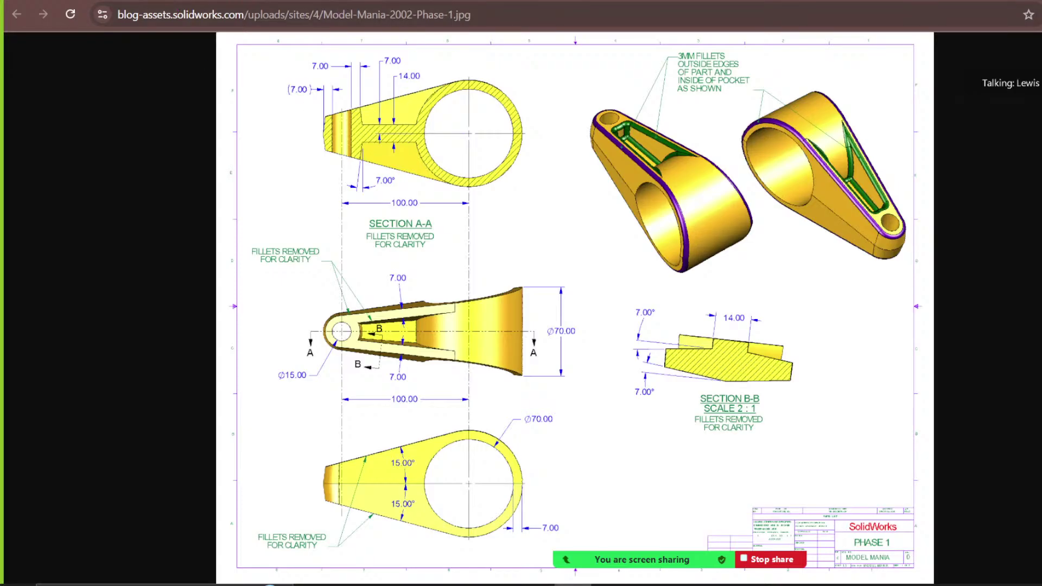
Step: Find the Model Mania 2002 entry on the 25 Years of Model Mania blog page and open its Phase 1 drawing
left_click(109, 1)
scroll(388, 201, "up", 2)
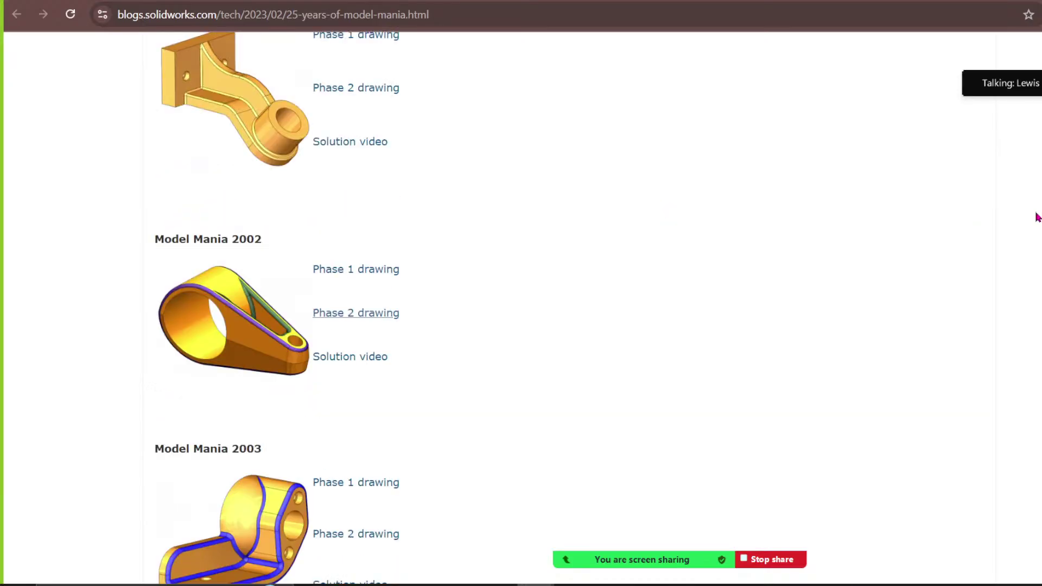
scroll(387, 156, "up", 15)
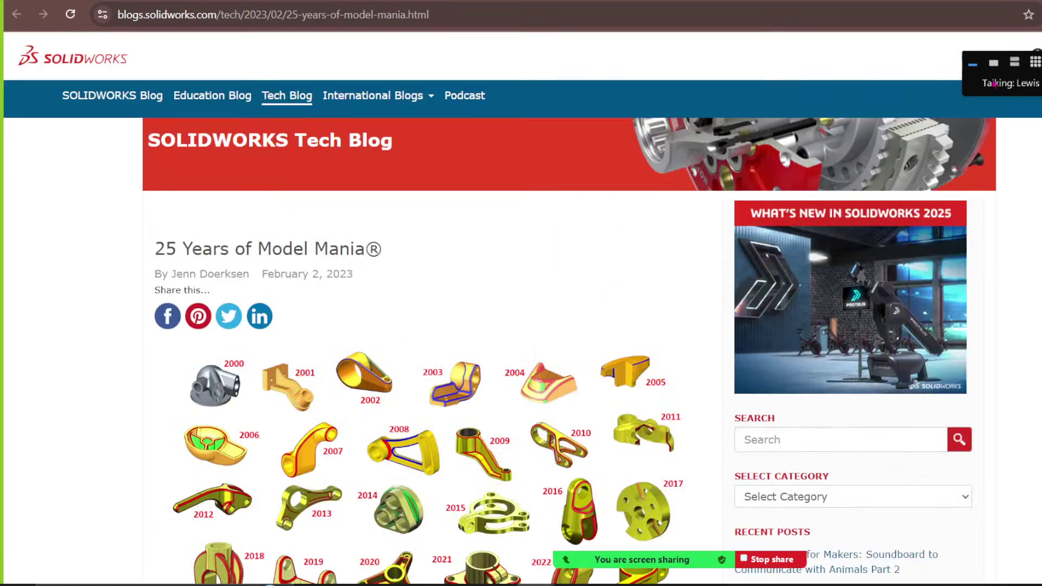
scroll(387, 156, "down", 3)
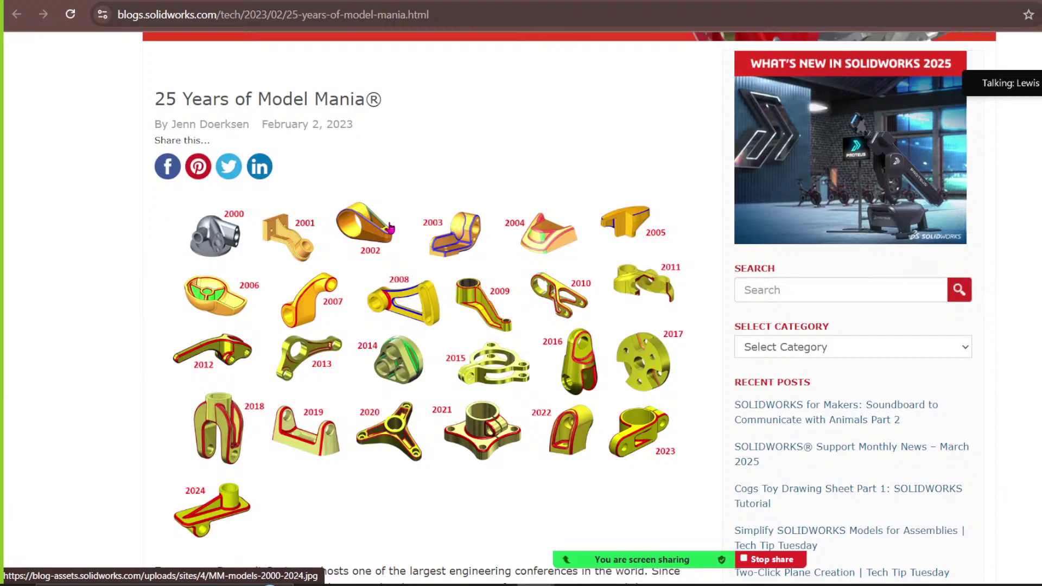
scroll(390, 228, "down", 18)
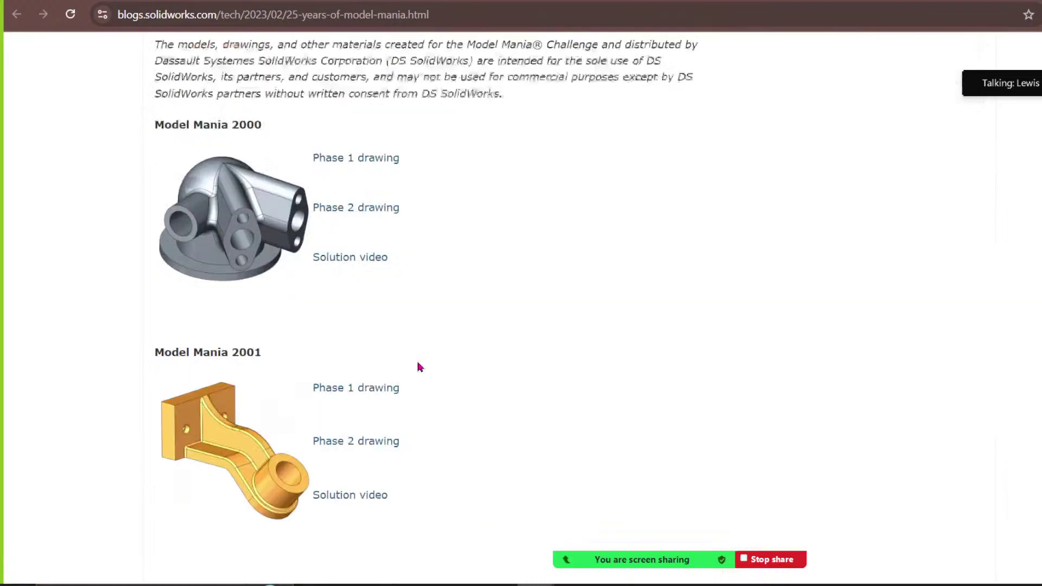
scroll(423, 385, "down", 4)
scroll(422, 393, "up", 6)
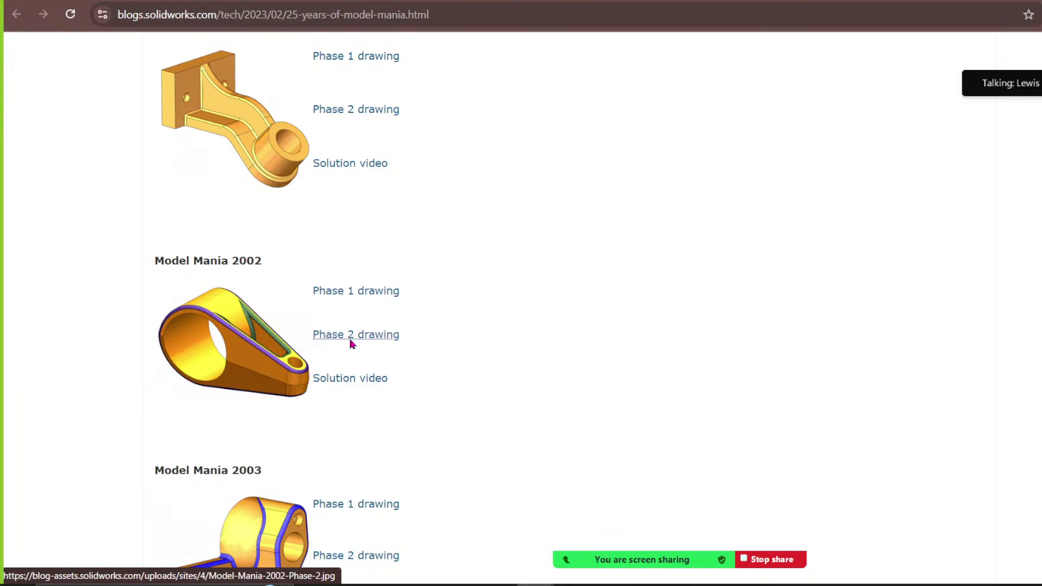
left_click(355, 299)
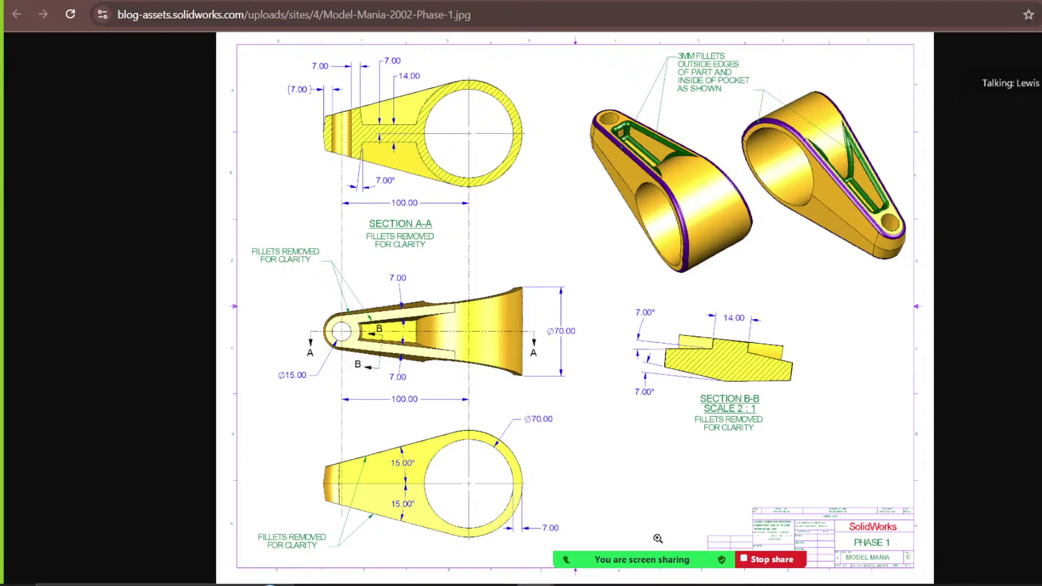
Step: Switch to Creo Parametric, create a solid part named sw_2002_part from the default template and review its model properties
left_click(647, 585)
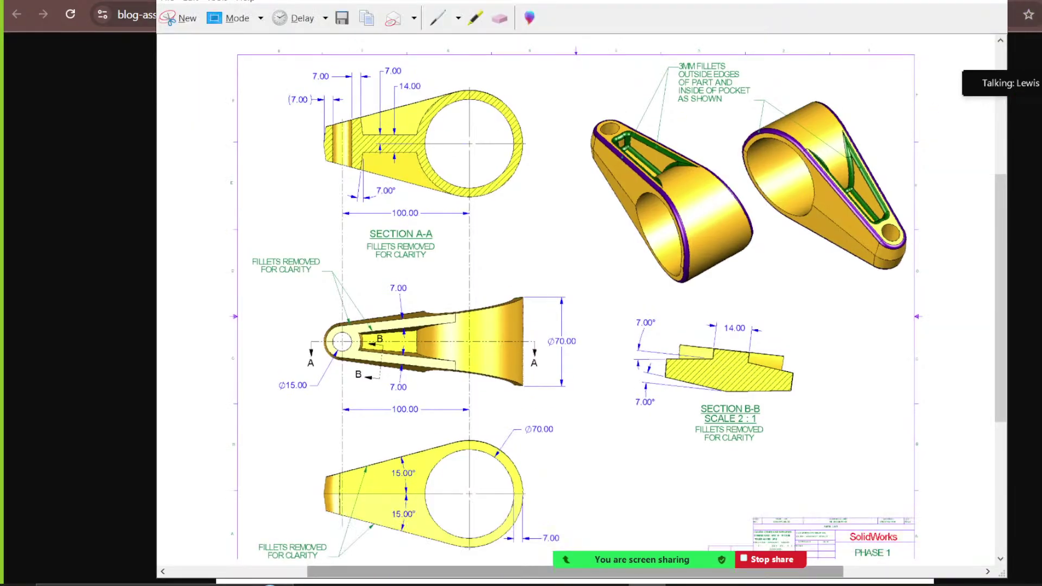
left_click(647, 584)
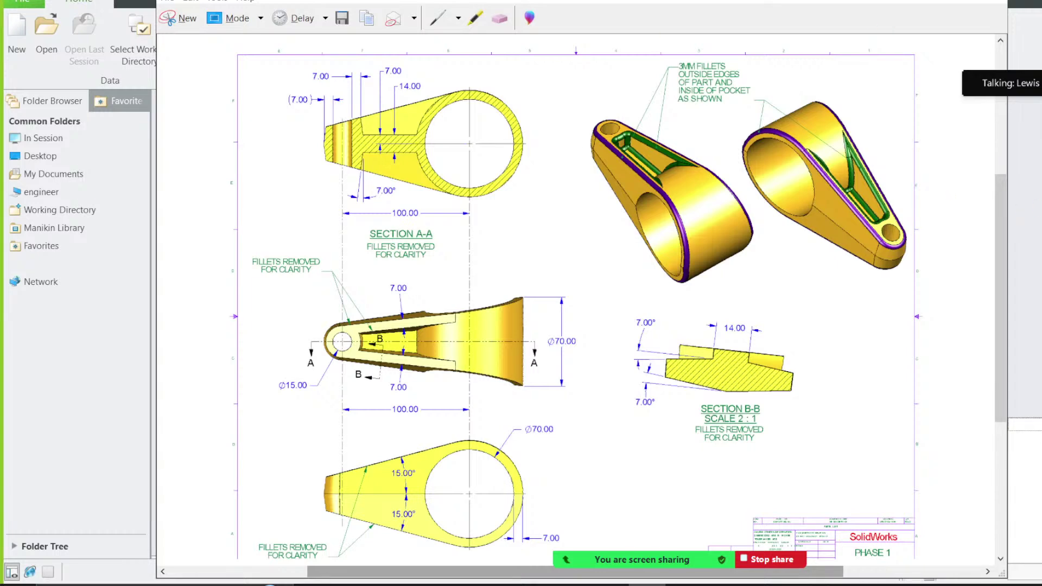
left_click(931, 0)
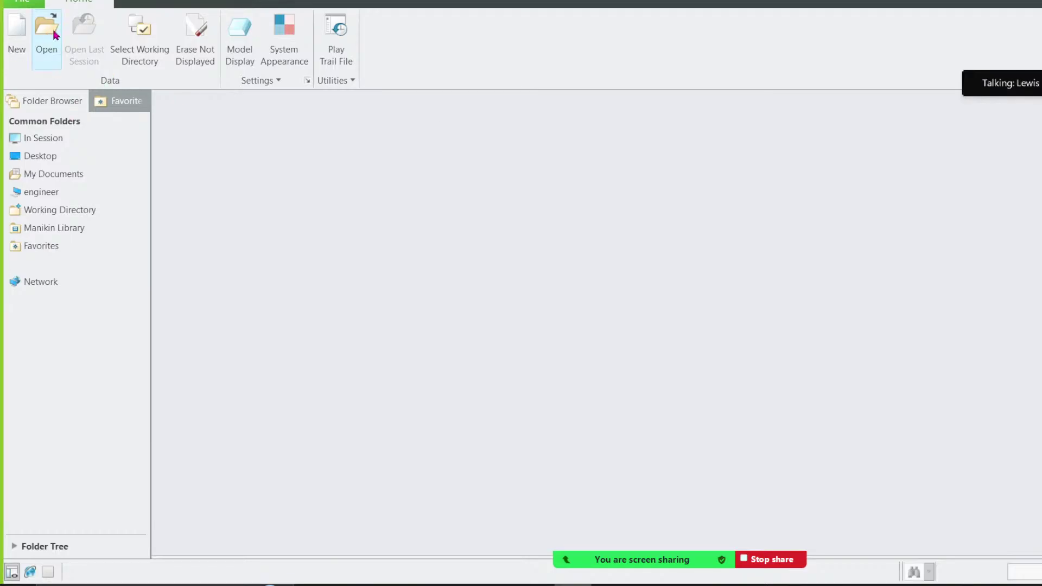
left_click(23, 33)
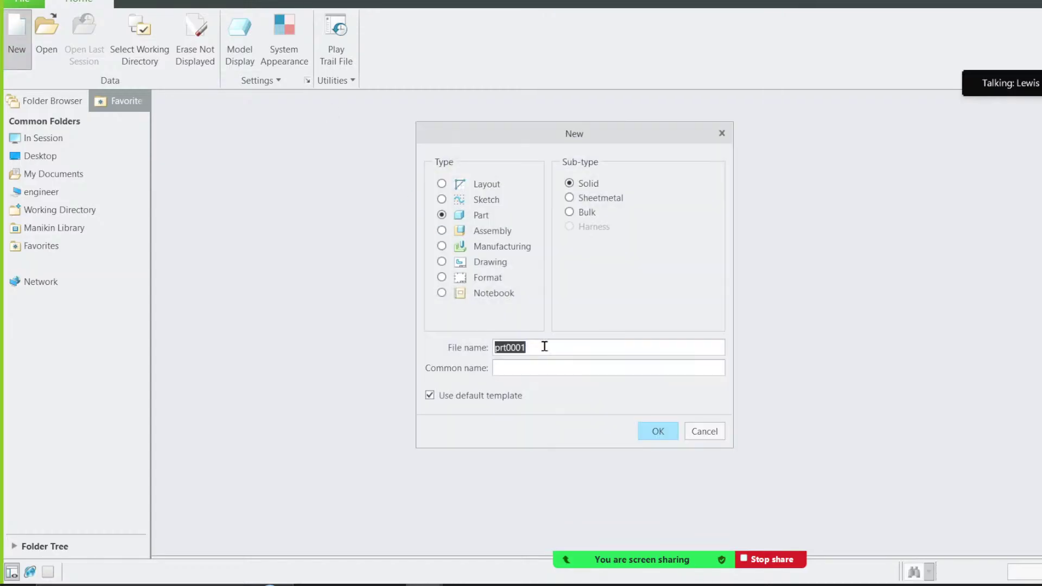
type("sw_2002_part")
key("Return")
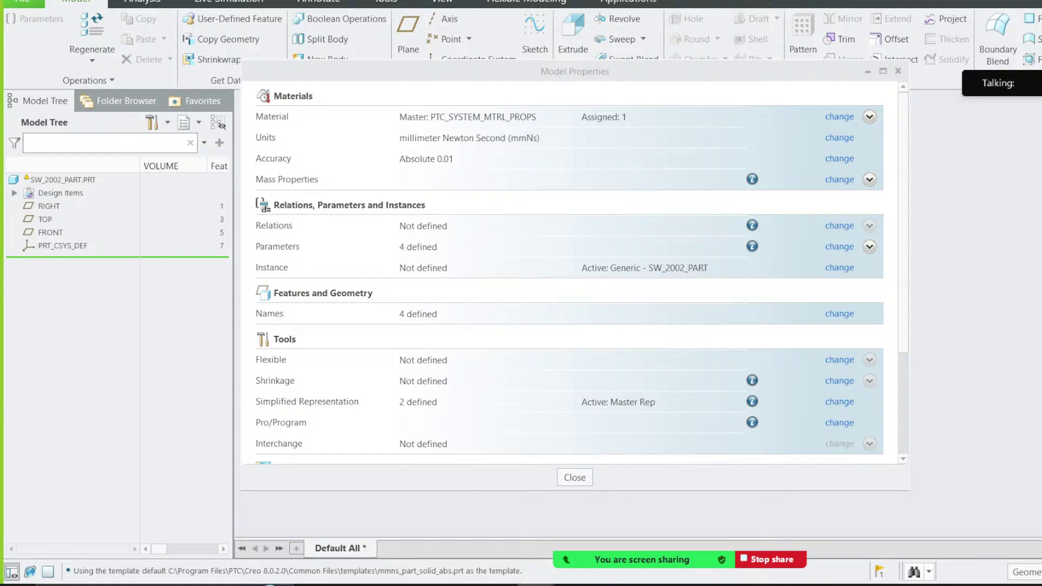
left_click(890, 262)
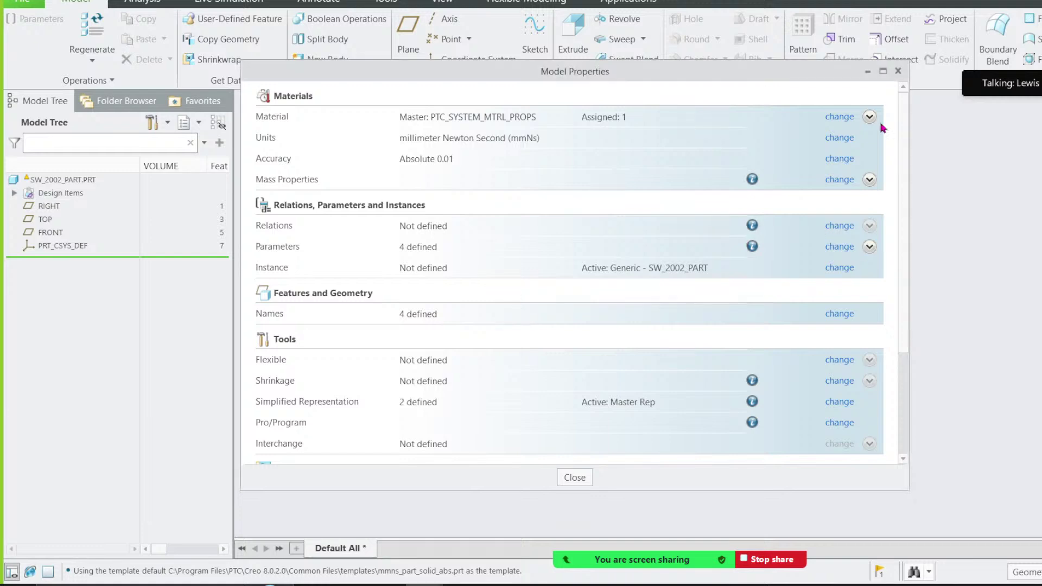
left_click(898, 72)
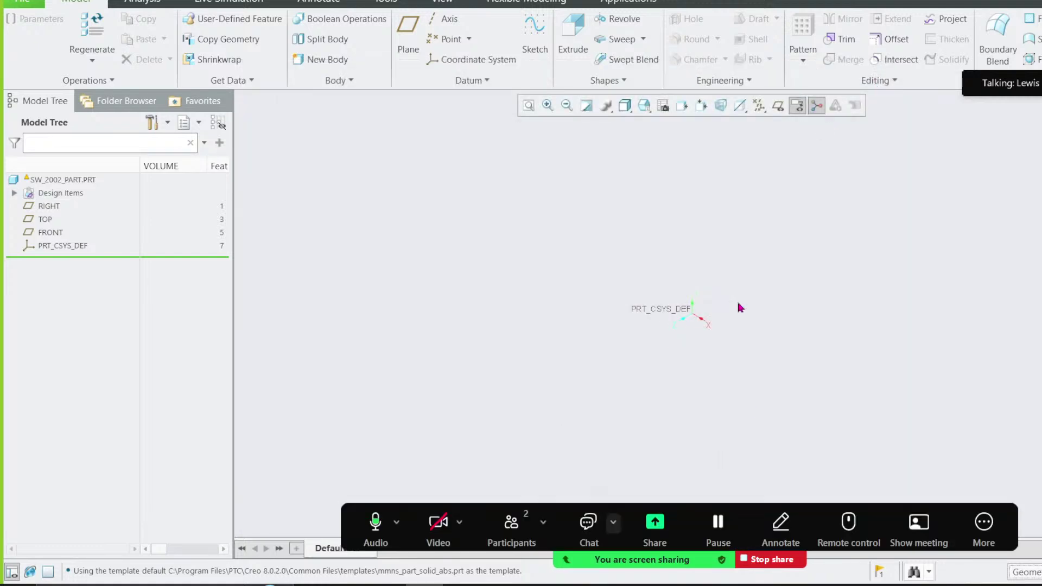
Step: Switch to the Snipping Tool drawing and mark the 100.00 and Ø70.00 dimensions and the upper edge of the middle view in red
left_click(650, 585)
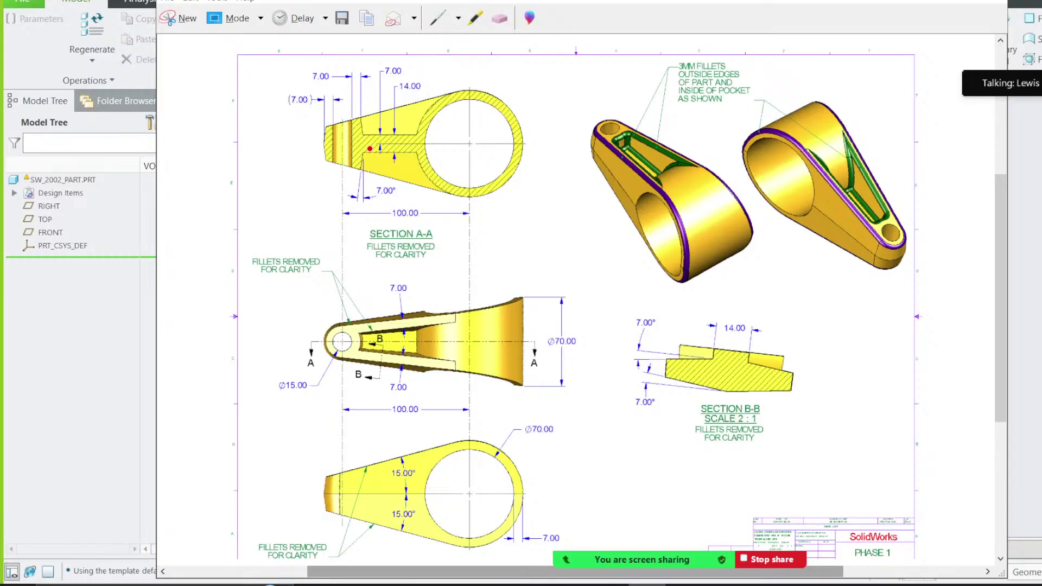
mouse_move(371, 269)
left_mouse_down()
mouse_move(616, 271)
mouse_move(583, 402)
mouse_move(467, 404)
left_mouse_up()
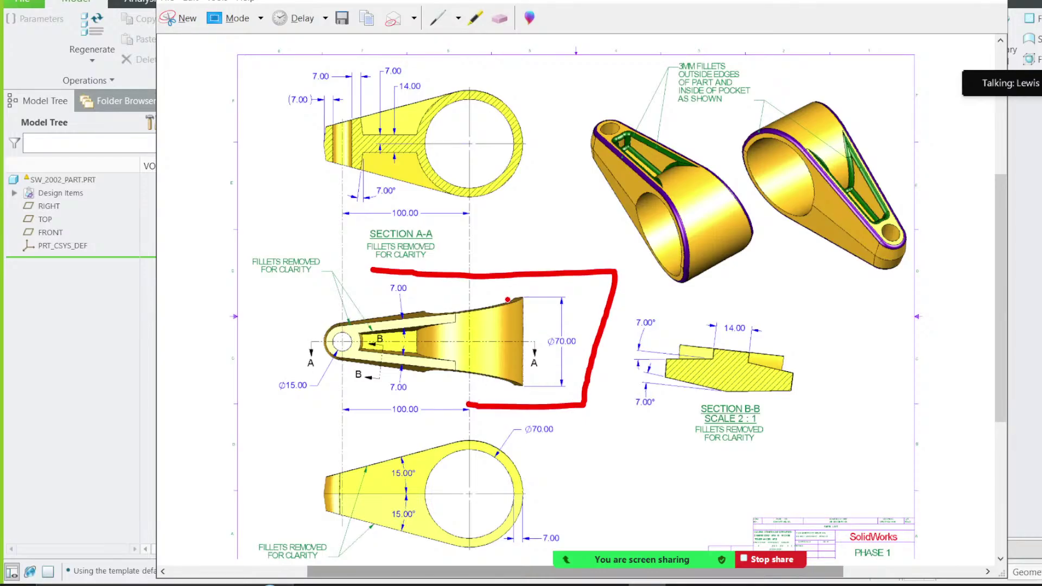
left_click_drag(500, 296, 529, 296)
mouse_move(422, 396)
left_mouse_down()
mouse_move(389, 395)
mouse_move(420, 427)
mouse_move(414, 398)
left_mouse_up()
mouse_move(575, 341)
left_mouse_down()
mouse_move(551, 326)
mouse_move(569, 357)
mouse_move(565, 329)
left_mouse_up()
left_click(499, 18)
left_click(548, 273)
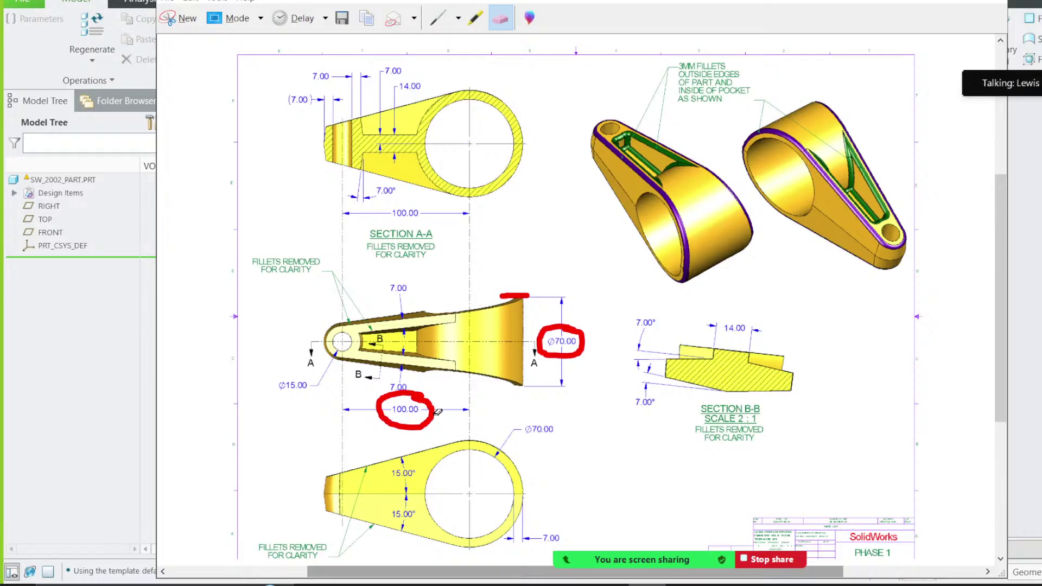
Step: Mark the bore centre and outline the large cylinder in the middle view, and circle the 7.00 wall thickness in the lower view
left_click(438, 18)
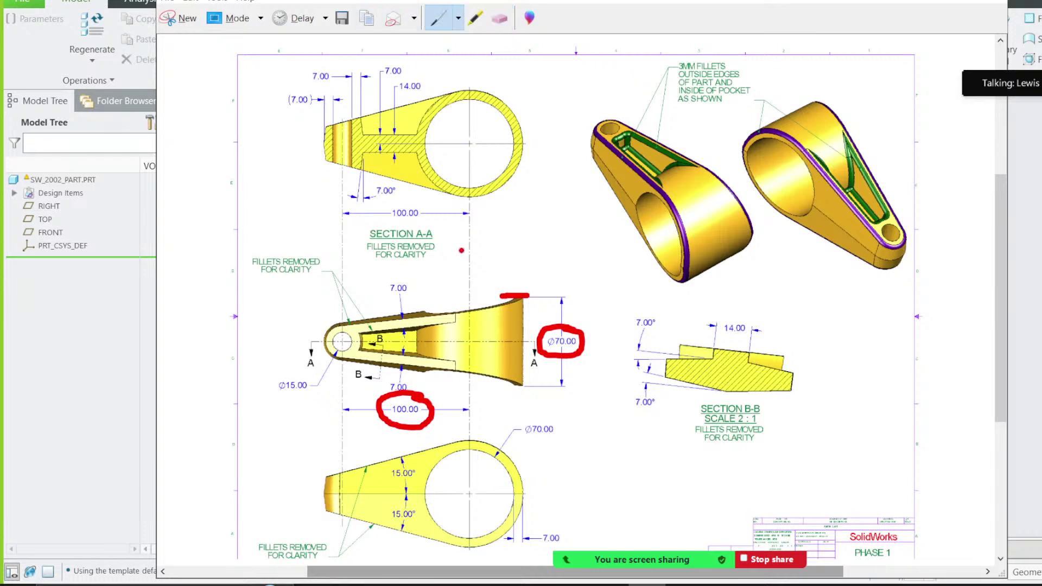
left_click(469, 344)
mouse_move(516, 293)
left_mouse_down()
mouse_move(459, 290)
mouse_move(422, 320)
mouse_move(419, 359)
mouse_move(434, 388)
left_mouse_up()
left_click_drag(515, 389, 524, 296)
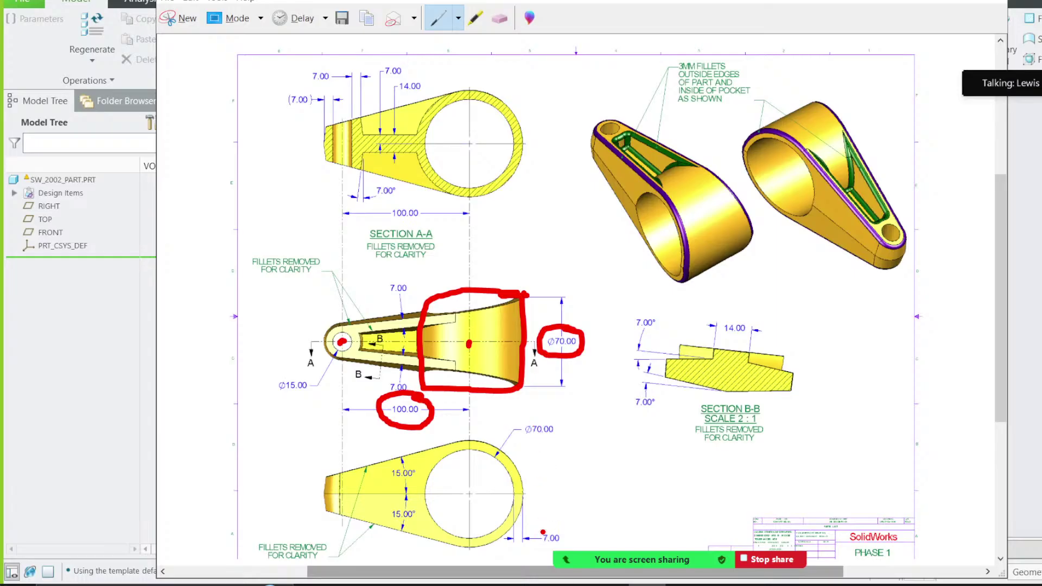
mouse_move(550, 524)
left_mouse_down()
mouse_move(537, 545)
mouse_move(565, 533)
mouse_move(557, 521)
left_mouse_up()
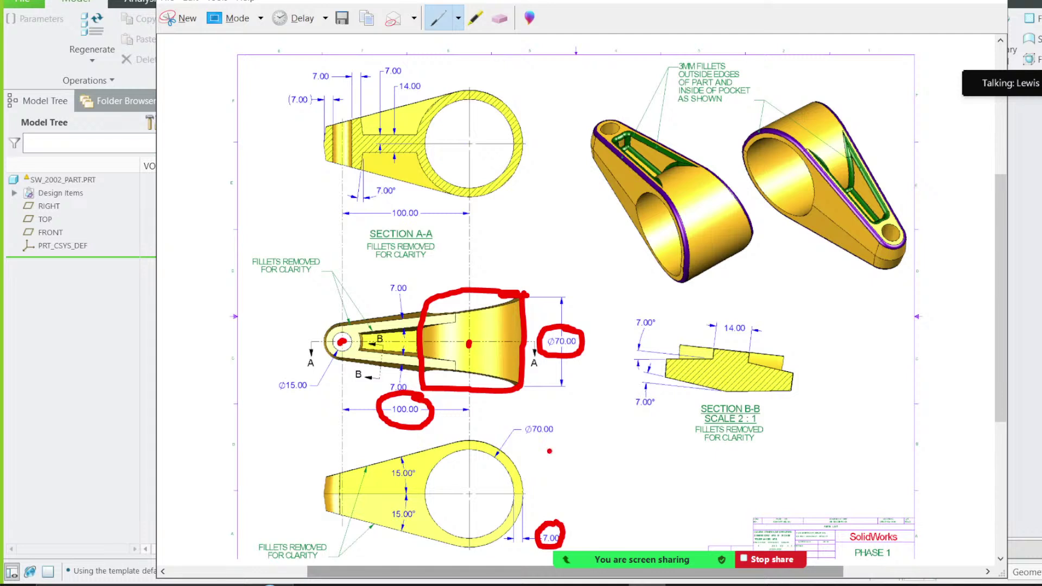
Step: Erase the red marks around the dimensions and the large cylinder
left_click(500, 18)
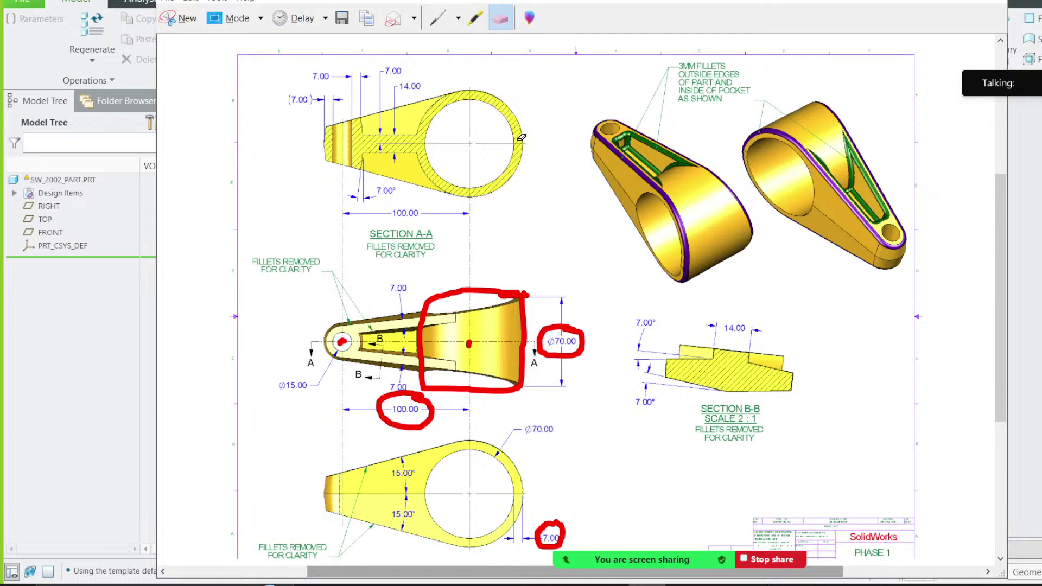
left_click_drag(545, 343, 428, 403)
left_click_drag(533, 477, 548, 536)
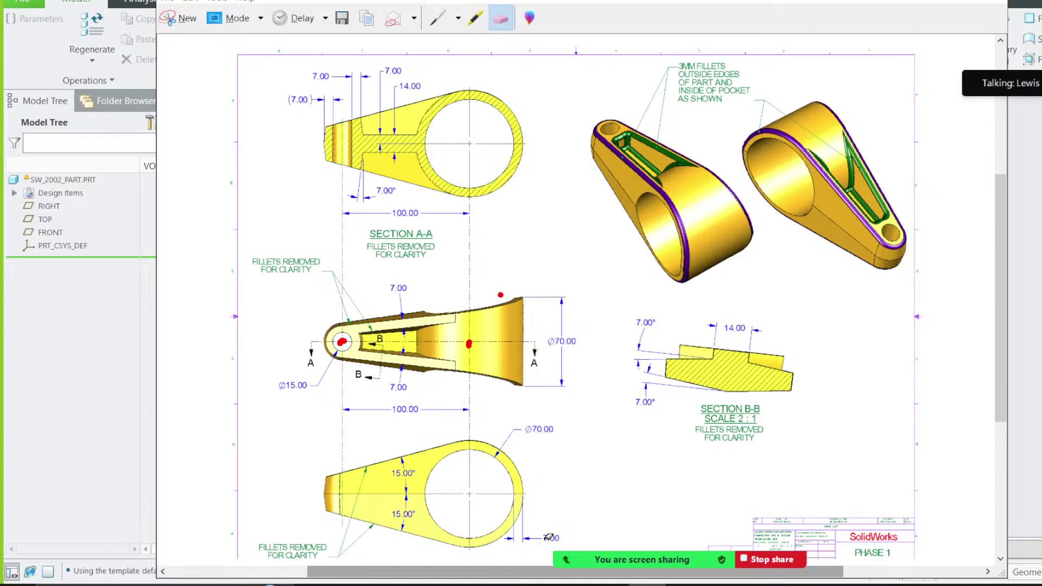
left_click_drag(490, 338, 470, 343)
Step: Outline the middle view in red with its centre lines, and trace the upper half profile of the lower view
left_click(438, 18)
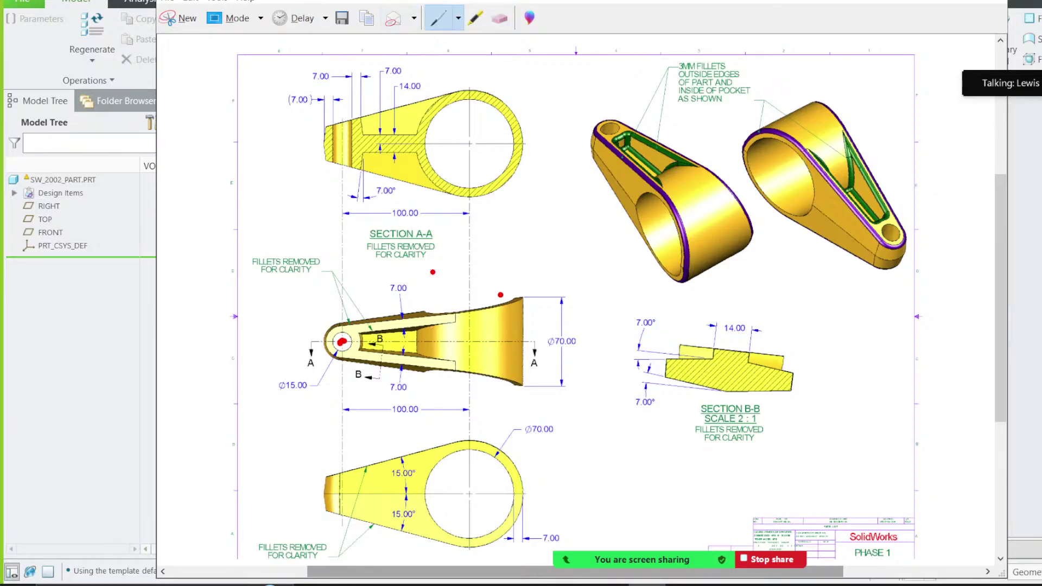
mouse_move(324, 260)
left_mouse_down()
mouse_move(556, 262)
mouse_move(587, 289)
mouse_move(584, 389)
mouse_move(310, 399)
mouse_move(271, 288)
mouse_move(327, 260)
left_mouse_up()
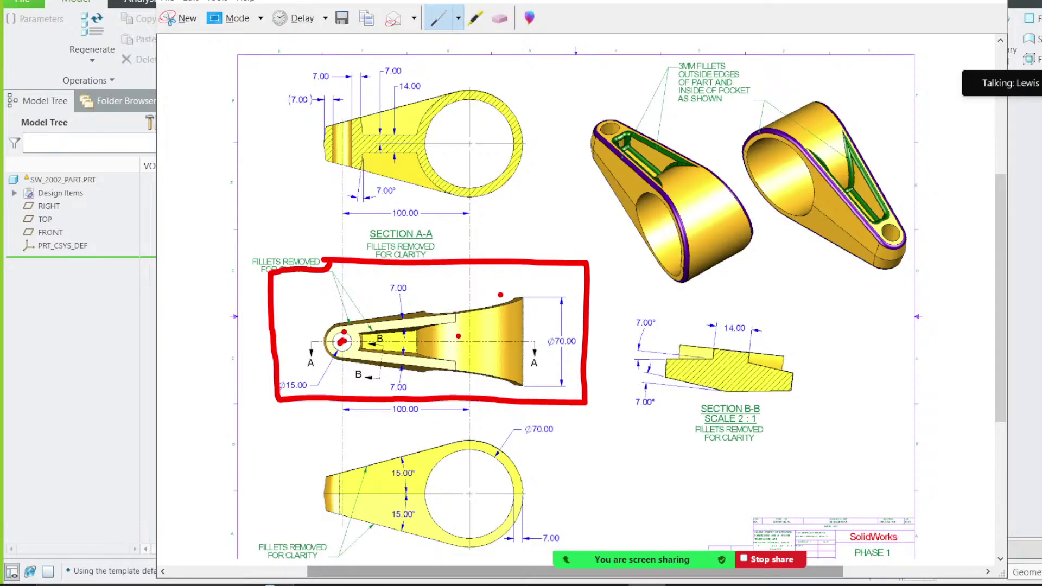
left_click_drag(469, 344, 471, 293)
left_click_drag(342, 341, 341, 306)
left_click_drag(294, 340, 536, 341)
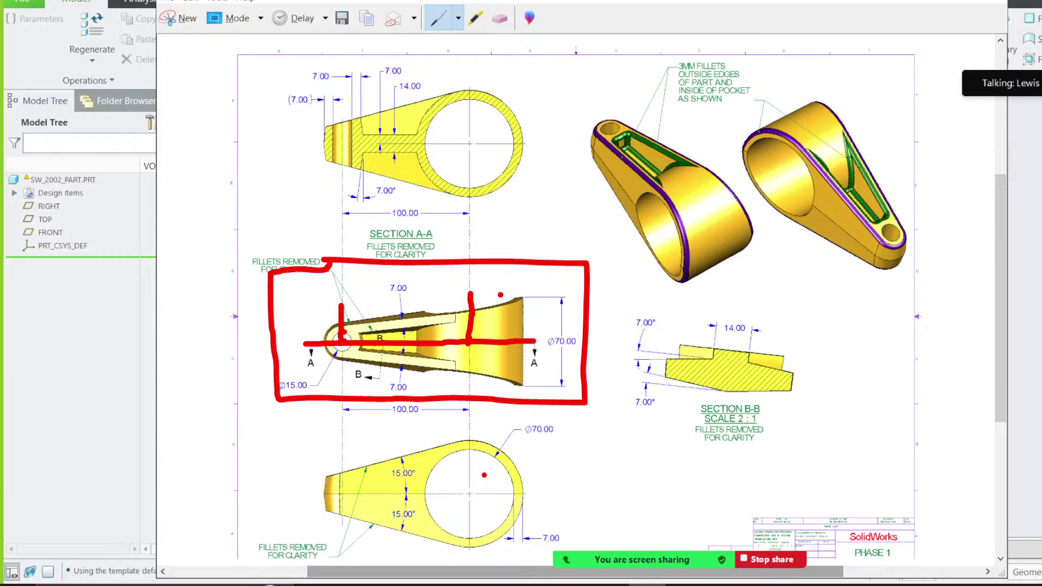
mouse_move(321, 493)
left_mouse_down()
mouse_move(527, 495)
mouse_move(505, 458)
mouse_move(429, 440)
mouse_move(353, 460)
mouse_move(324, 476)
mouse_move(321, 493)
mouse_move(556, 492)
left_mouse_up()
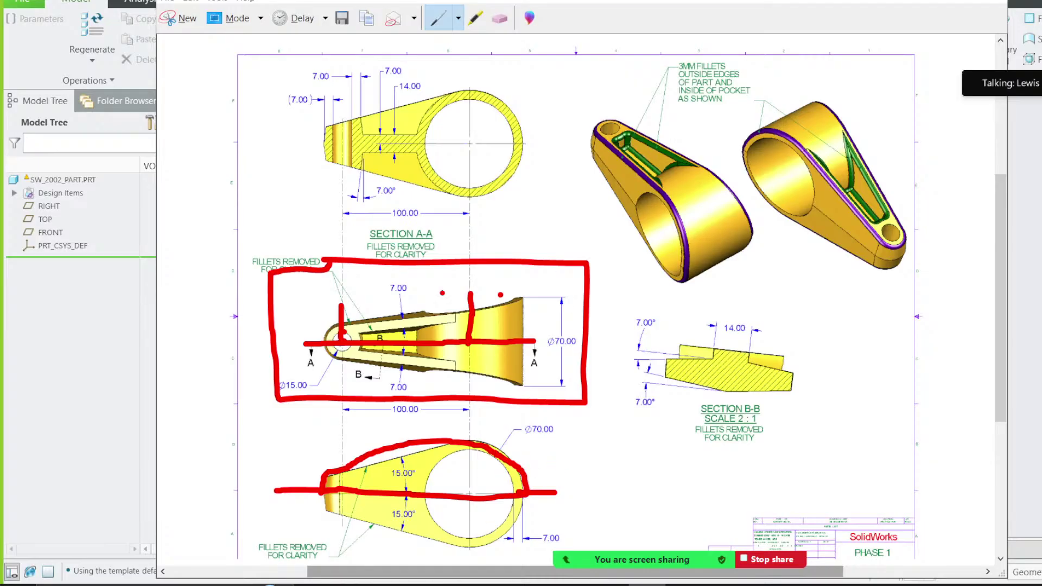
Step: Erase the red outline, centre lines and profile trace from the middle and lower views
left_click(500, 18)
left_click_drag(487, 265, 443, 269)
left_click_drag(403, 318, 433, 317)
mouse_move(455, 377)
left_mouse_down()
mouse_move(505, 498)
mouse_move(320, 488)
left_mouse_up()
left_click_drag(519, 492, 557, 492)
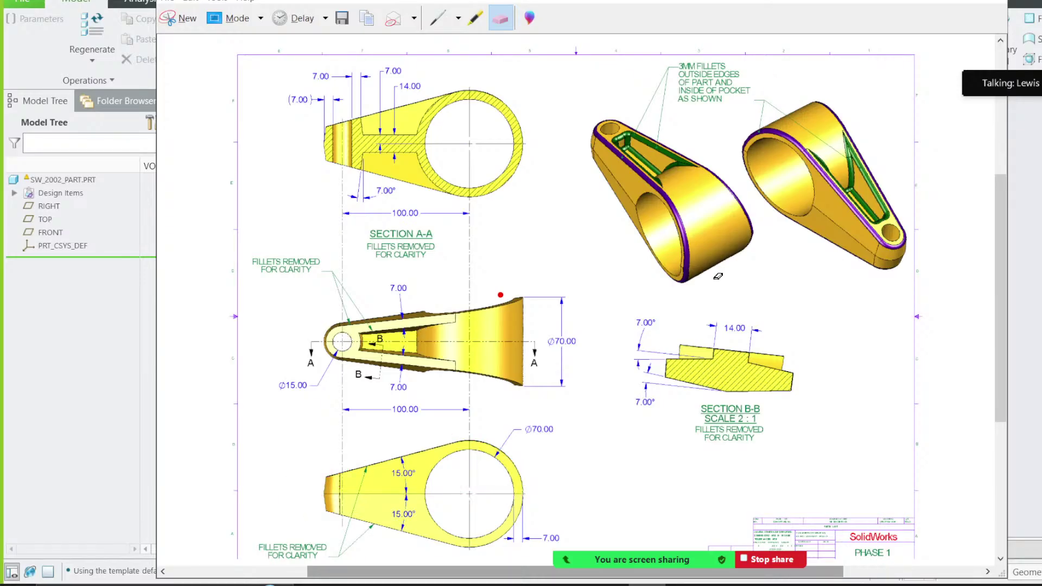
Step: Switch to Creo Parametric and display the datum planes
left_click(909, 0)
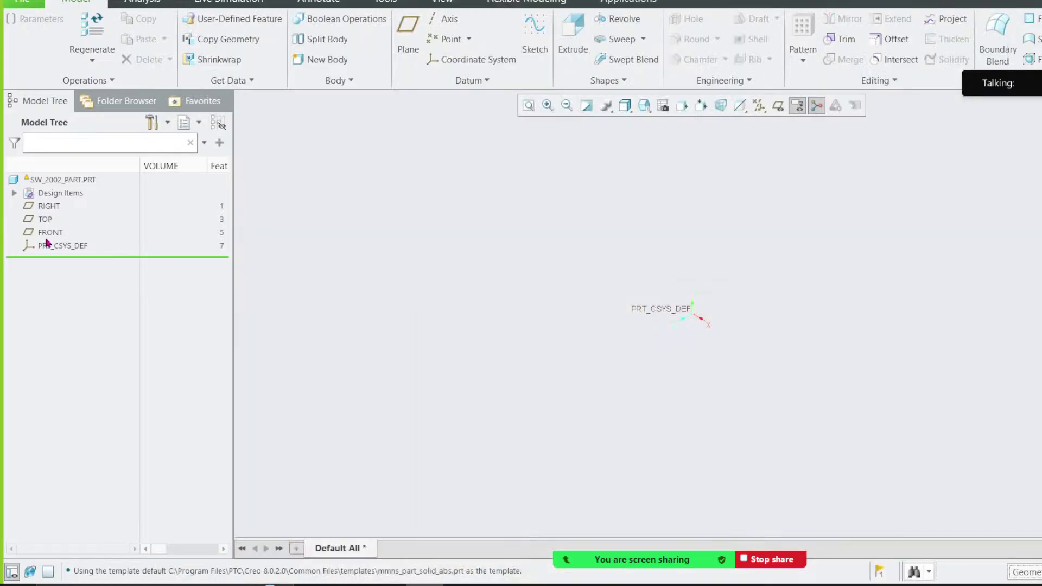
left_click(778, 107)
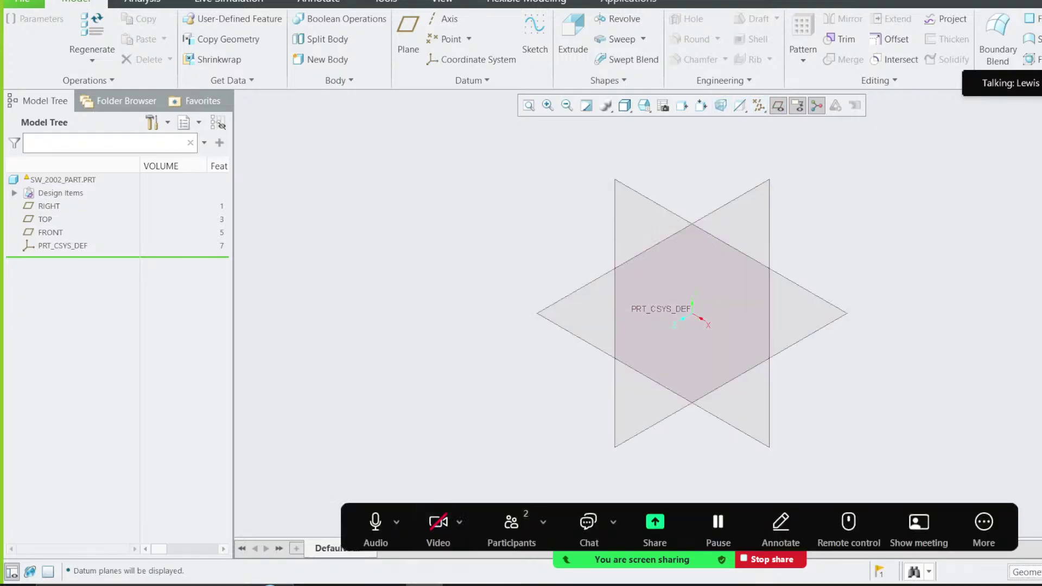
left_click(647, 585)
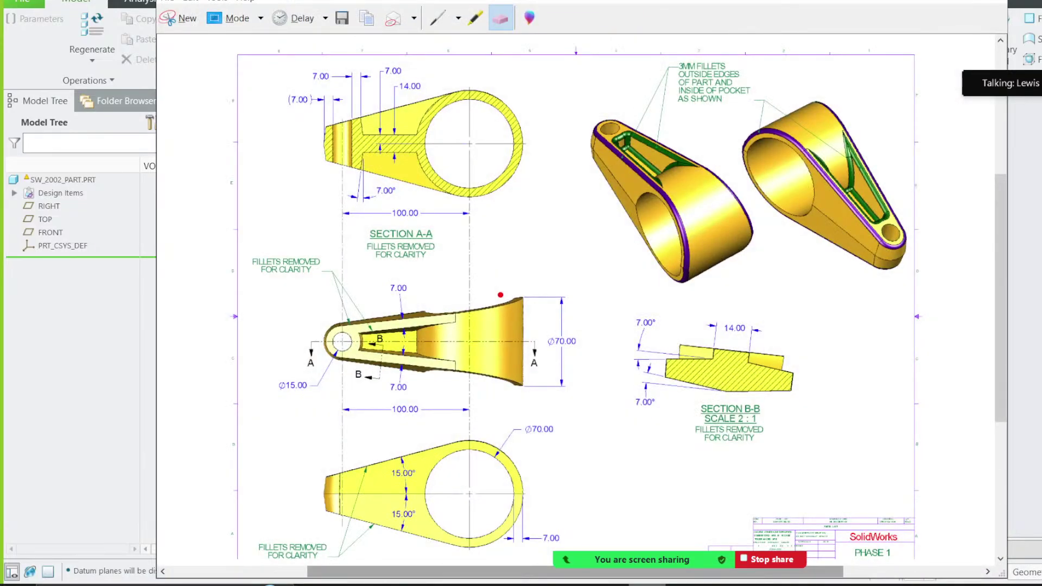
left_click(647, 585)
Step: Switch to the Snipping Tool drawing, trace the upper half profile of the lower view in red and label it F
left_click(647, 585)
left_click(438, 21)
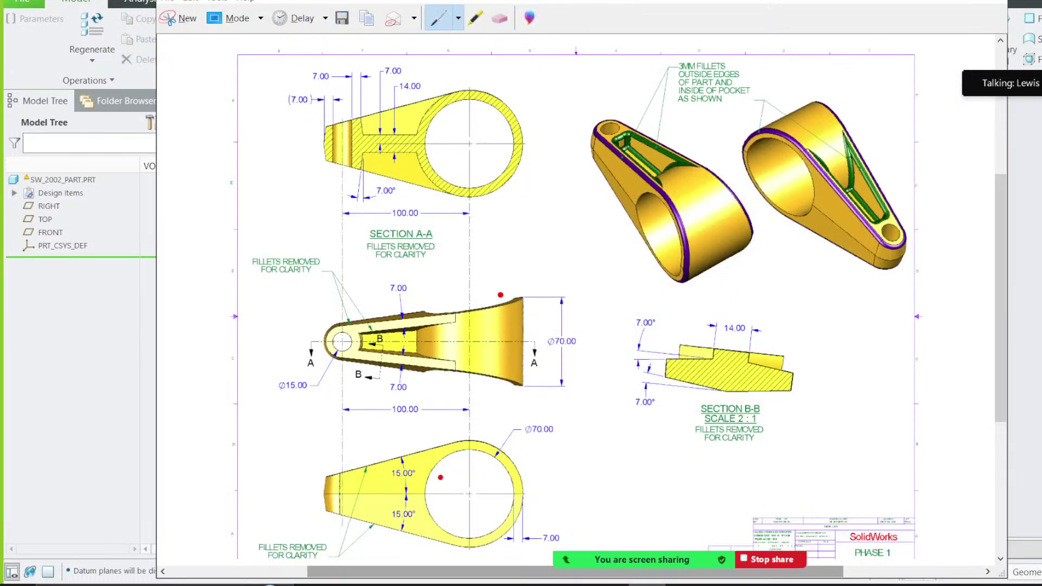
mouse_move(317, 492)
left_mouse_down()
mouse_move(518, 492)
mouse_move(504, 446)
mouse_move(390, 443)
mouse_move(341, 468)
mouse_move(324, 492)
left_mouse_up()
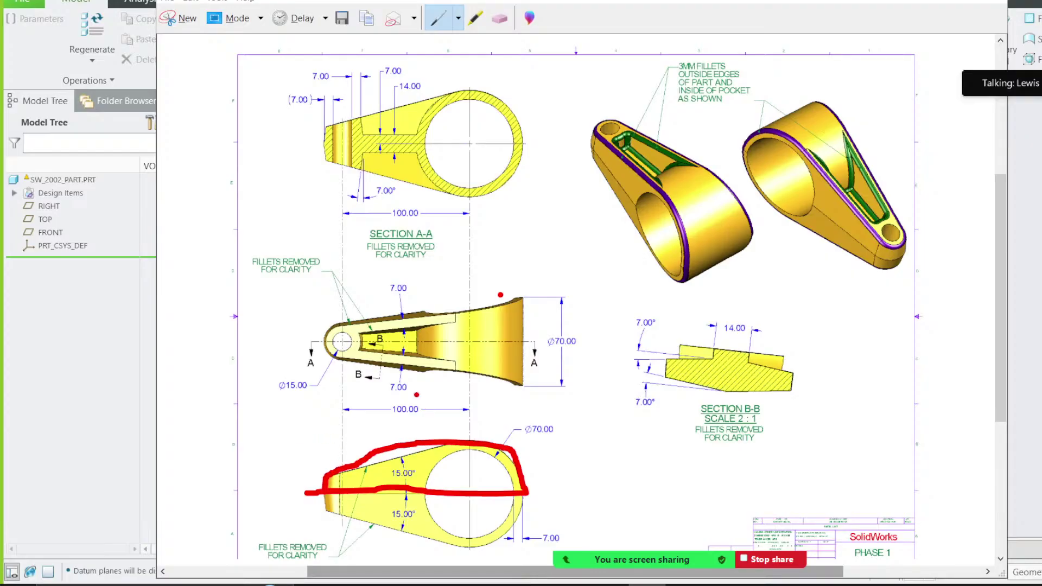
mouse_move(590, 449)
left_mouse_down()
mouse_move(532, 454)
mouse_move(535, 499)
mouse_move(580, 478)
left_mouse_up()
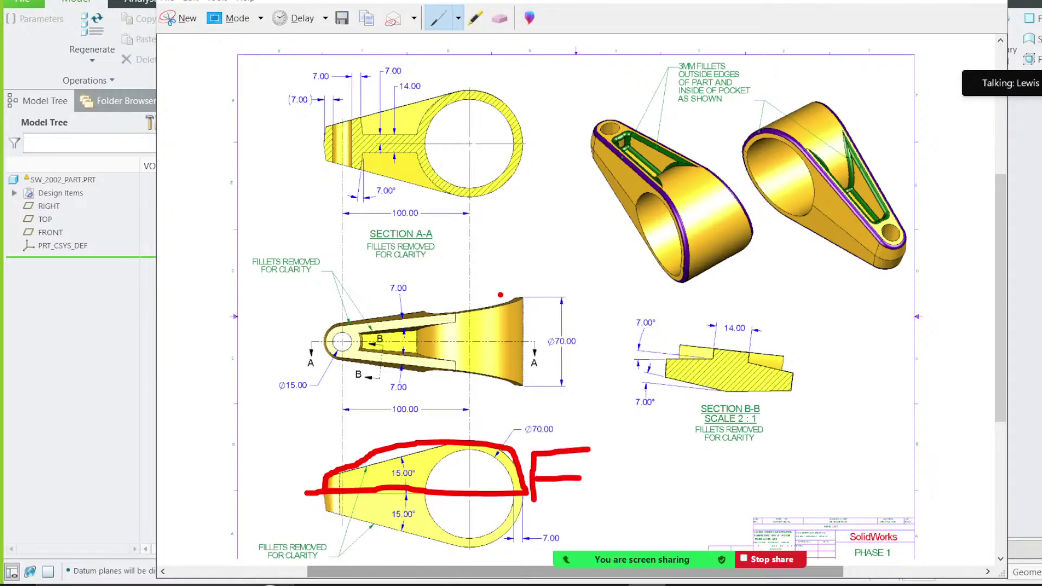
Step: Switch to Creo Parametric and start a sketch on the FRONT datum plane
key("alt+Tab")
left_click(660, 209)
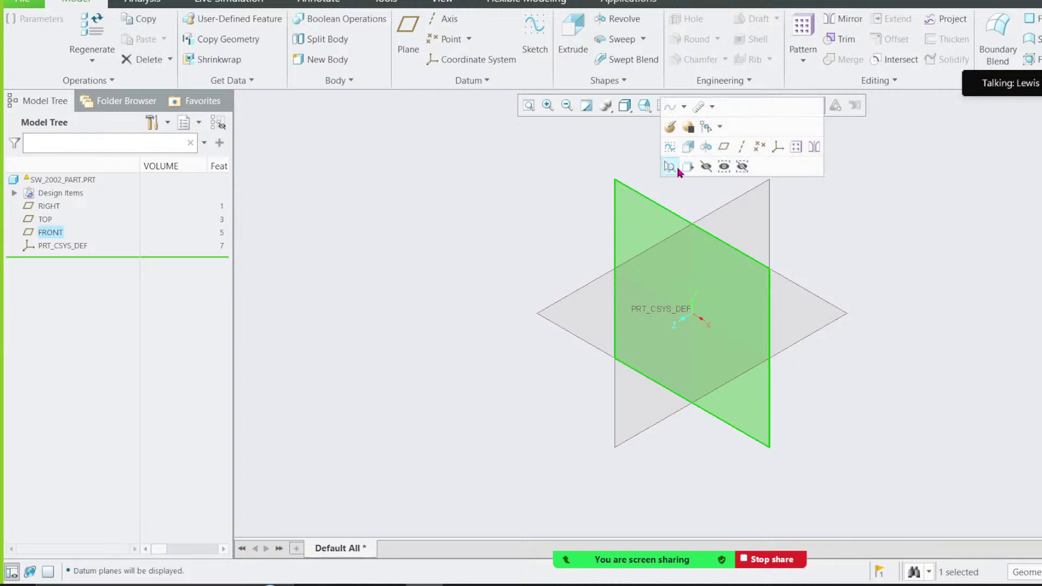
left_click(670, 148)
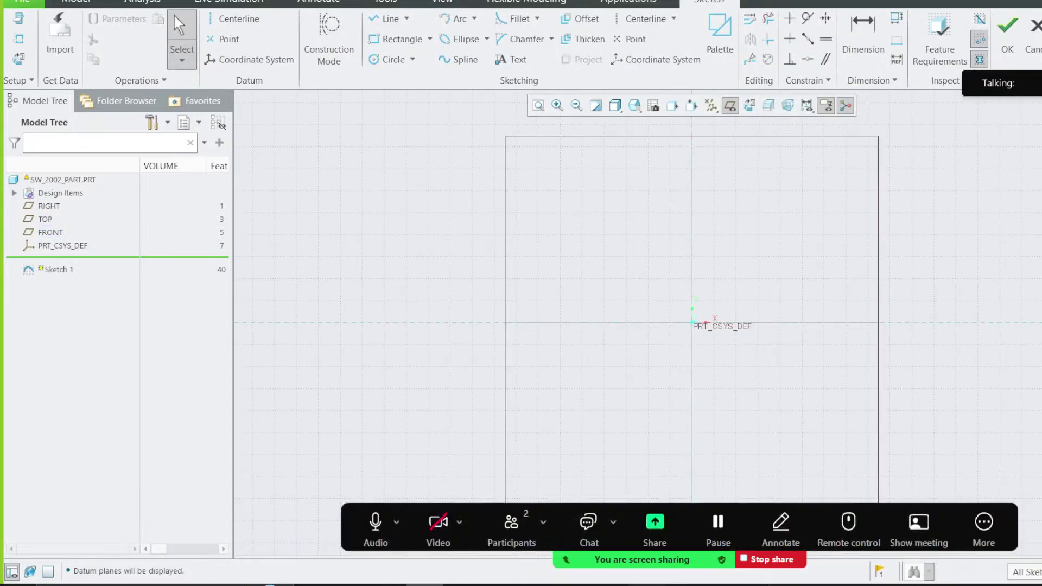
Step: Switch to the Snipping Tool drawing, erase the red half-profile trace and the F label, and return to Creo Parametric
left_click(646, 585)
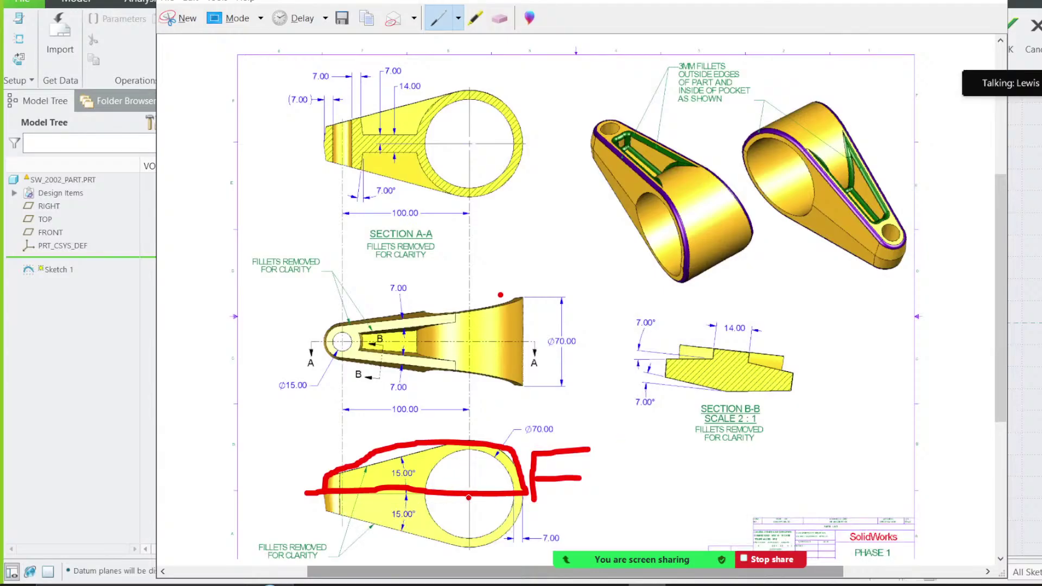
left_click(502, 22)
mouse_move(480, 435)
left_mouse_down()
mouse_move(471, 491)
mouse_move(598, 465)
mouse_move(523, 475)
left_mouse_up()
left_click(925, 0)
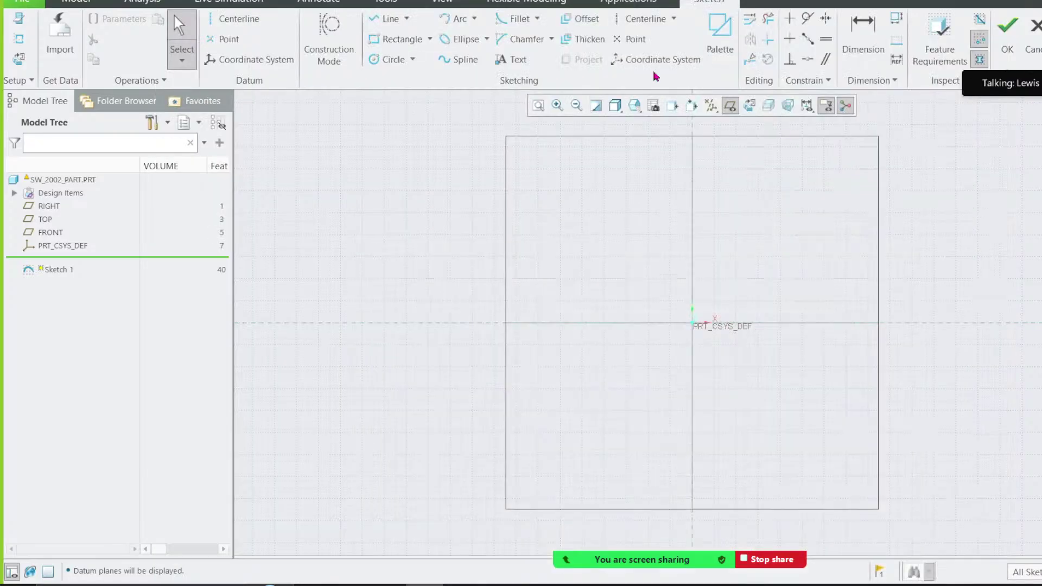
Step: Sketch a vertical centerline about 256 mm to the left of the origin
left_click(239, 22)
left_click(692, 323)
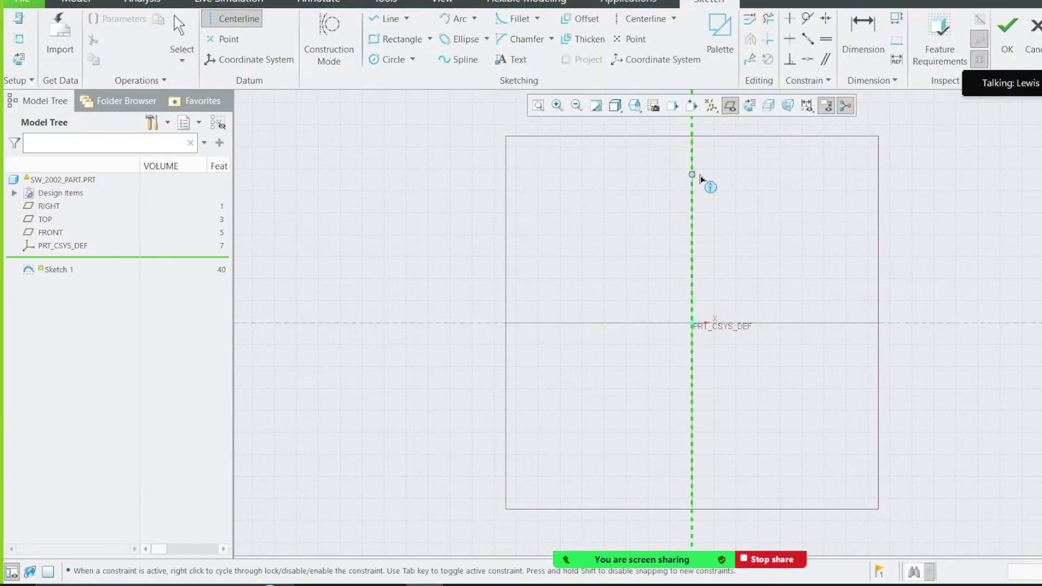
left_click(505, 323)
left_click(510, 438)
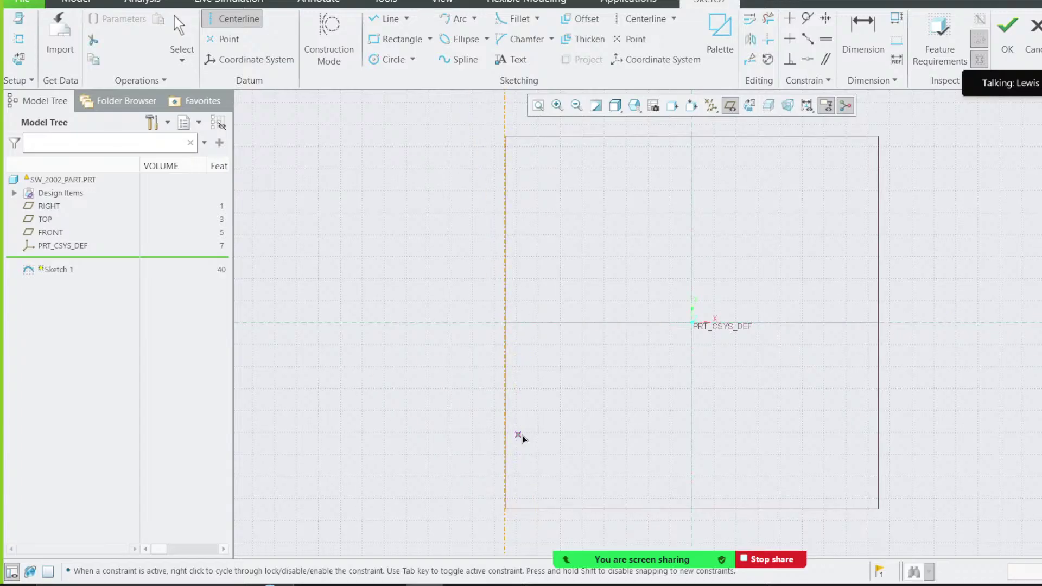
middle_click(589, 426)
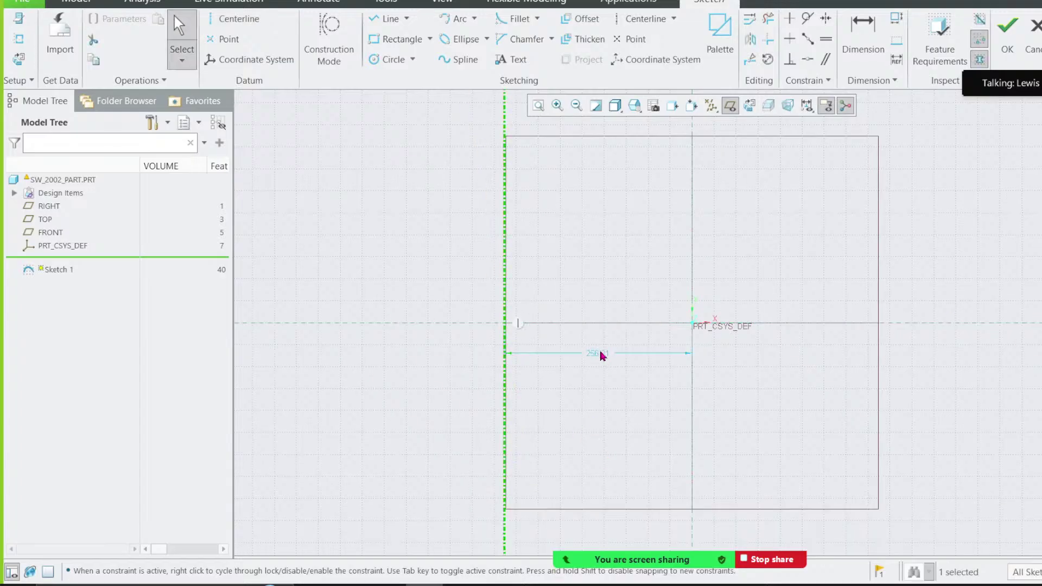
Step: Check the centre spacing in the Snipping Tool drawing and set the centerline's distance from the origin to 100 mm in Creo Parametric
left_click(647, 585)
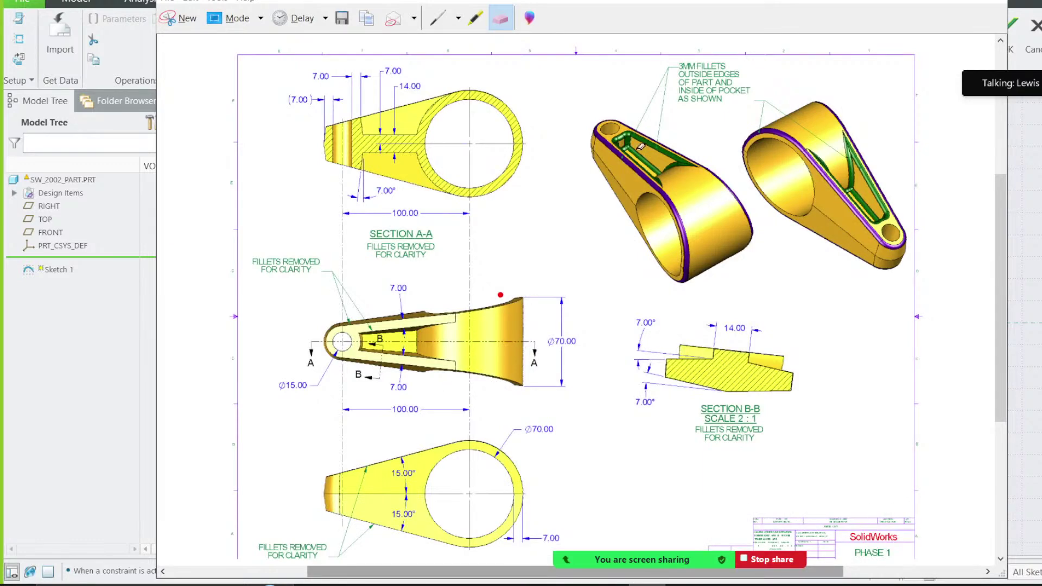
left_click_drag(632, 1, 1041, 33)
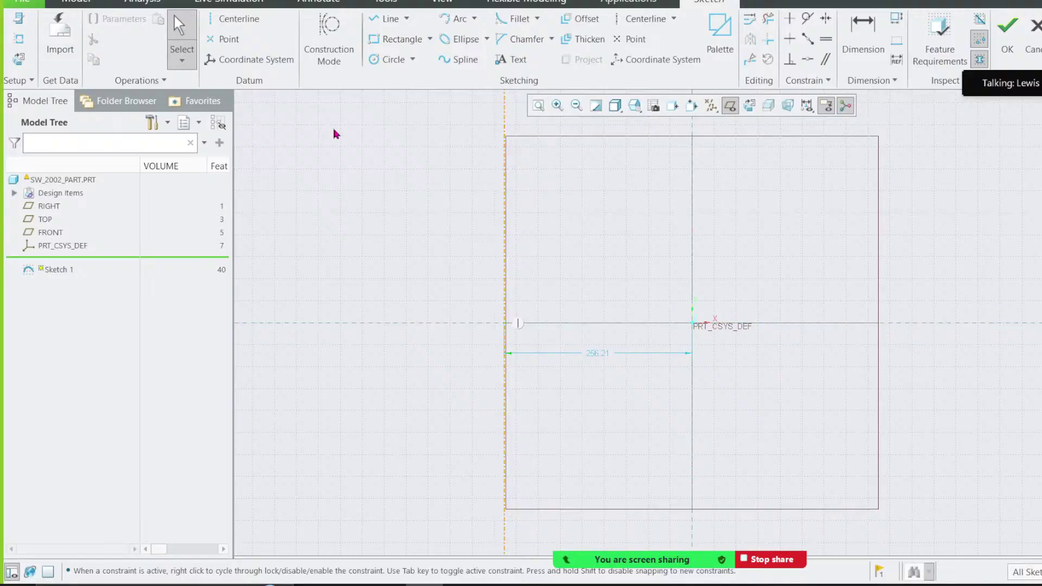
left_click(864, 28)
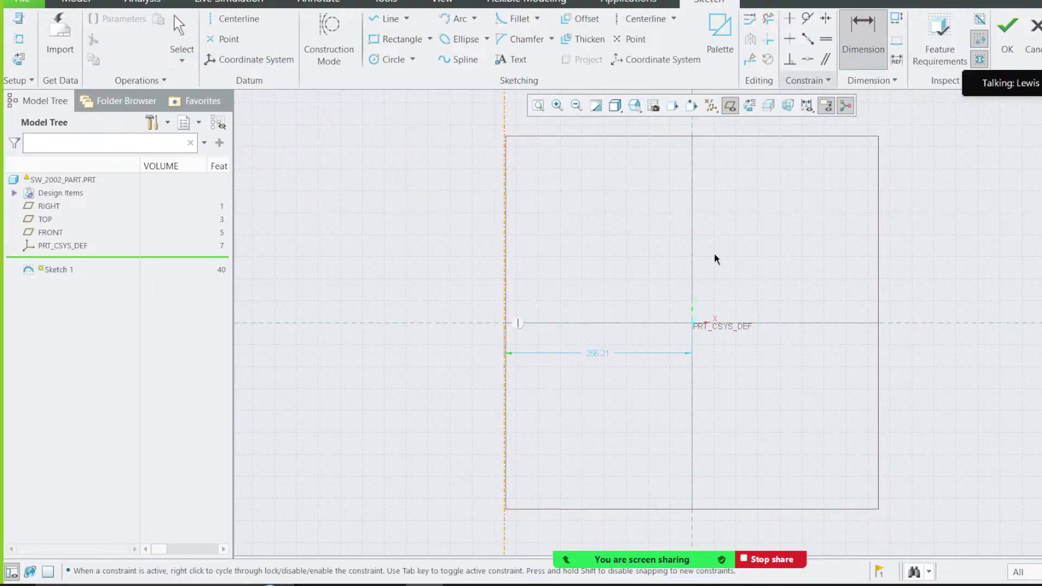
double_click(595, 356)
type("100")
key("Return")
scroll(700, 334, "down", 2)
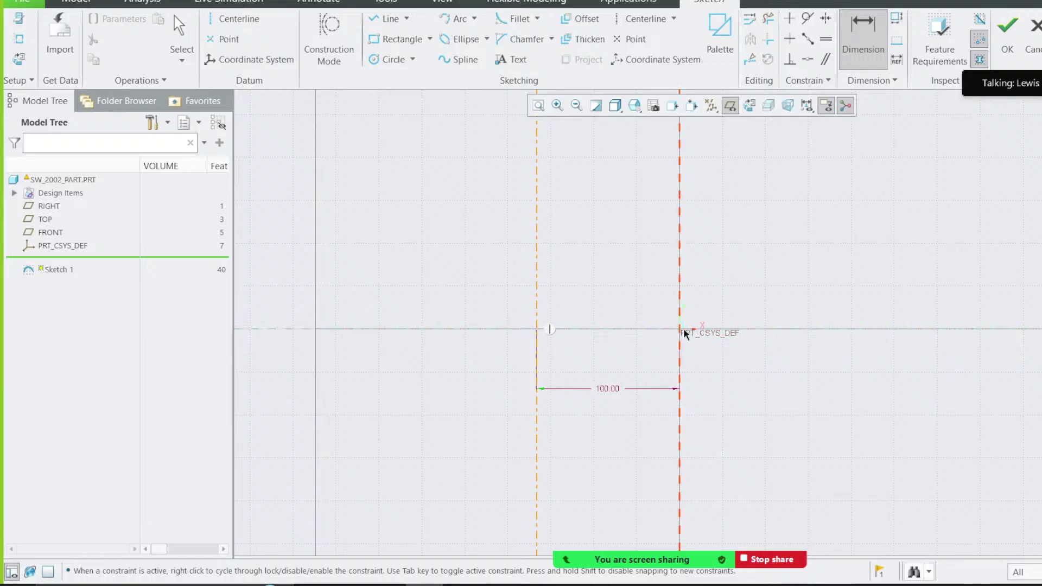
Step: Check the ring in the Snipping Tool drawing, and sketch two concentric circles about 172 and 137 mm in diameter at the origin in Creo Parametric
left_click_drag(1041, 81, 519, 45)
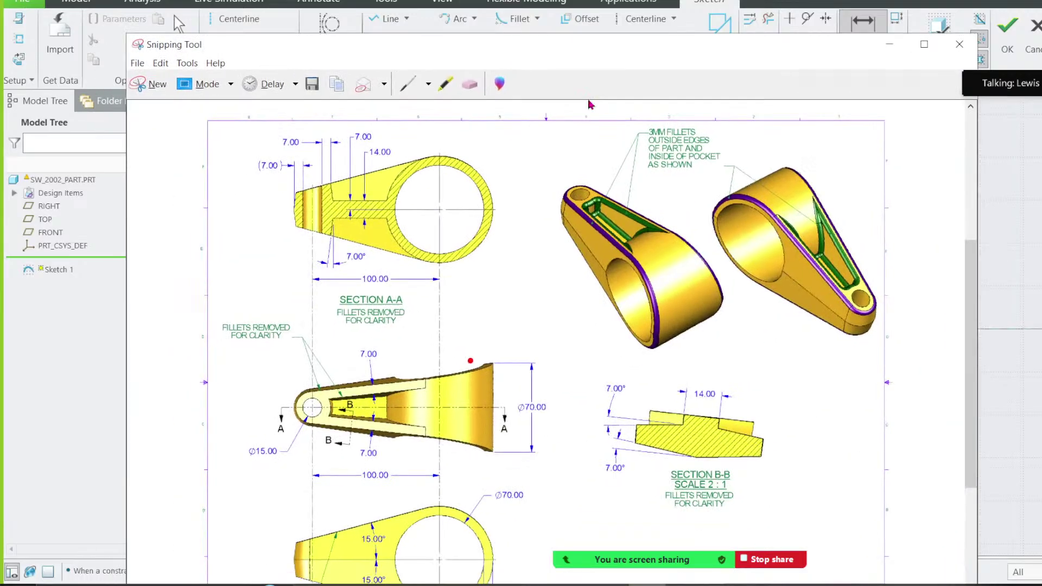
scroll(790, 328, "down", 1)
scroll(735, 427, "down", 2)
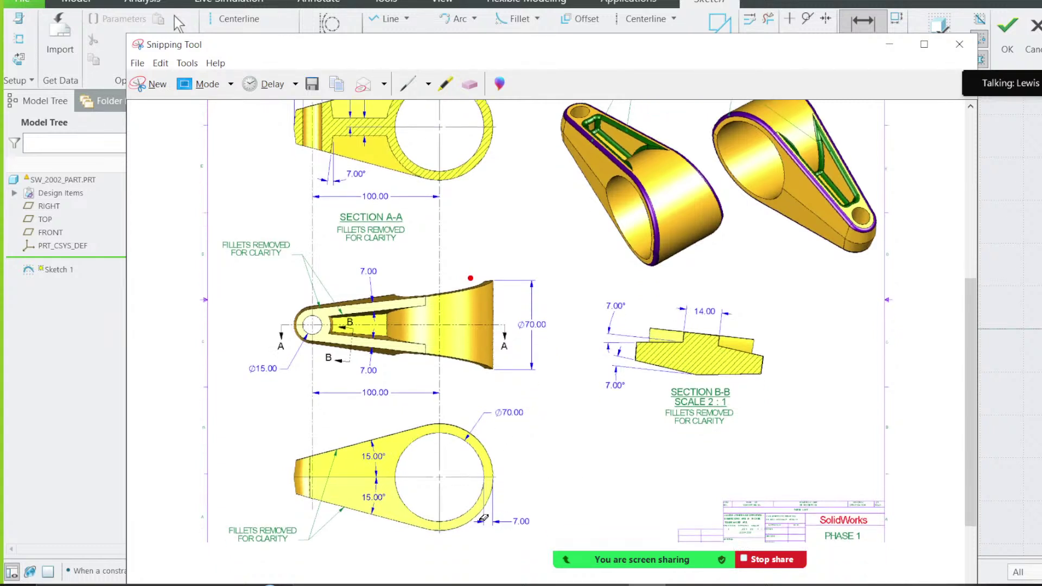
left_click(889, 44)
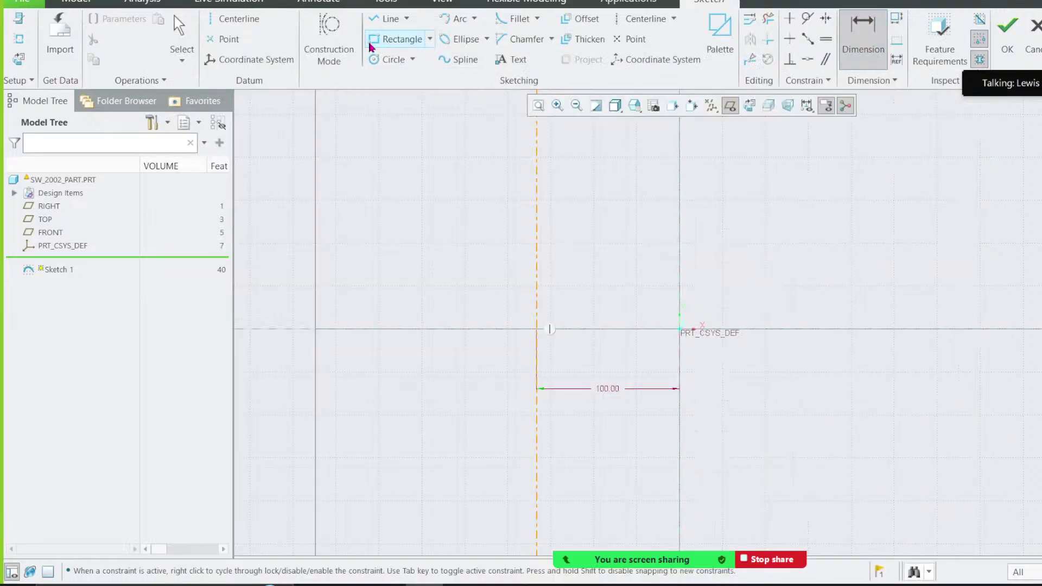
left_click(390, 60)
left_click(679, 328)
left_click(679, 328)
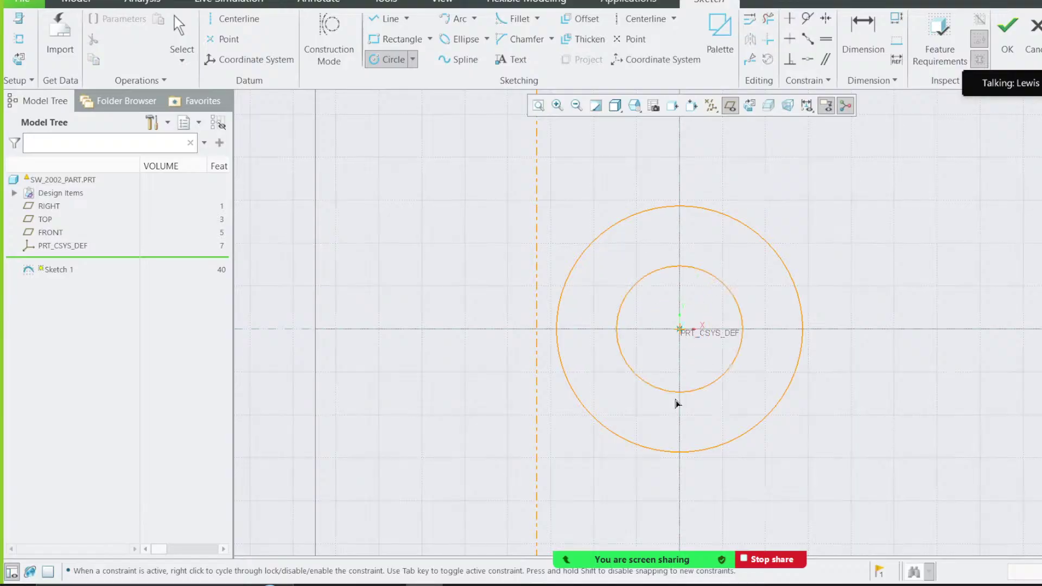
left_click(678, 428)
middle_click(623, 372)
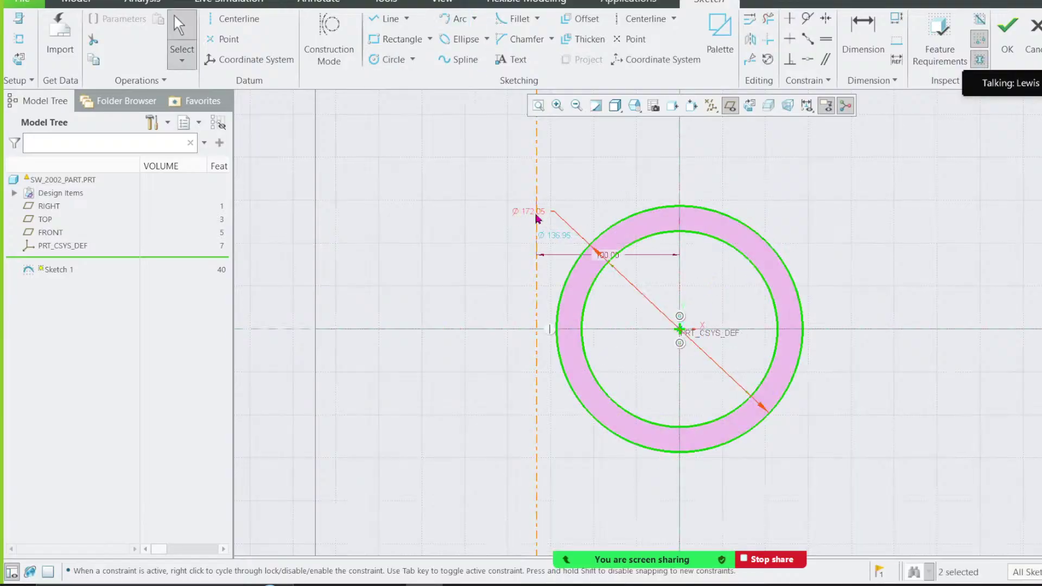
Step: Check the bore in the Snipping Tool drawing and set the inner circle's diameter to 70 mm in Creo Parametric
left_click(646, 585)
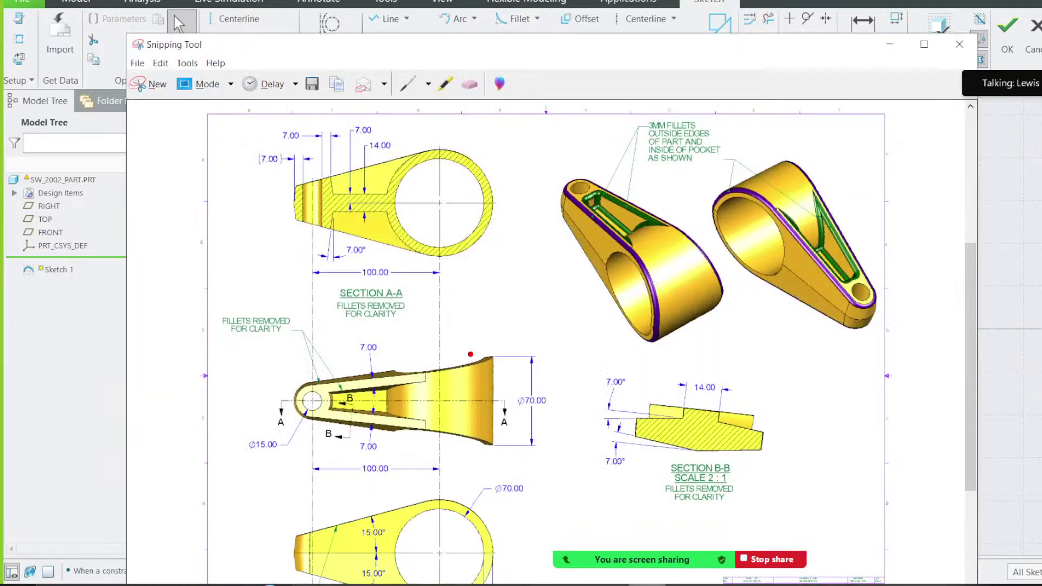
scroll(546, 342, "down", 1)
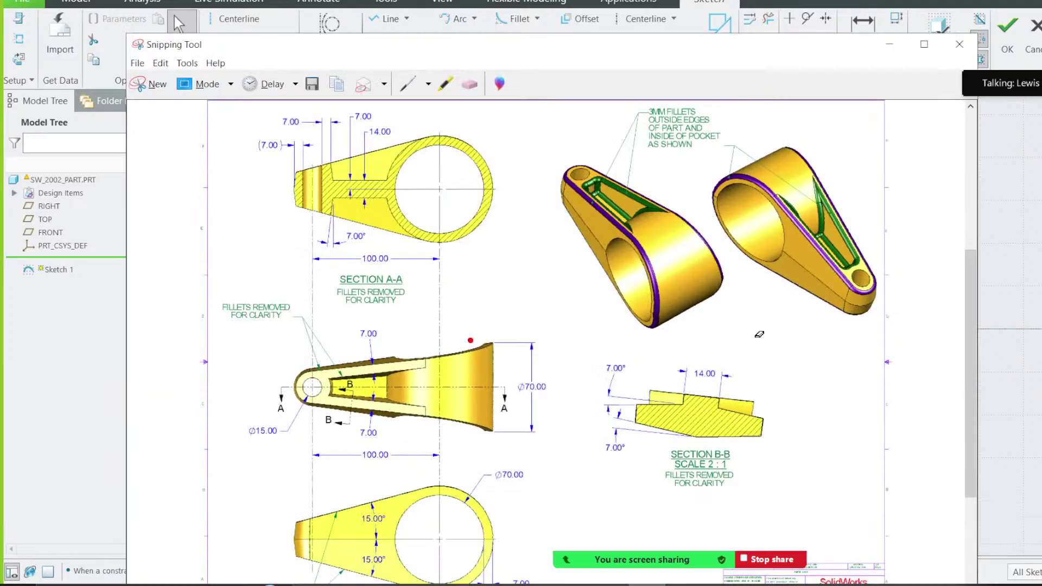
left_click(647, 585)
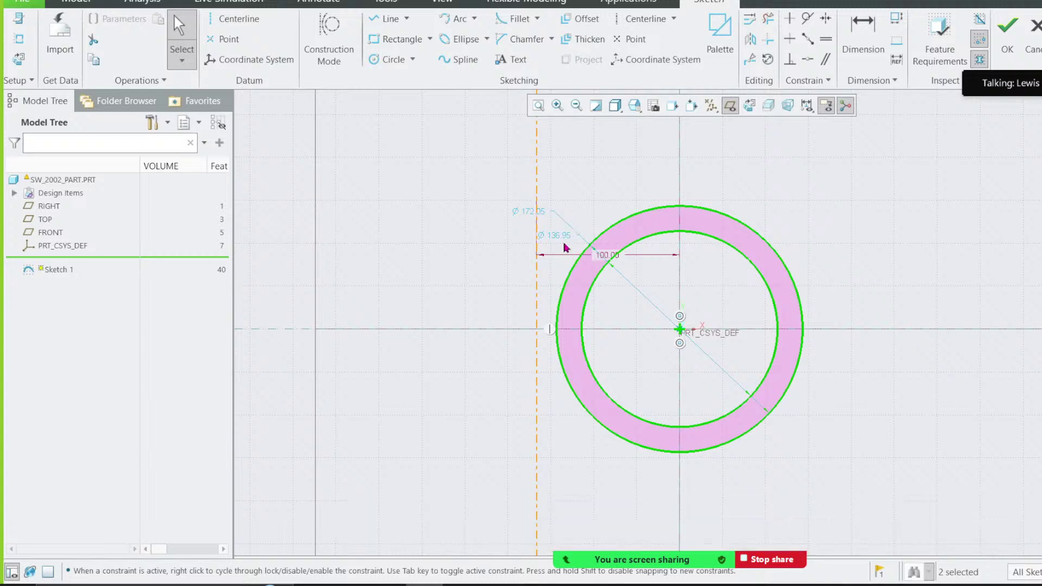
double_click(545, 215)
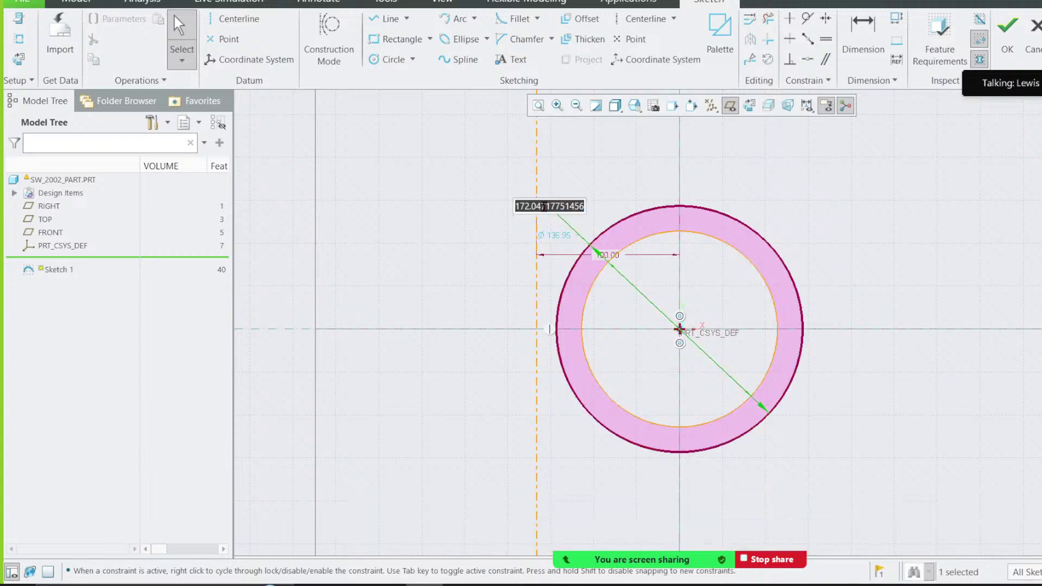
left_click(559, 239)
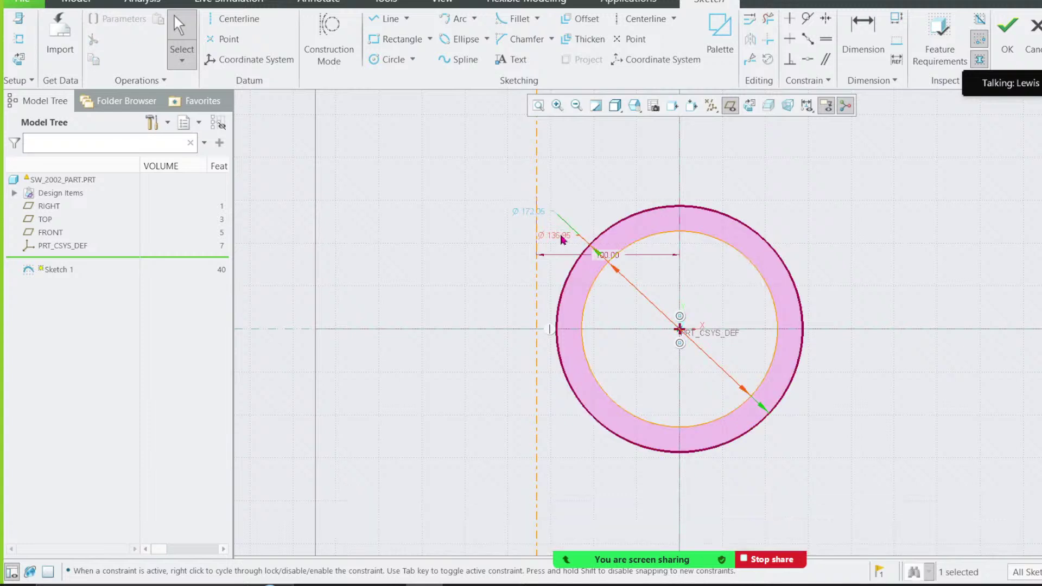
double_click(561, 240)
type("70")
key("Return")
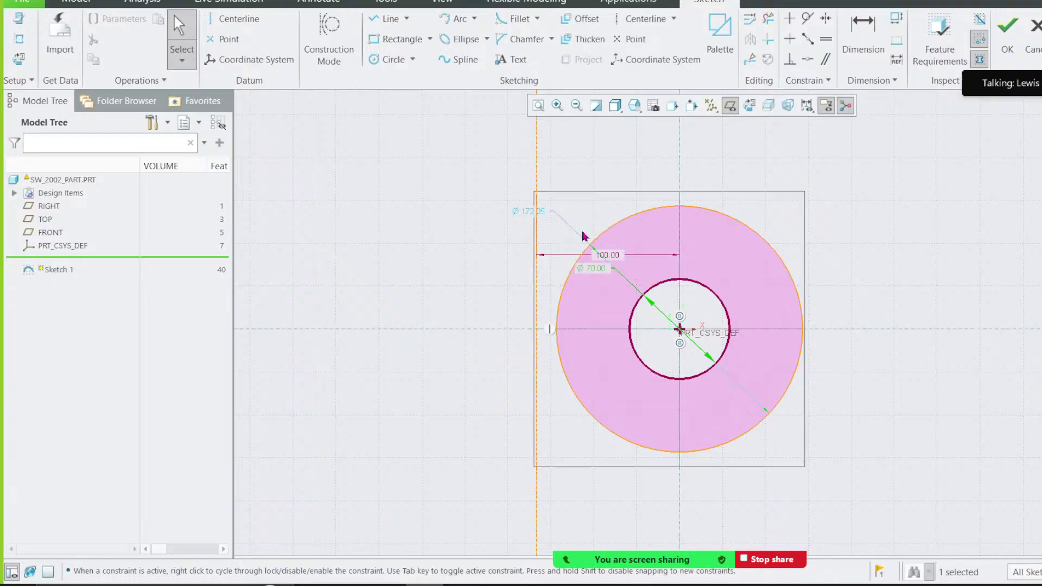
Step: Dimension the wall thickness between the two circles as 7 mm and hide the datum planes
scroll(623, 223, "up", 2)
left_click(863, 32)
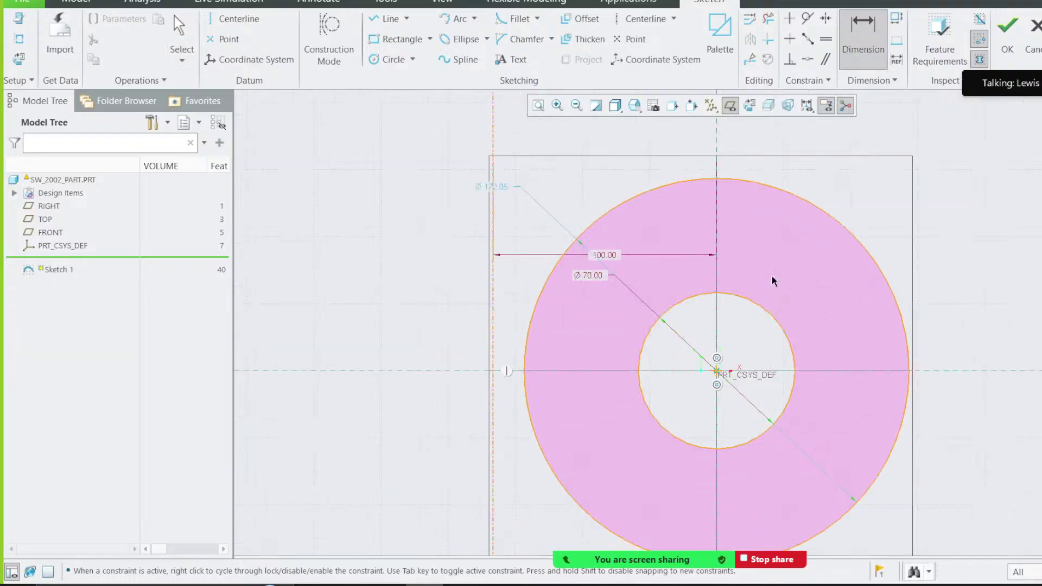
left_click(813, 205)
middle_click(791, 256)
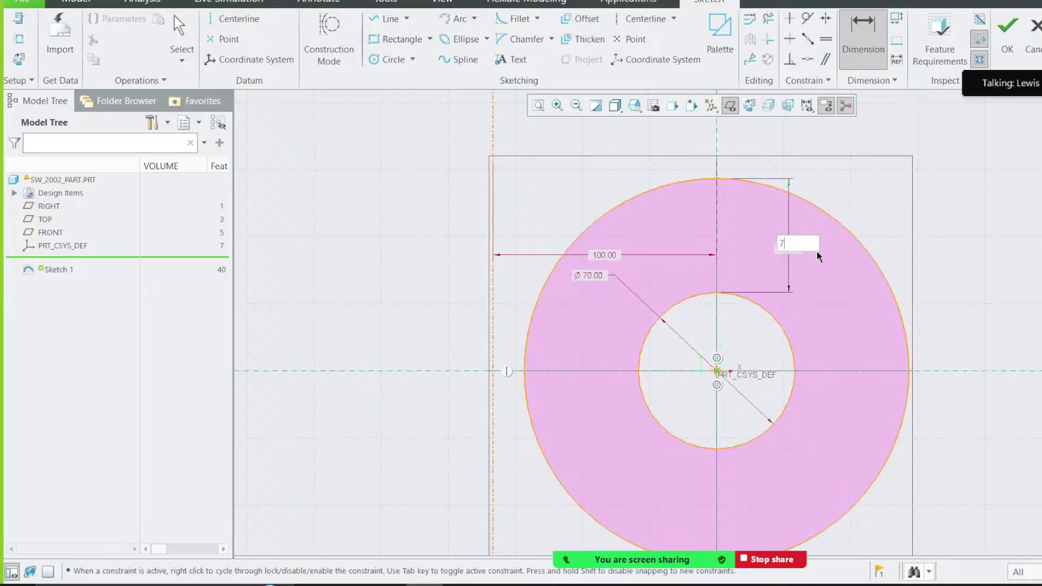
type("7")
key("Return")
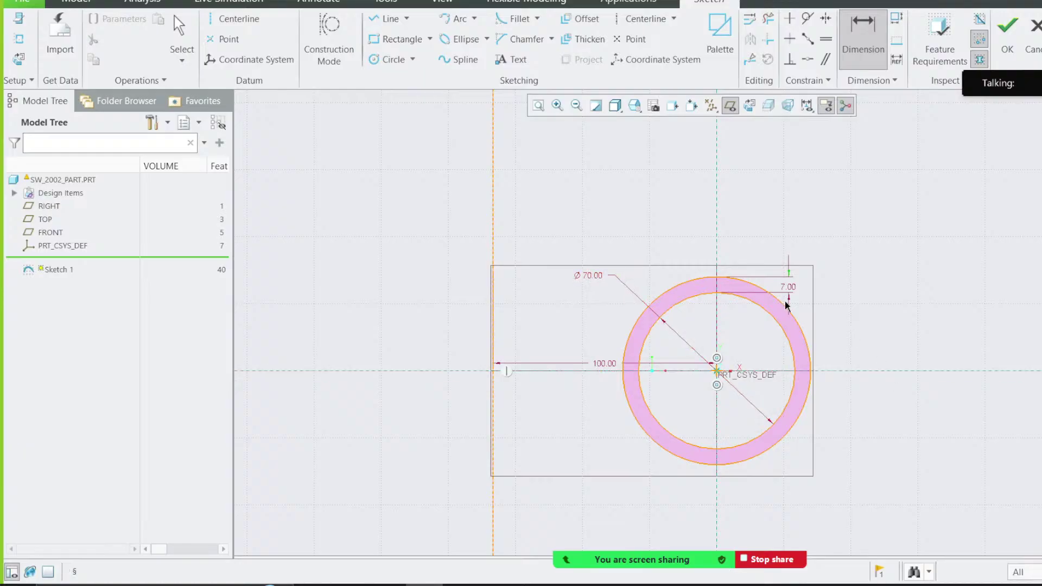
middle_click(748, 156)
left_click(730, 105)
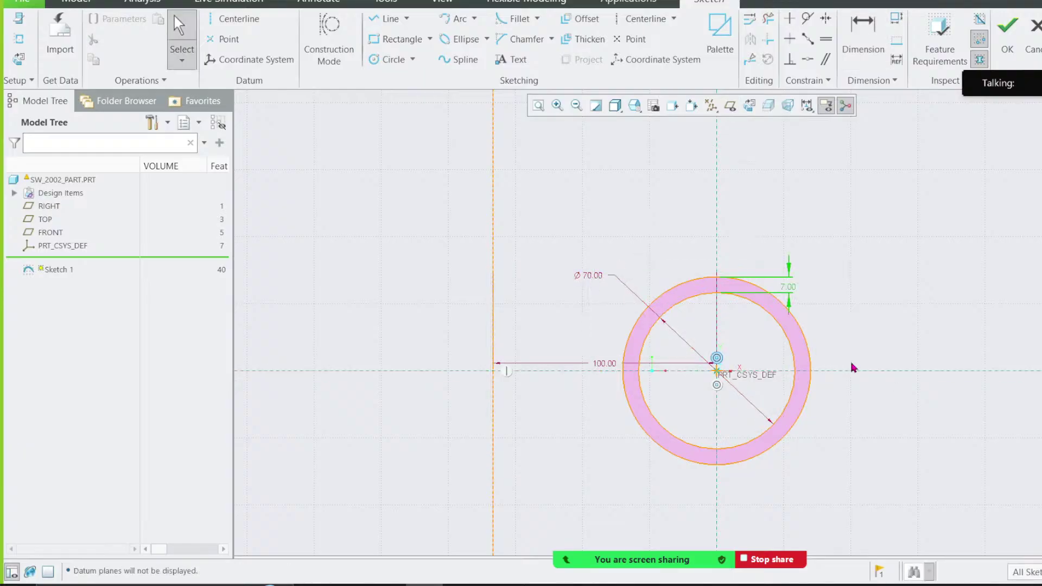
scroll(865, 409, "up", 1)
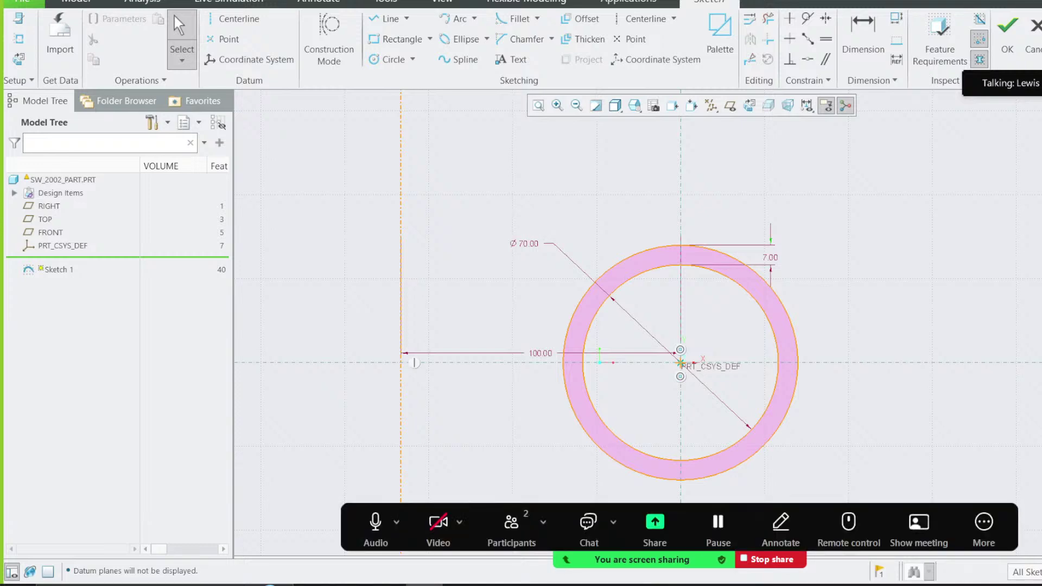
Step: Switch to the Snipping Tool drawing, trace the lower view's upper sloping edge in red, and return to Creo Parametric
left_click(647, 585)
scroll(478, 462, "down", 1)
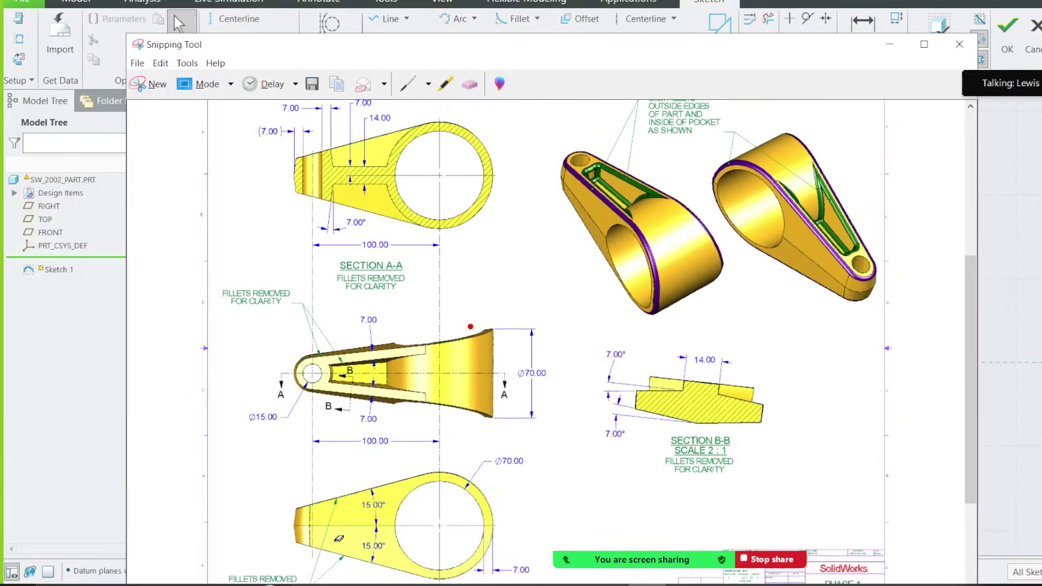
scroll(358, 518, "down", 2)
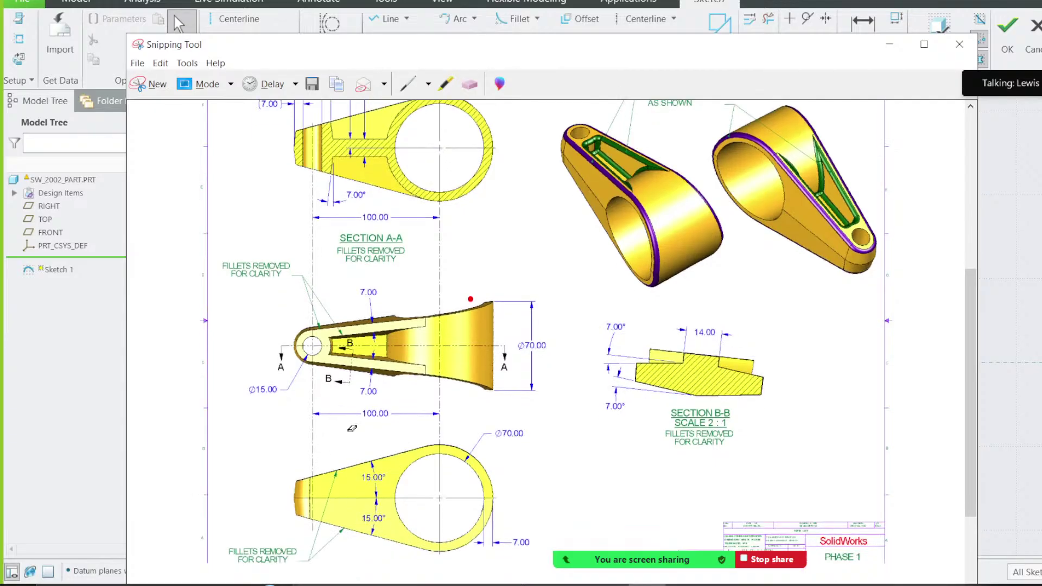
left_click(408, 85)
left_click_drag(422, 443, 256, 496)
left_click(889, 44)
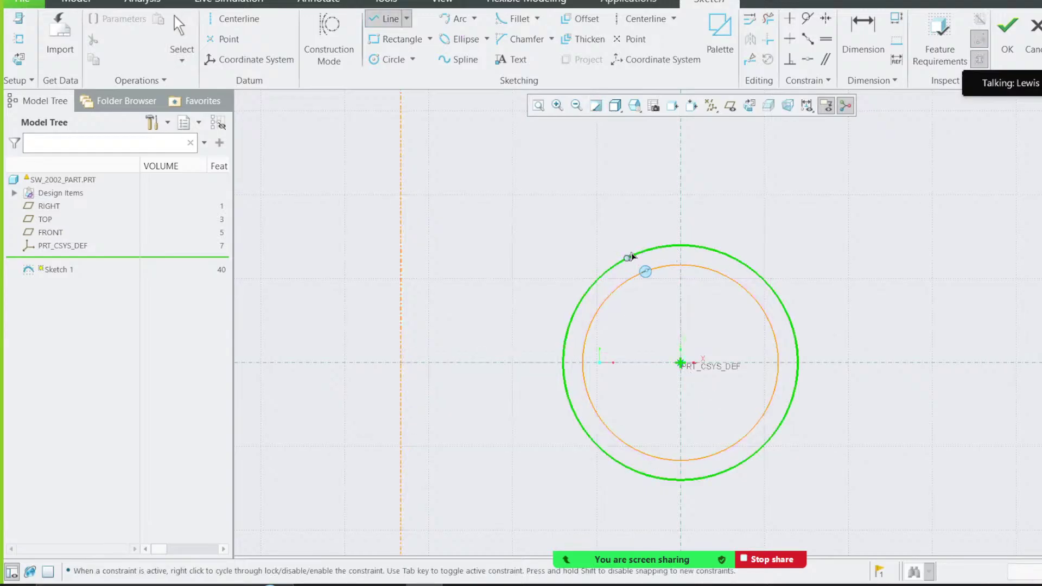
Step: Sketch a sloping line from the upper part of the outer circle to beyond the vertical centerline, and make it tangent to that circle
left_click(634, 254)
left_click(286, 312)
middle_click(286, 311)
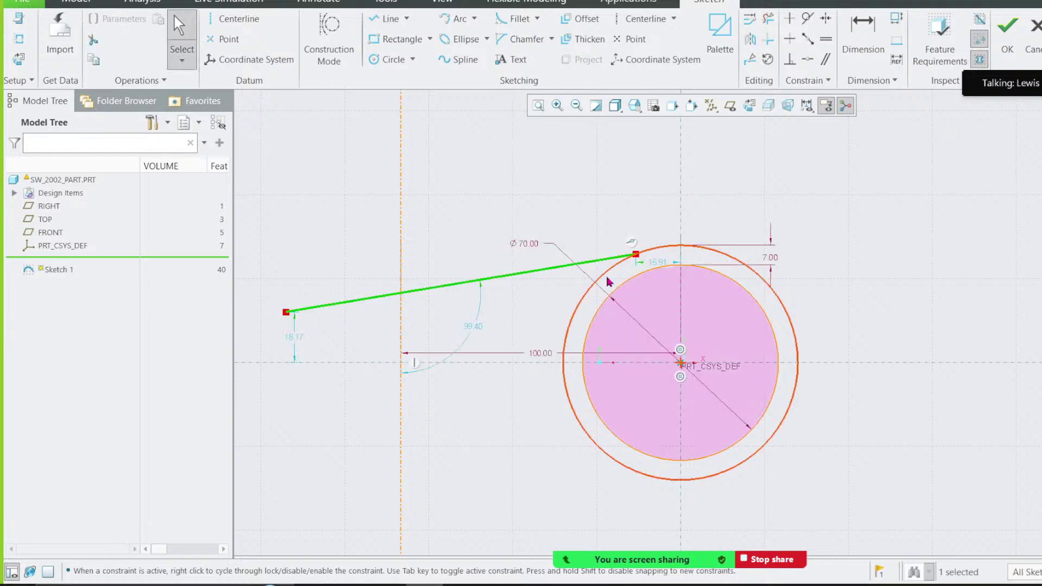
left_click(551, 270, "ctrl")
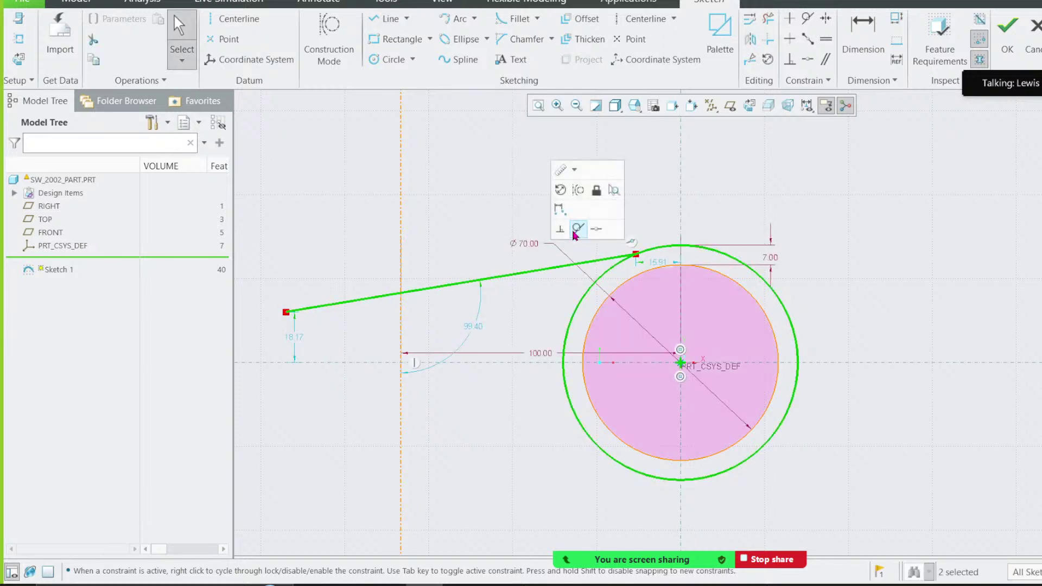
left_click(575, 230)
left_click_drag(292, 339, 310, 281)
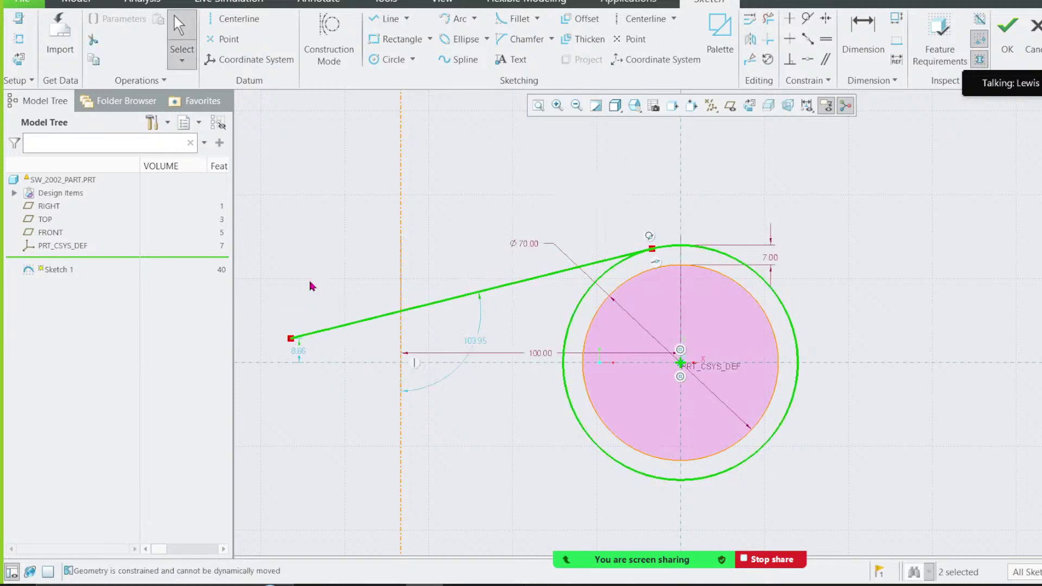
Step: Check the slope in the Snipping Tool drawing and dimension the tangent line at 15° to the horizontal reference in Creo Parametric
left_click(647, 585)
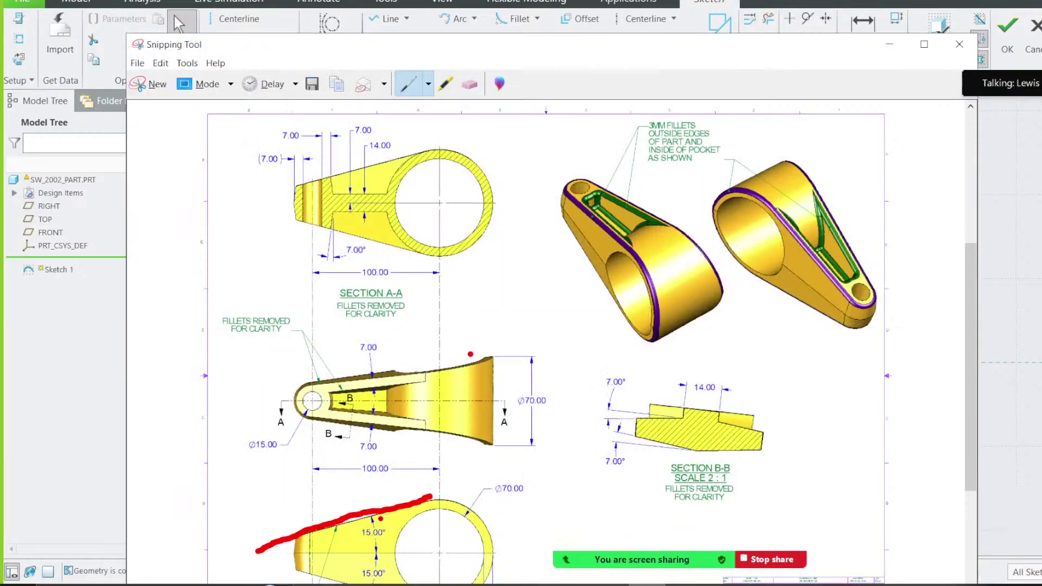
left_click(889, 44)
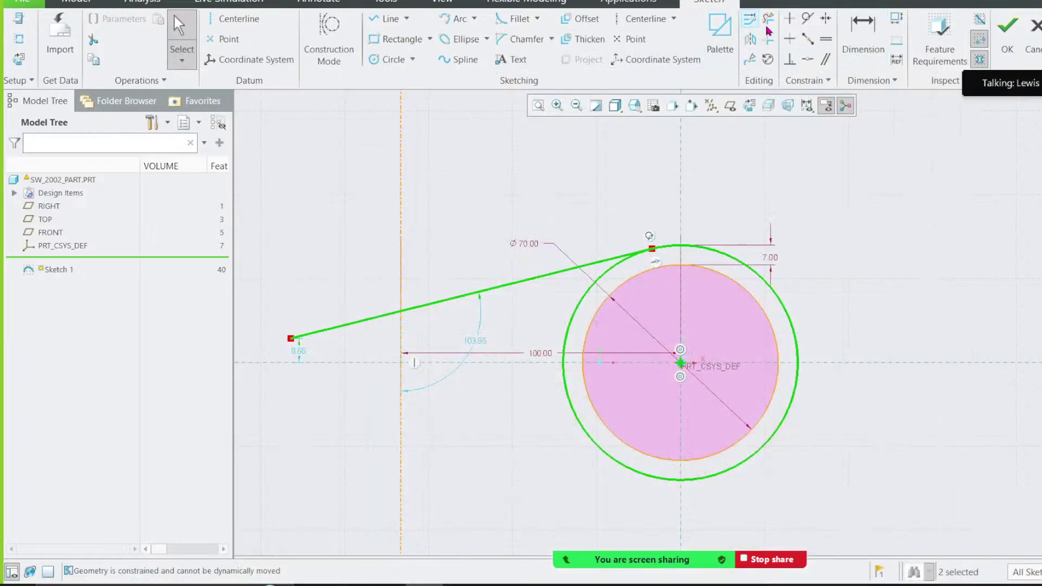
left_click(863, 33)
left_click(508, 294)
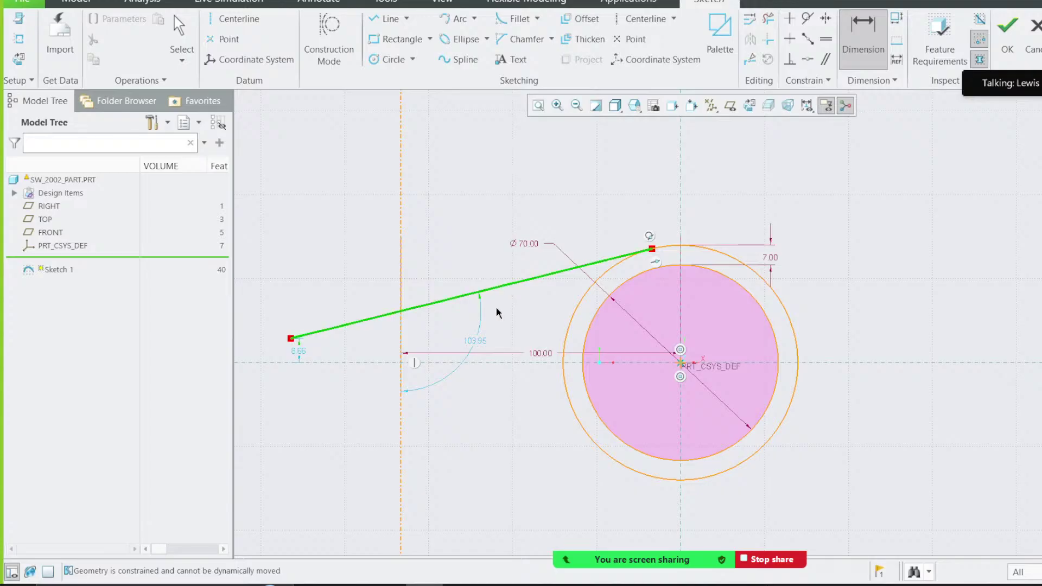
left_click(484, 362)
middle_click(514, 326)
type("15")
key("Return")
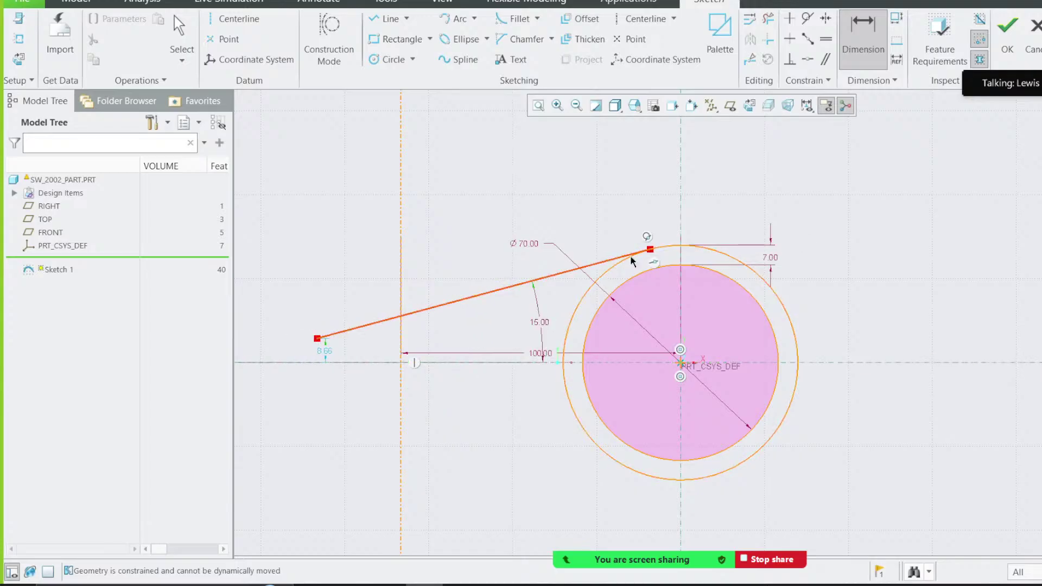
Step: Adjust the tangent line's free end to about 7.7 mm above the horizontal reference
middle_click(326, 341)
left_click_drag(317, 340, 643, 314)
mouse_move(464, 315)
left_mouse_down()
mouse_move(275, 326)
mouse_move(262, 342)
mouse_move(312, 342)
mouse_move(278, 355)
mouse_move(335, 347)
left_mouse_up()
scroll(318, 344, "up", 2)
scroll(555, 171, "down", 1)
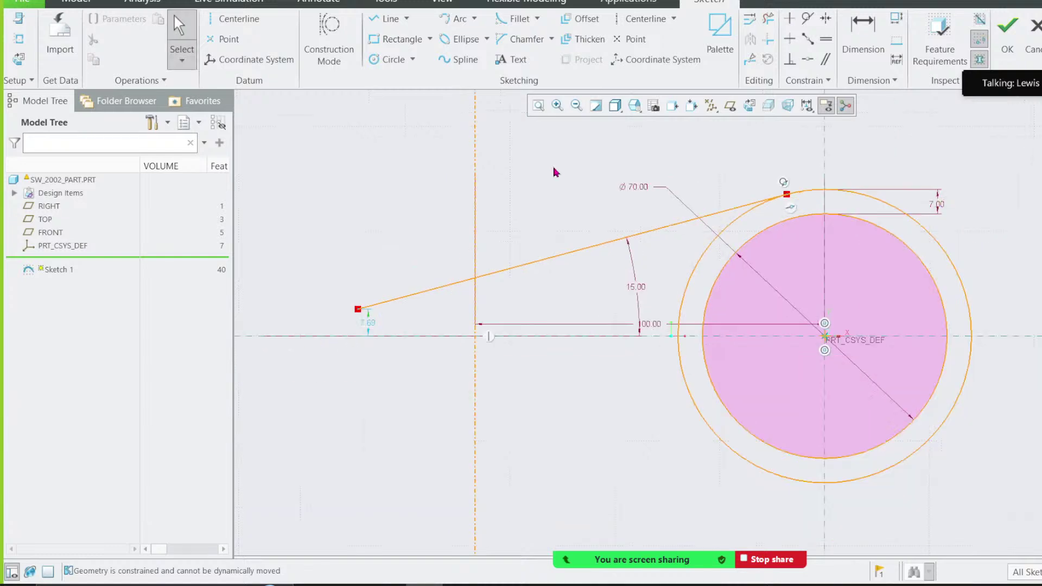
Step: Switch to the Snipping Tool drawing and mark the lower view's horizontal centerline with red dashes extending past the arm's narrow end
key("alt+Tab")
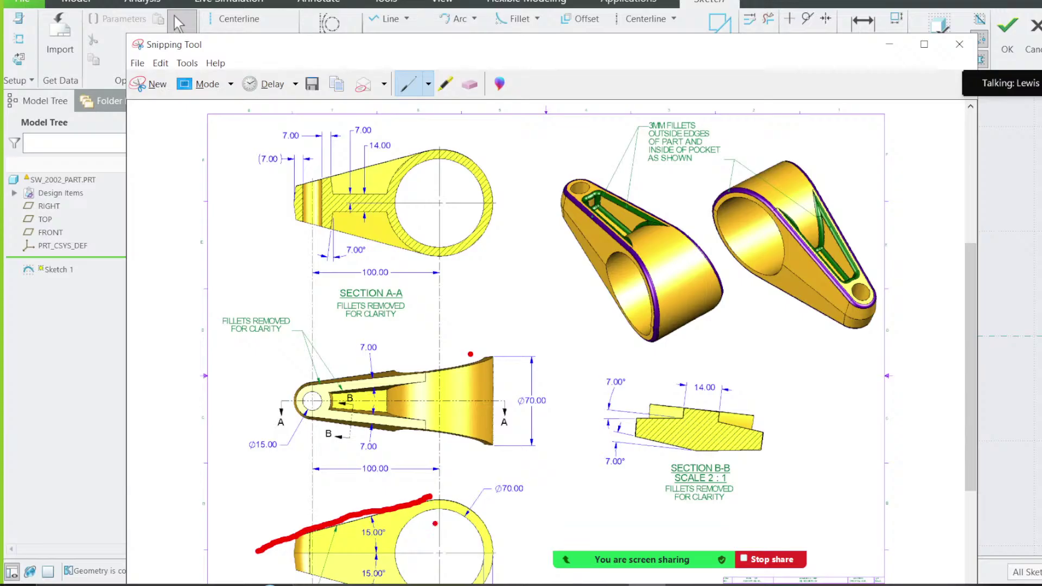
left_click_drag(441, 553, 372, 553)
left_click_drag(357, 553, 337, 553)
left_click_drag(325, 553, 307, 553)
left_click_drag(294, 552, 282, 552)
left_click_drag(271, 552, 259, 552)
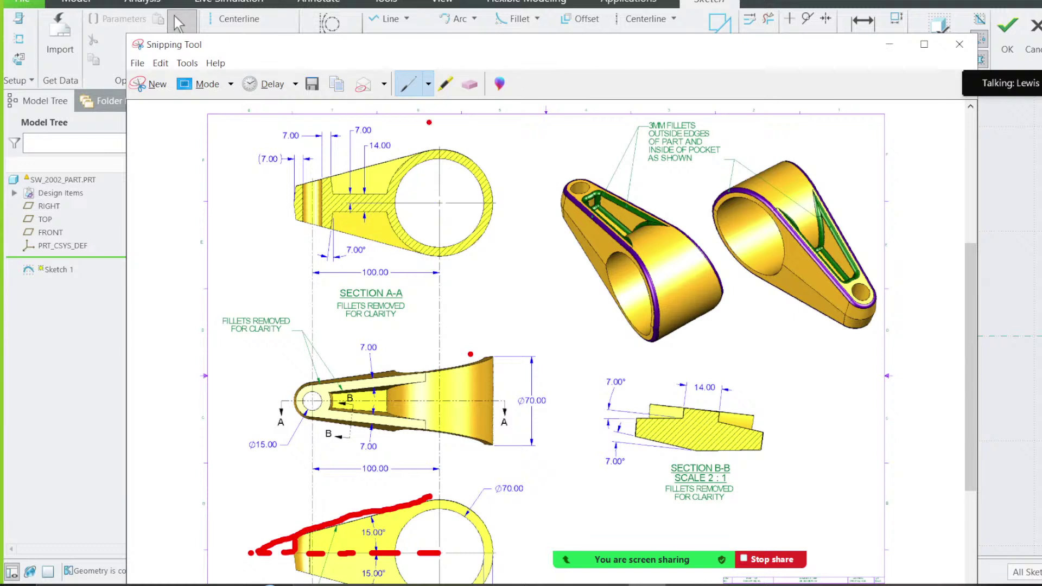
Step: Erase the red tracing of the sloping edge and some of the centerline dashes from the lower view
left_click(462, 91)
left_click(347, 523)
left_click_drag(347, 525, 270, 549)
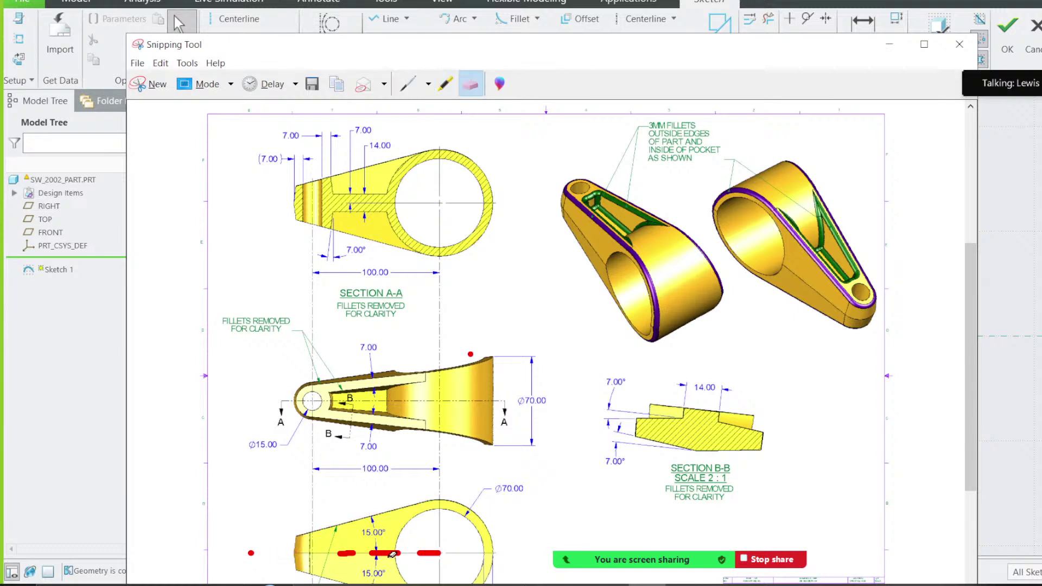
left_click(386, 553)
Step: Draw a red line above Section A-A, mark its small hole in red, and erase the line above the view
left_click(408, 84)
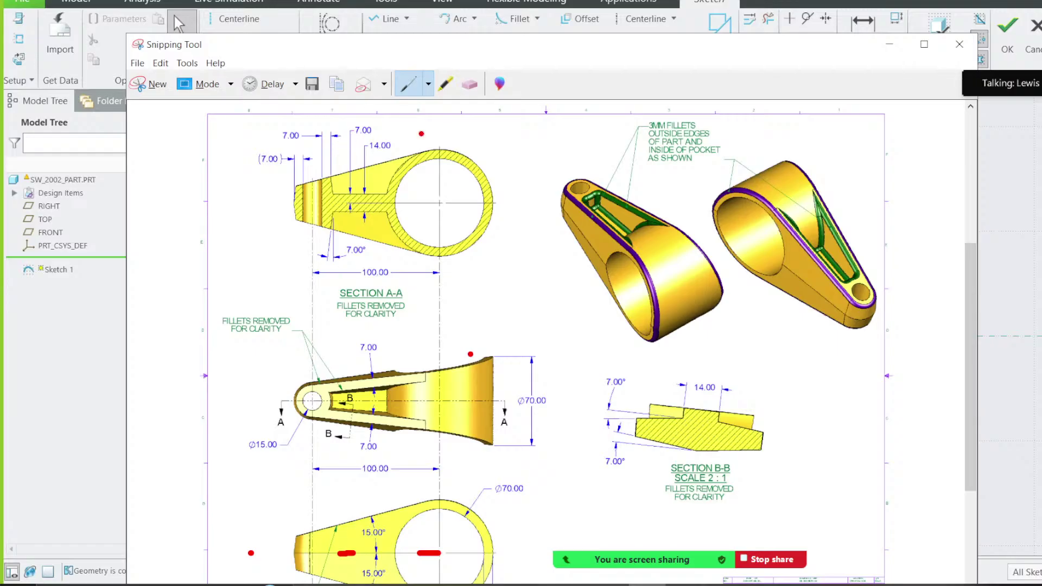
left_click_drag(253, 128, 483, 127)
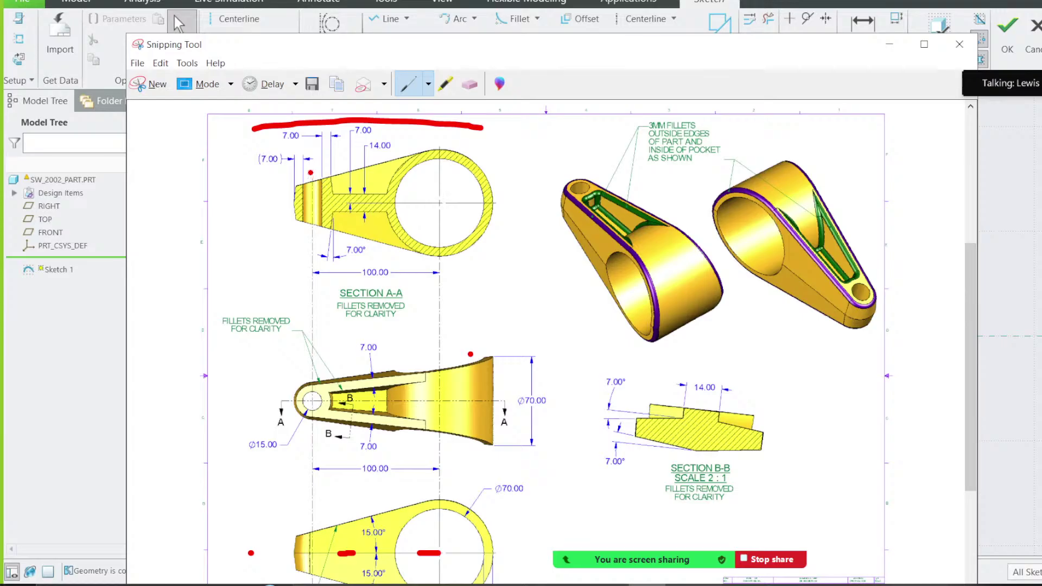
left_click_drag(314, 186, 311, 234)
mouse_move(292, 145)
left_mouse_down()
mouse_move(304, 131)
mouse_move(273, 139)
mouse_move(305, 141)
left_mouse_up()
left_click(470, 84)
left_click(297, 126)
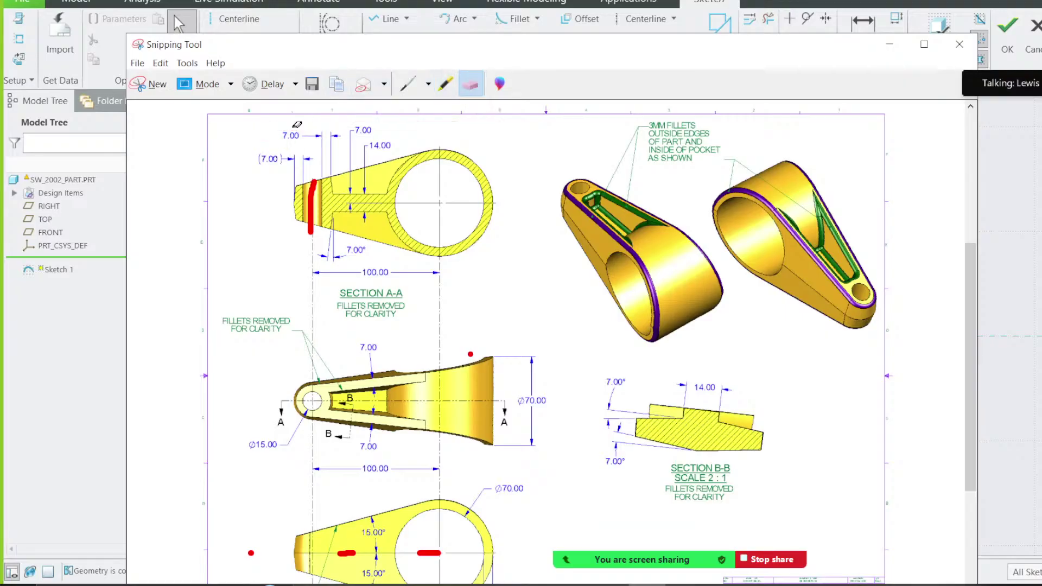
Step: Circle Section A-A's 7.00° dimension in red, and erase the circle and the hole mark
left_click(399, 93)
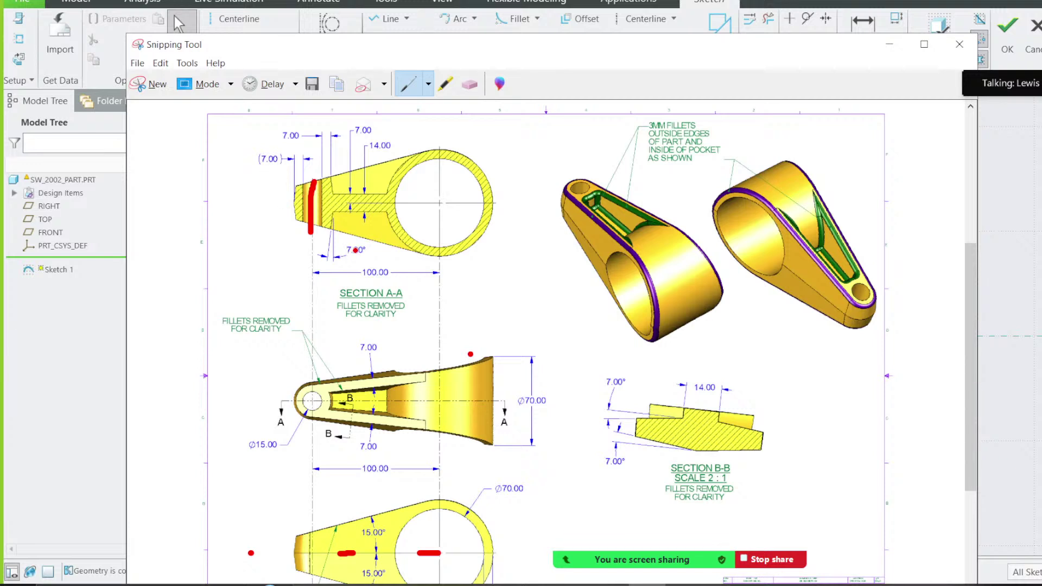
mouse_move(355, 239)
left_mouse_down()
mouse_move(347, 260)
mouse_move(358, 240)
left_mouse_up()
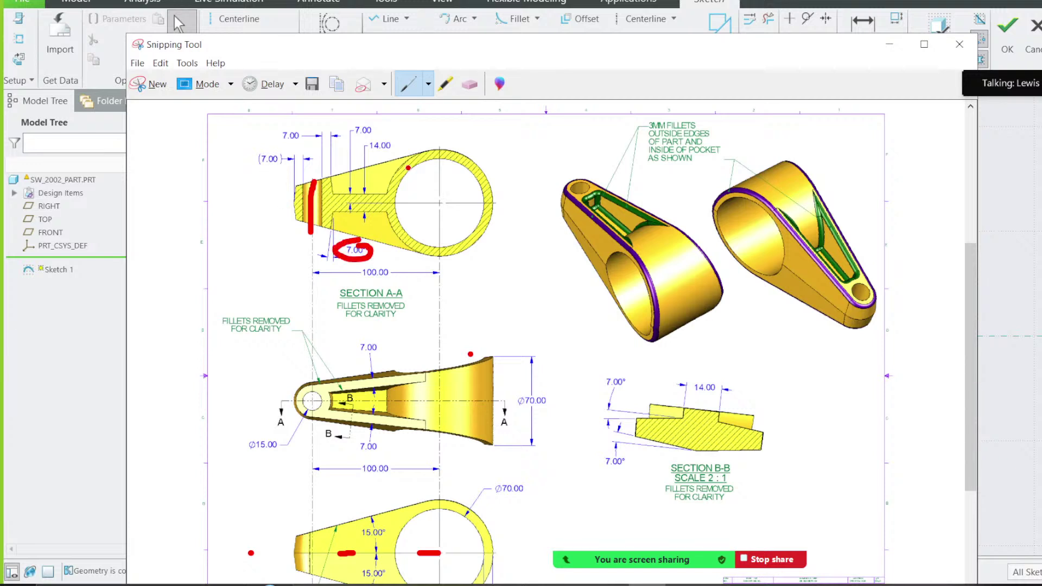
left_click(470, 84)
left_click(352, 250)
left_click(310, 223)
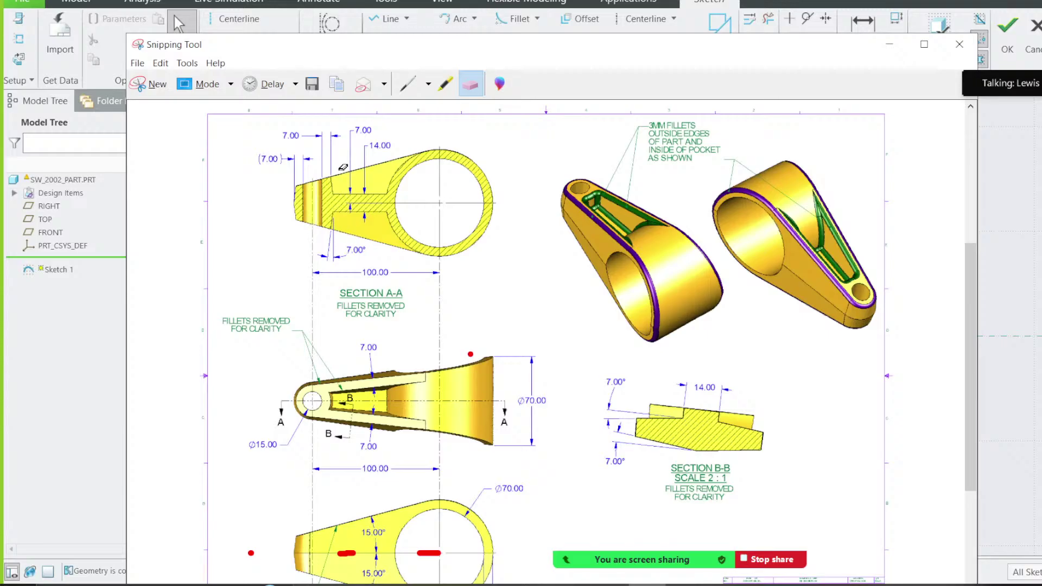
Step: Trace the end face and upper edge of the arm's narrow end in Section A-A in red, and erase the tracing
left_click(406, 89)
left_click_drag(293, 194, 310, 183)
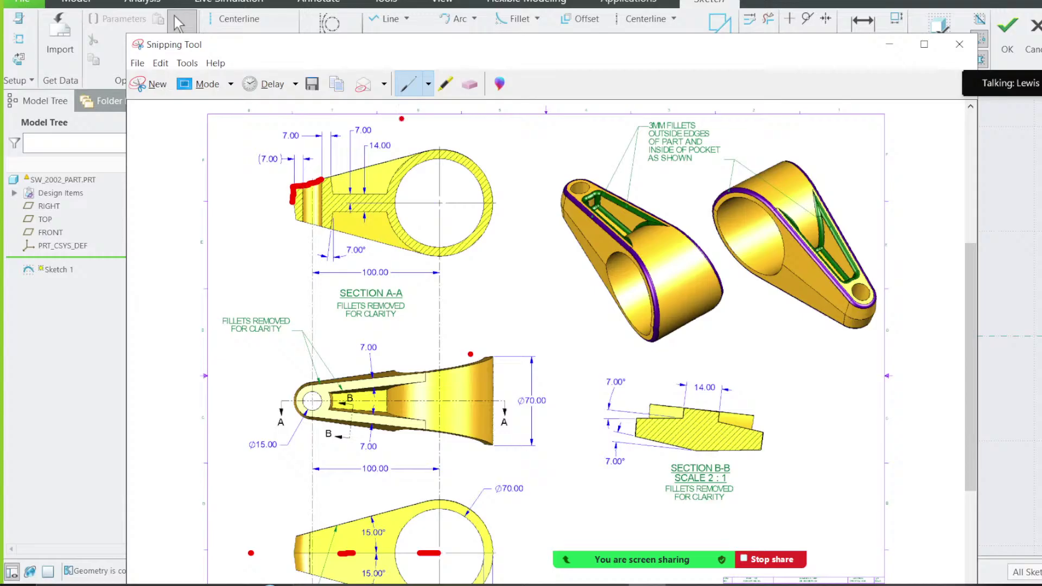
left_click(470, 84)
left_click(307, 185)
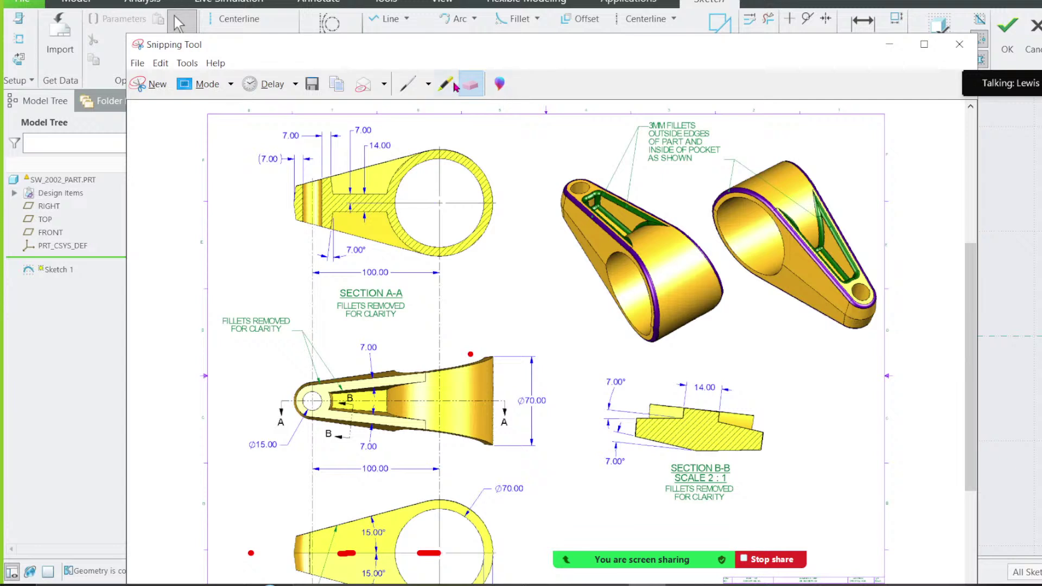
Step: Mark the narrow end face of Section A-A and the area below it in red, and return to Creo Parametric
left_click(408, 83)
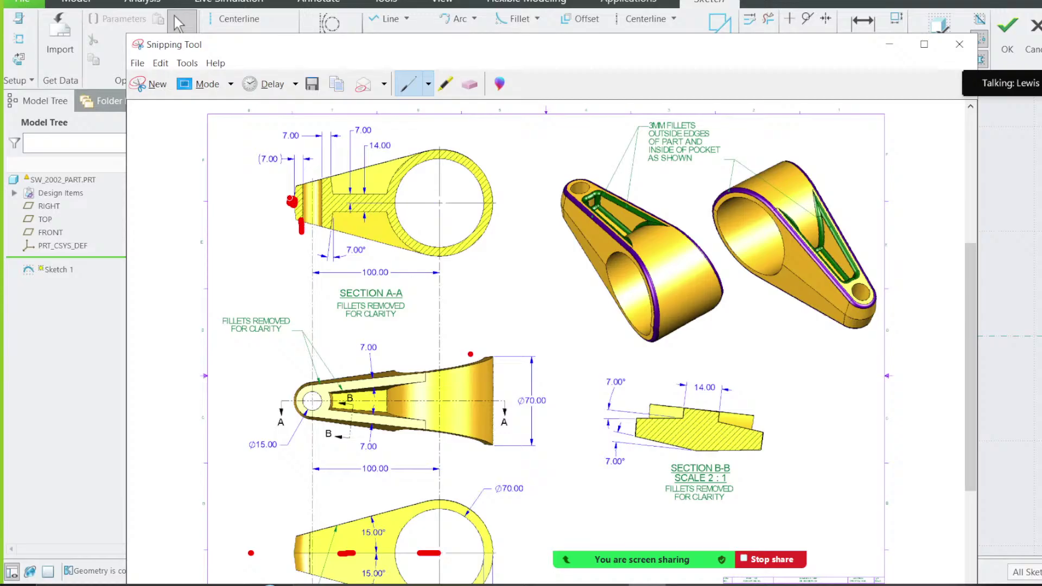
left_click(889, 44)
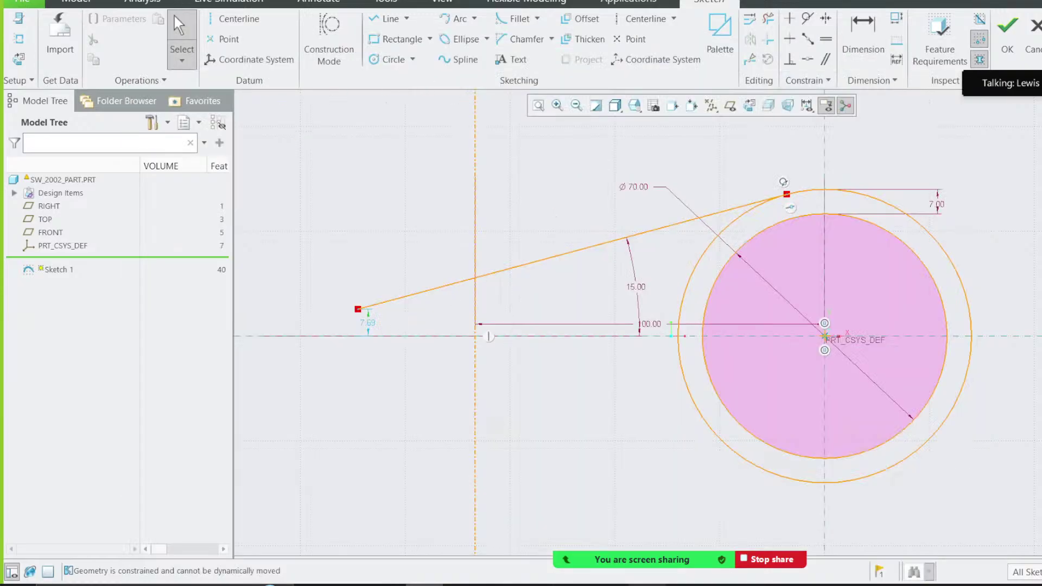
left_click(649, 585)
left_click(649, 585)
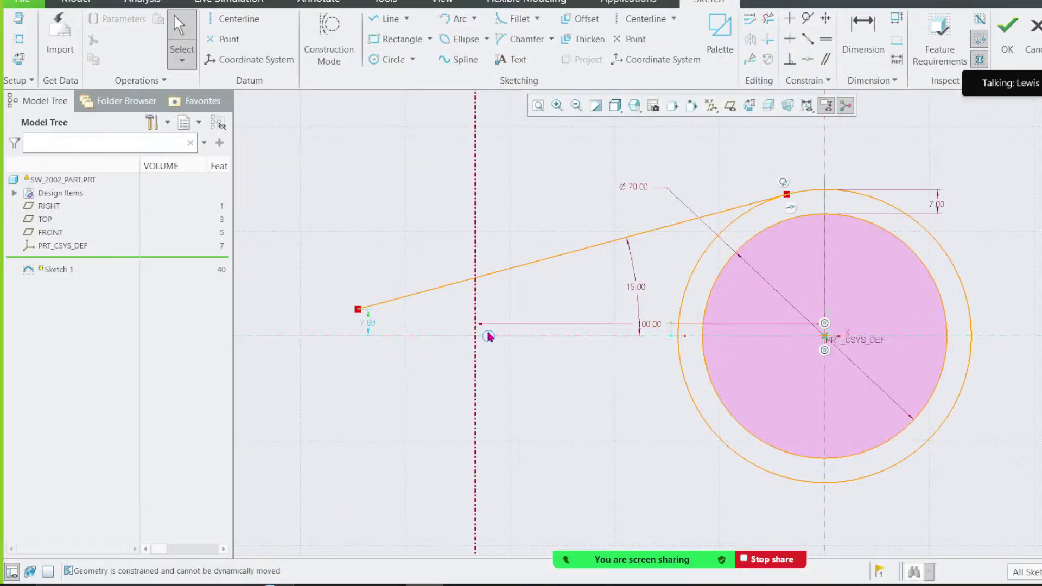
Step: Sketch a 15 mm diameter circle where the vertical centerline meets the horizontal reference, and convert it to construction geometry
left_click(475, 205)
left_click(389, 59)
left_click(475, 336)
left_click(476, 367)
middle_click(404, 374)
double_click(392, 386)
type("15")
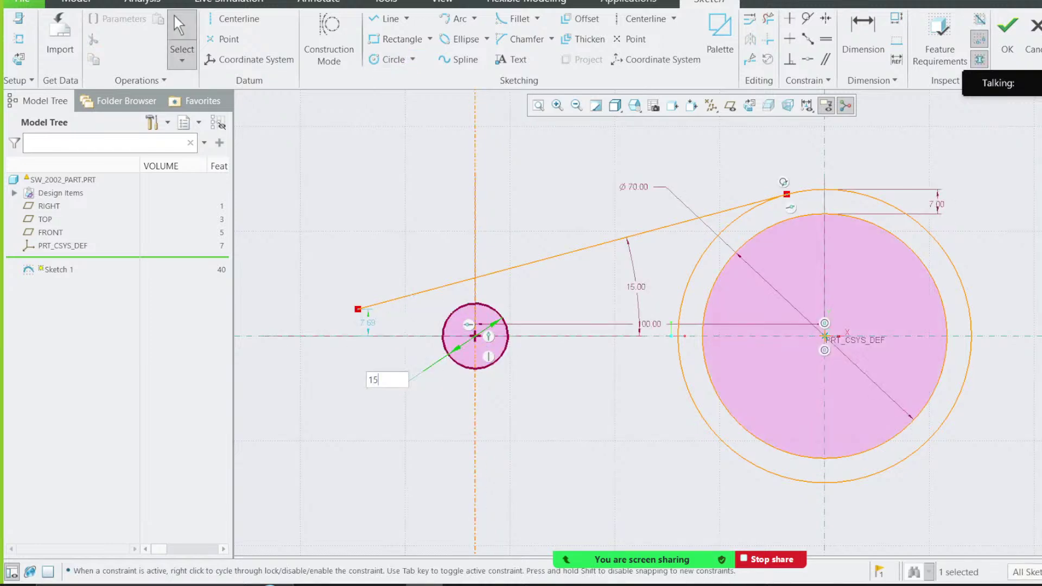
key("Return")
left_click(492, 320)
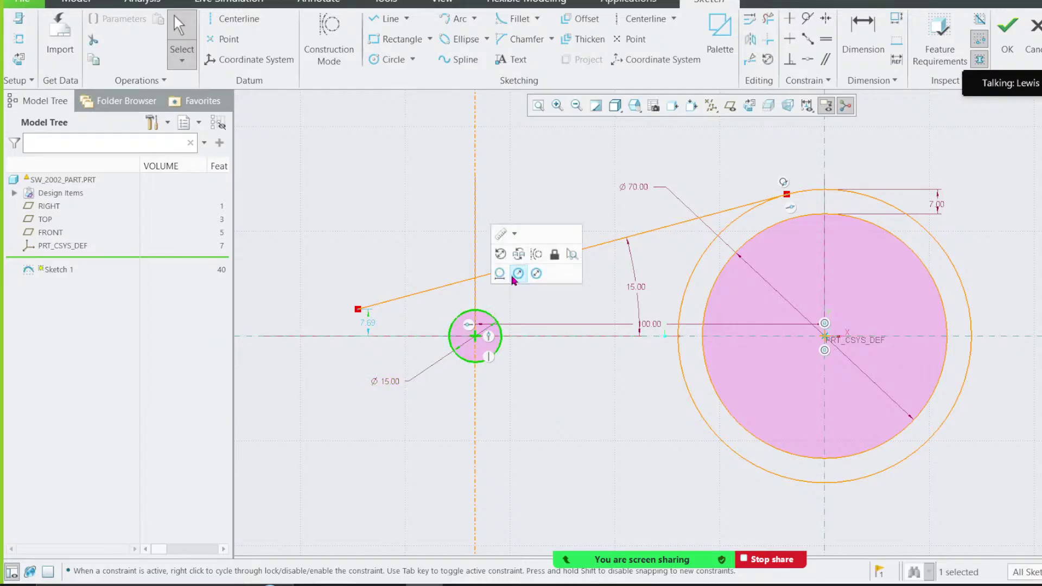
left_click(542, 259)
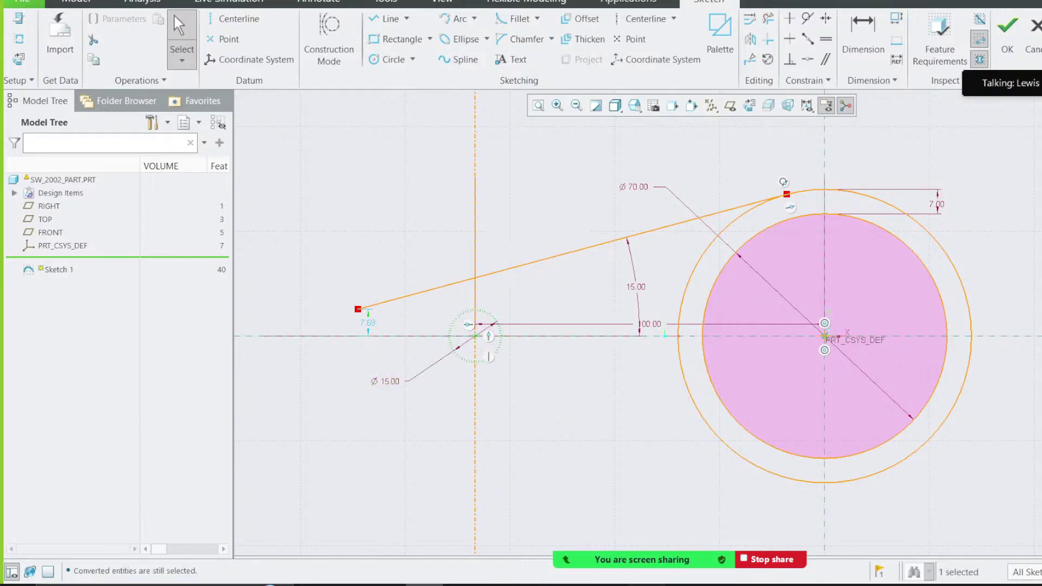
Step: Circle the middle view's Ø15 hole in the Snipping Tool drawing, and move the construction circle's diameter dimension closer in Creo Parametric
left_click(647, 585)
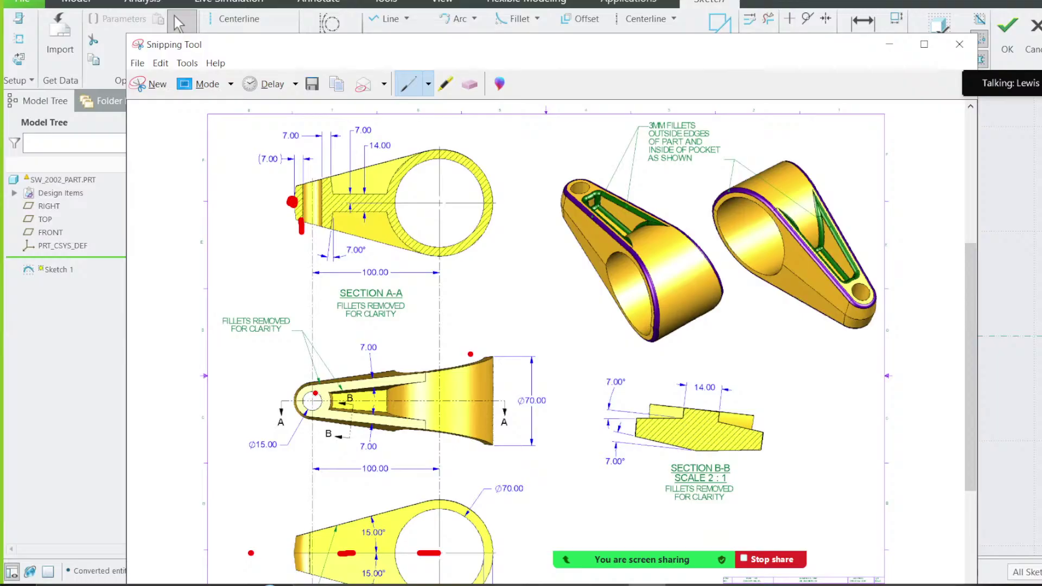
mouse_move(313, 392)
left_mouse_down()
mouse_move(316, 413)
mouse_move(321, 396)
left_mouse_up()
left_click(888, 44)
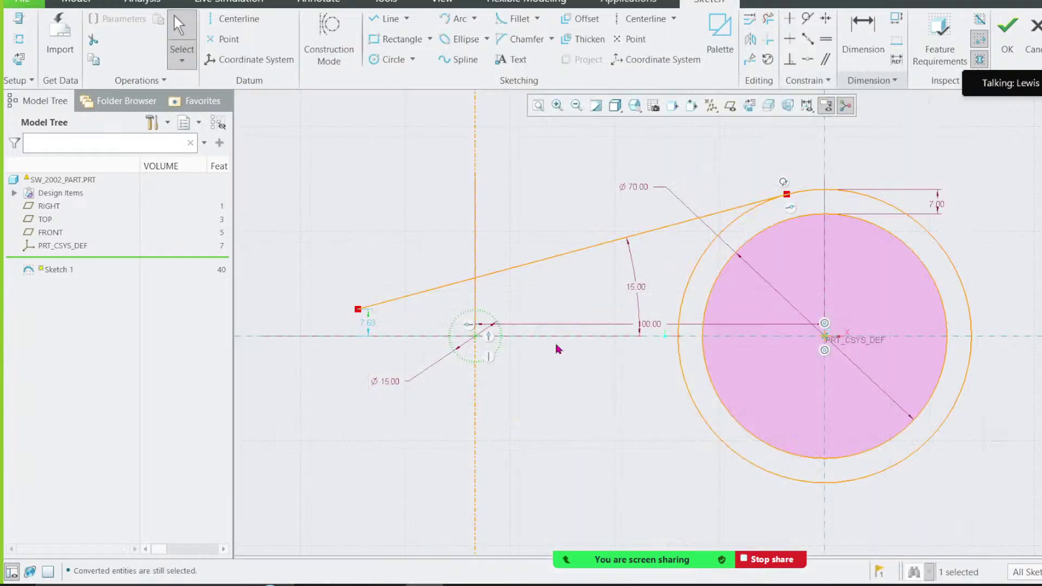
scroll(445, 341, "up", 2)
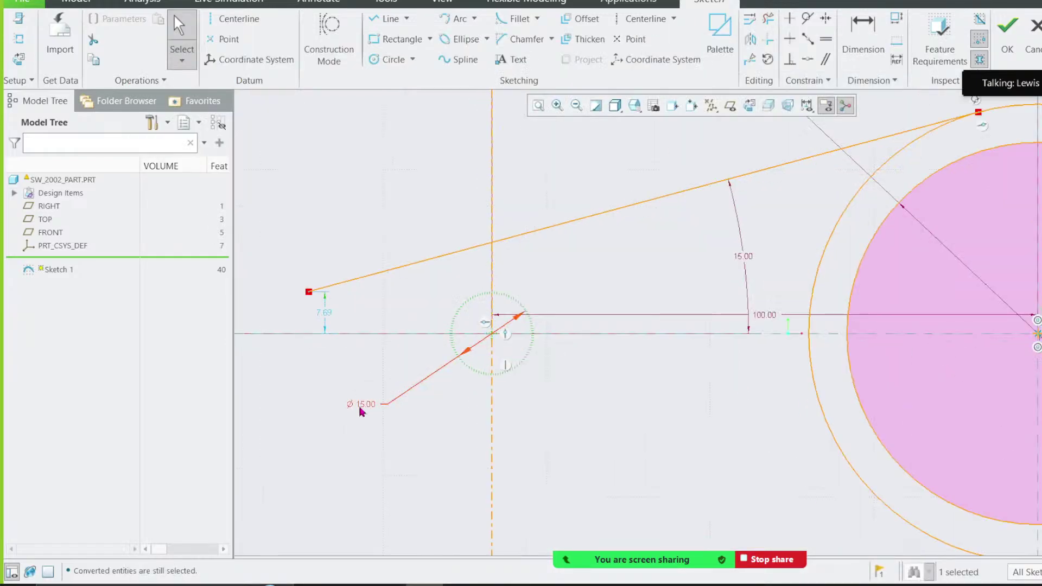
left_click_drag(368, 406, 421, 390)
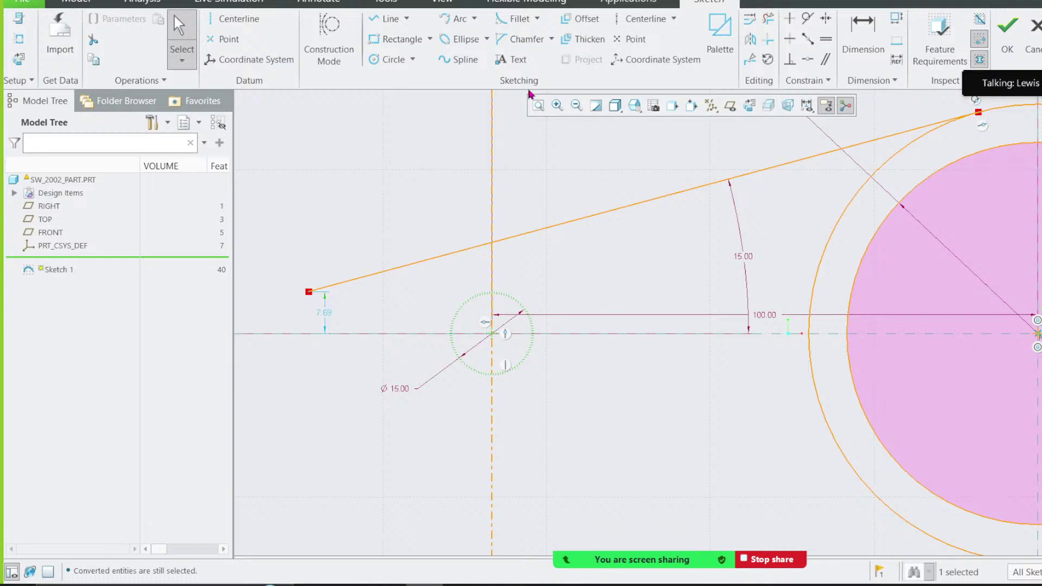
Step: Sketch a vertical line from the sloping line's free end to the horizontal reference, continuing horizontally to the outer circle
left_click(387, 19)
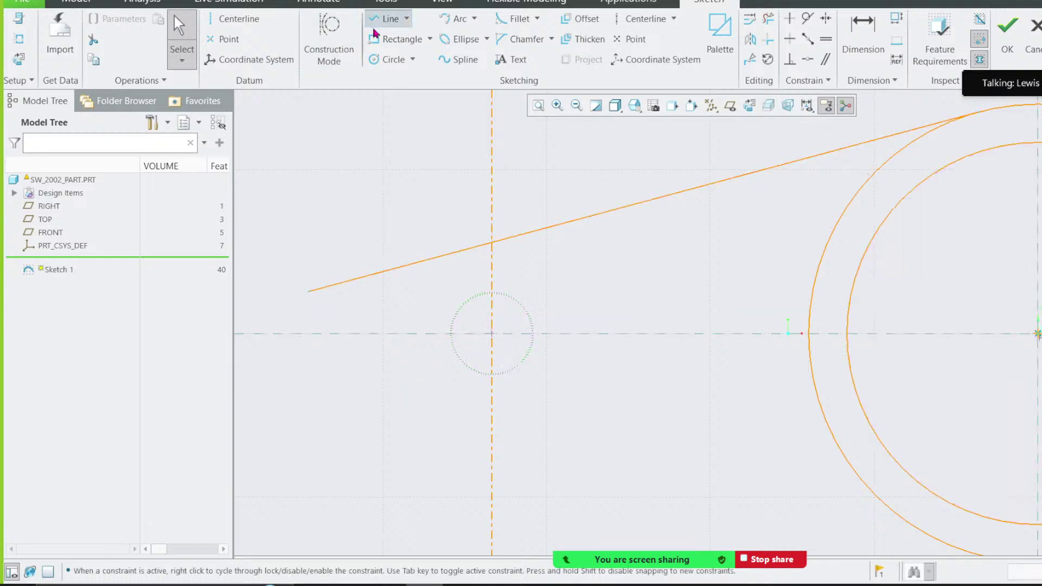
left_click(310, 292)
left_click(309, 333)
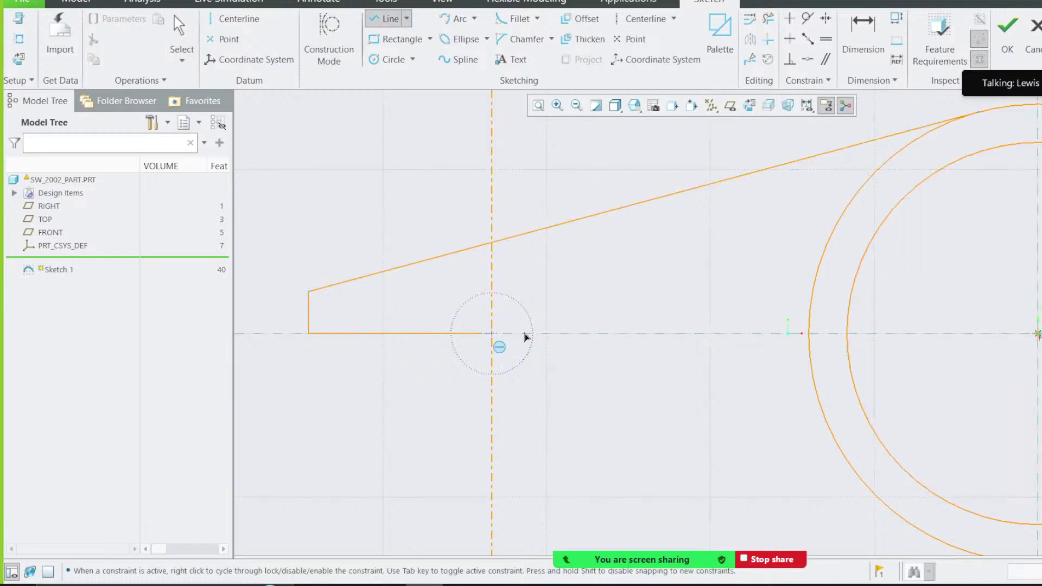
scroll(627, 376, "down", 2)
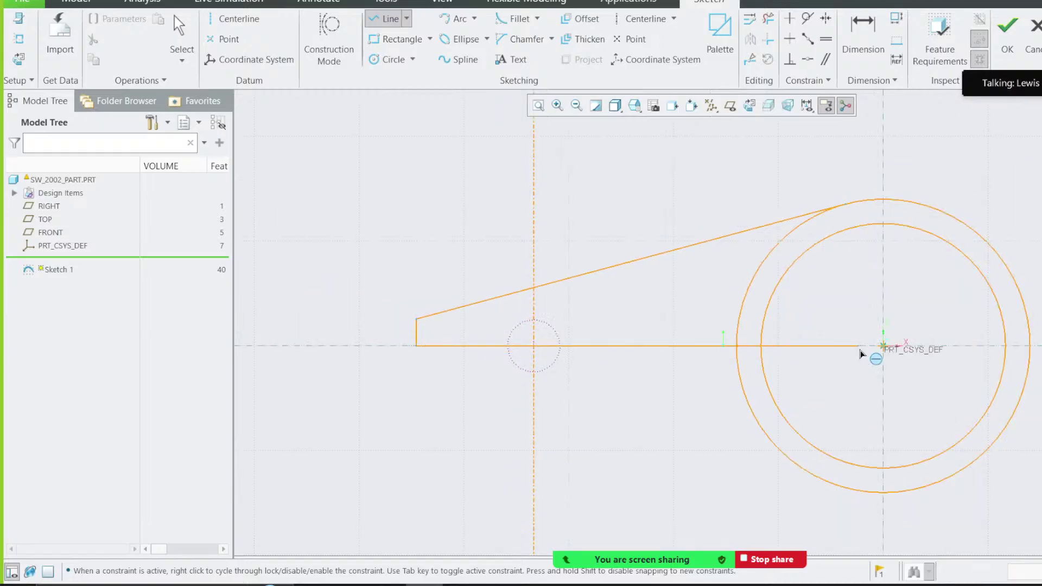
left_click(737, 356)
scroll(495, 335, "up", 2)
middle_click(486, 381)
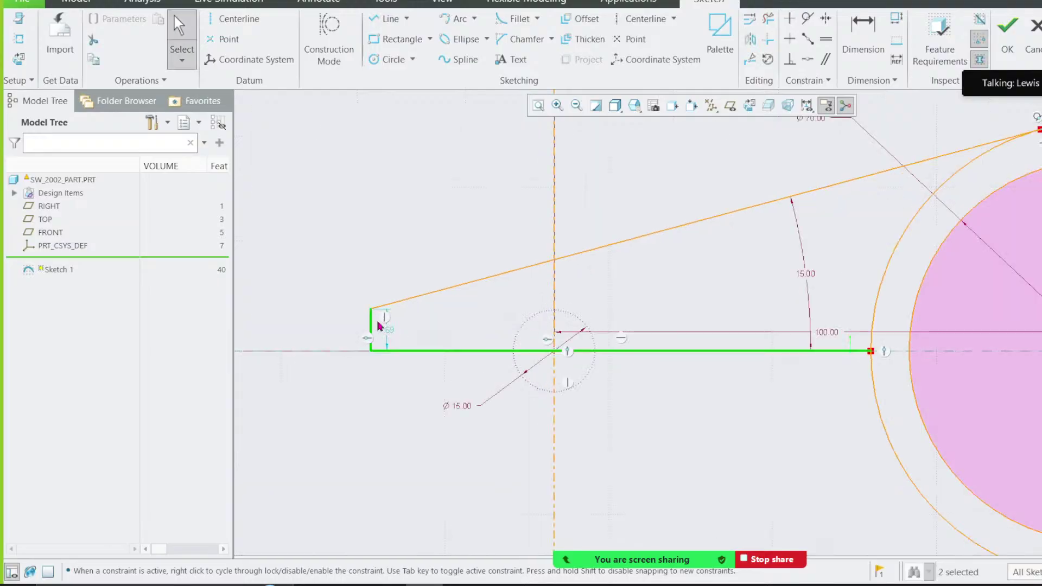
Step: Try to shift the arm's end corner and dimension the gap between the construction circle and the vertical end line
left_click_drag(370, 310, 447, 308)
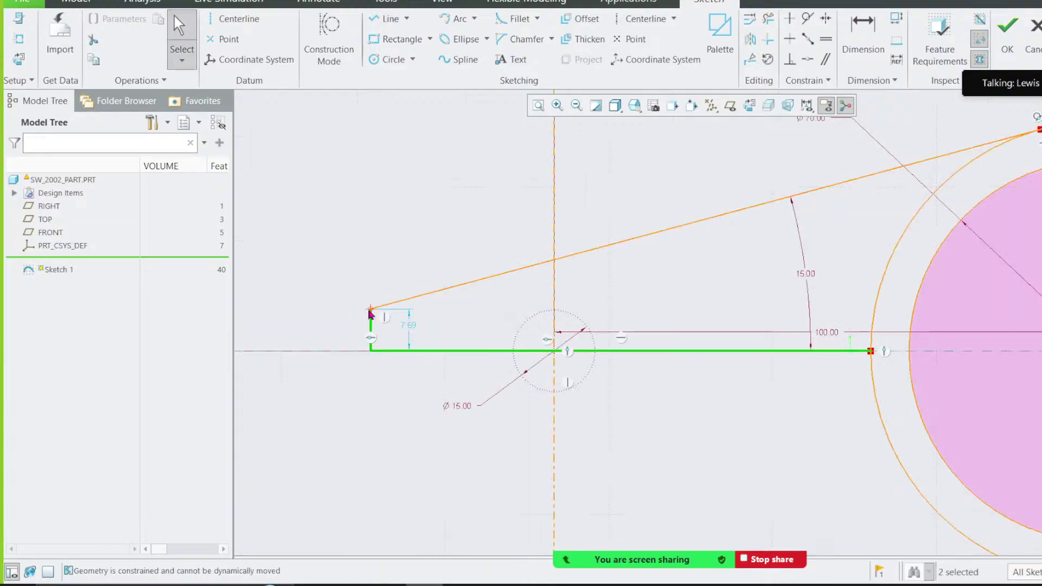
left_click(857, 30)
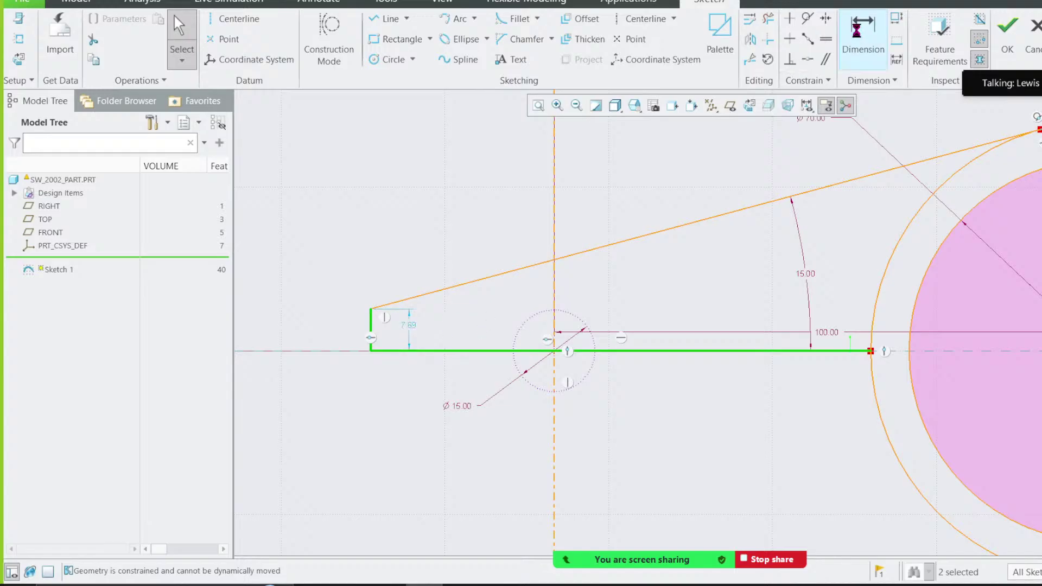
left_click(513, 350)
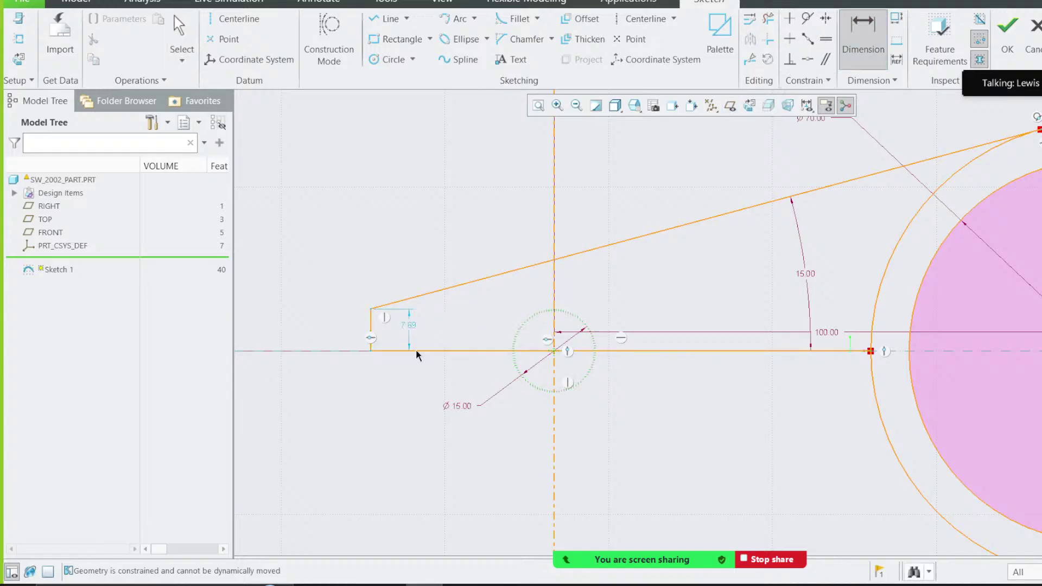
left_click(371, 347)
middle_click(458, 367)
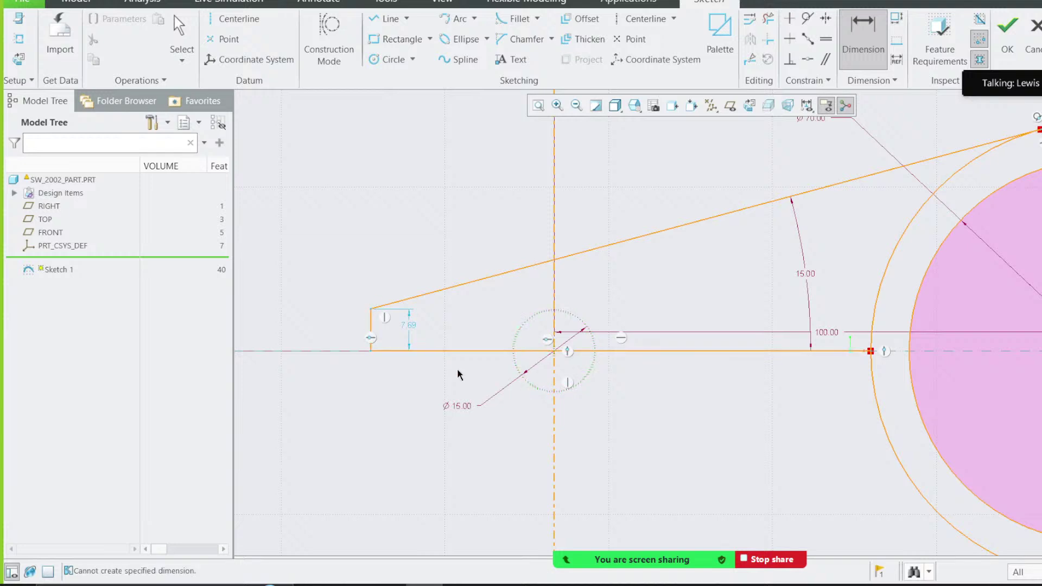
middle_click(533, 323)
Step: Dimension the gap between the construction circle and the vertical end line as 7 mm, and place the dimension below the profile
left_click(847, 60)
left_click(521, 327)
left_click(372, 334)
middle_click(428, 373)
type("7")
key("Return")
scroll(352, 365, "up", 1)
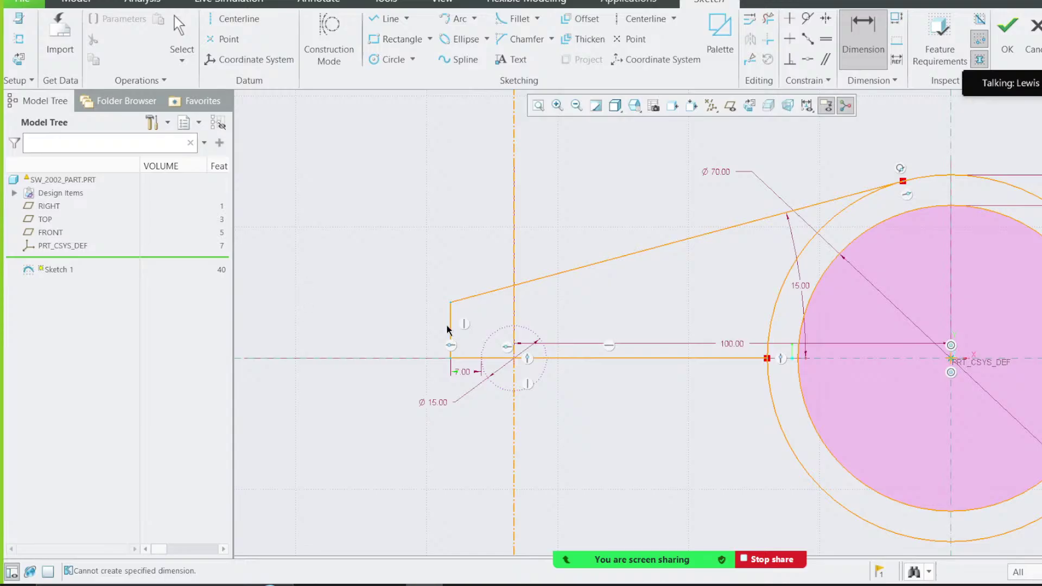
scroll(472, 375, "down", 1)
middle_click(445, 395)
left_click_drag(467, 374, 363, 410)
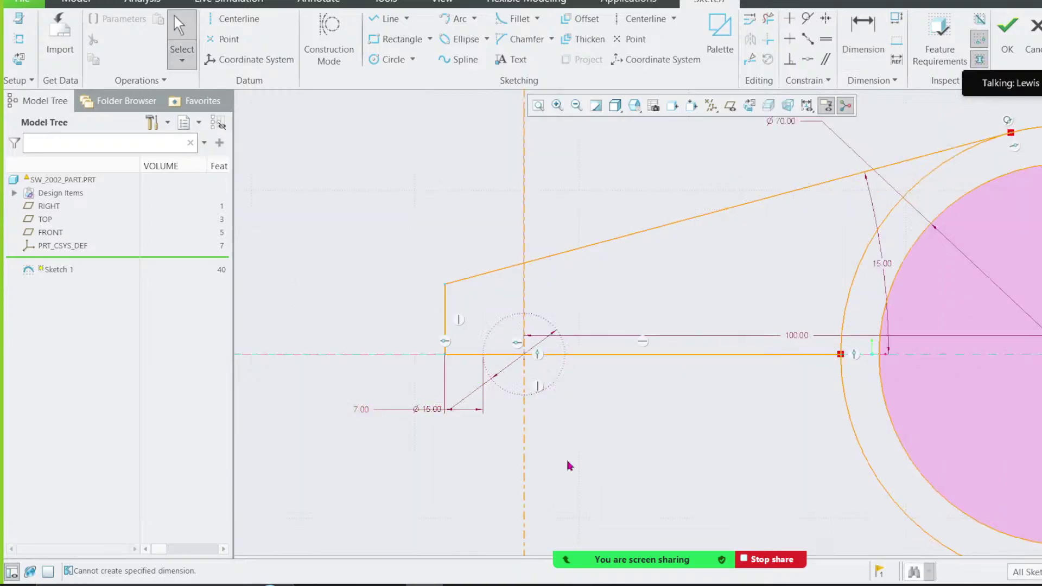
Step: Circle the upper 7.00 dimension near the small hole in the Snipping Tool drawing's Section A-A, and return to Creo Parametric
left_click(647, 585)
mouse_move(301, 135)
left_mouse_down()
mouse_move(293, 120)
mouse_move(271, 141)
mouse_move(306, 135)
mouse_move(287, 120)
left_mouse_up()
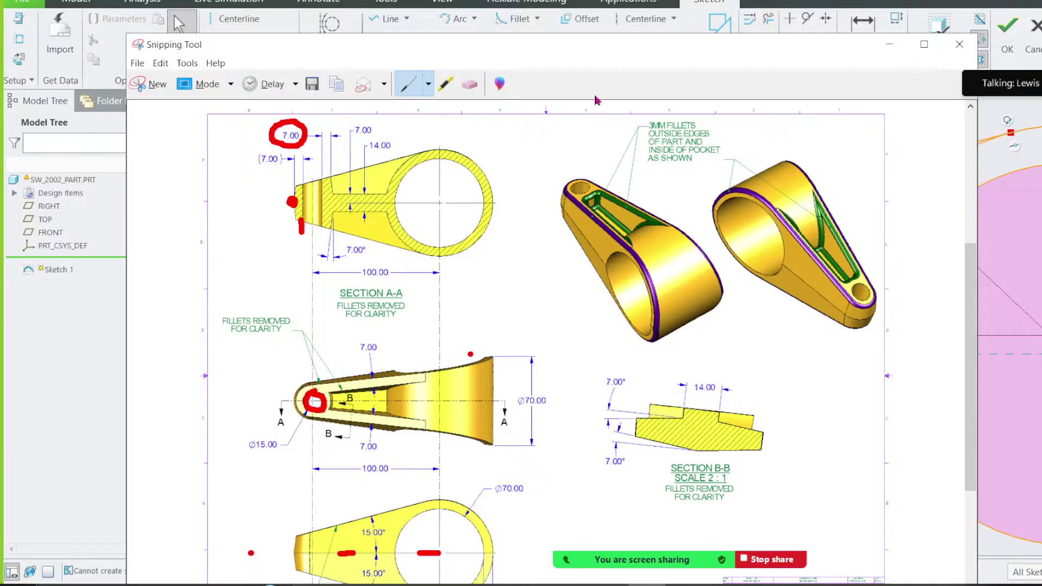
left_click(889, 44)
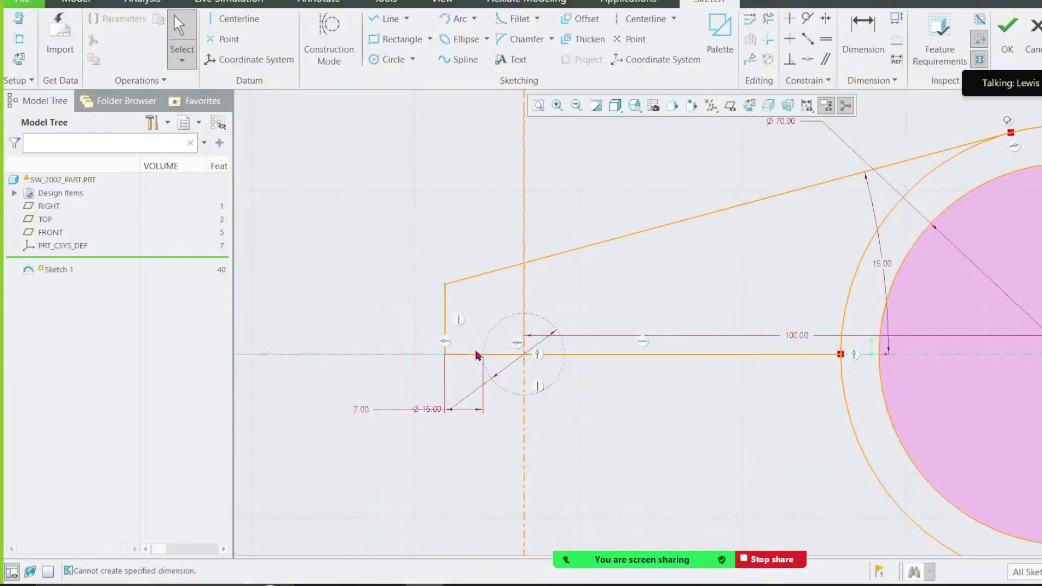
scroll(423, 358, "up", 3)
scroll(719, 315, "down", 2)
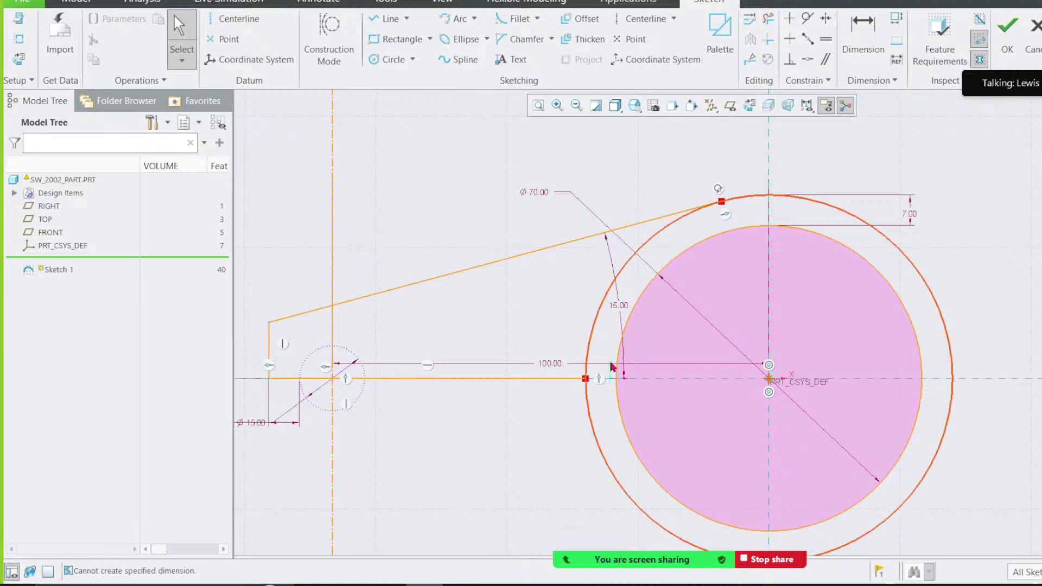
Step: Delete the arm's horizontal base line and redraw it from the arm's end corner to the inner circle
scroll(757, 346, "up", 1)
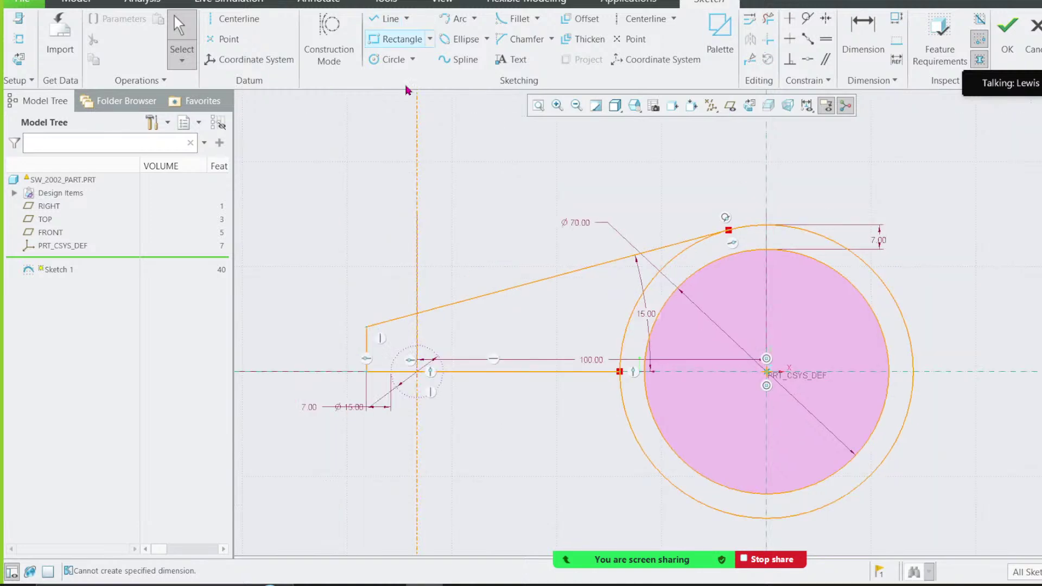
left_click(767, 18)
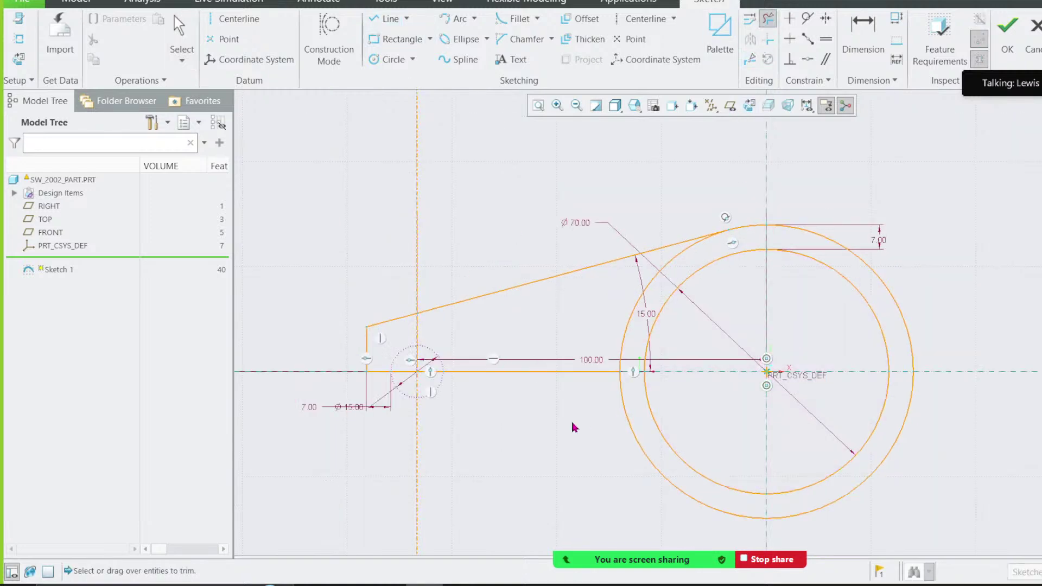
scroll(597, 389, "down", 1)
middle_click(581, 374)
left_click(574, 371)
key("Delete")
left_click(387, 19)
left_click(310, 369)
left_click(657, 369)
middle_click(659, 371)
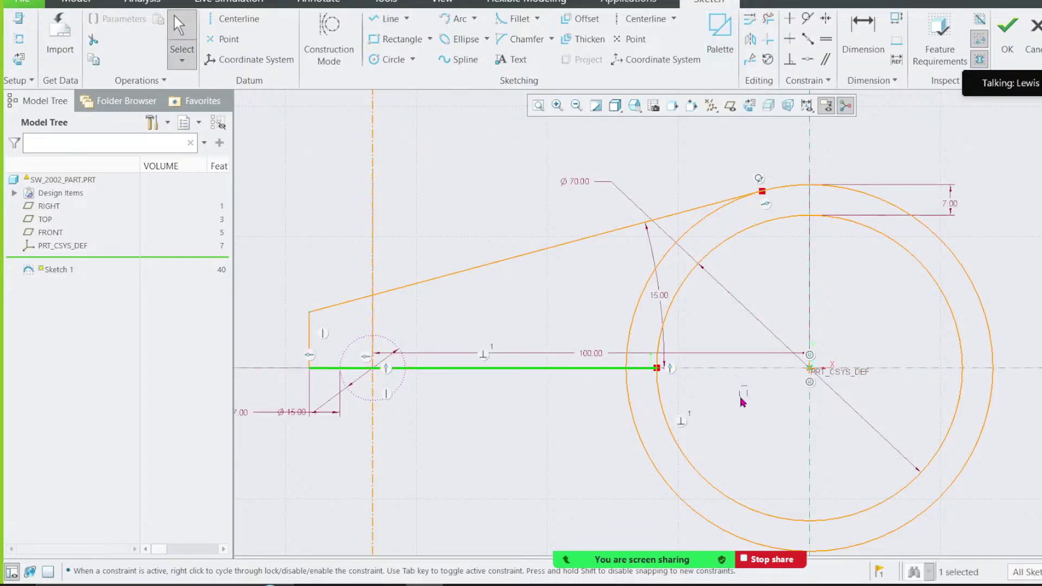
Step: Sketch a short horizontal line on the reference axis joining the inner and outer circles on the side opposite the arm
left_click(713, 325)
left_click(386, 18)
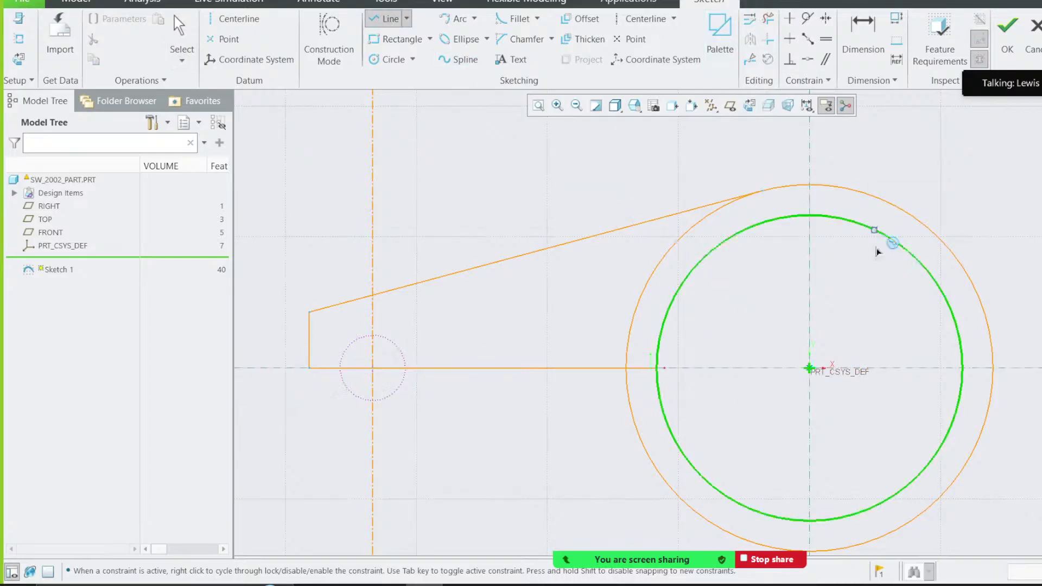
left_click(962, 369)
left_click(992, 368)
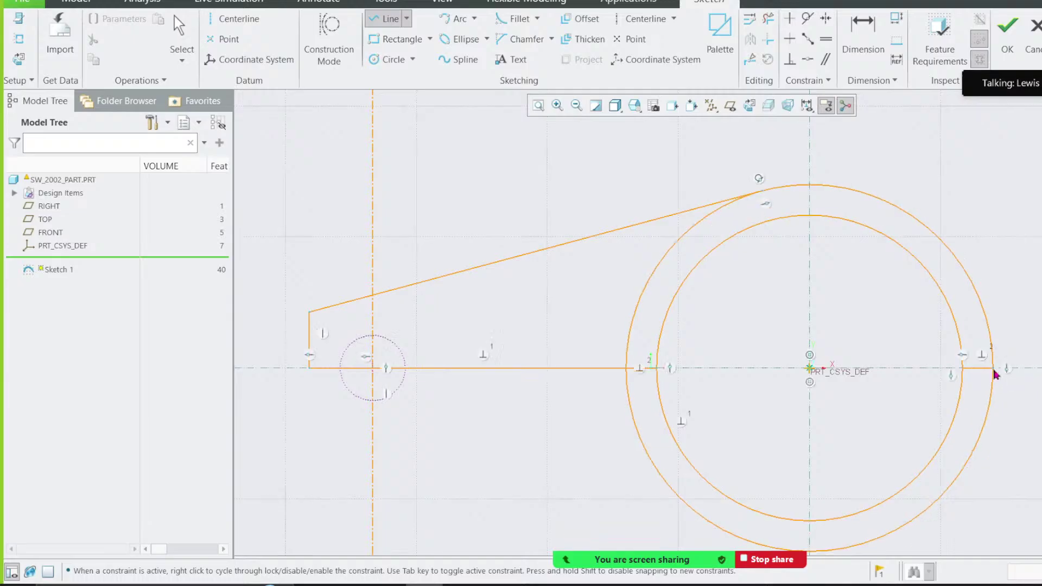
middle_click(999, 372)
Step: Trim away the lower halves of both circles and the outer circle's arc inside the arm to leave one closed profile
left_click(768, 18)
mouse_move(536, 431)
left_mouse_down()
mouse_move(673, 432)
mouse_move(913, 458)
left_mouse_up()
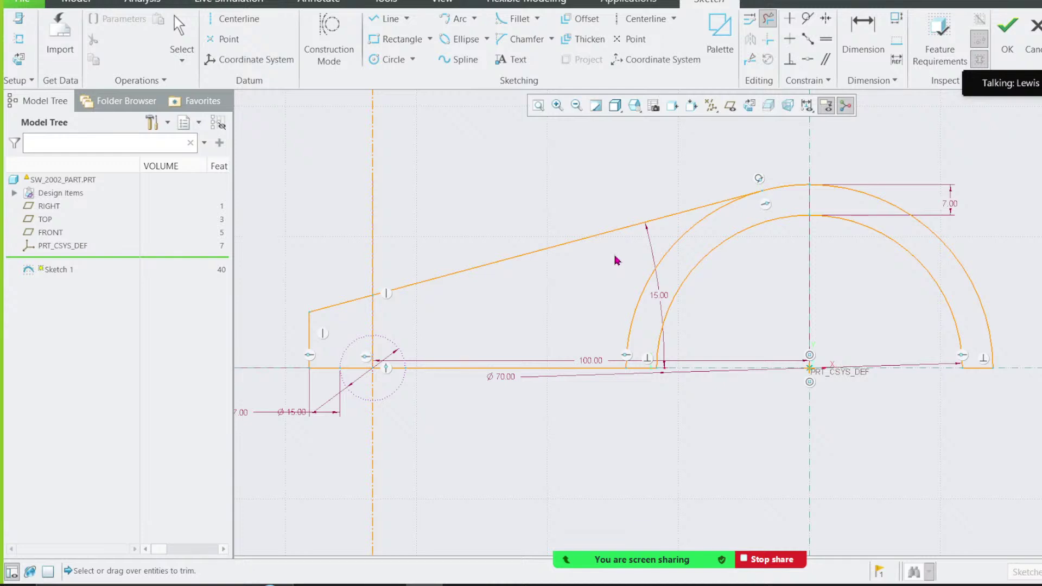
scroll(616, 257, "down", 1)
left_click_drag(631, 262, 679, 266)
scroll(874, 328, "up", 2)
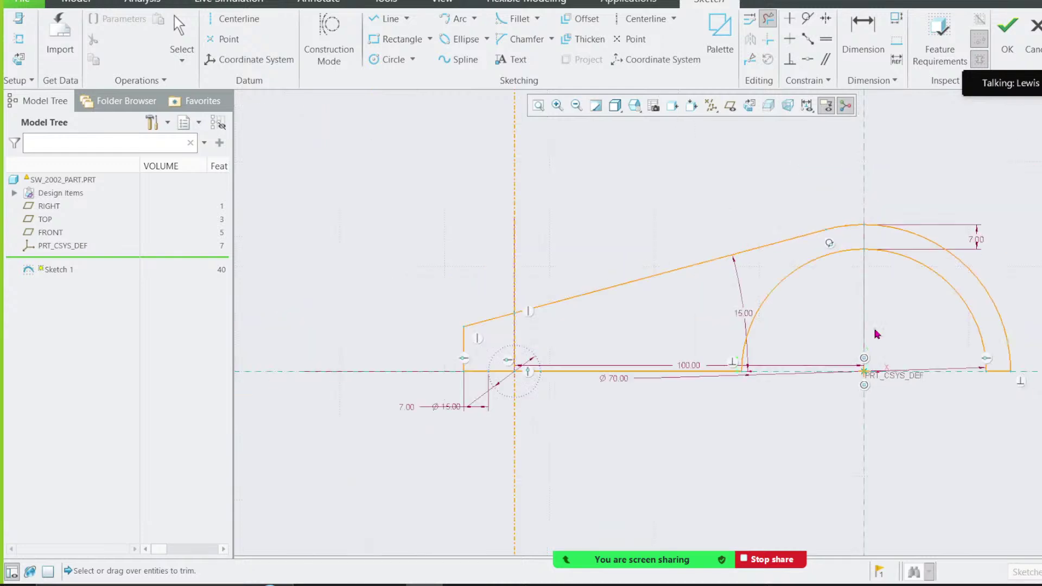
middle_click(817, 349)
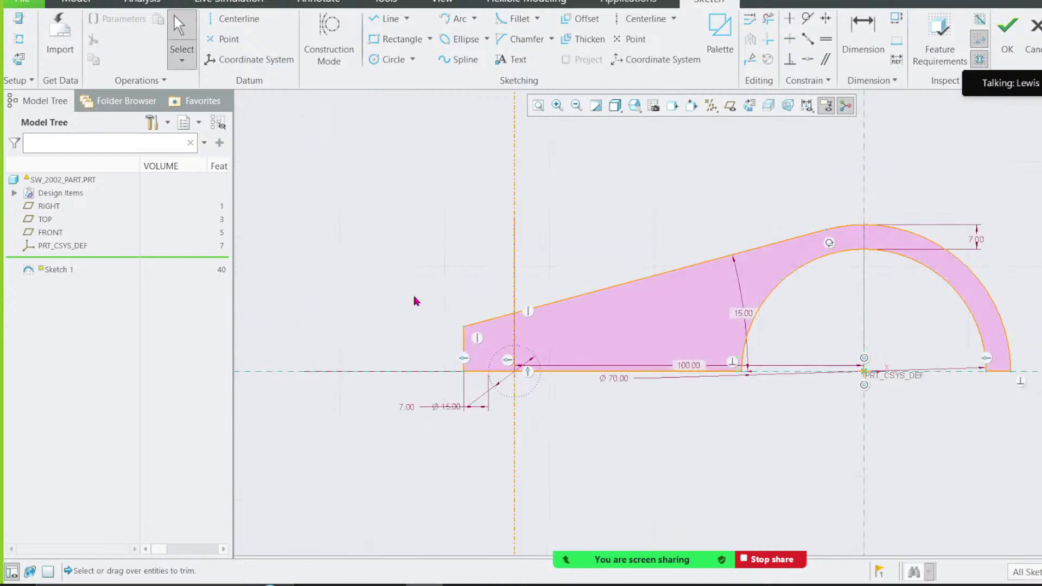
Step: Move the Ø15, 7, 100, Ø70 and 15° dimensions clear of the profile, and finish the sketch
mouse_move(455, 412)
left_mouse_down()
mouse_move(462, 314)
mouse_move(431, 271)
left_mouse_up()
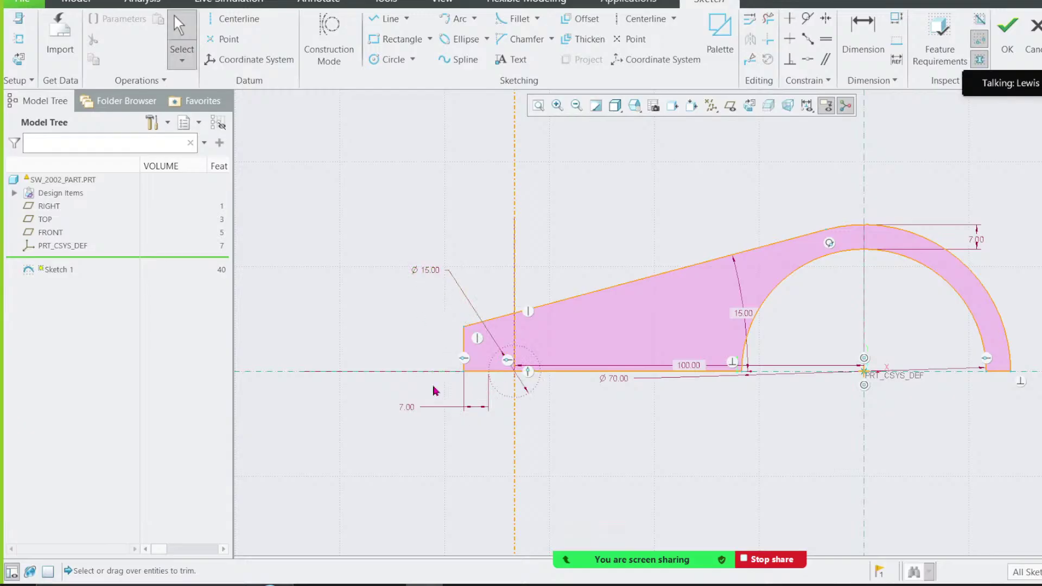
mouse_move(408, 412)
left_mouse_down()
mouse_move(380, 356)
mouse_move(402, 307)
mouse_move(520, 269)
mouse_move(489, 253)
mouse_move(402, 245)
mouse_move(407, 330)
left_mouse_up()
scroll(528, 339, "up", 1)
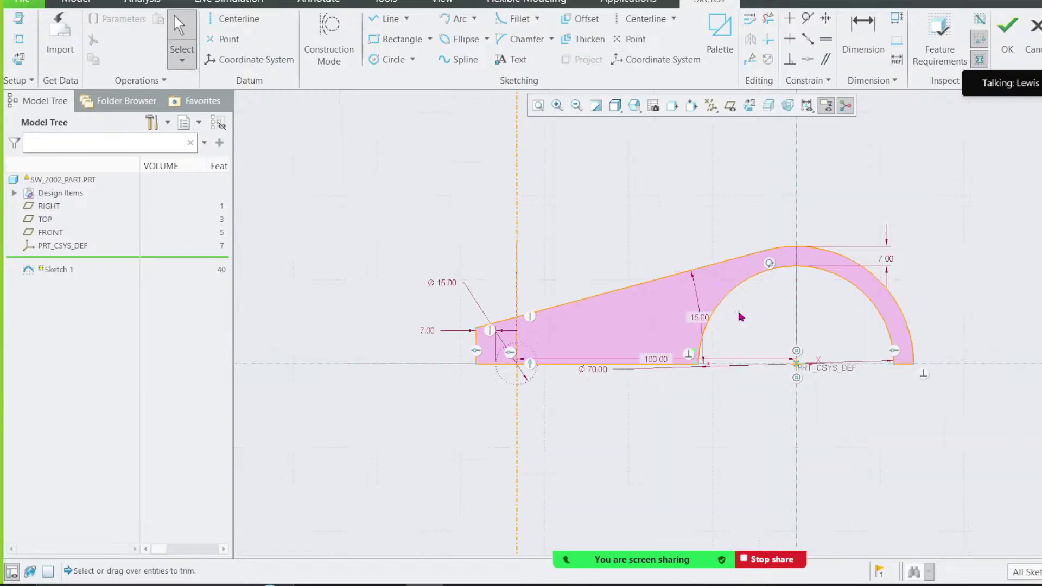
scroll(761, 349, "down", 1)
left_click(629, 363)
left_click_drag(629, 362, 608, 424)
mouse_move(553, 375)
left_mouse_down()
mouse_move(753, 378)
mouse_move(913, 409)
mouse_move(854, 416)
left_mouse_up()
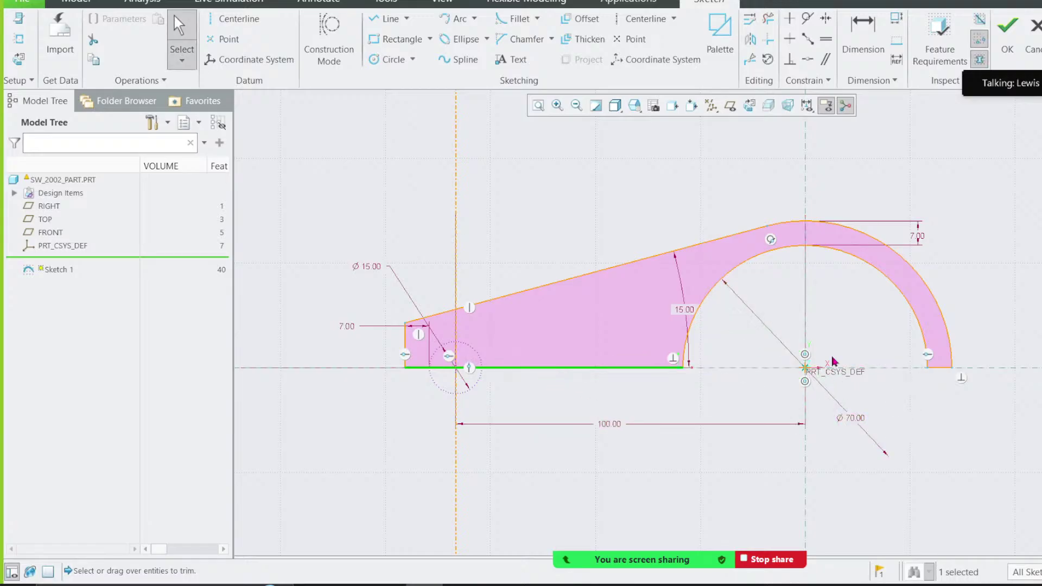
left_click_drag(348, 330, 355, 391)
left_click_drag(376, 274, 378, 301)
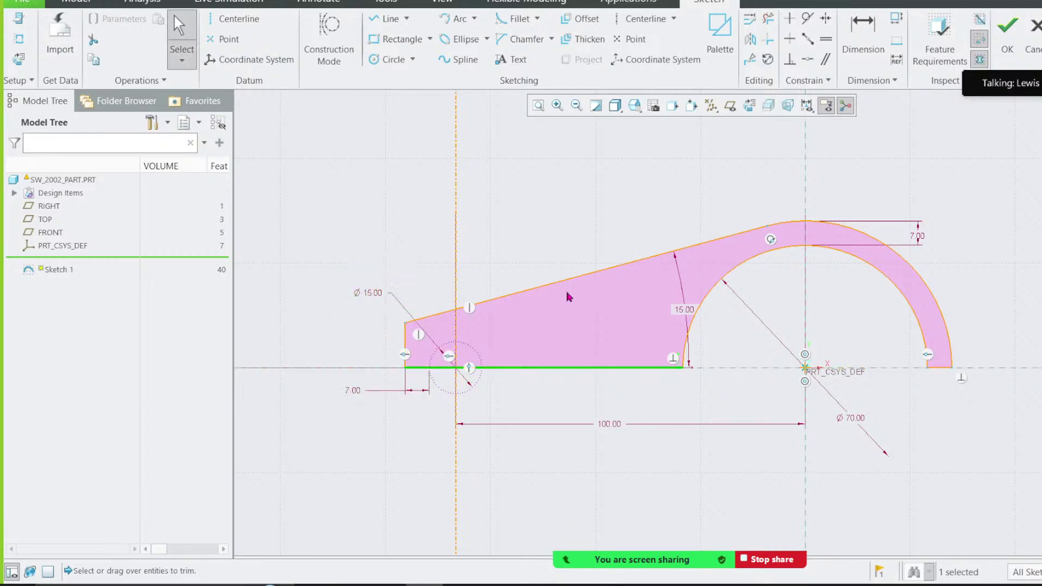
left_click_drag(684, 310, 548, 232)
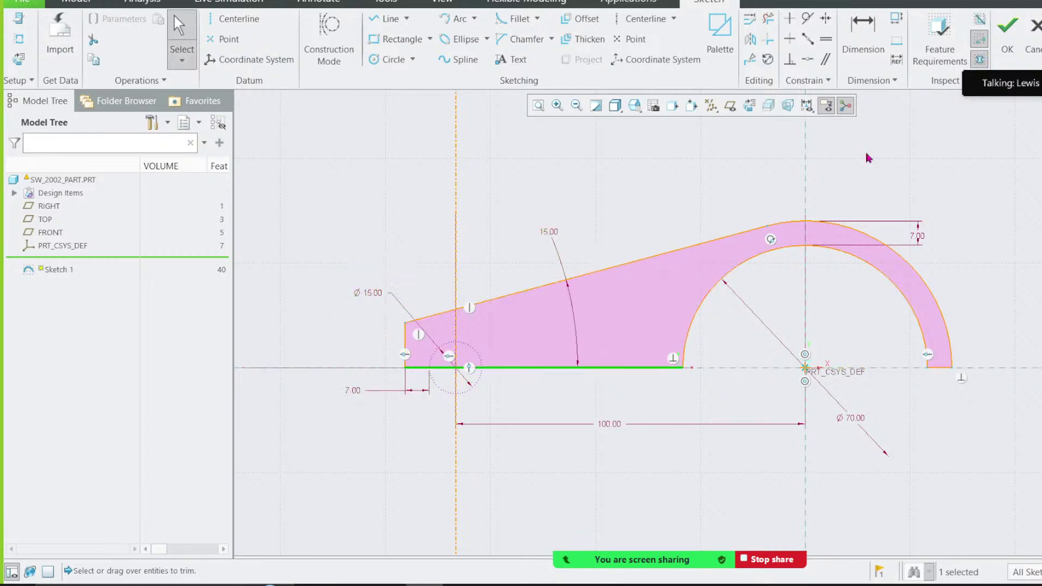
left_click(1007, 27)
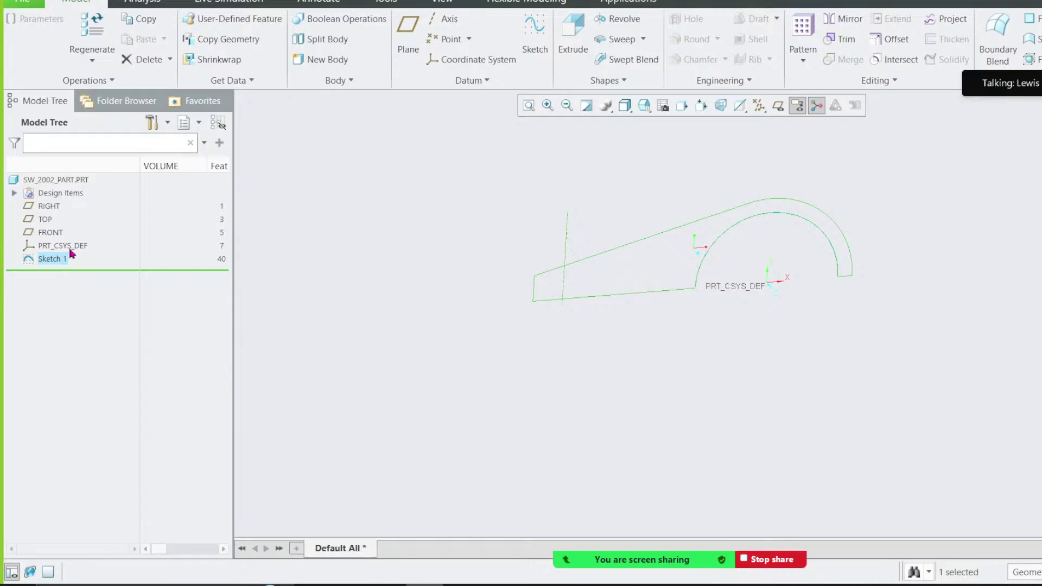
Step: Extrude the sketch symmetrically as a surface with a depth of 99.25 and capped ends
left_click(567, 49)
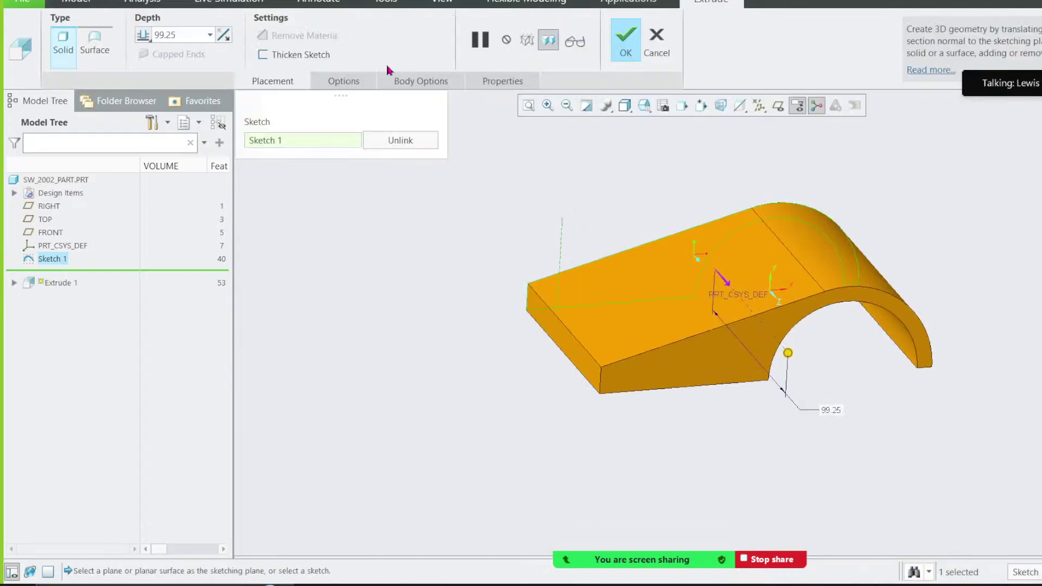
left_click(101, 44)
left_click(144, 35)
left_click(177, 63)
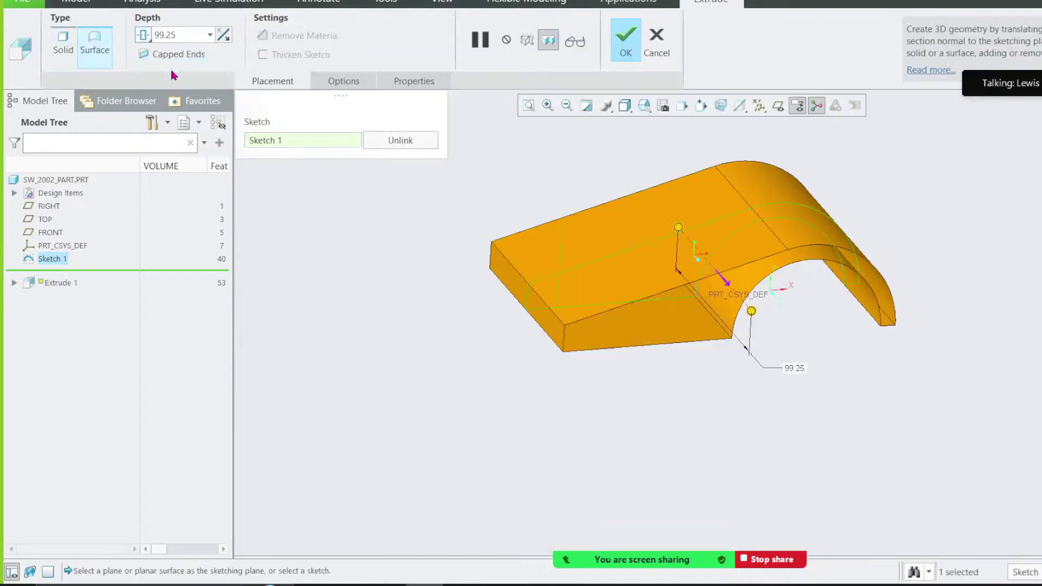
left_click(343, 81)
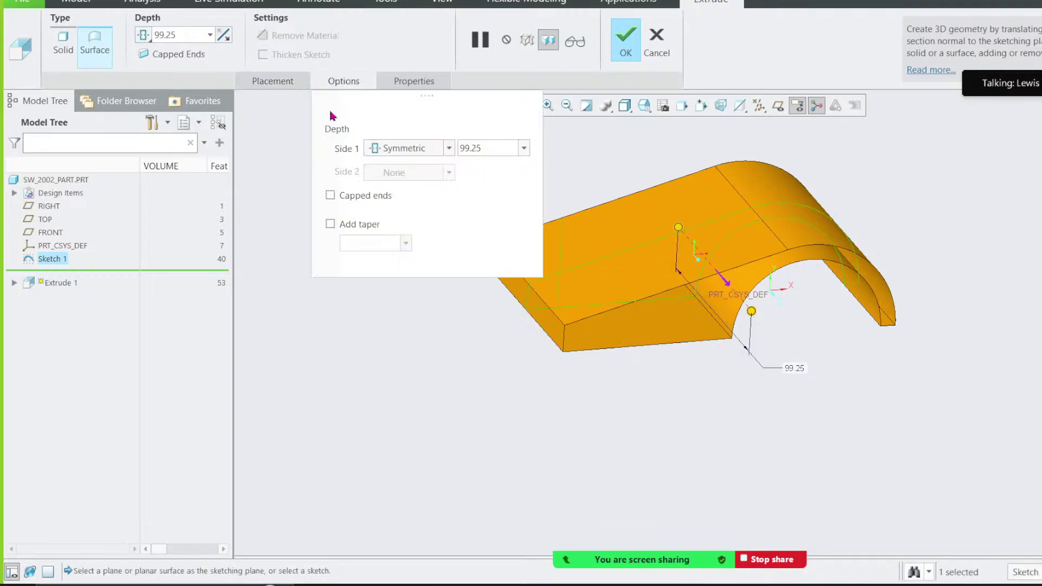
left_click(330, 195)
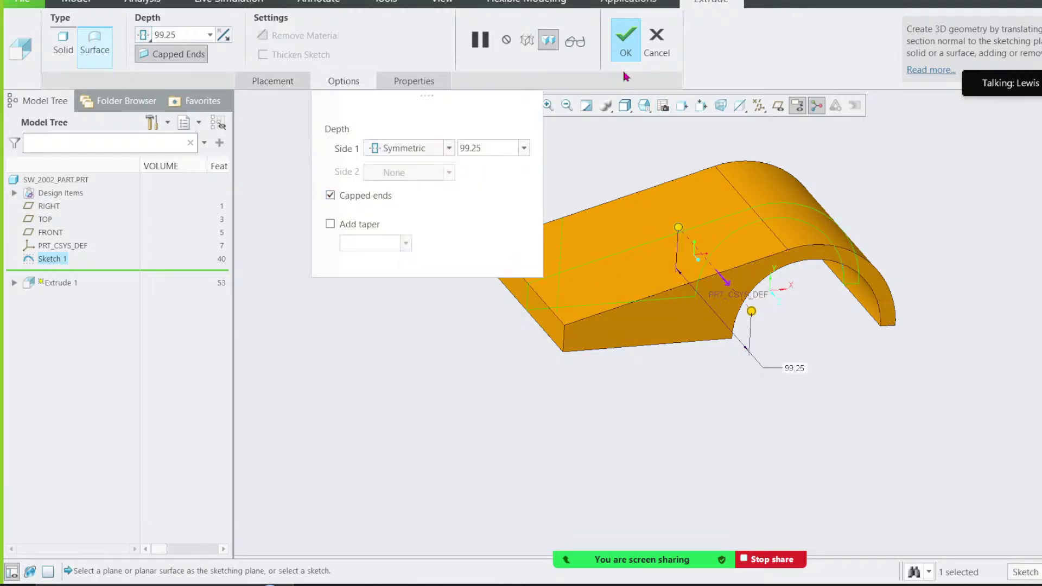
left_click(626, 41)
middle_click_drag(873, 204, 713, 239)
Step: Trace the upper half outline on the bottom view of the Snipping Tool drawing, and return to Creo Parametric
left_click(646, 585)
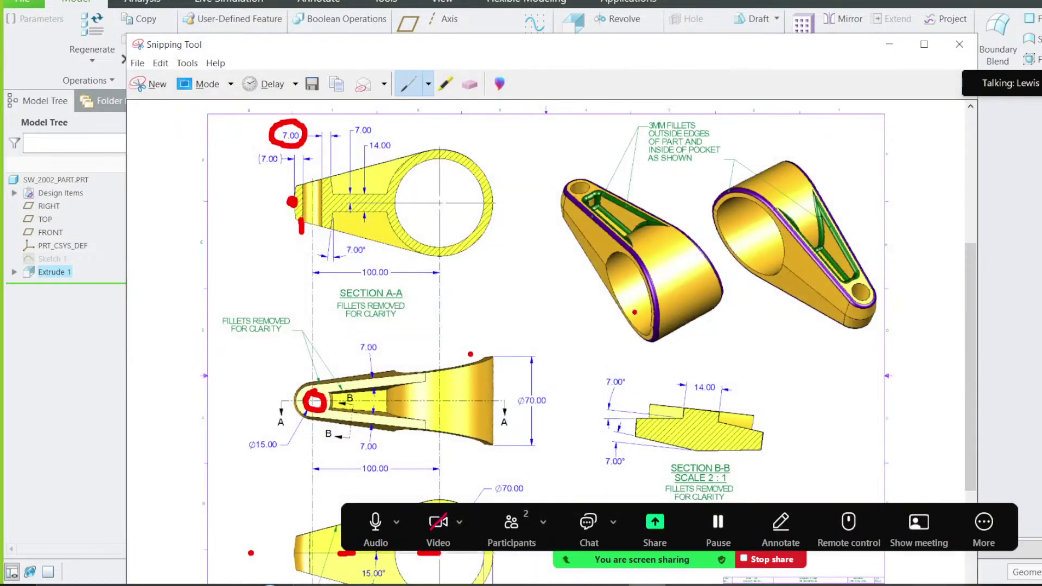
scroll(396, 388, "down", 1)
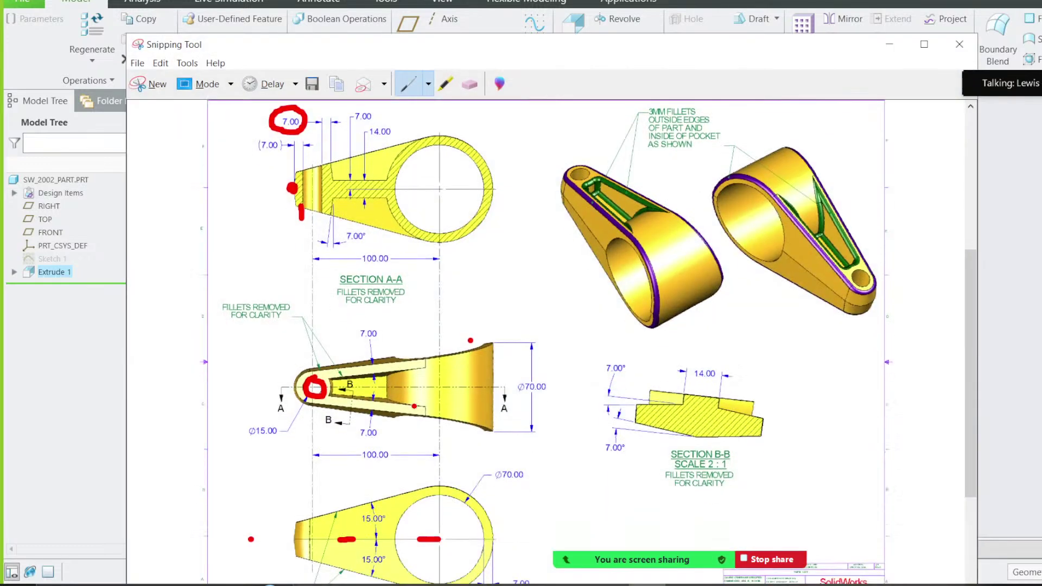
mouse_move(277, 525)
left_mouse_down()
mouse_move(466, 527)
mouse_move(492, 514)
mouse_move(452, 466)
mouse_move(291, 506)
mouse_move(285, 527)
left_mouse_up()
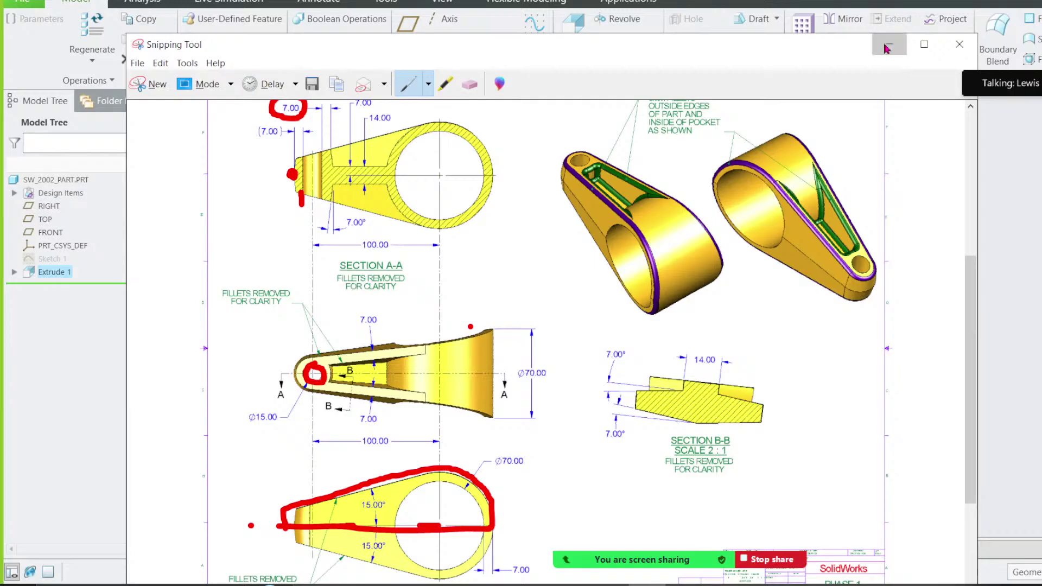
left_click(889, 44)
Step: Examine the extruded surface from the front, and orient the view normal to the TOP plane
left_click(704, 308)
middle_click_drag(728, 263, 694, 311)
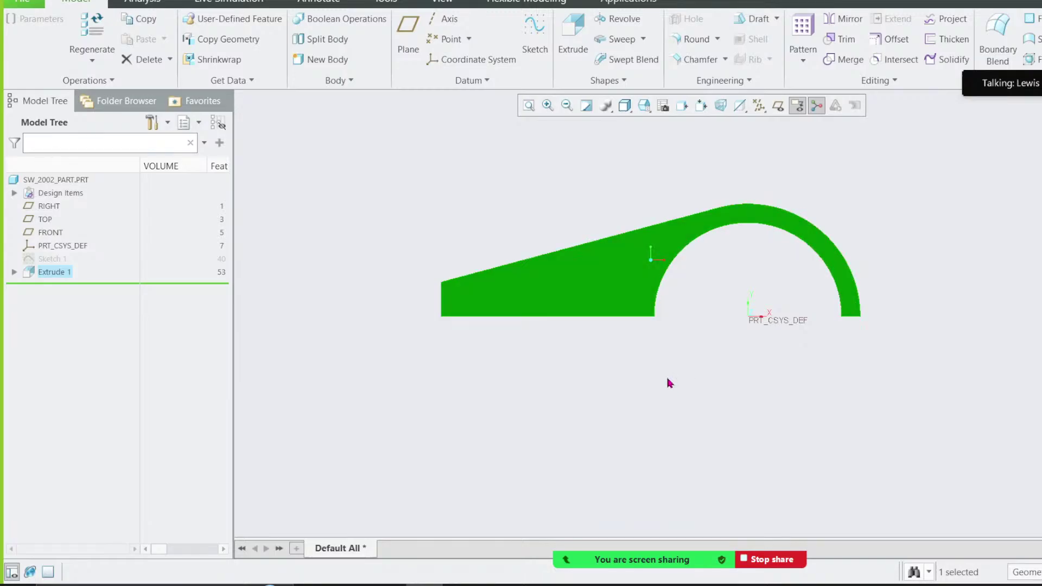
key("ctrl+d")
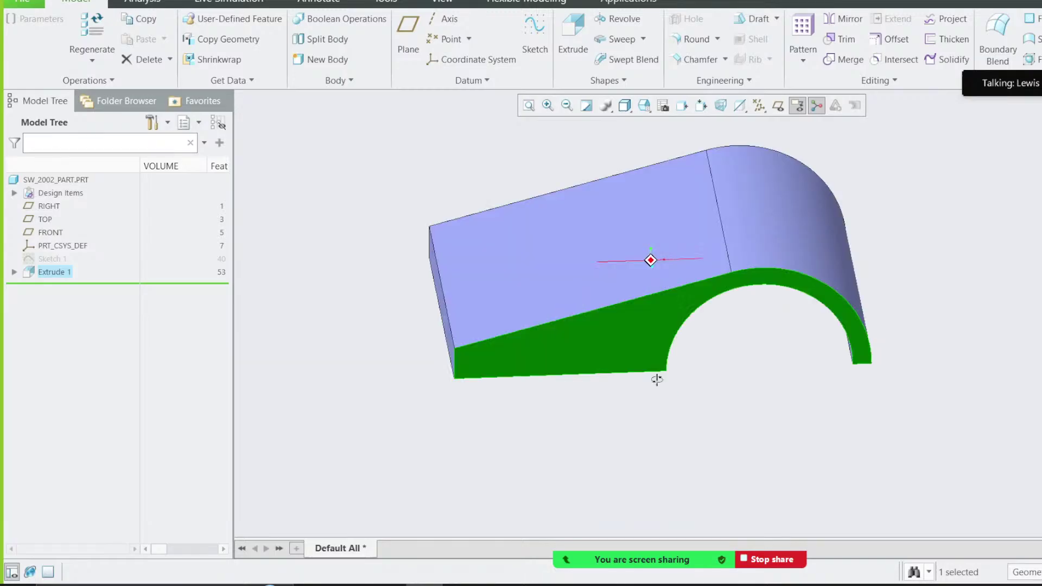
left_click(47, 219)
left_click(68, 174)
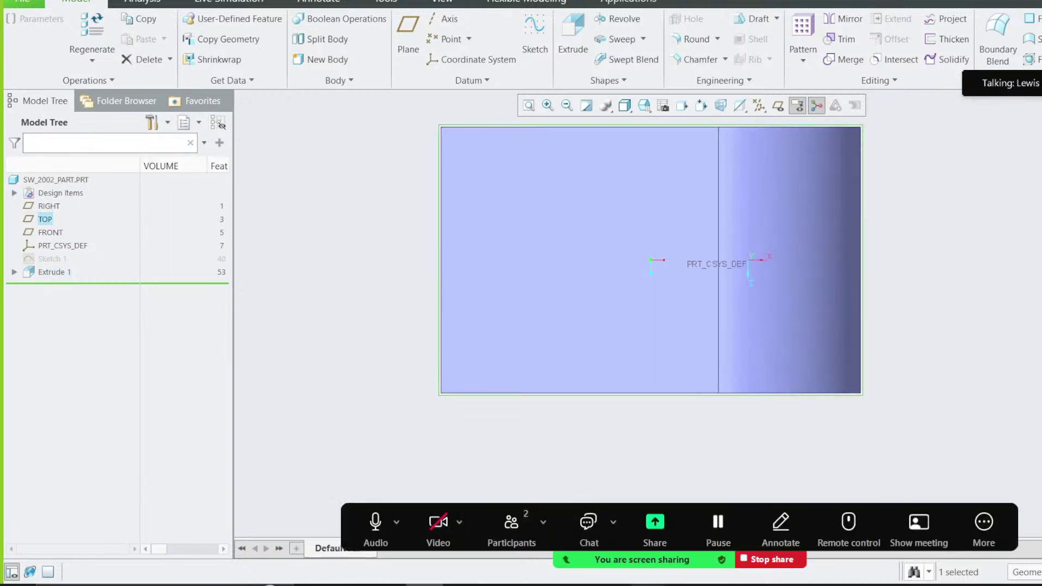
Step: Circle the Ø15.00 dimension and trace both side edges of the Snipping Tool drawing's middle view, and return to Creo Parametric
key("alt+Tab")
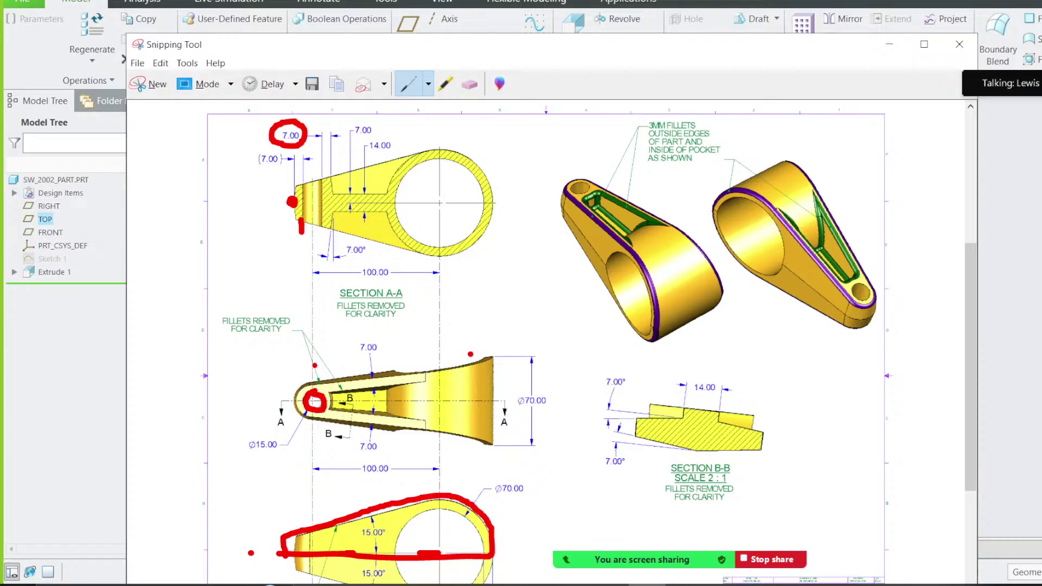
mouse_move(258, 434)
left_mouse_down()
mouse_move(238, 459)
mouse_move(287, 444)
mouse_move(259, 436)
left_mouse_up()
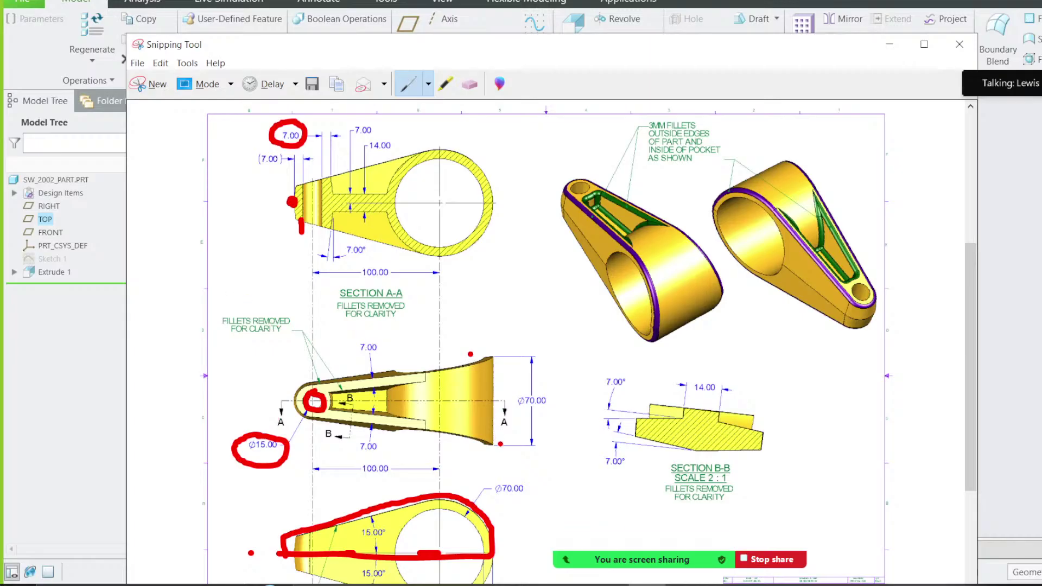
left_click_drag(497, 448, 295, 411)
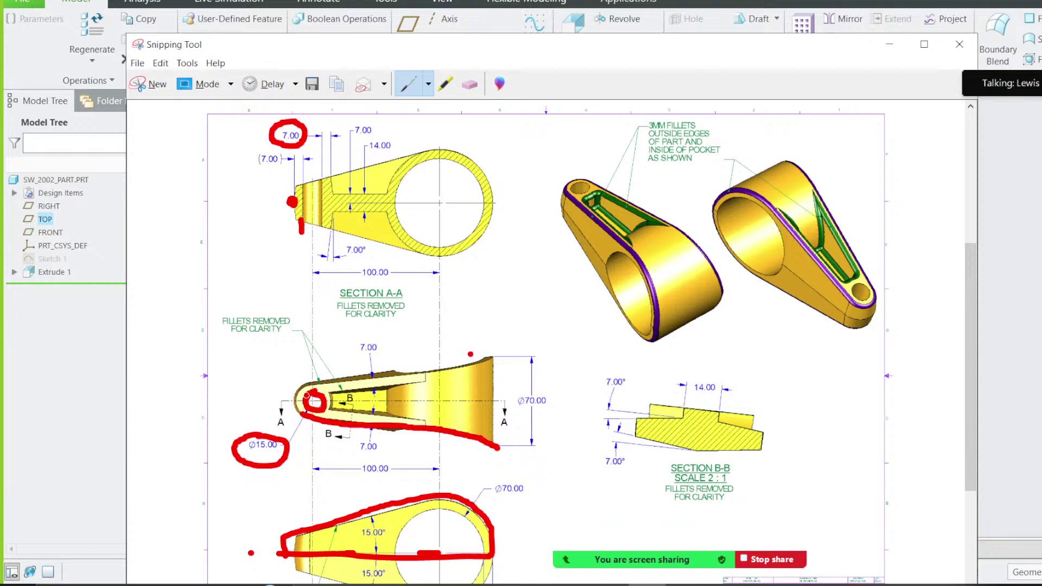
left_click_drag(506, 357, 307, 386)
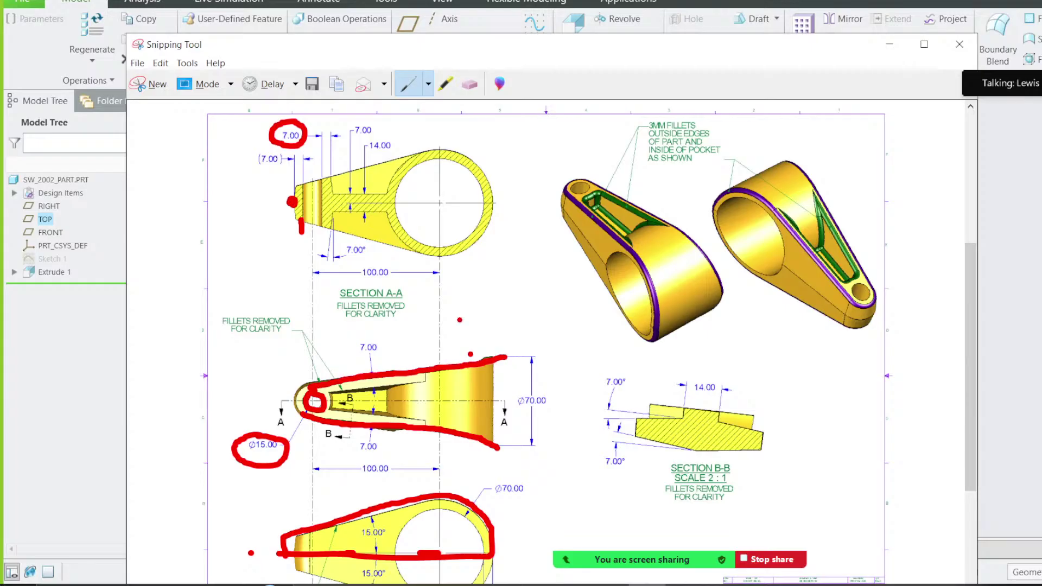
left_click(889, 44)
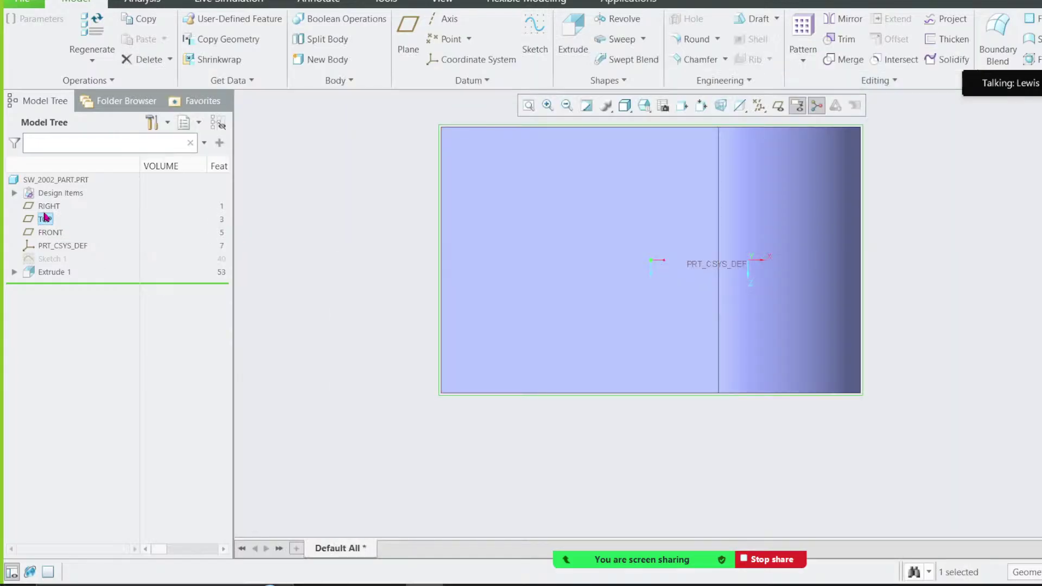
Step: Start a sketch on the TOP plane and add the extrusion's four outer edges as sketch references
left_click(535, 33)
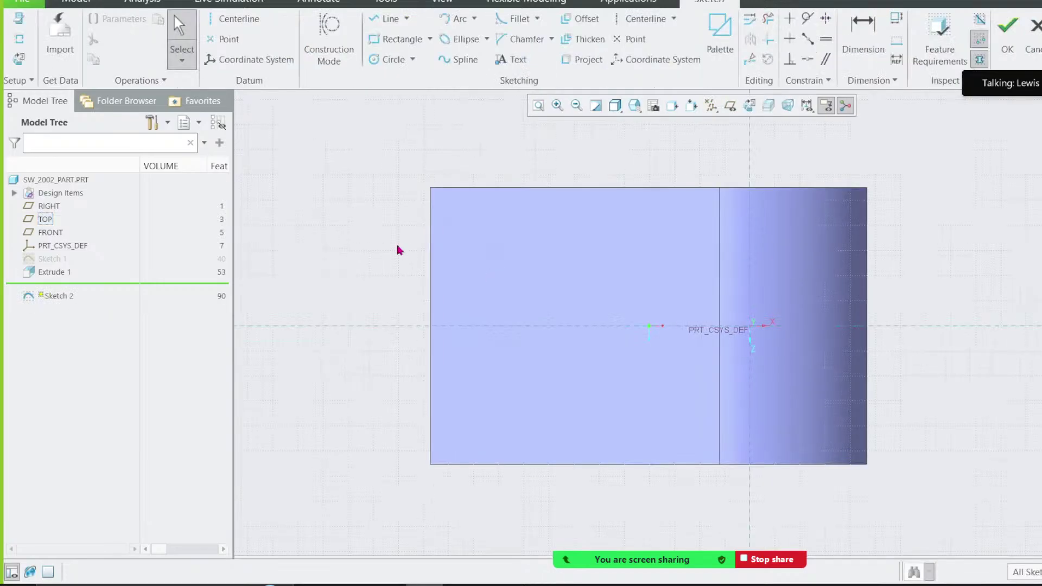
left_click(20, 41)
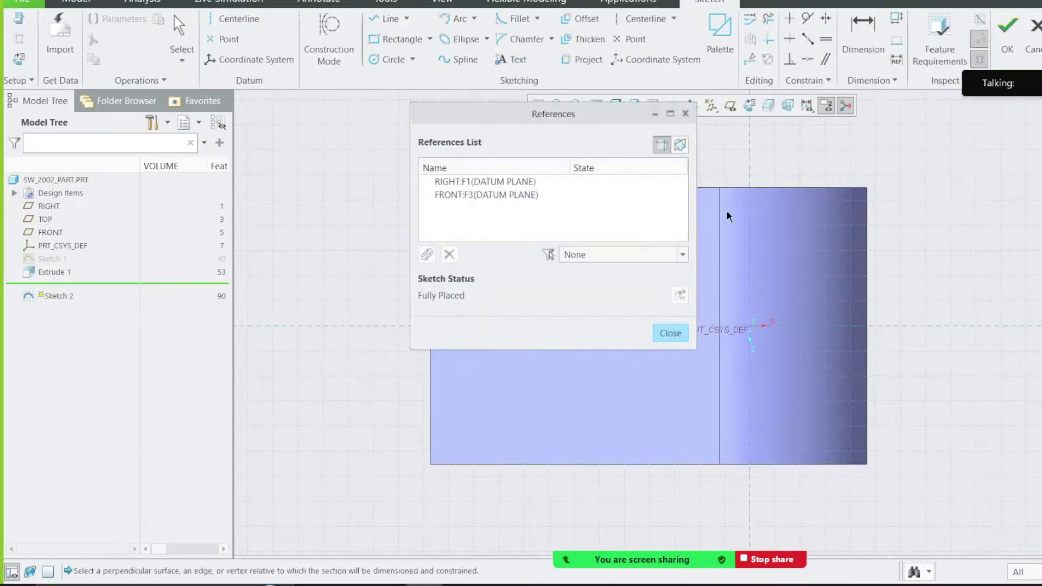
left_click(806, 190)
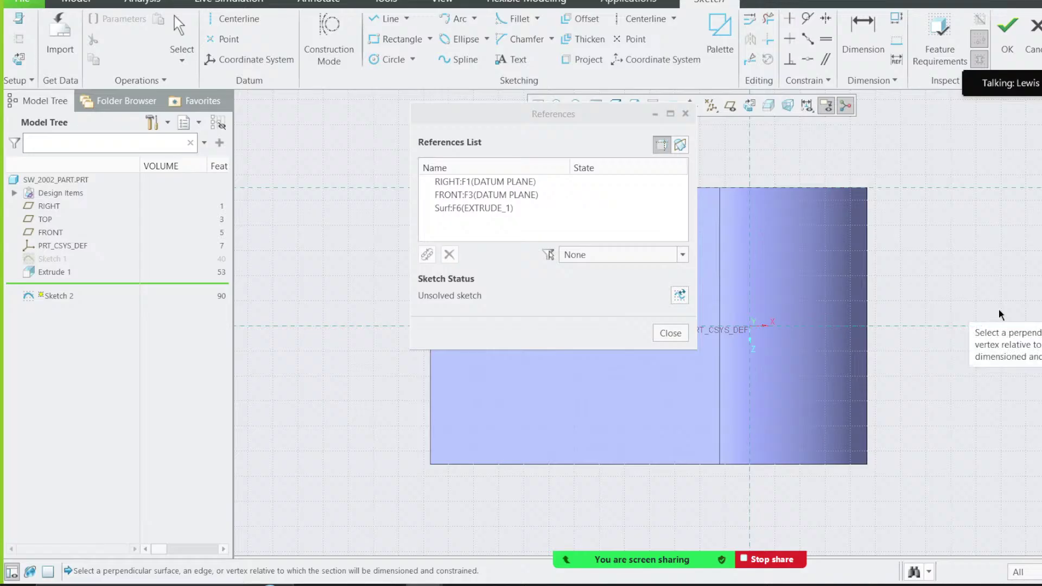
left_click(828, 468)
left_click_drag(495, 126, 217, 138)
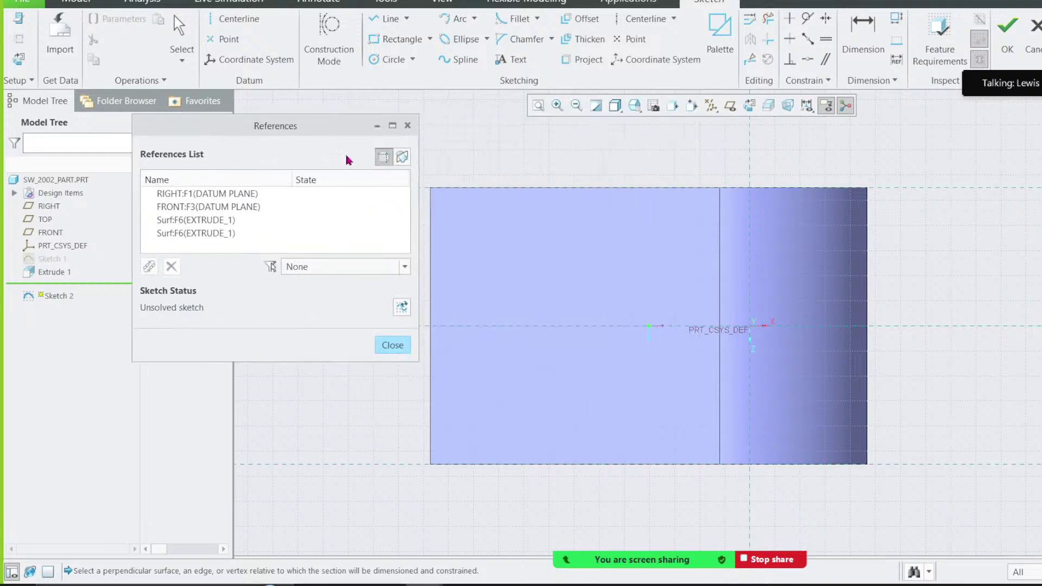
left_click(871, 368)
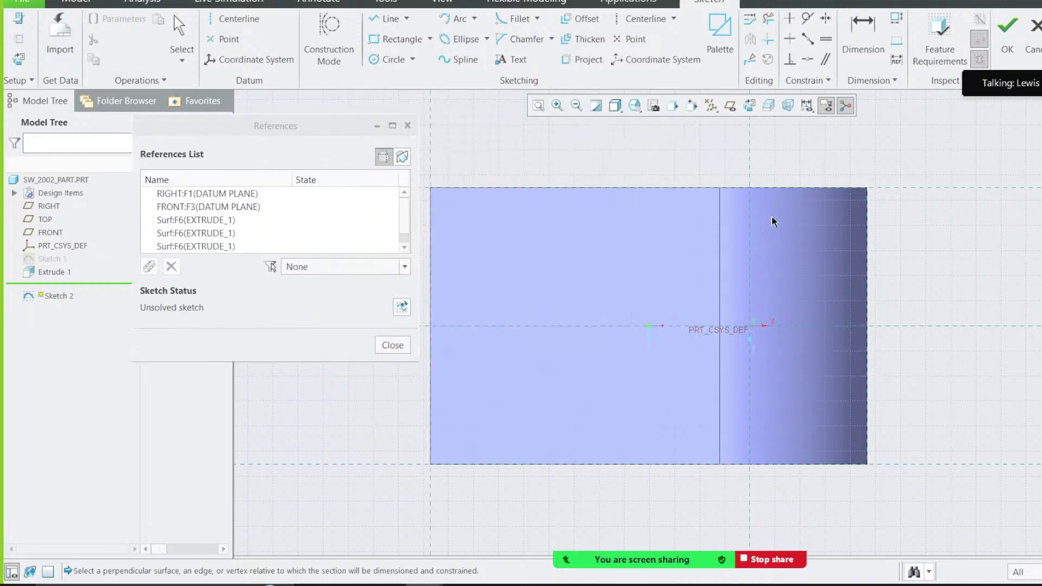
Step: Sketch a slanted line from the extrusion's lower round-end corner to about 17.8 mm from the opposite narrow-end edge
left_click(386, 21)
scroll(1000, 378, "up", 1)
left_click(894, 448)
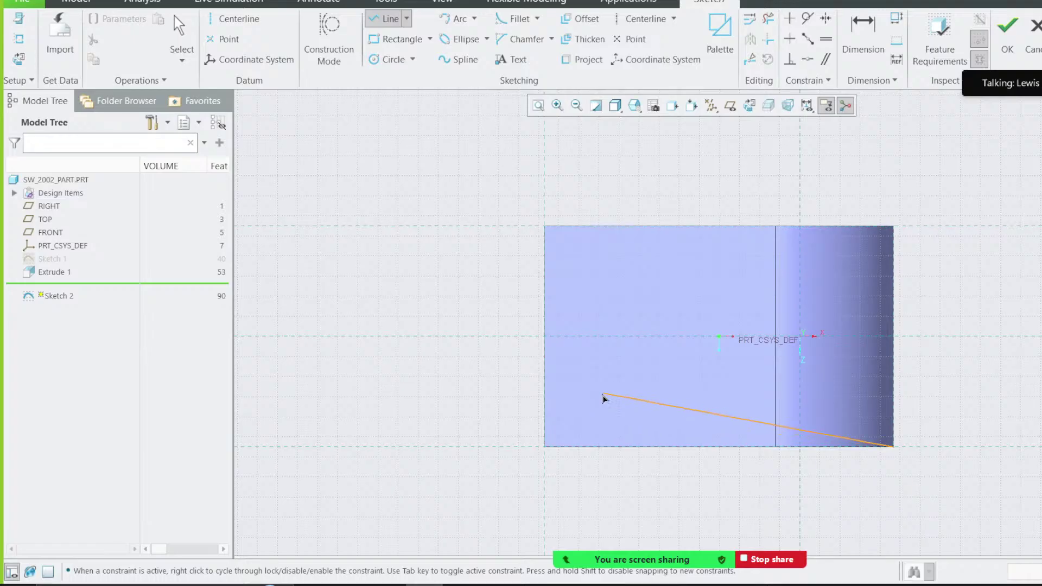
left_click(582, 390)
middle_click(674, 423)
scroll(870, 455, "down", 1)
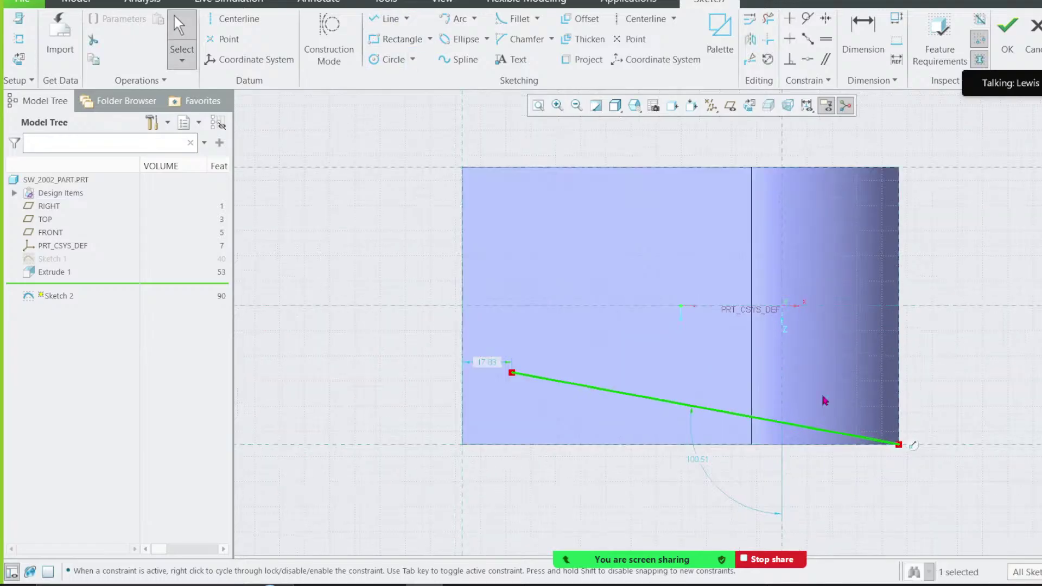
Step: Mirror the slanted line about the horizontal centre reference and move the inner endpoints to about 22.1 mm from the narrow-end edge
left_click(751, 40)
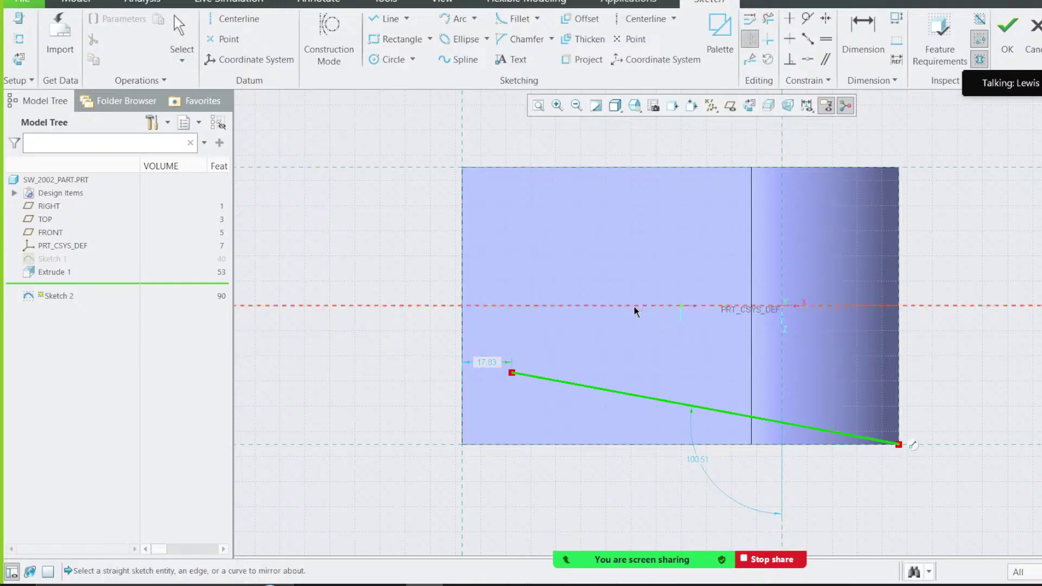
left_click(637, 307)
mouse_move(512, 239)
left_mouse_down()
mouse_move(562, 198)
mouse_move(542, 226)
mouse_move(524, 224)
left_mouse_up()
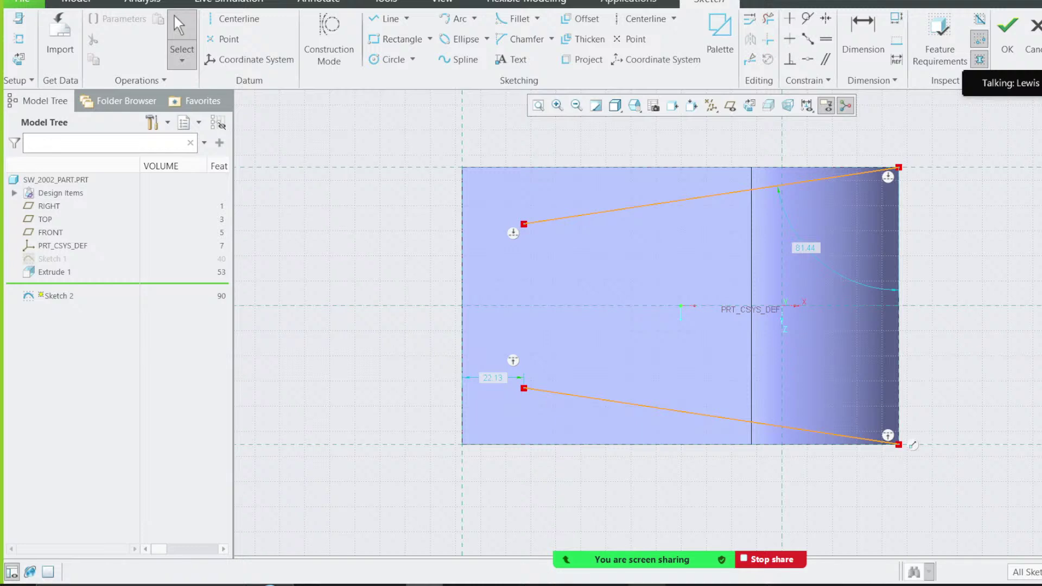
Step: Erase the red markups on the Snipping Tool drawing's middle view and bottom view outline, and return to Creo Parametric
left_click(645, 585)
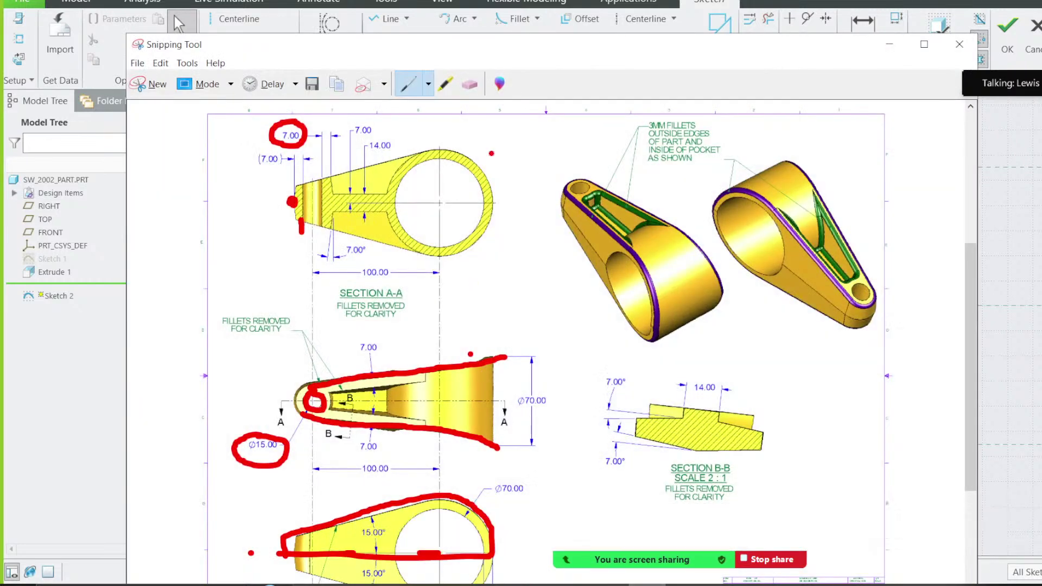
left_click(474, 88)
mouse_move(406, 358)
left_mouse_down()
mouse_move(399, 383)
mouse_move(297, 408)
mouse_move(252, 468)
left_mouse_up()
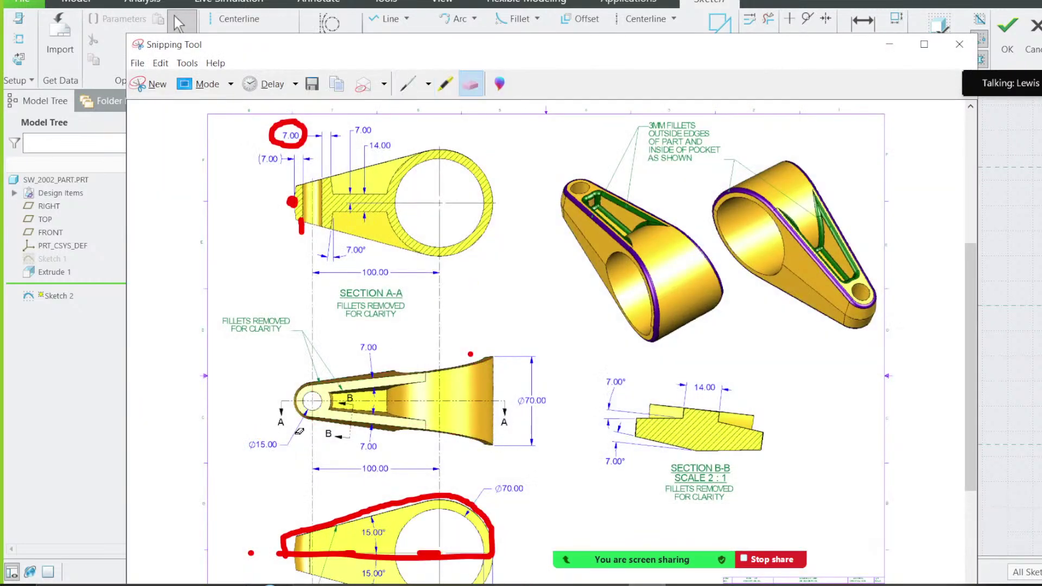
left_click_drag(383, 493, 485, 451)
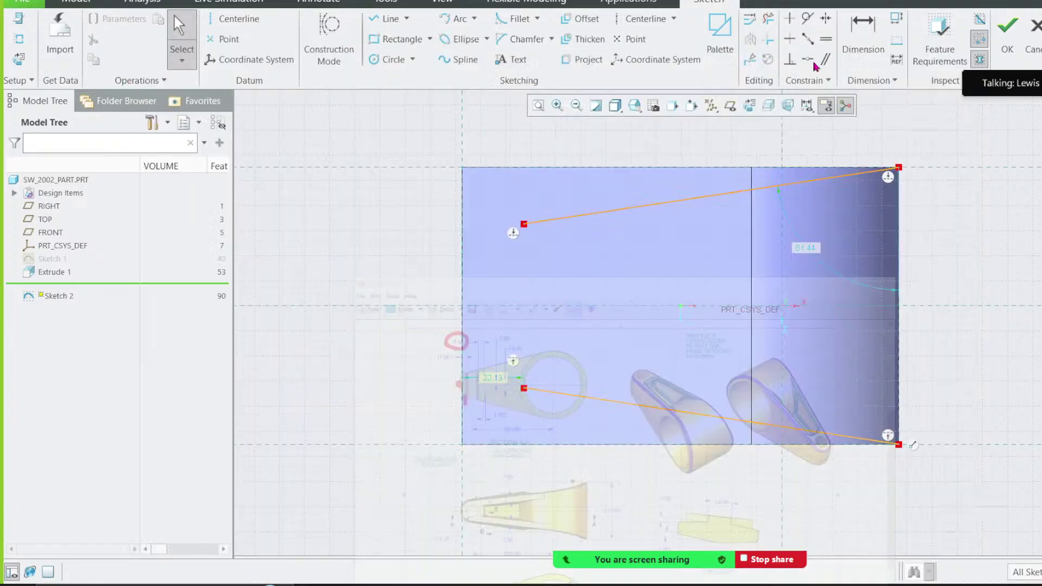
left_click(889, 44)
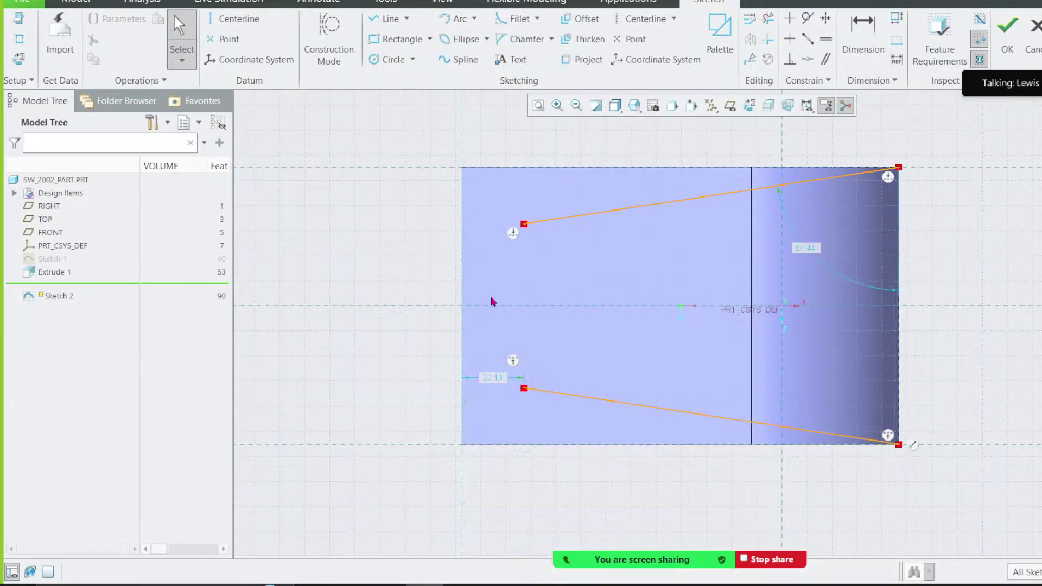
Step: Finish the sketch of the two mirrored lines and show Sketch 1 in the model
left_click(50, 260)
mouse_move(358, 308)
middle_mouse_down()
mouse_move(398, 261)
mouse_move(372, 200)
mouse_move(492, 355)
middle_mouse_up()
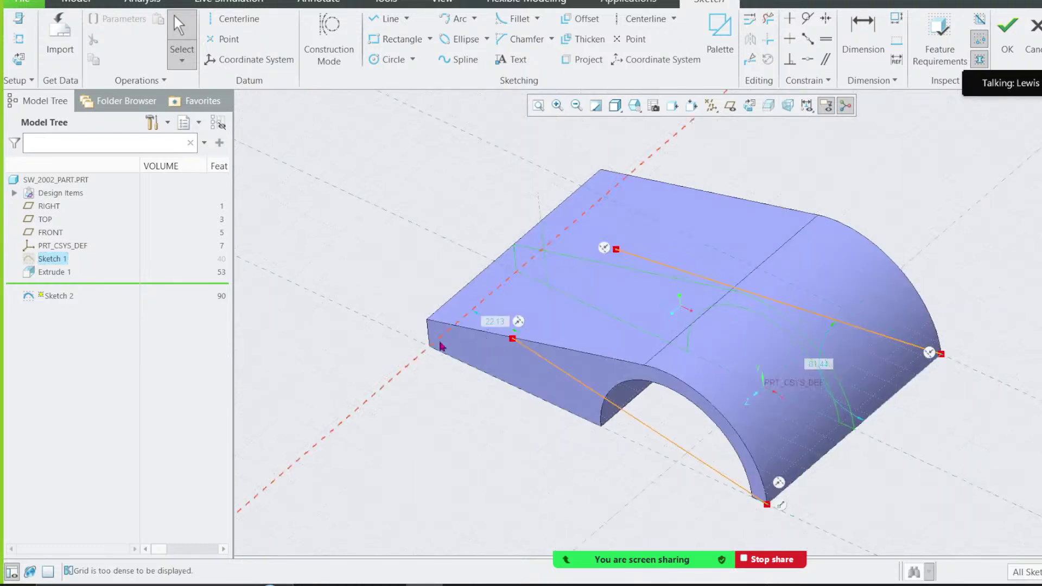
left_click(1007, 31)
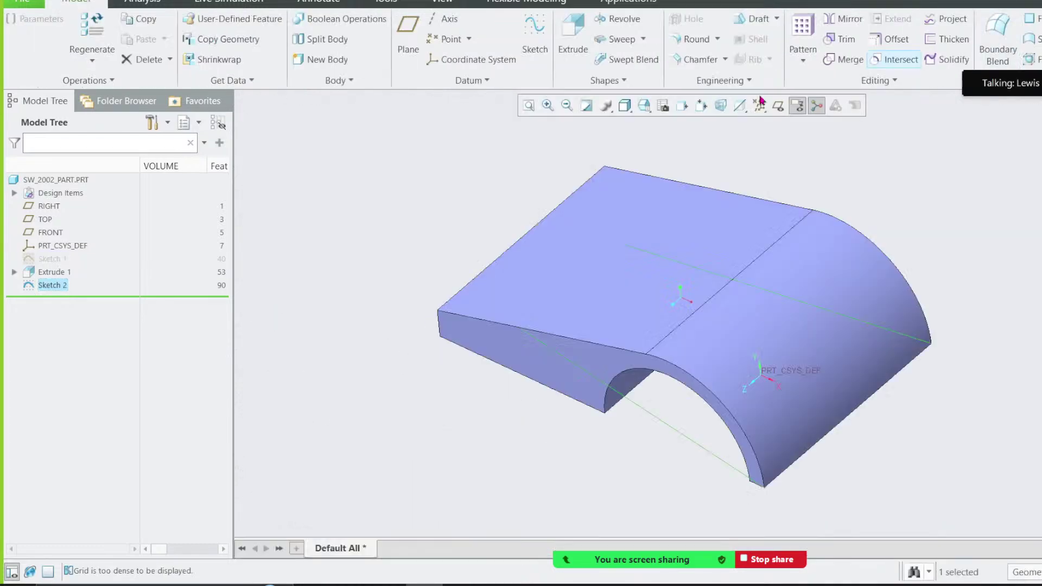
left_click(45, 262)
left_click(71, 220)
scroll(575, 282, "down", 3)
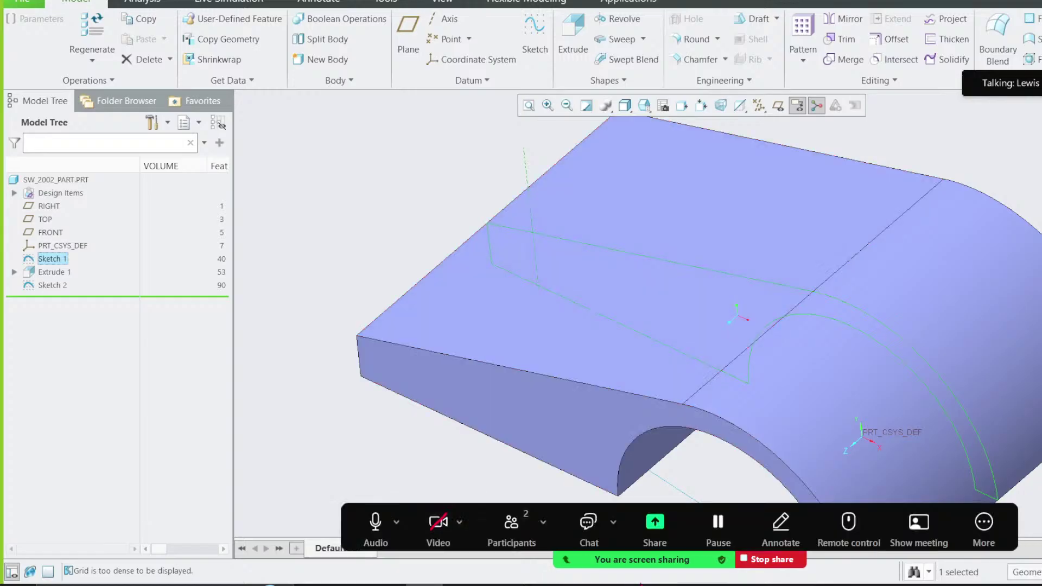
Step: Switch to the Snipping Tool drawing and erase the red marks around Section A-A and on the bottom view's centreline
left_click(641, 584)
left_click(464, 87)
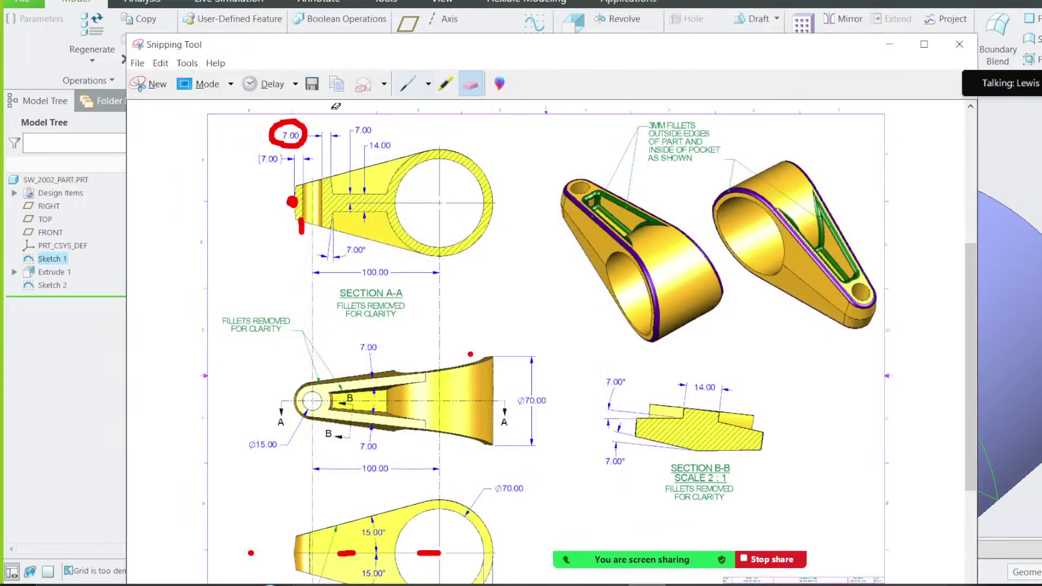
left_click(305, 133)
left_click(301, 226)
left_click(292, 202)
left_click(346, 553)
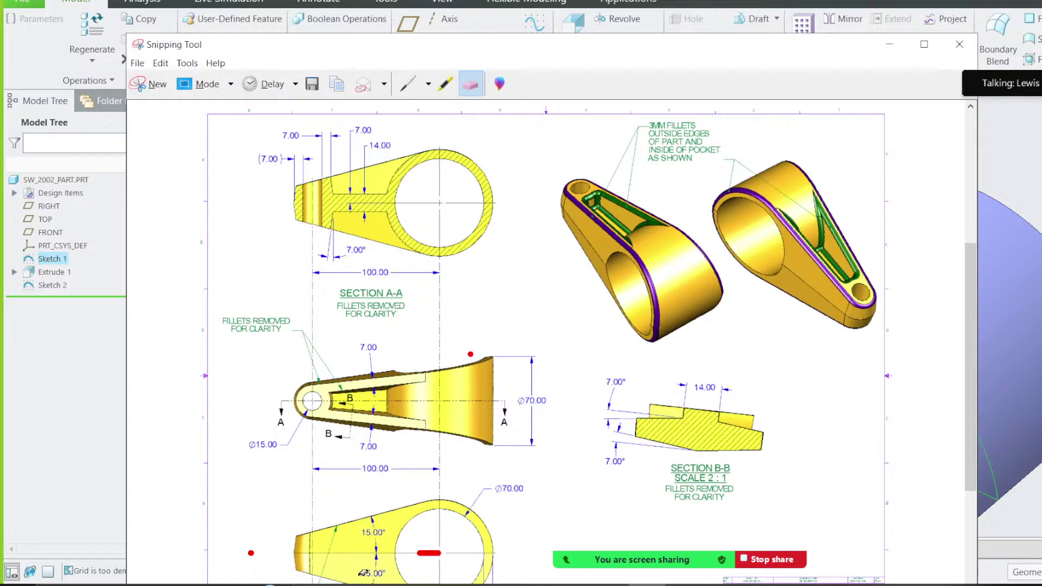
Step: Circle the small hole in the middle view and its place in the bottom view, link them with a double arrow, and erase the markup
left_click(408, 83)
mouse_move(314, 392)
left_mouse_down()
mouse_move(305, 413)
mouse_move(325, 399)
left_mouse_up()
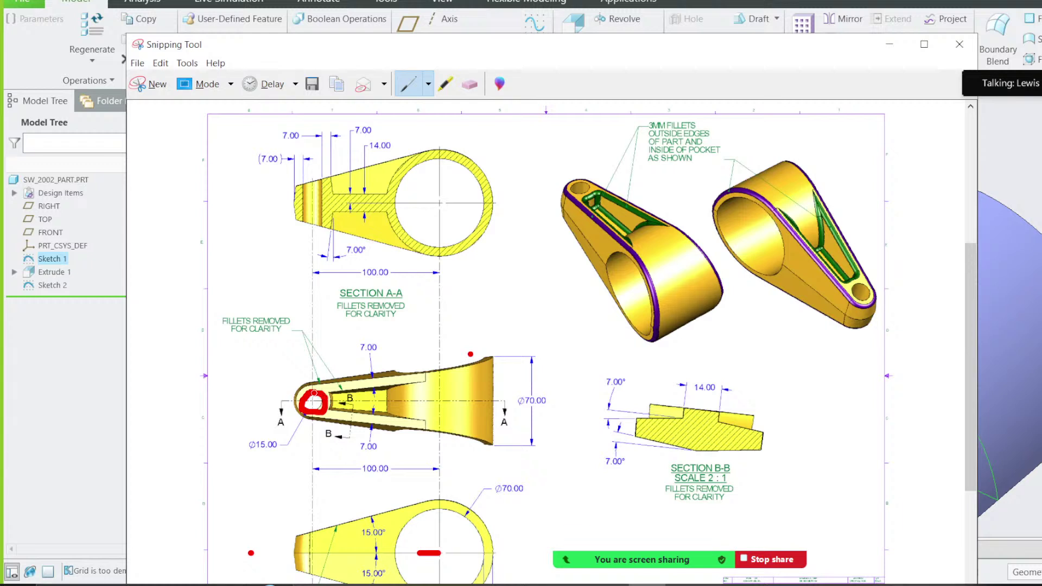
scroll(351, 439, "down", 1)
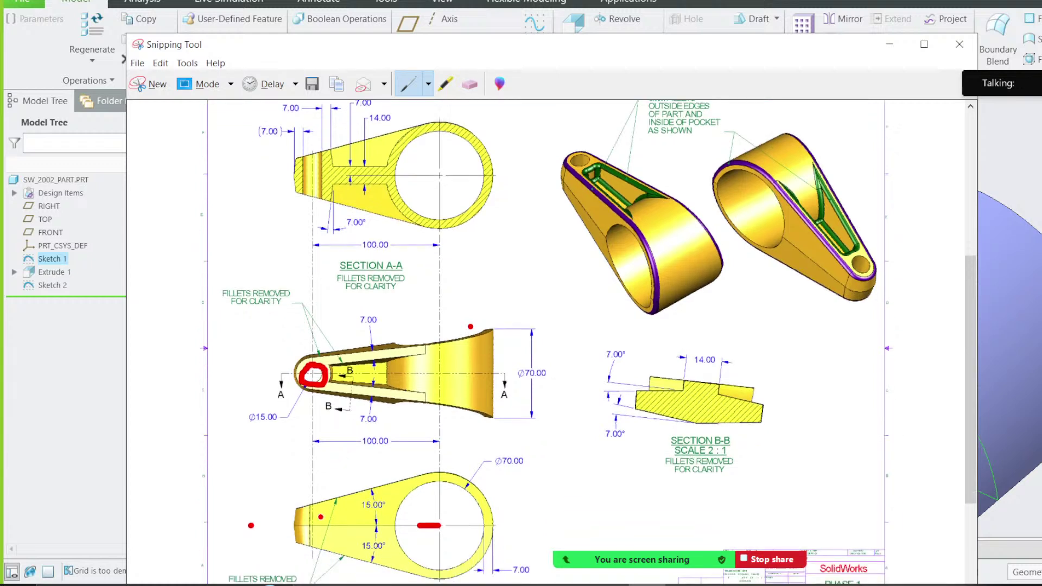
mouse_move(328, 510)
left_mouse_down()
mouse_move(314, 529)
mouse_move(337, 530)
left_mouse_up()
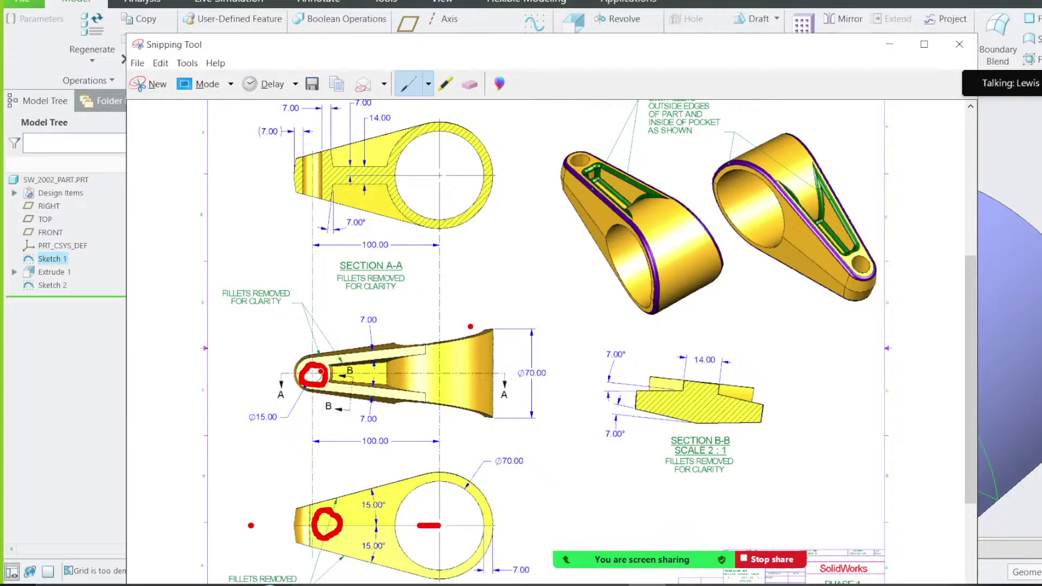
mouse_move(316, 389)
left_mouse_down()
mouse_move(320, 508)
mouse_move(329, 472)
mouse_move(293, 484)
mouse_move(306, 411)
mouse_move(341, 412)
mouse_move(316, 389)
left_mouse_up()
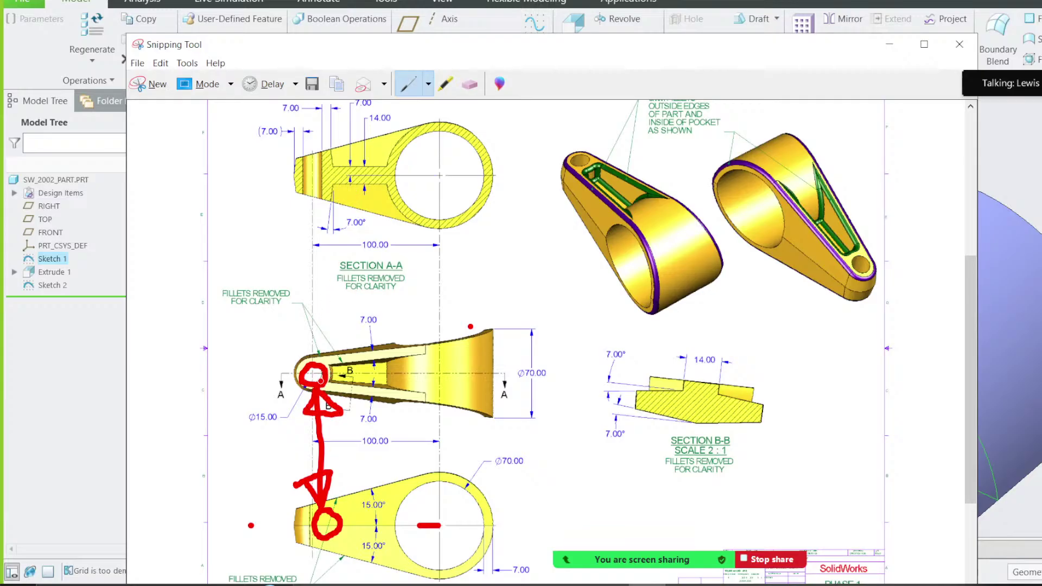
left_click(470, 84)
left_click_drag(315, 374, 325, 521)
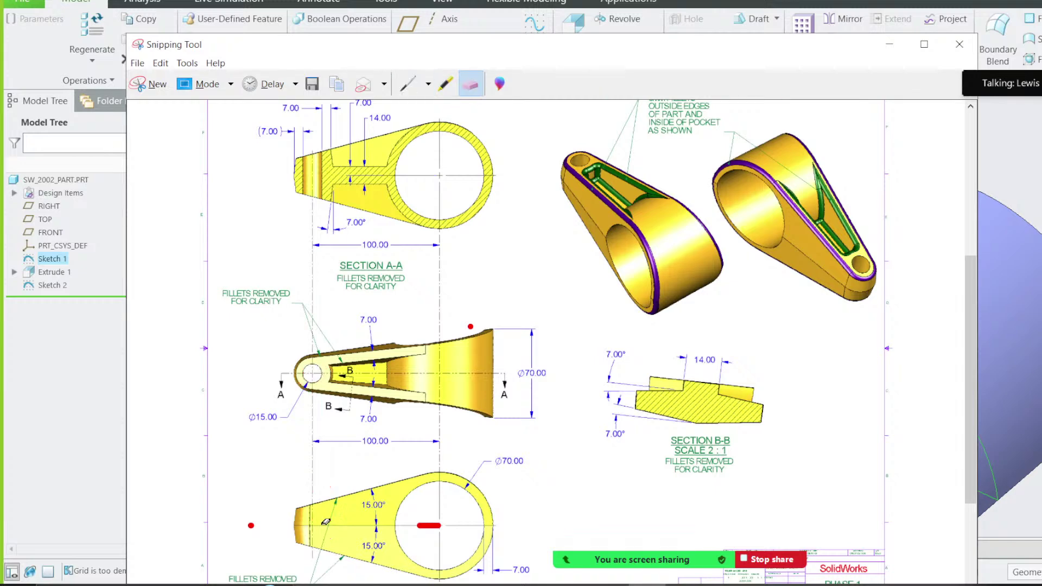
Step: Return to Creo Parametric and open Sketch 1 for editing
left_click(889, 44)
right_click(65, 259)
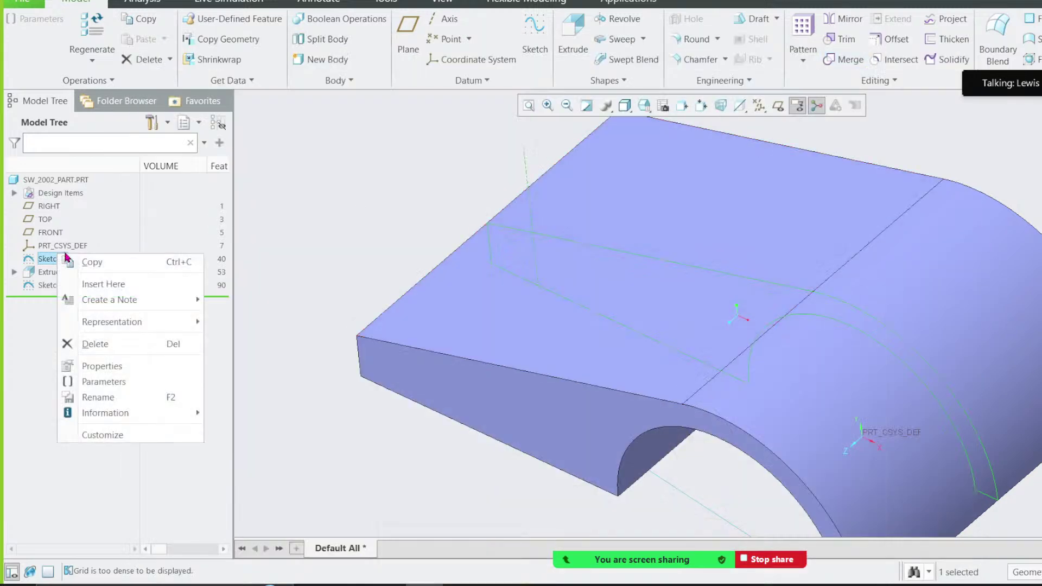
left_click(85, 194)
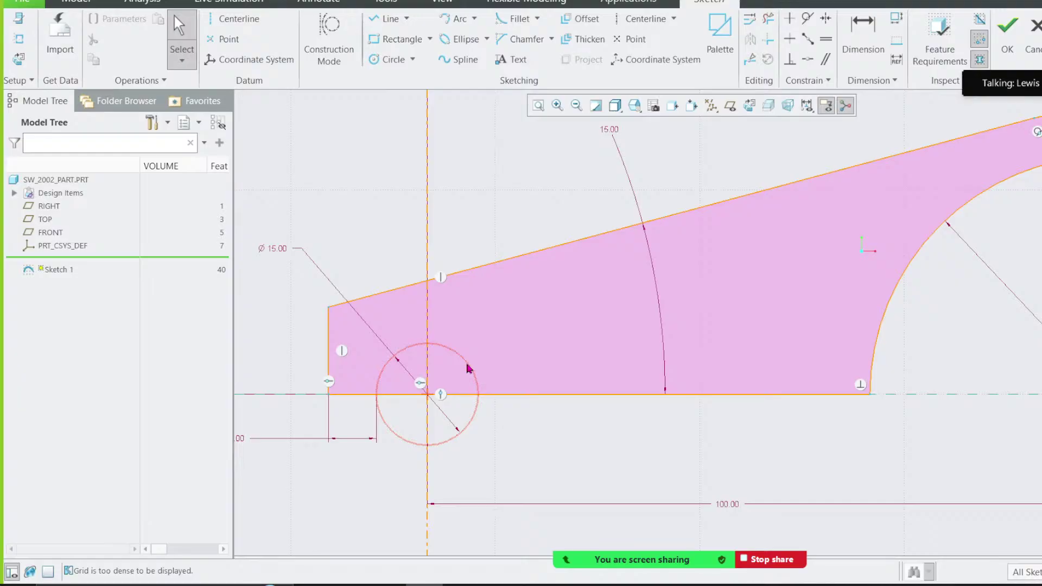
left_click(469, 364)
left_click(476, 305)
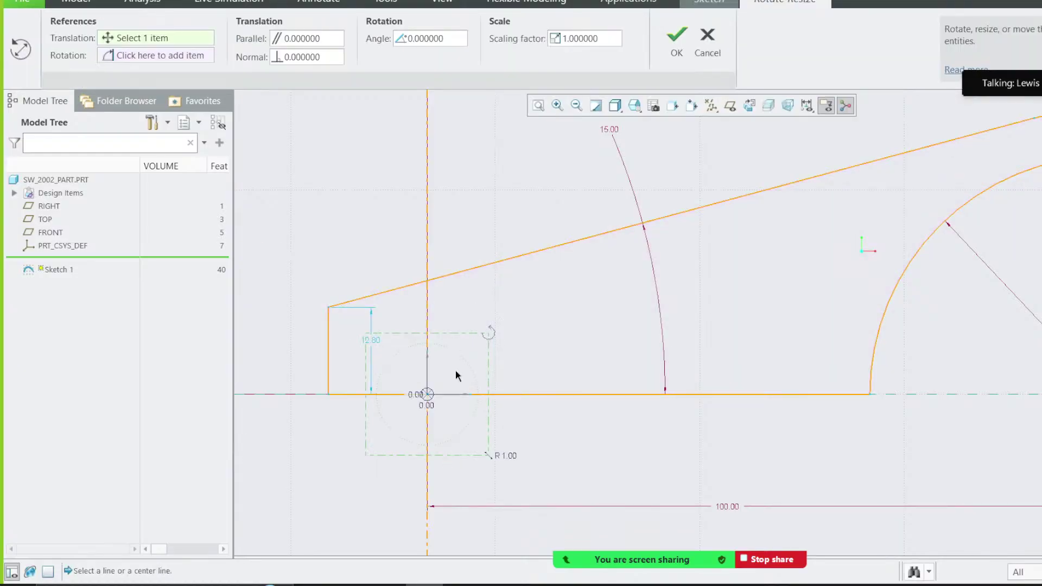
left_click(706, 47)
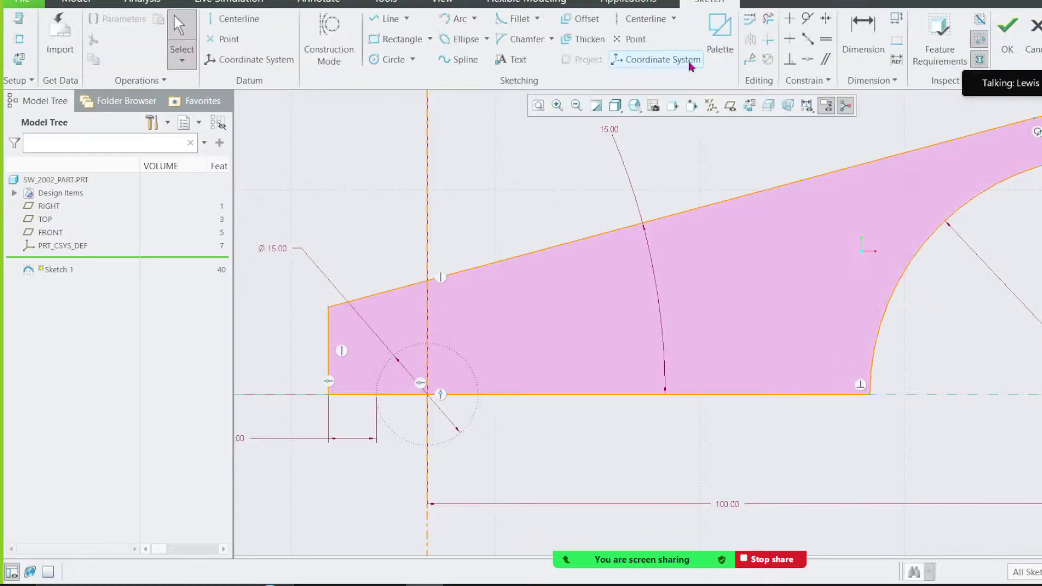
Step: Convert the Ø15 construction circle to solid geometry and back to construction geometry
left_click(464, 354)
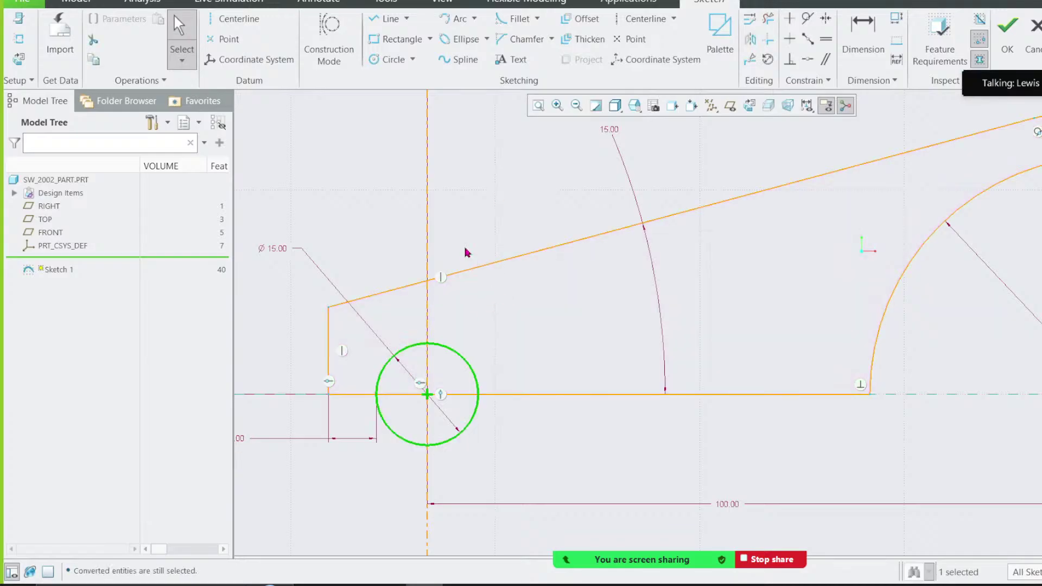
scroll(517, 286, "up", 1)
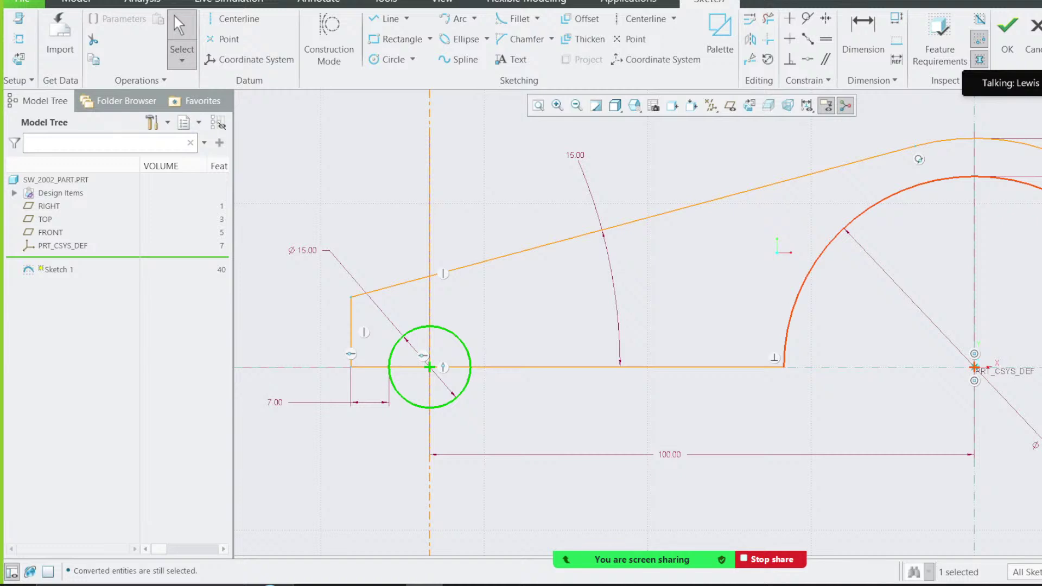
left_click(516, 169)
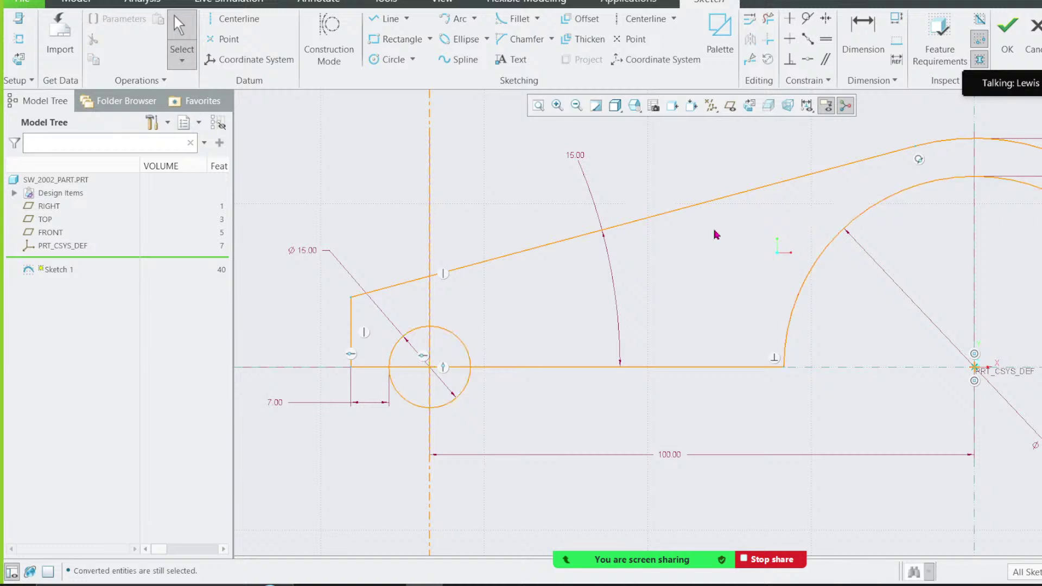
left_click(470, 356)
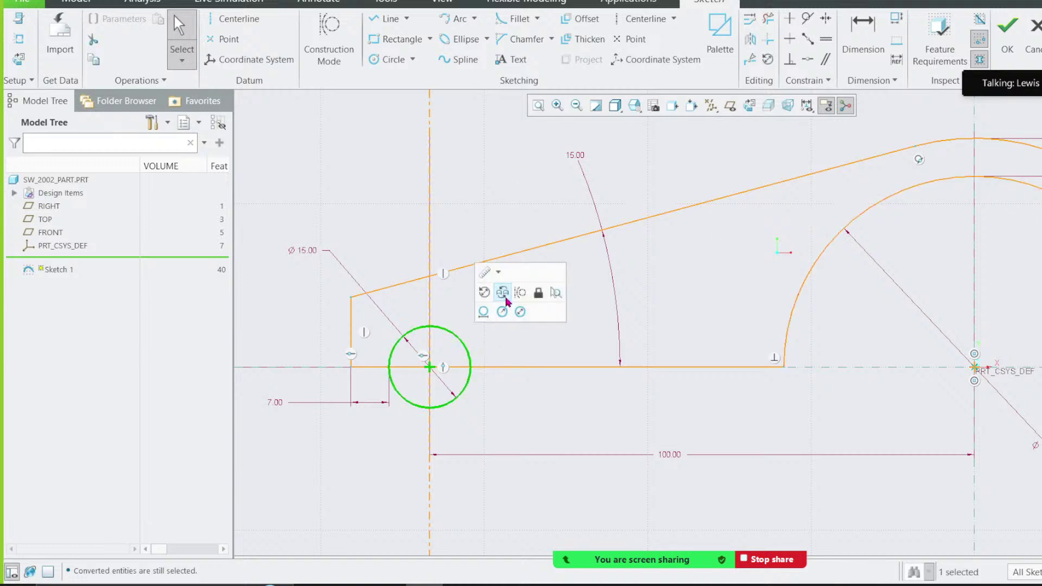
left_click(521, 293)
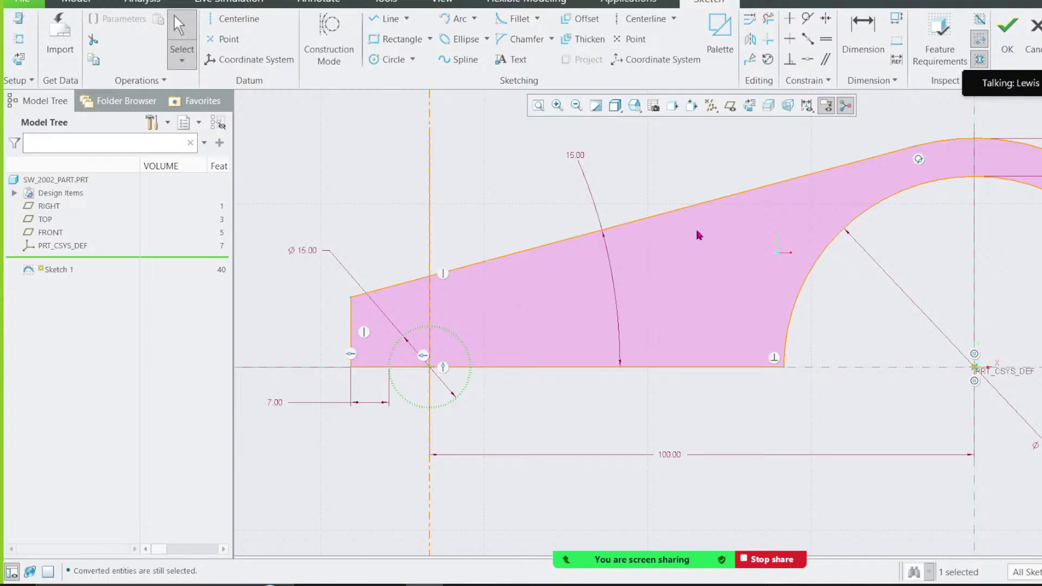
scroll(358, 325, "down", 1)
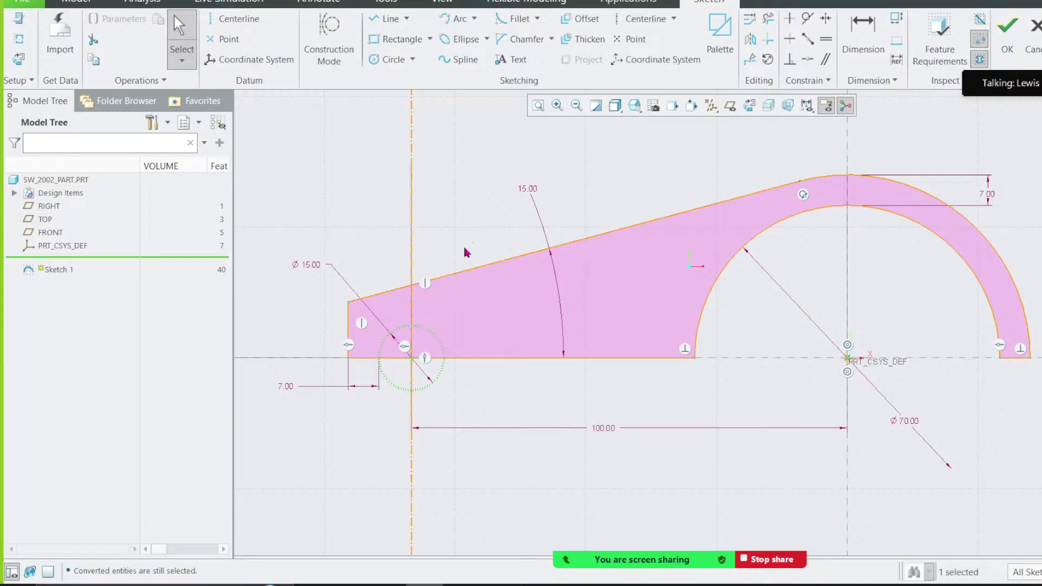
scroll(410, 353, "up", 1)
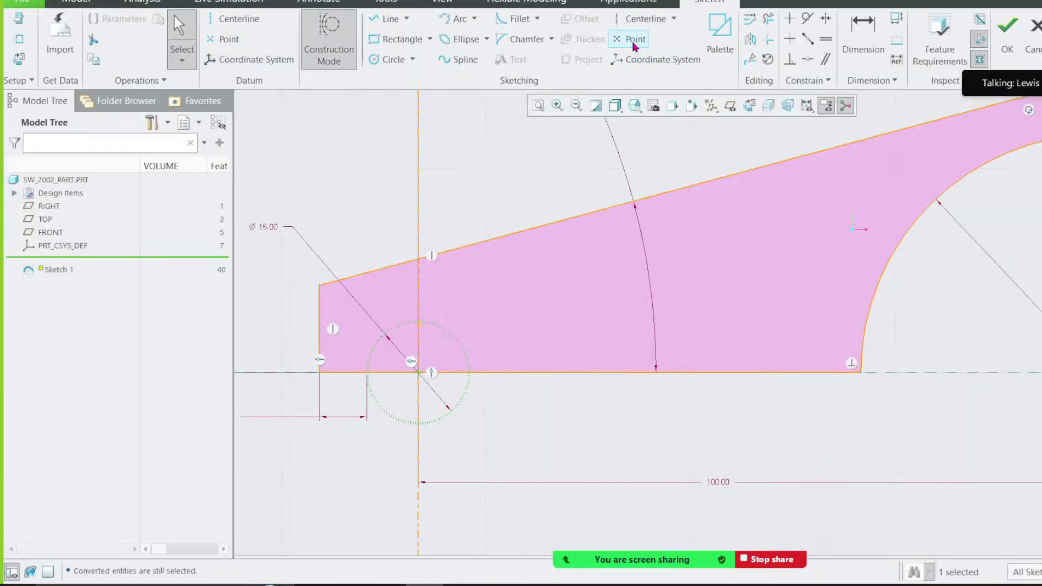
mouse_move(606, 43)
left_mouse_down()
mouse_move(655, 52)
mouse_move(596, 30)
left_mouse_up()
mouse_move(201, 36)
left_mouse_down()
mouse_move(252, 42)
mouse_move(211, 33)
left_mouse_up()
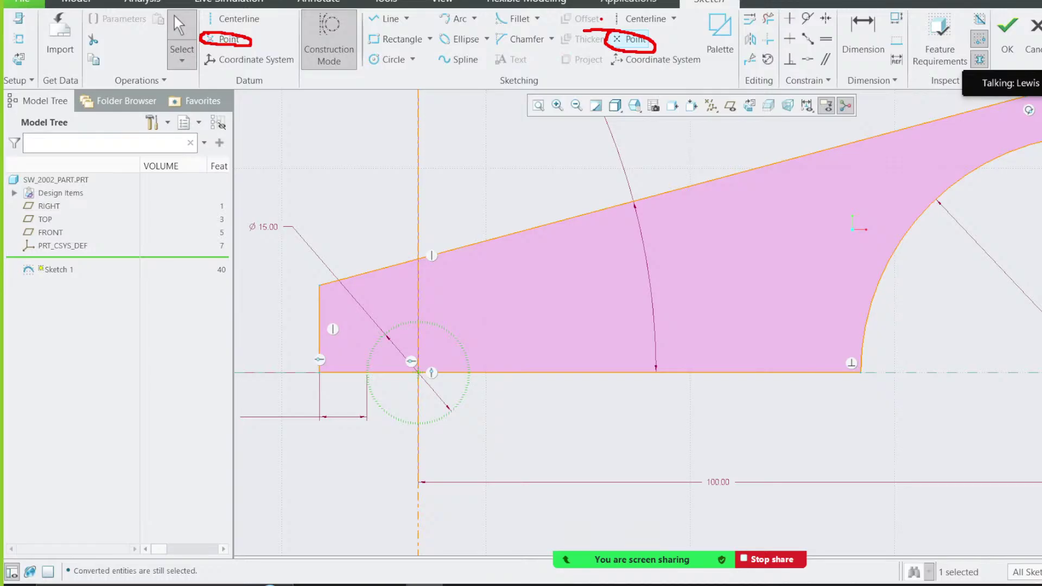
mouse_move(617, 24)
left_mouse_down()
mouse_move(580, 26)
mouse_move(685, 66)
mouse_move(538, 26)
left_mouse_up()
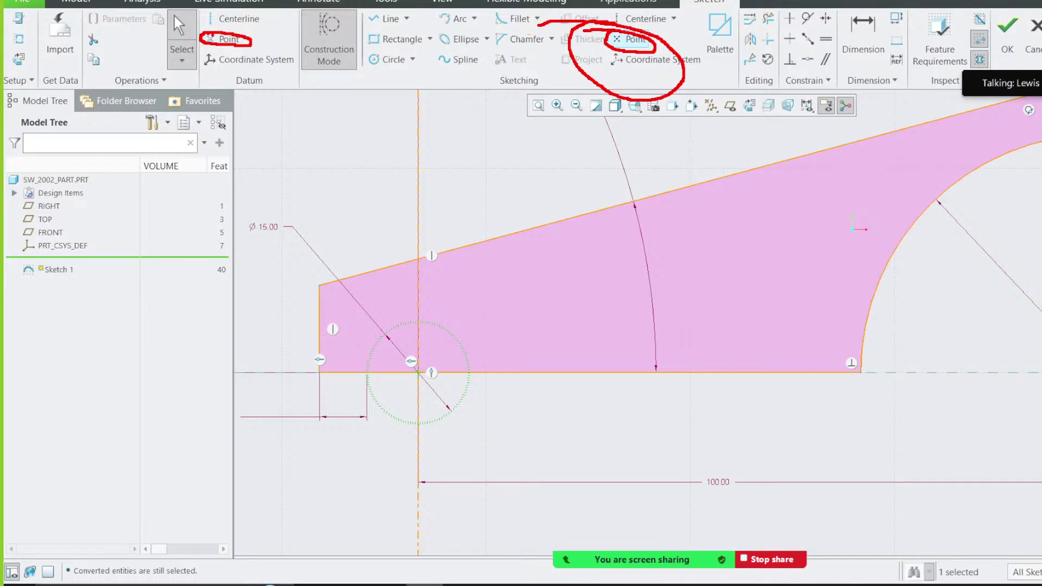
mouse_move(252, 146)
left_mouse_down()
mouse_move(250, 56)
mouse_move(220, 65)
mouse_move(293, 76)
mouse_move(253, 53)
left_mouse_up()
key("Escape")
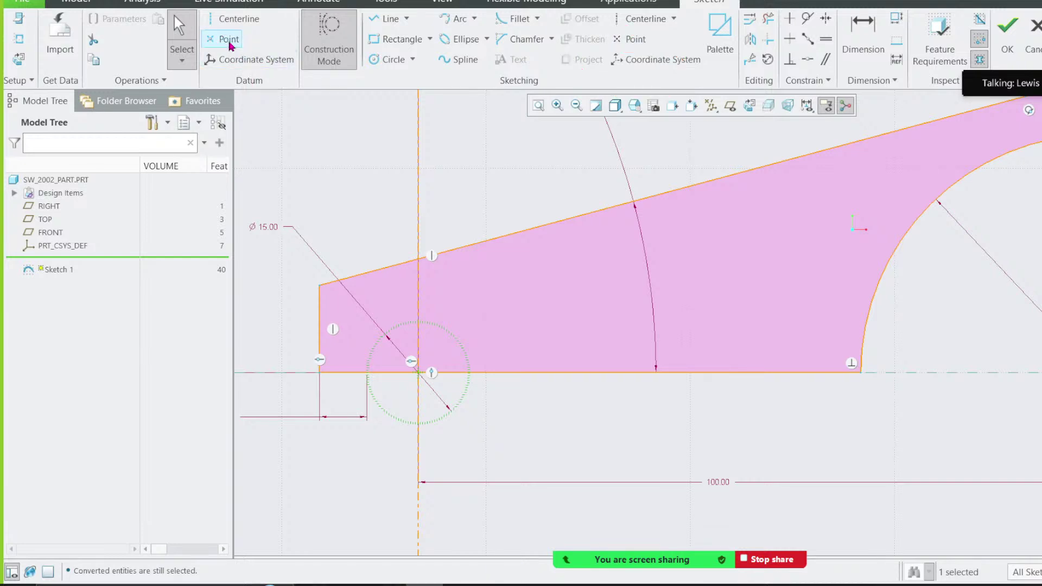
Step: Add datum points at the two places where the Ø15 circle crosses the horizontal base line, and finish the sketch
left_click(229, 41)
left_click(367, 372)
left_click(469, 372)
left_click(560, 344)
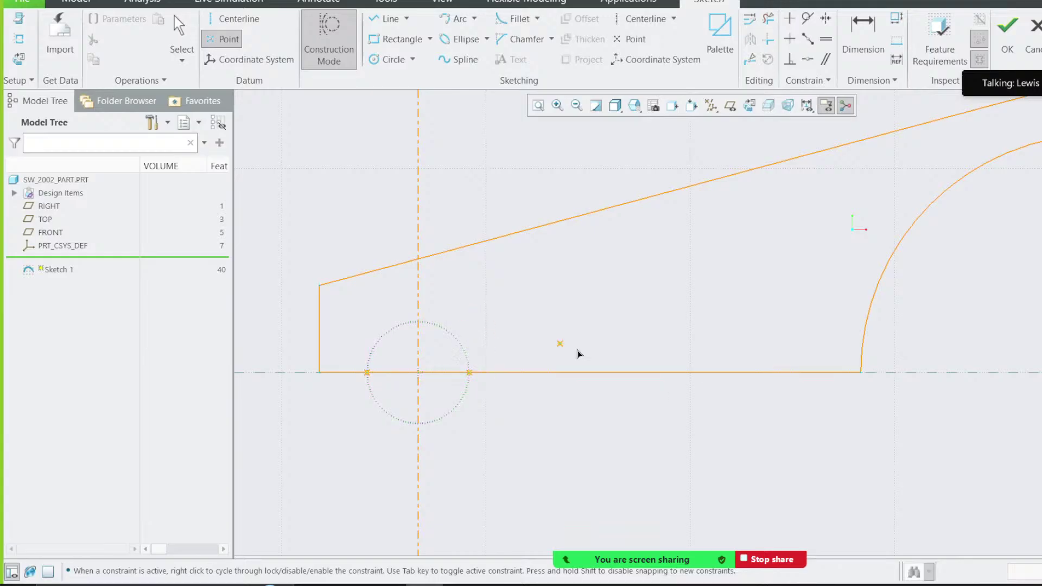
middle_click(669, 360)
left_click(1002, 33)
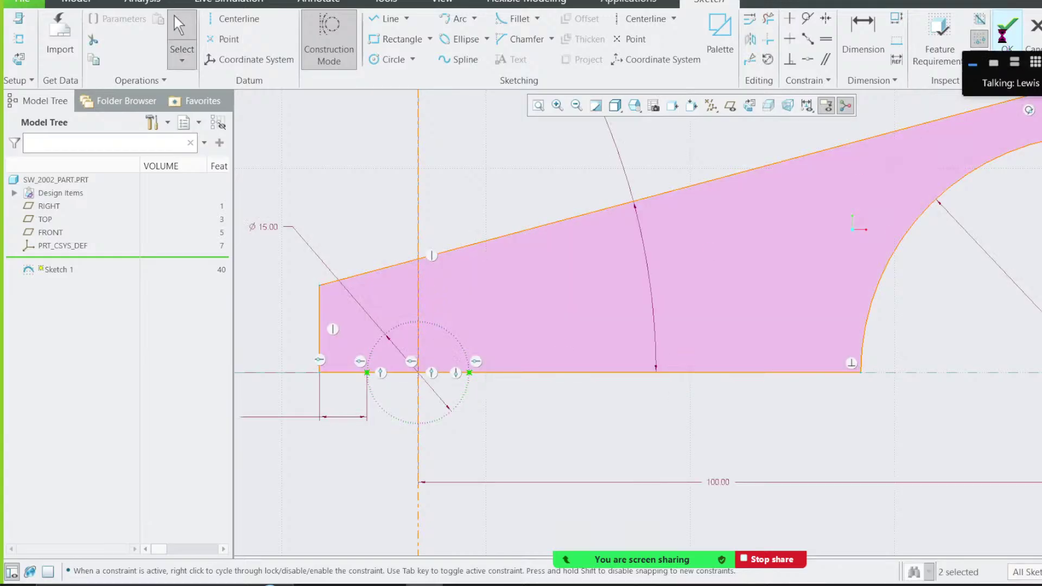
left_click(313, 227)
left_click(468, 303)
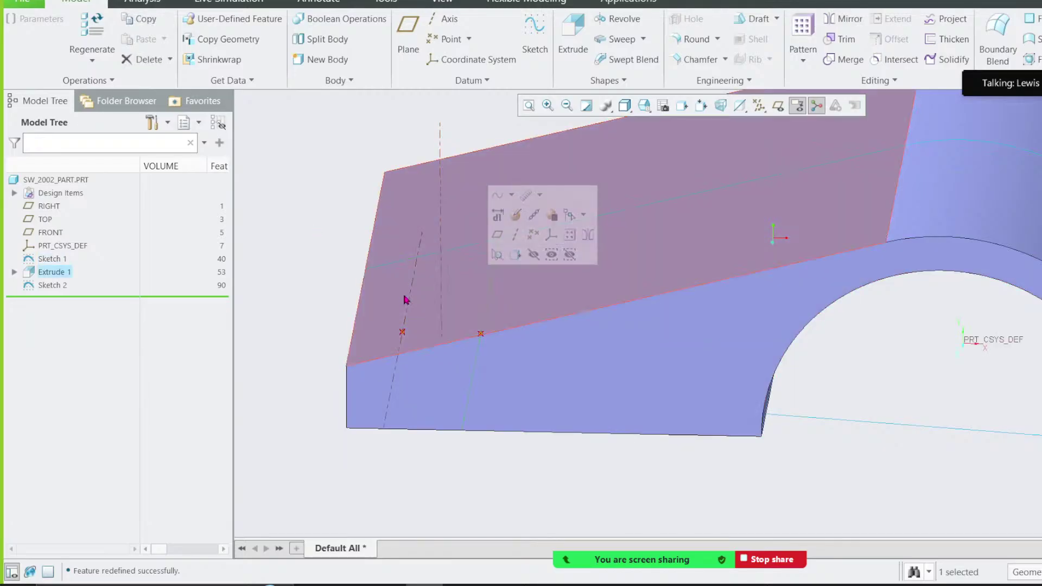
Step: Display the model with hidden lines and open Sketch 1 to examine the Ø15 circle's diameter dimension
left_click(797, 106)
left_click(673, 191)
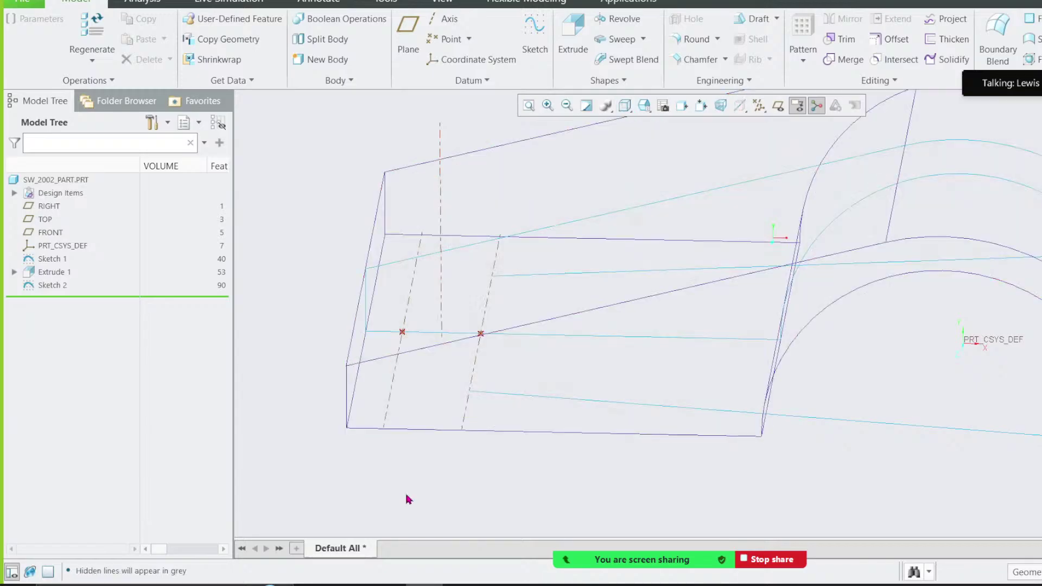
left_click(52, 259)
left_click(81, 177)
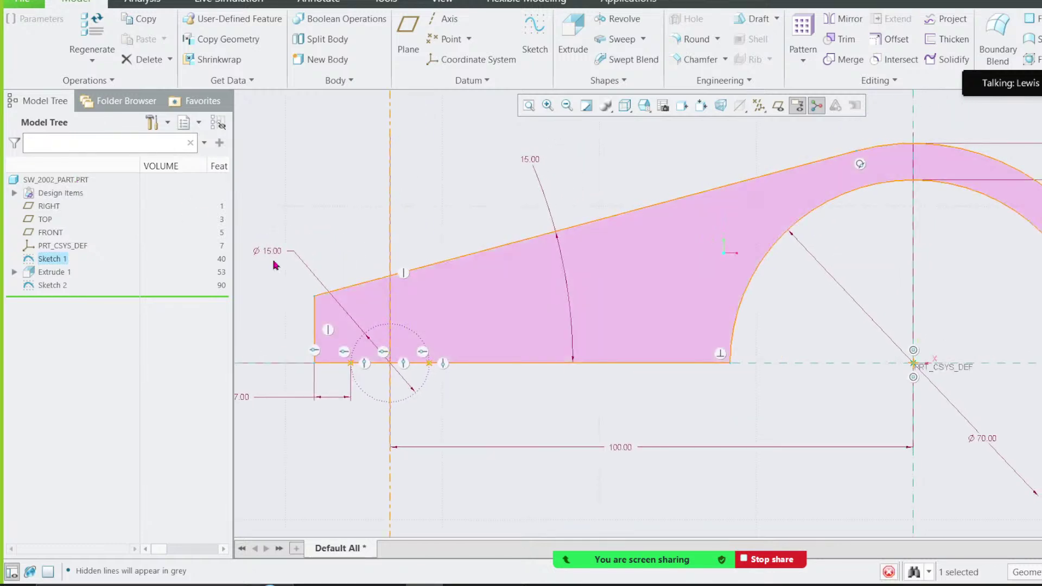
double_click(255, 258)
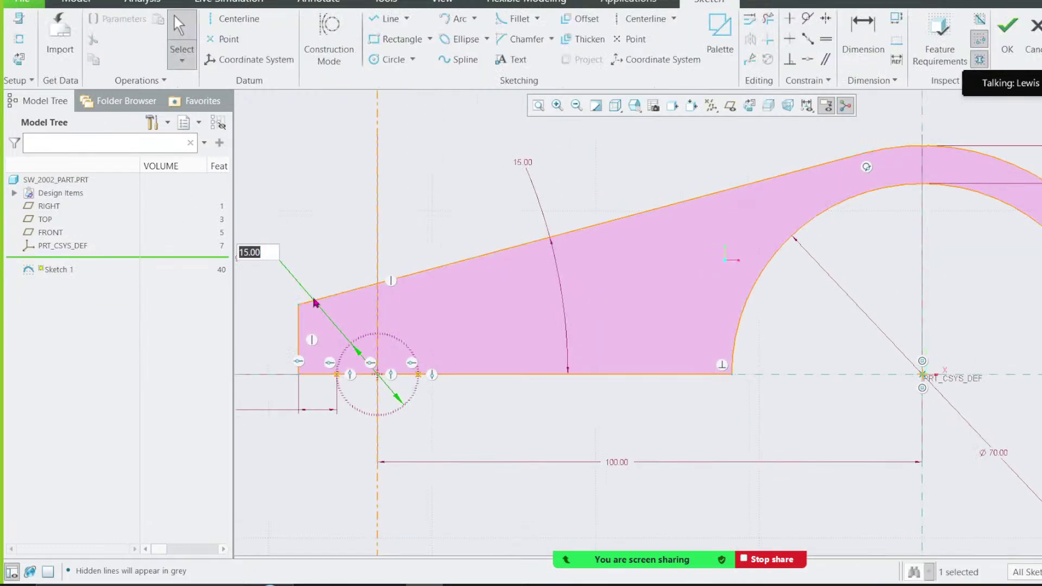
left_click(454, 228)
scroll(509, 251, "up", 2)
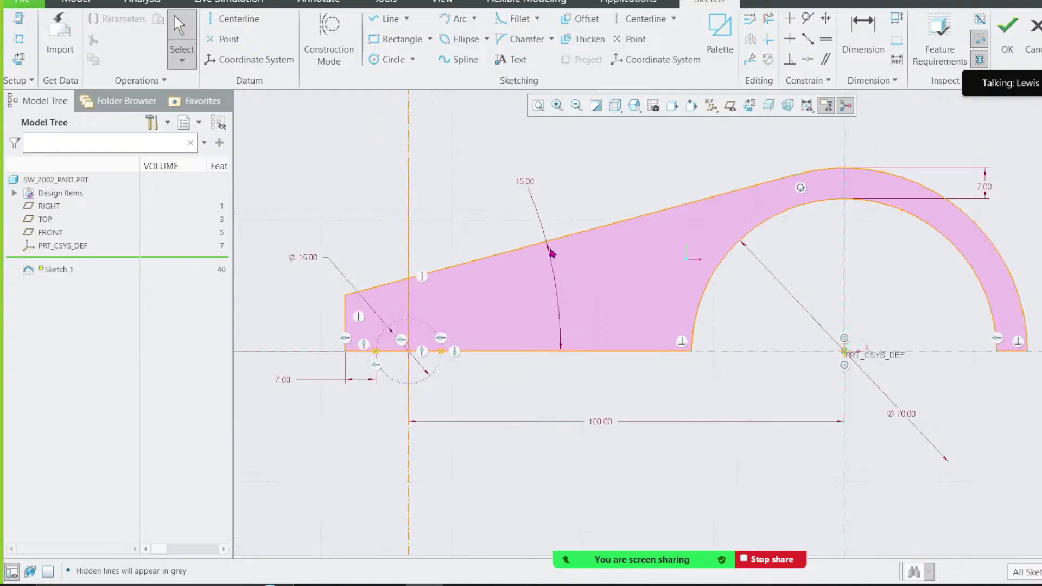
middle_click_drag(551, 249, 546, 320)
left_click(1007, 38)
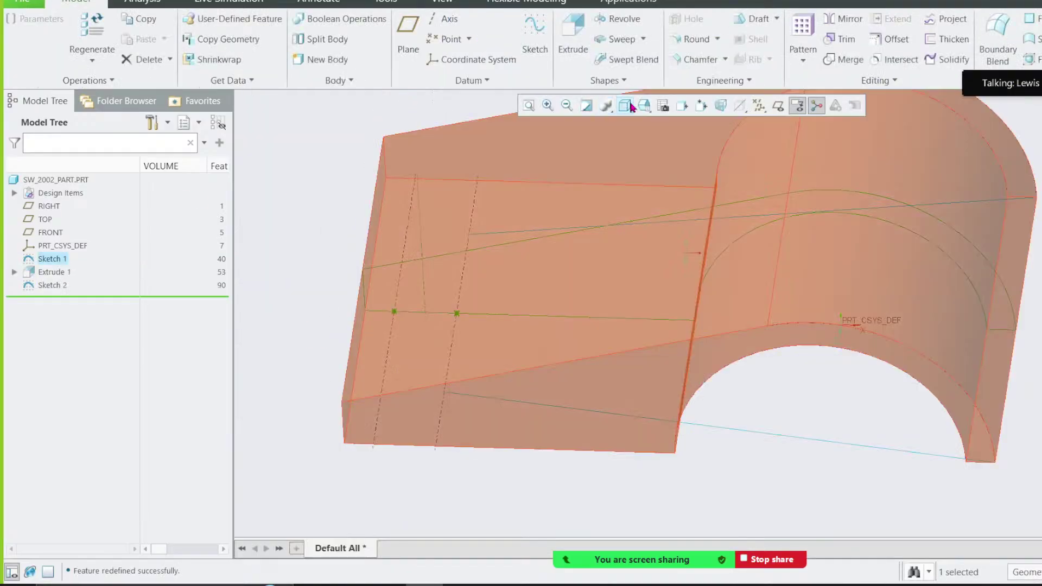
Step: Restore shading with edges and open Sketch 2 for editing
left_click(629, 107)
left_click(659, 135)
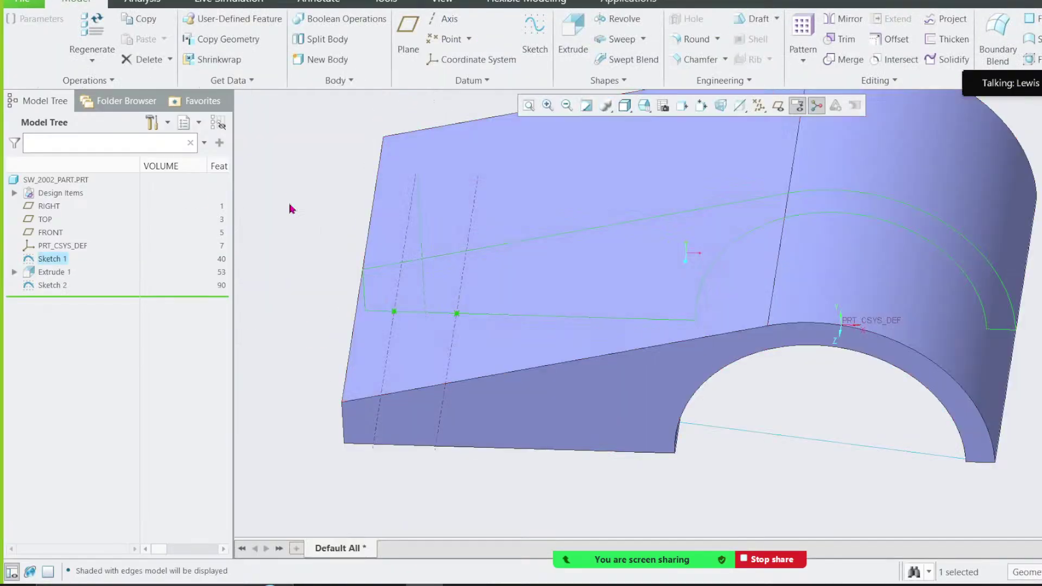
left_click(53, 285)
left_click(83, 206)
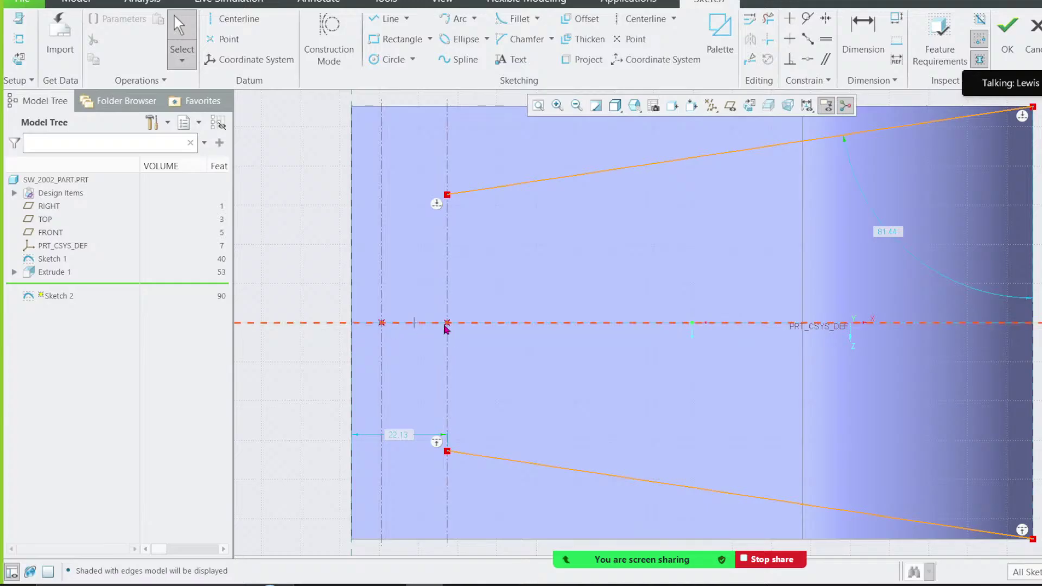
scroll(415, 329, "up", 1)
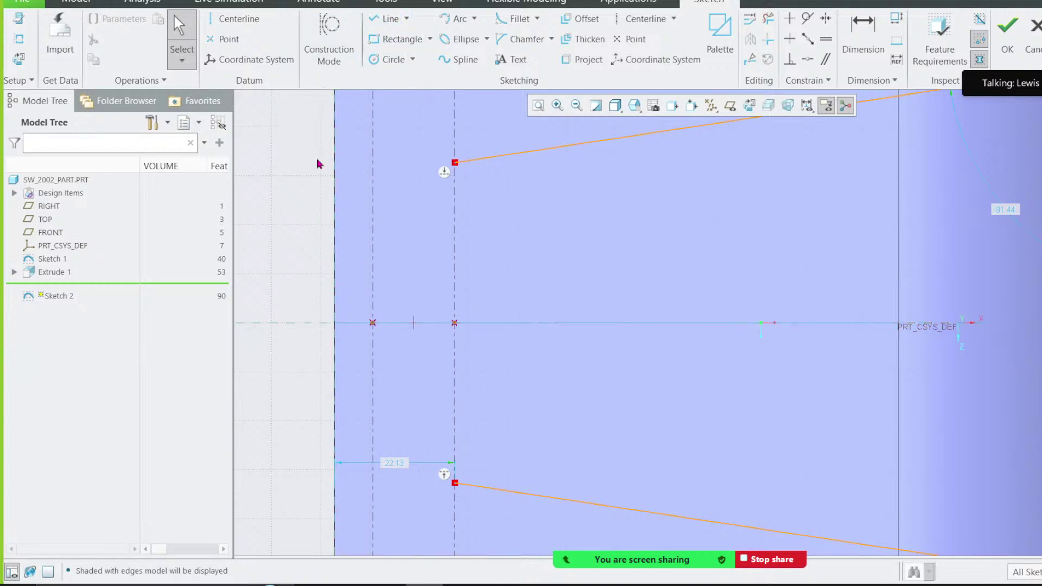
Step: Draw a circle centred between the two datum points and passing through them, plus a concentric circle reaching the block's narrow-end edge
left_click(380, 60)
left_click(414, 323)
left_click(454, 324)
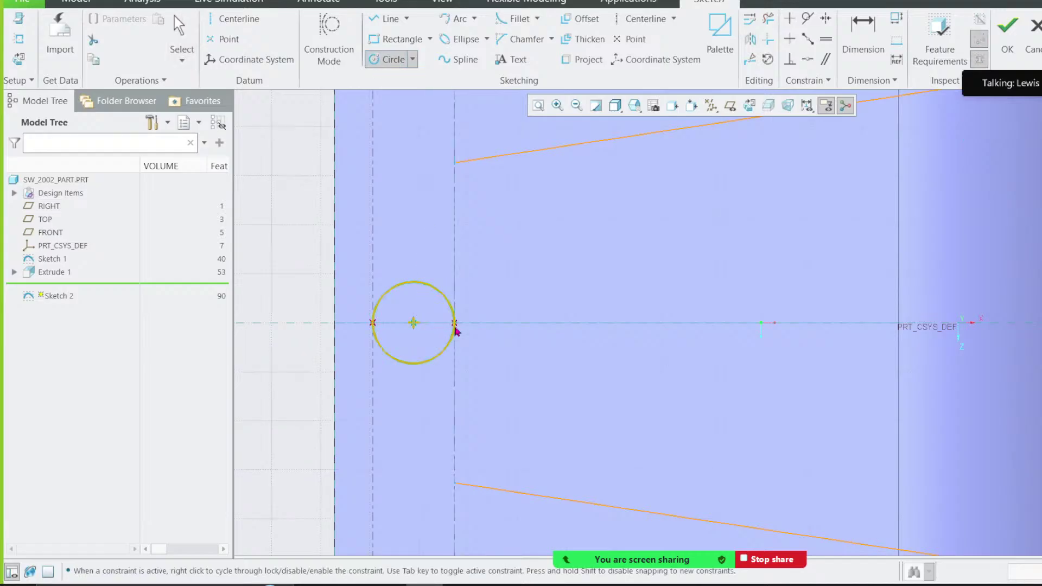
left_click(413, 323)
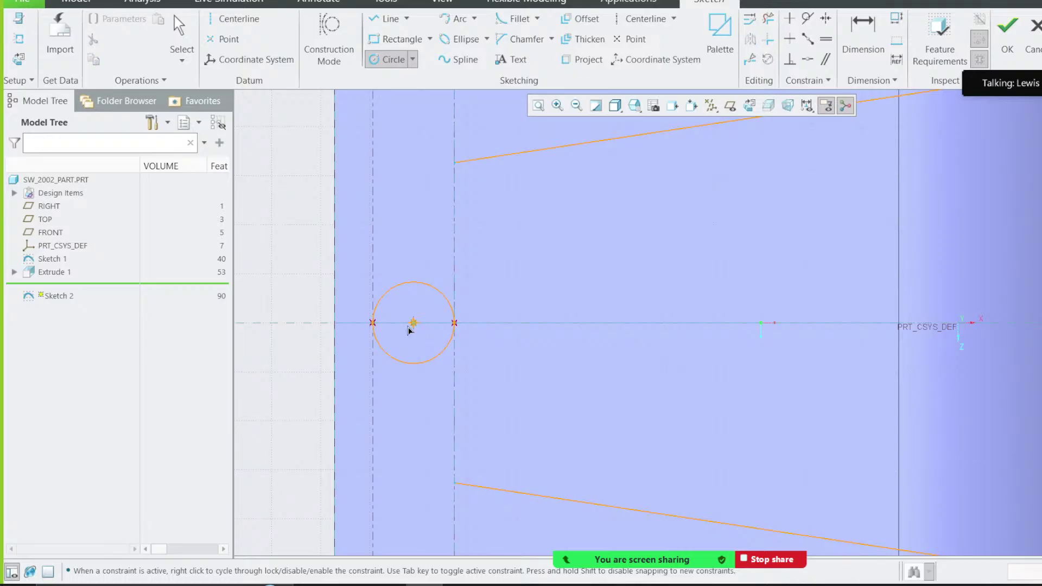
left_click(342, 331)
middle_click(398, 296)
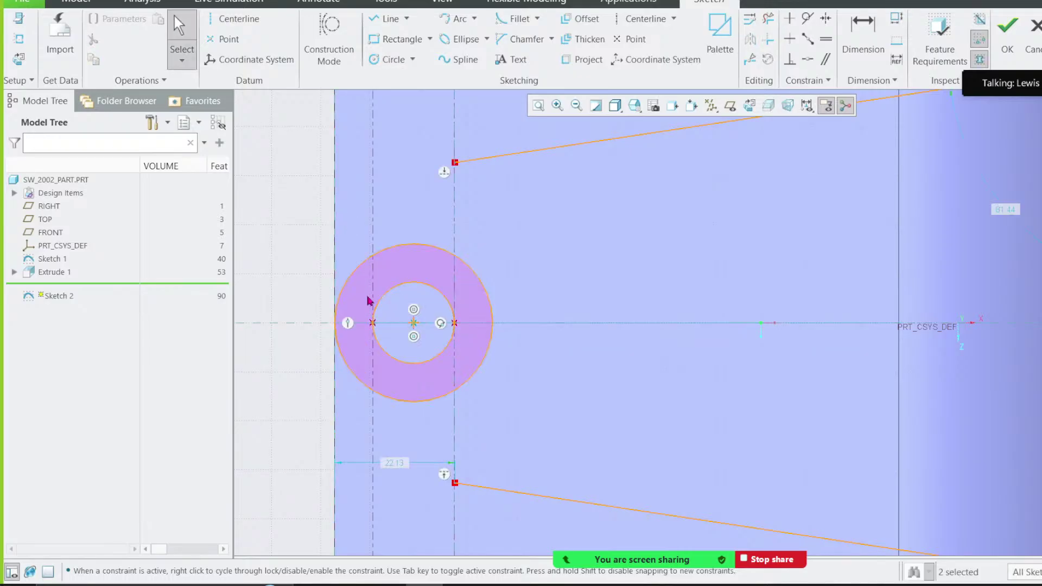
Step: Dimension the gap between the two concentric circles as a reference dimension and finish the sketch
left_click(863, 38)
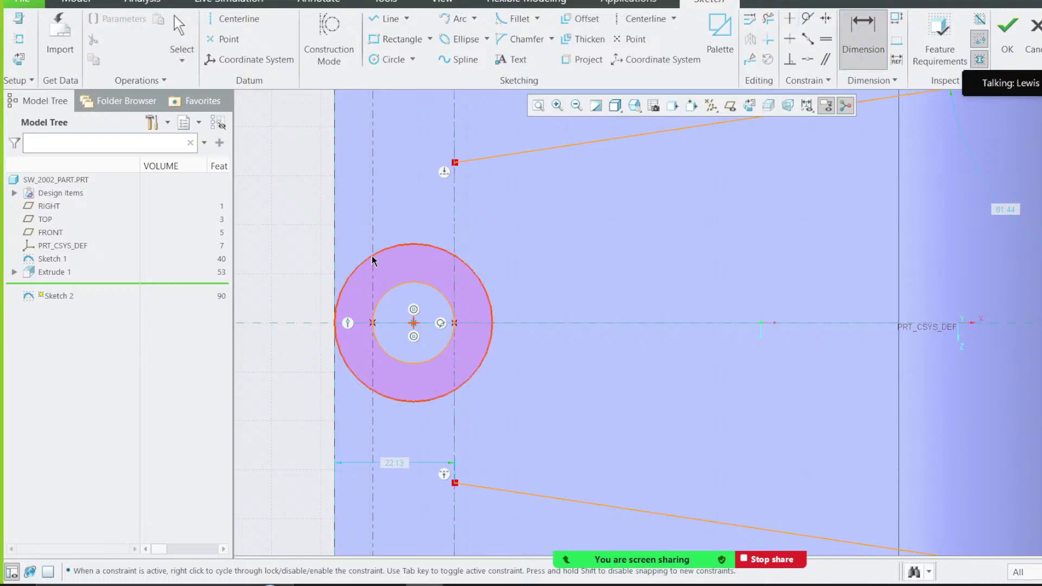
left_click(382, 295)
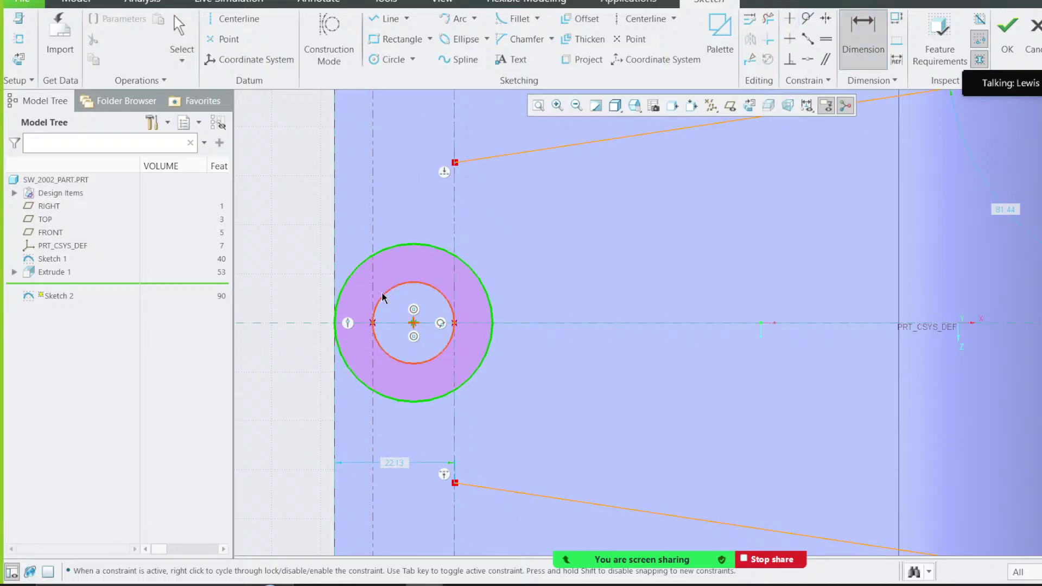
middle_click(392, 271)
left_click_drag(1003, 0, 616, 50)
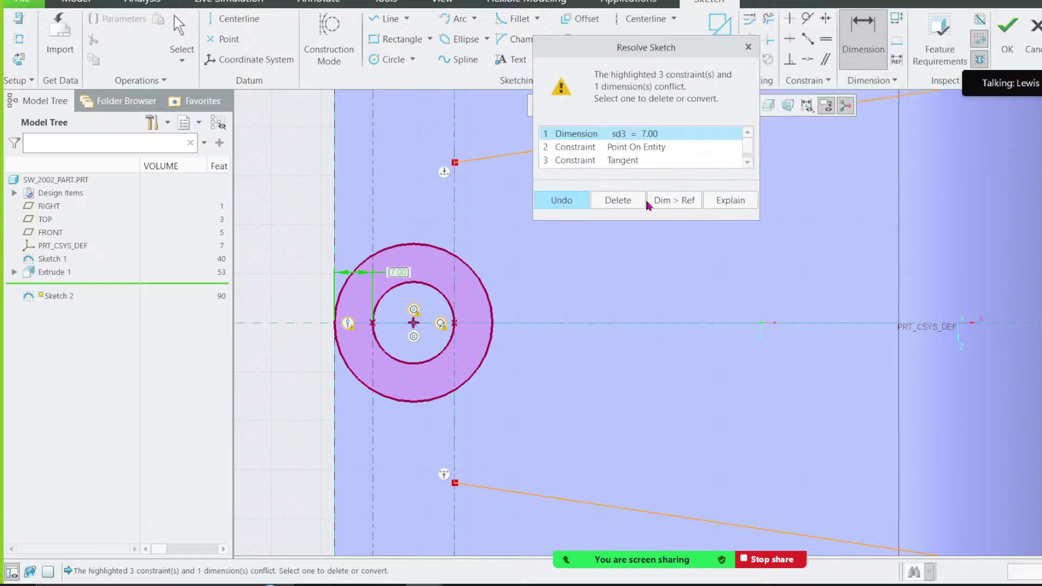
left_click(668, 204)
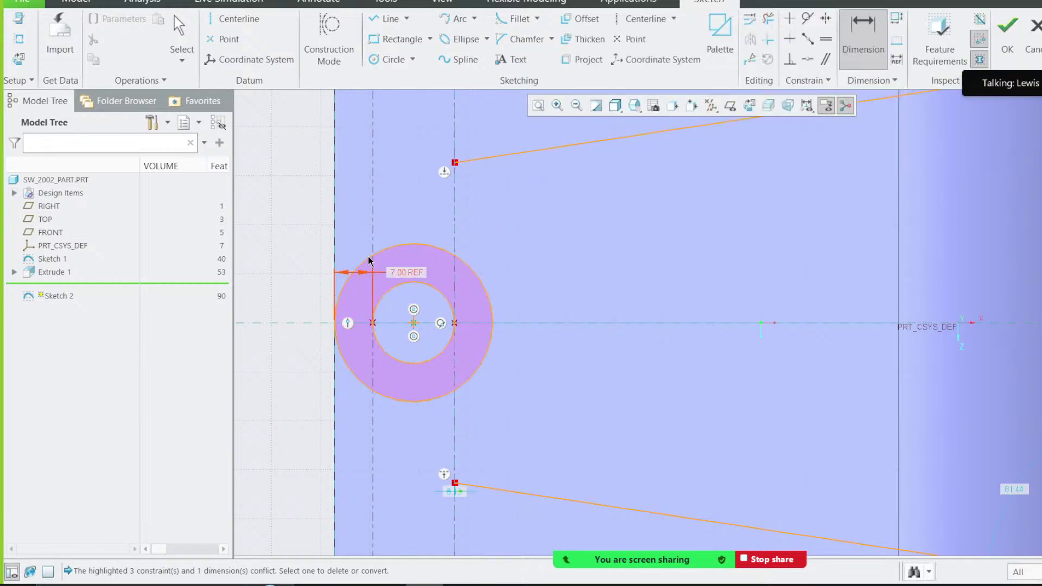
scroll(407, 272, "up", 2)
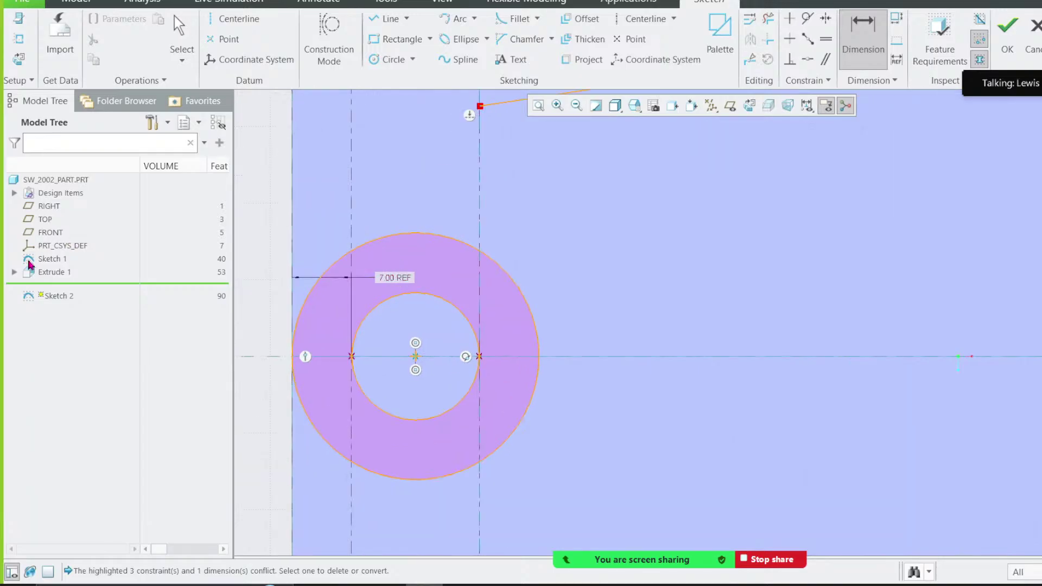
scroll(559, 260, "down", 1)
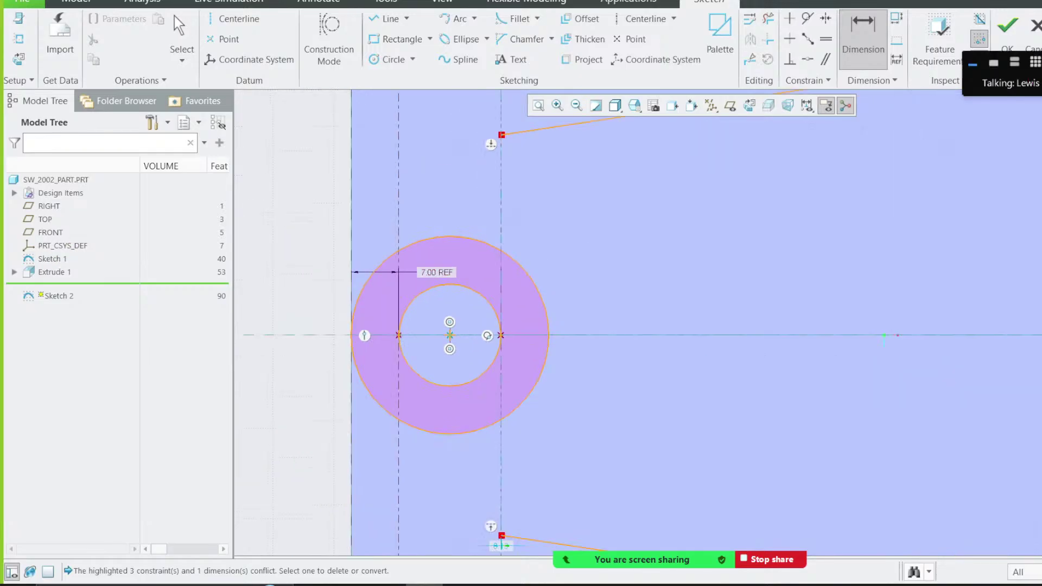
left_click(1008, 33)
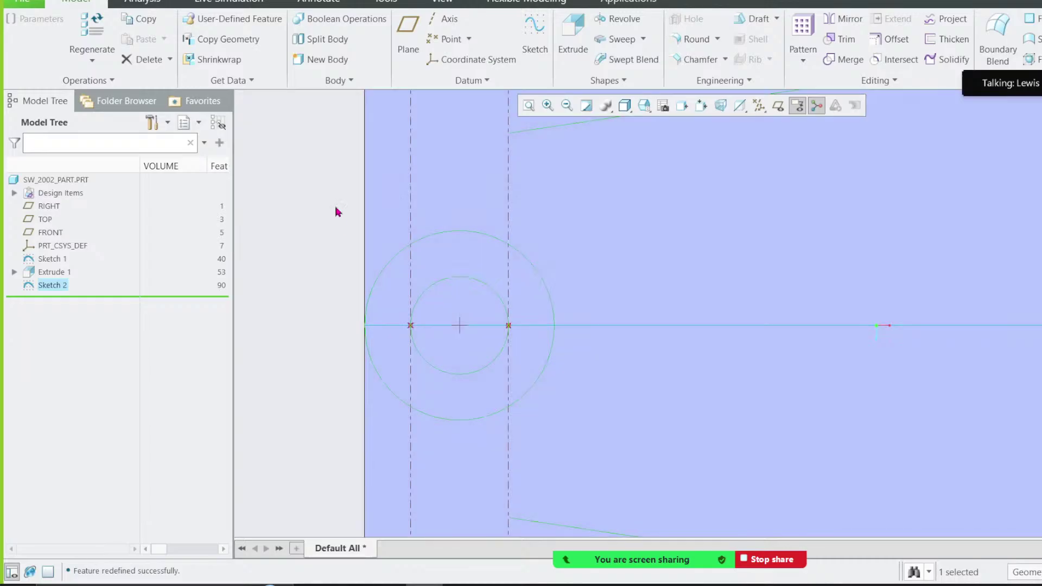
Step: Reopen Sketch 2 for editing
left_click(335, 209)
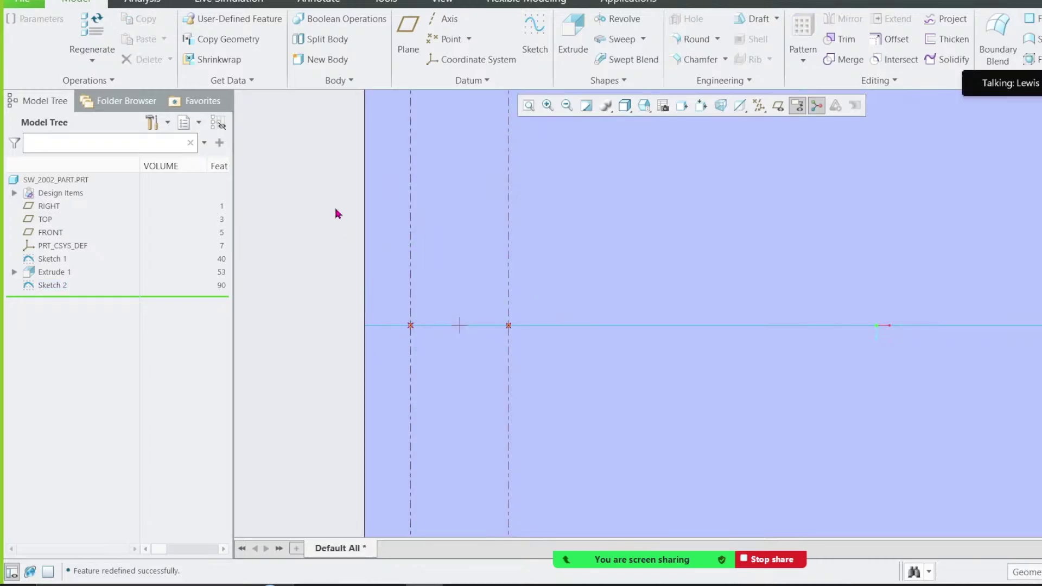
left_click(61, 287)
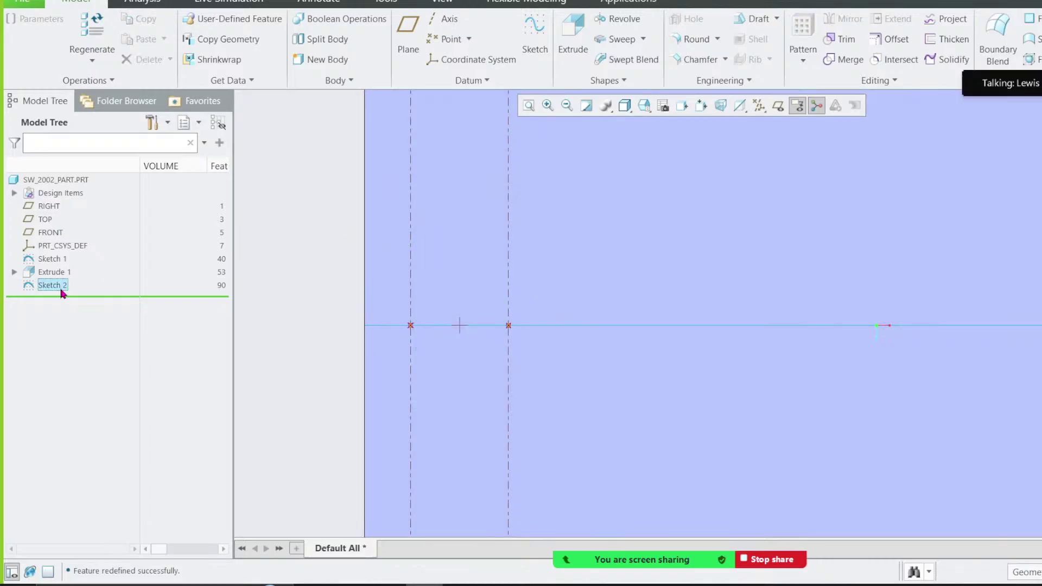
left_click(50, 260)
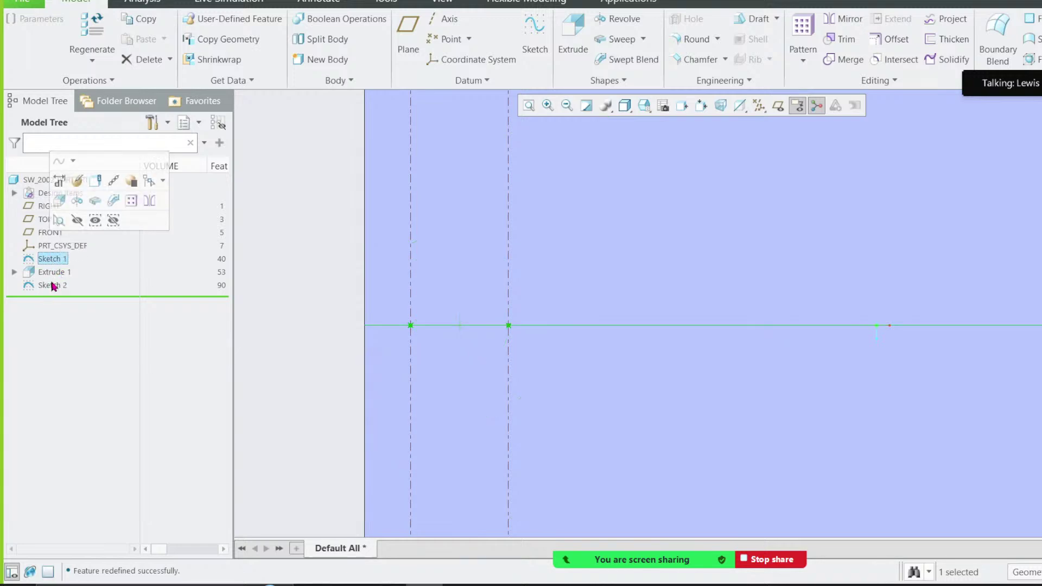
left_click(52, 286)
left_click(84, 201)
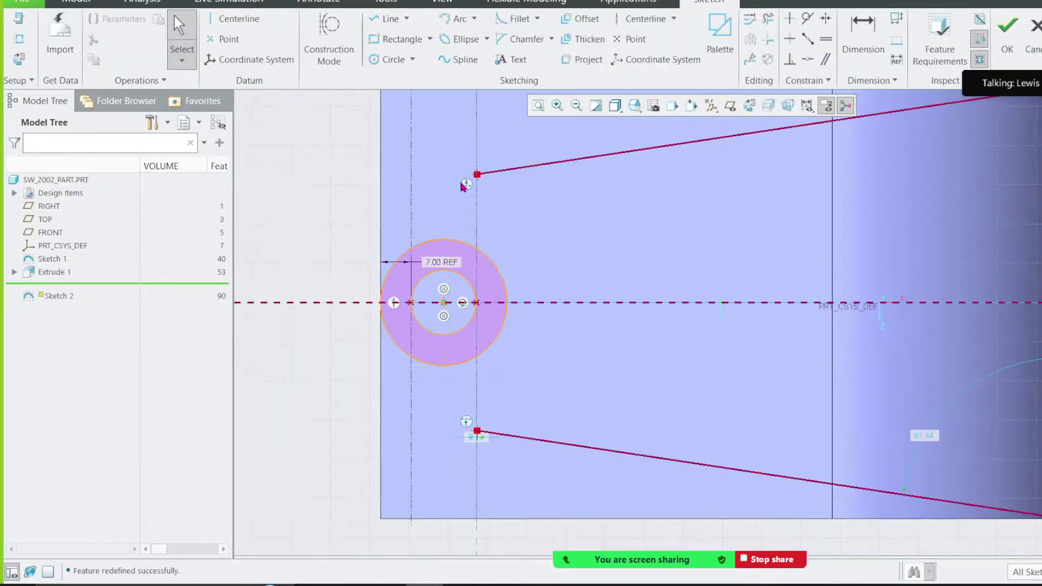
Step: Make the upper slanted line tangent to the outer circle and its inner endpoint coincident with that circle
left_click(480, 178)
left_click(454, 241, "ctrl")
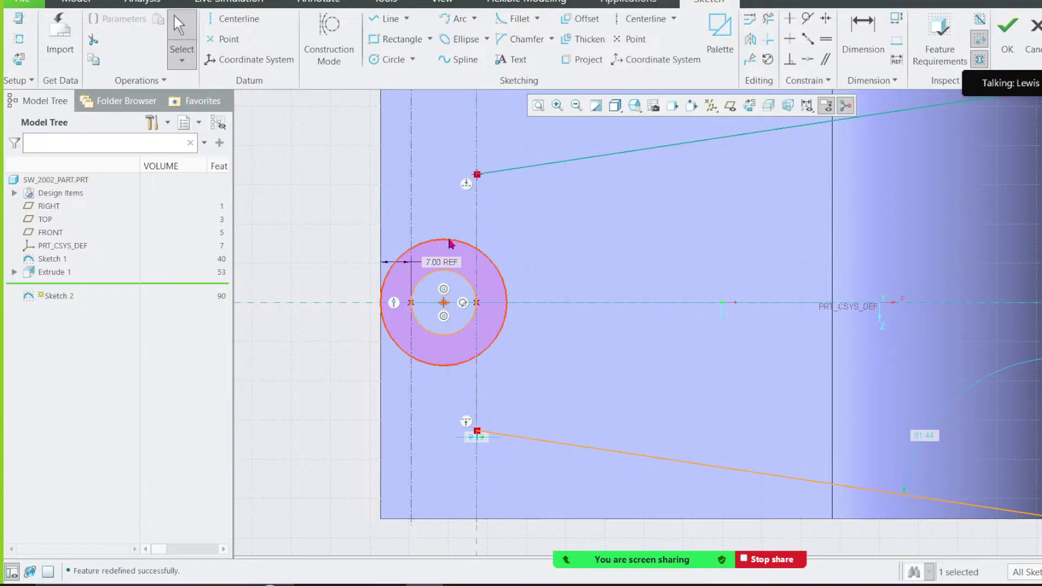
left_click(458, 197)
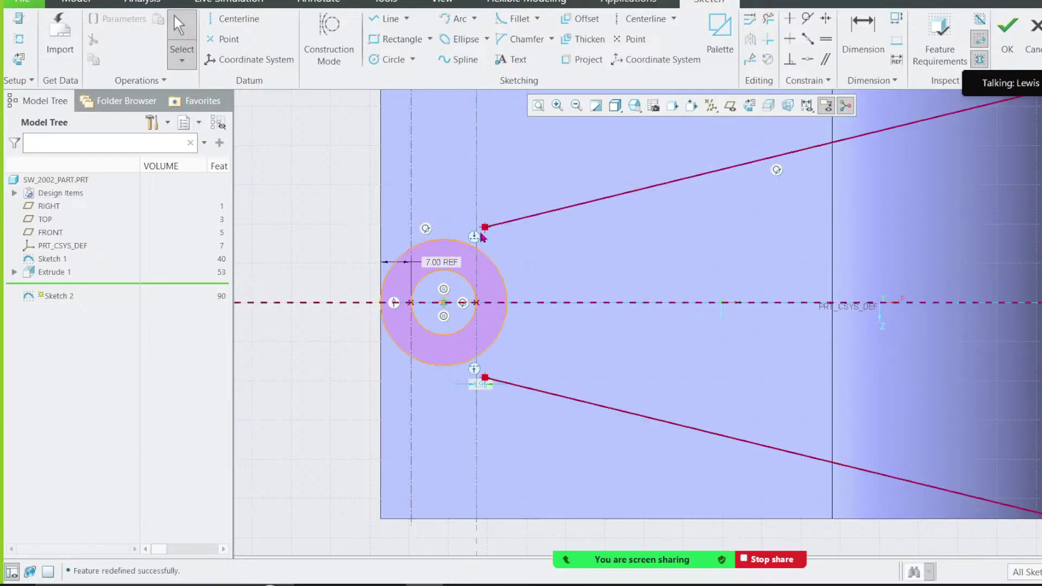
left_click(481, 253, "ctrl")
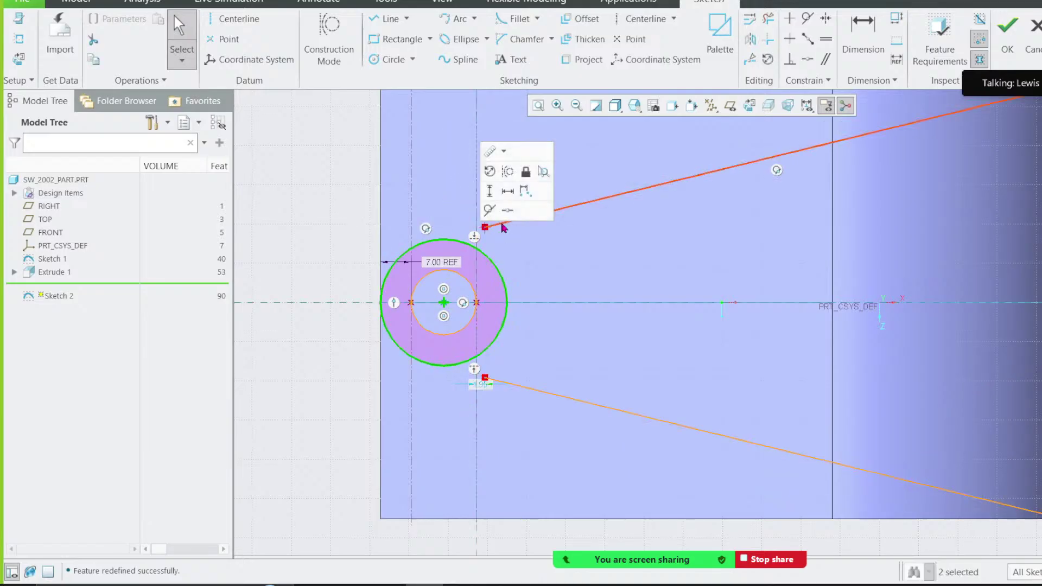
left_click(509, 211)
Step: Trim away the part of the outer circle lying between the two slanted lines and finish the sketch
scroll(418, 297, "up", 1)
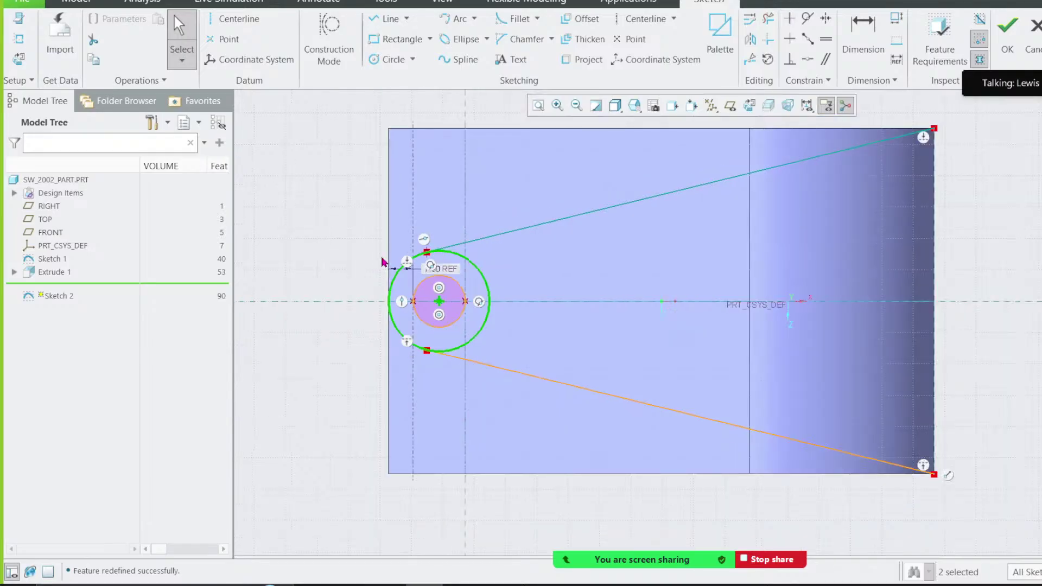
left_click(769, 19)
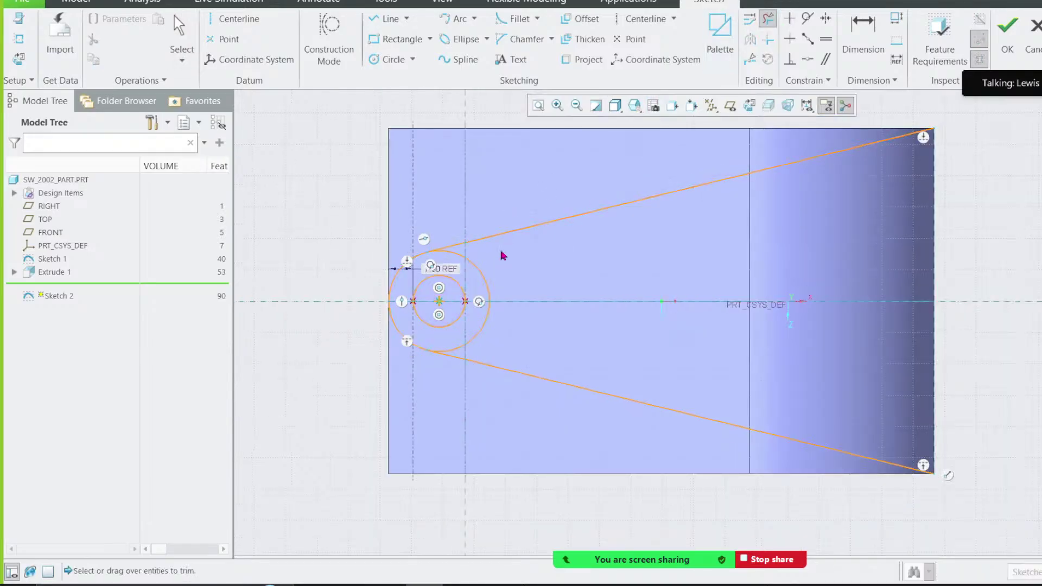
left_click(484, 325)
left_click(464, 262)
left_click(465, 347)
middle_click(517, 336)
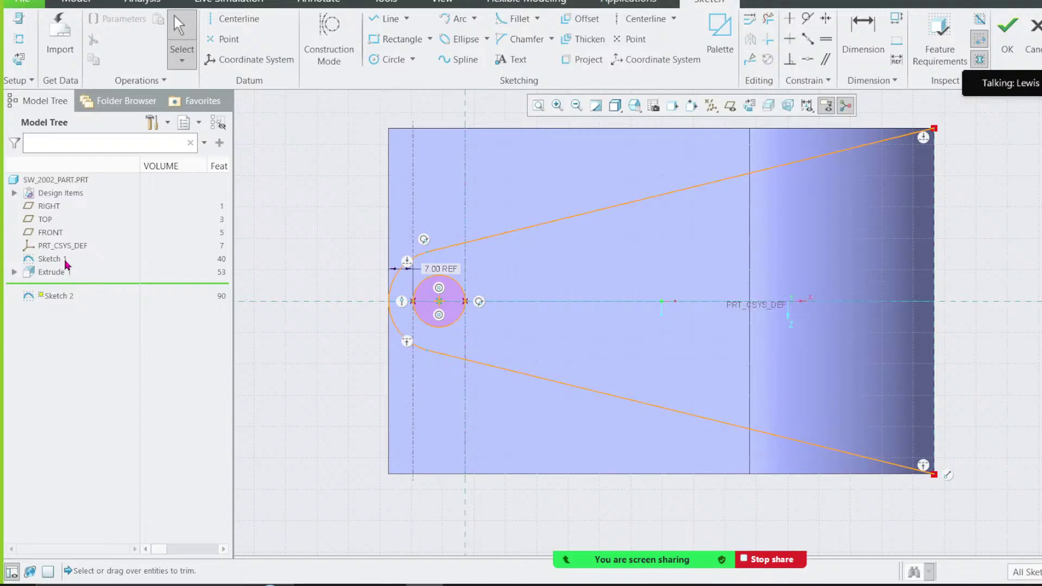
left_click(1007, 25)
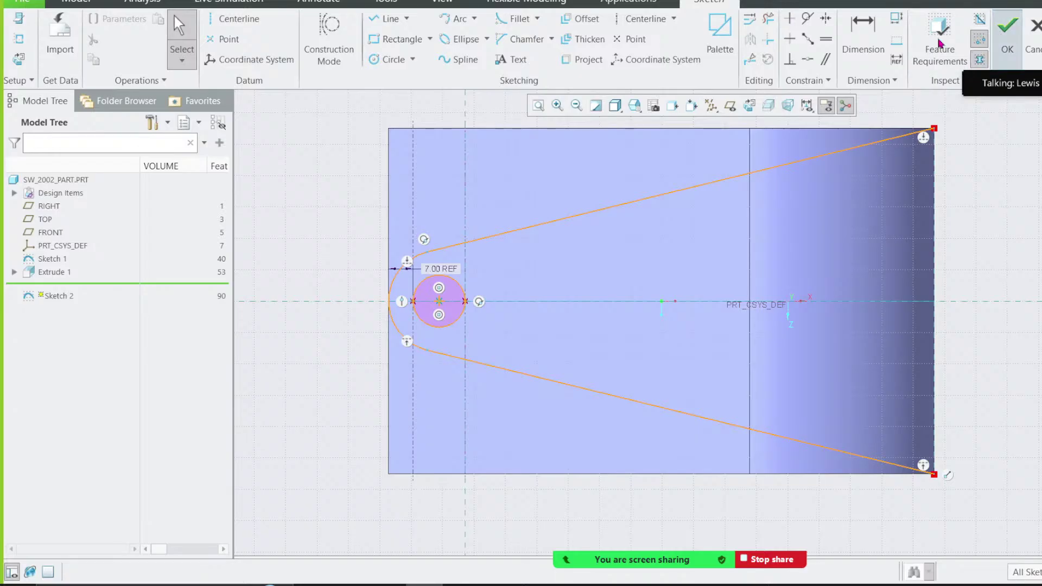
Step: Rename Sketch 1 as MAIN_SKETCH
right_click(50, 264)
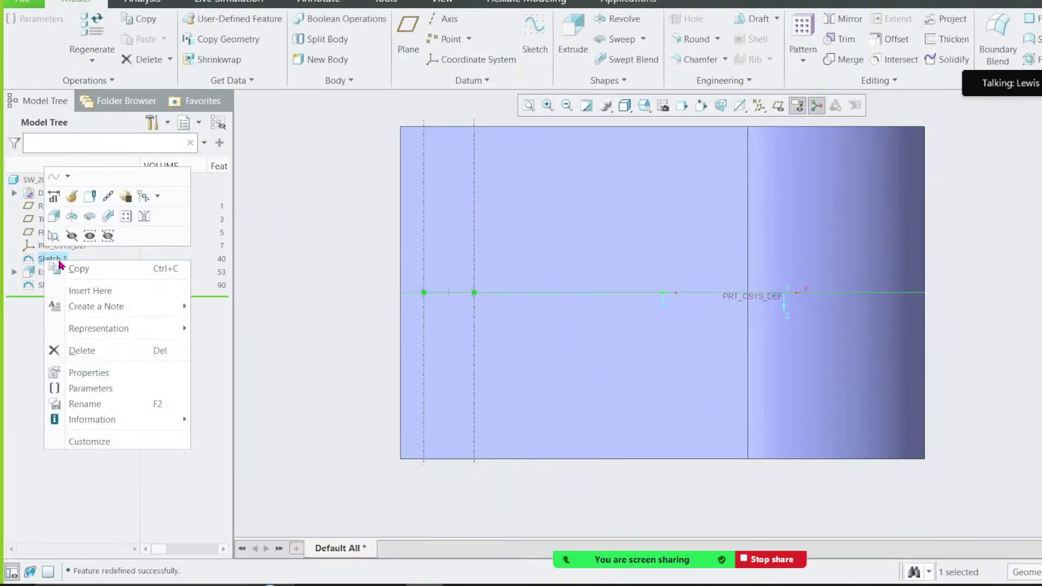
left_click(107, 405)
type("master")
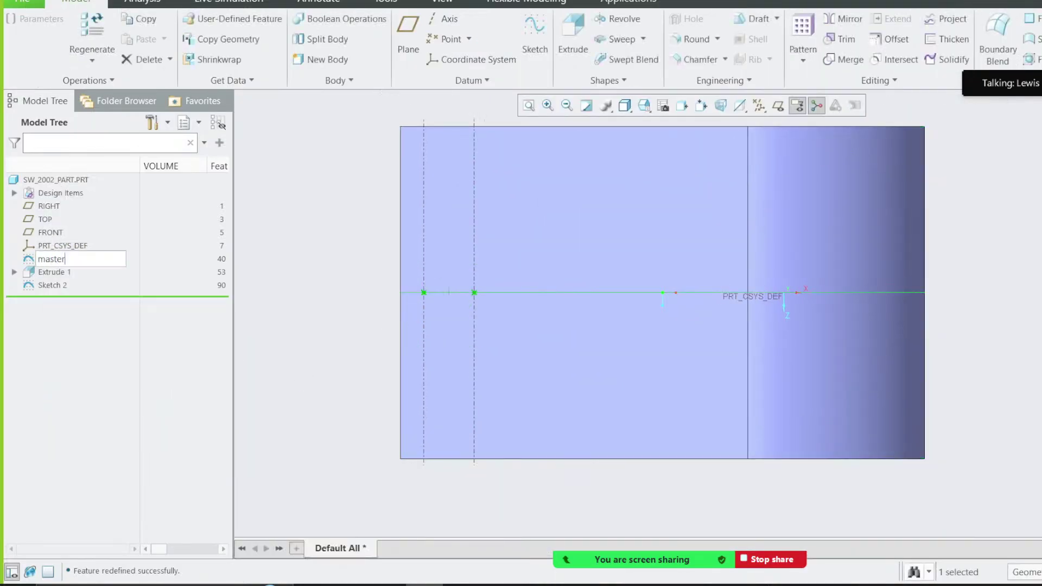
type("_sketch")
key("BackSpace")
key("BackSpace")
key("BackSpace")
key("BackSpace")
key("BackSpace")
key("BackSpace")
key("BackSpace")
key("BackSpace")
key("BackSpace")
type("in_sketch")
key("Return")
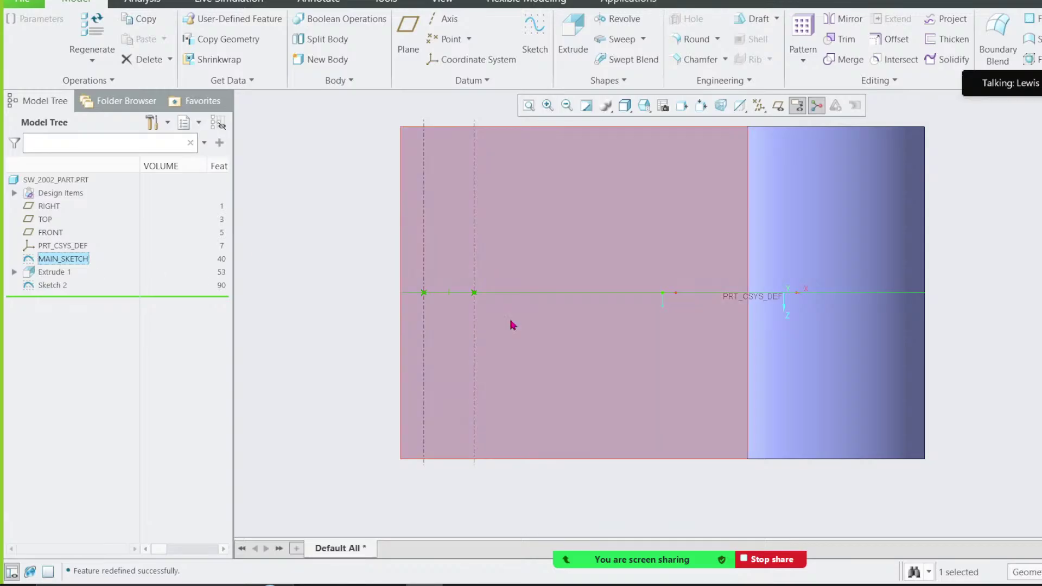
Step: Highlight Extrude 1 and Sketch 2 in turn, and examine the plan outline against the solid in 3D
scroll(510, 322, "down", 1)
left_click(50, 272)
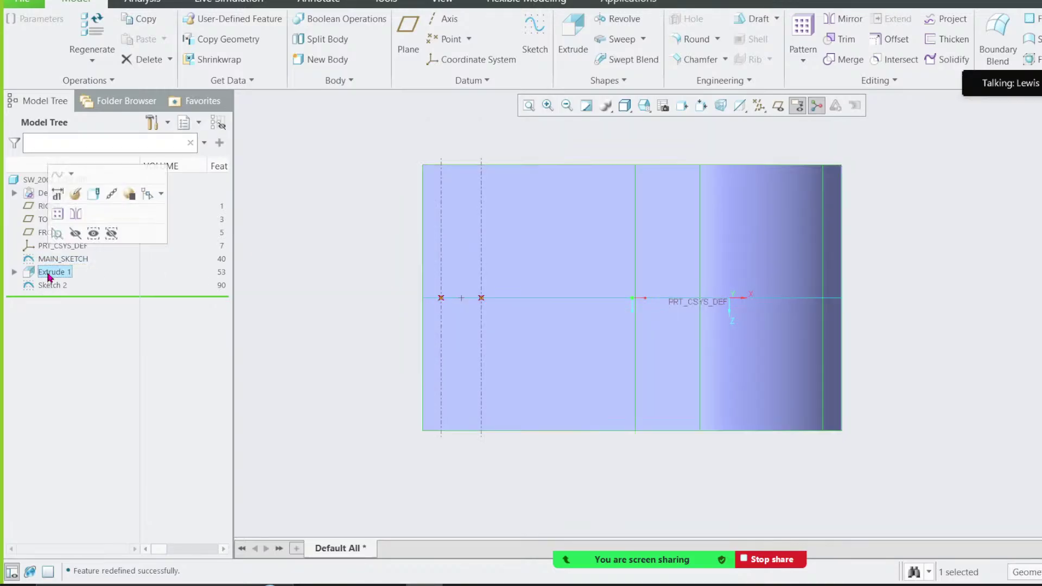
left_click(276, 290)
left_click(51, 286)
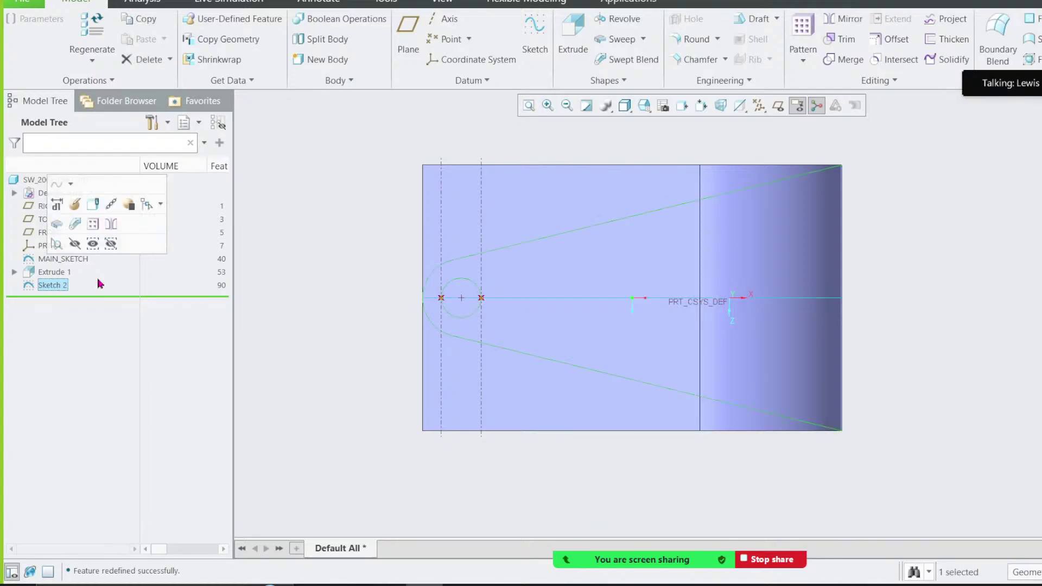
mouse_move(352, 309)
middle_mouse_down()
mouse_move(350, 262)
mouse_move(362, 254)
mouse_move(360, 269)
middle_mouse_up()
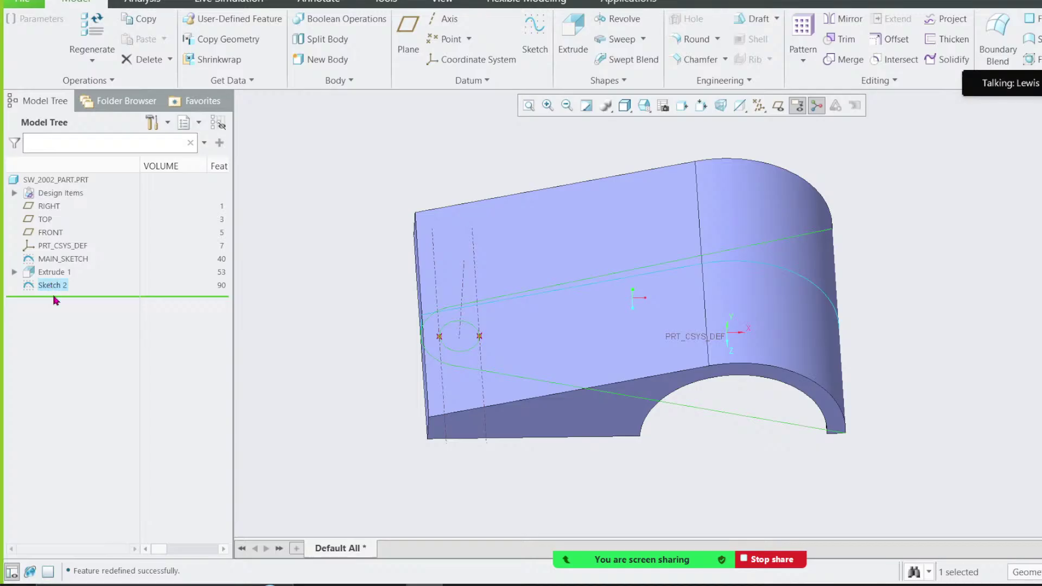
Step: Convert the small inner circle in Sketch 2 to construction geometry and finish the sketch
right_click(51, 286)
left_click(83, 223)
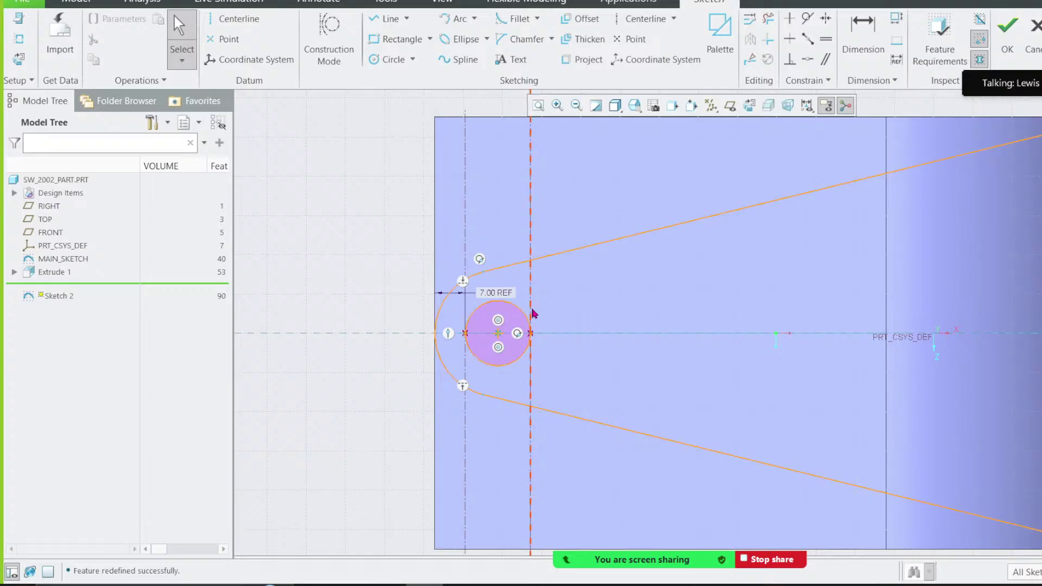
left_click(525, 316)
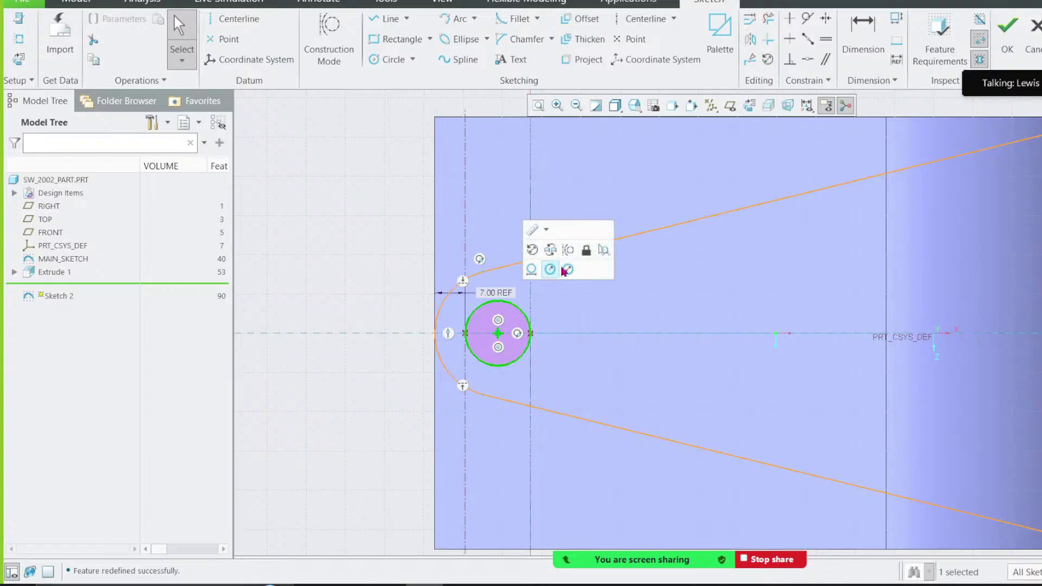
left_click(569, 257)
scroll(295, 277, "down", 2)
scroll(467, 320, "up", 4)
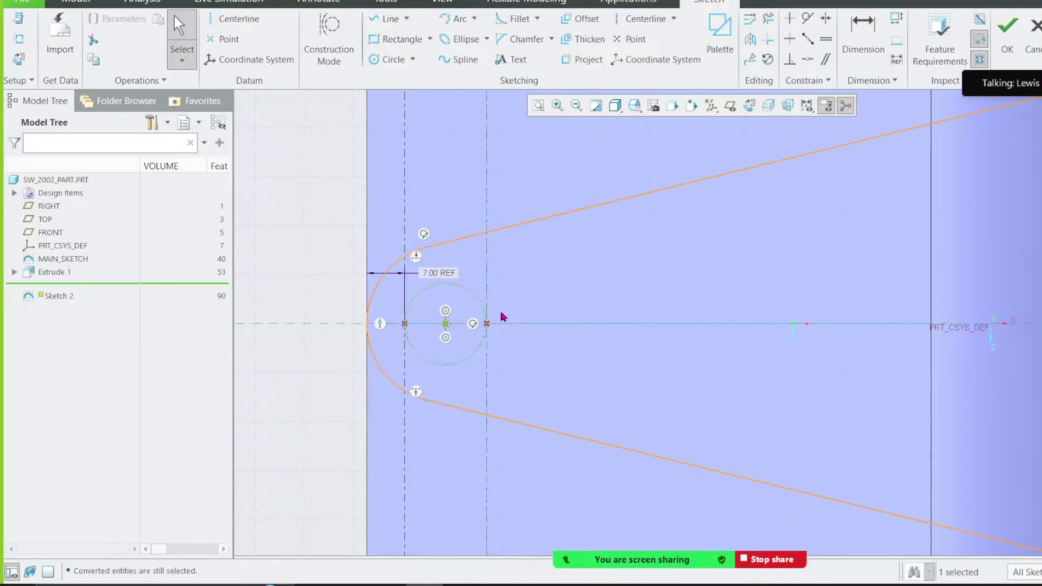
left_click(1007, 30)
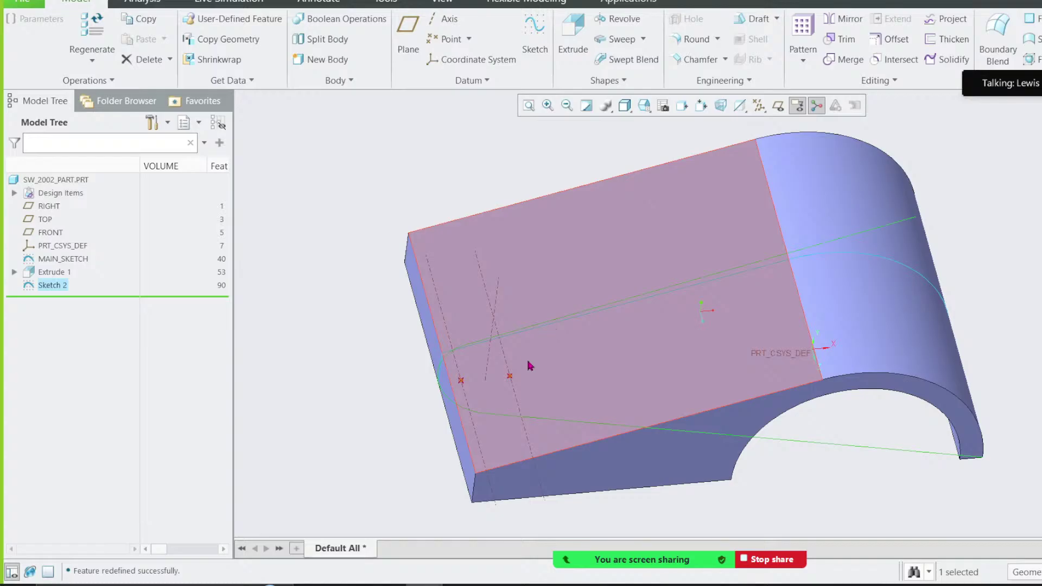
right_click(50, 288)
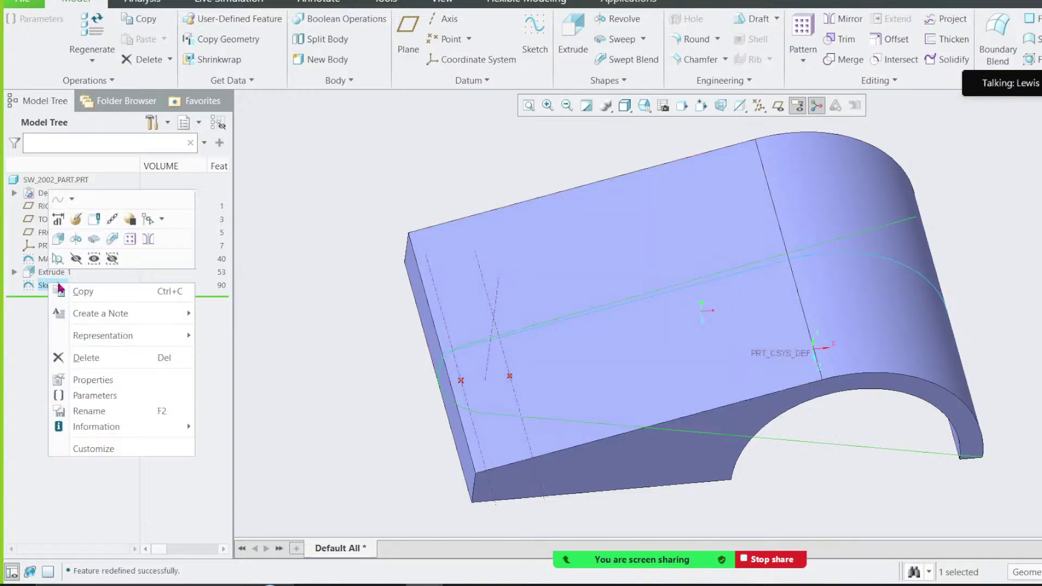
left_click(79, 218)
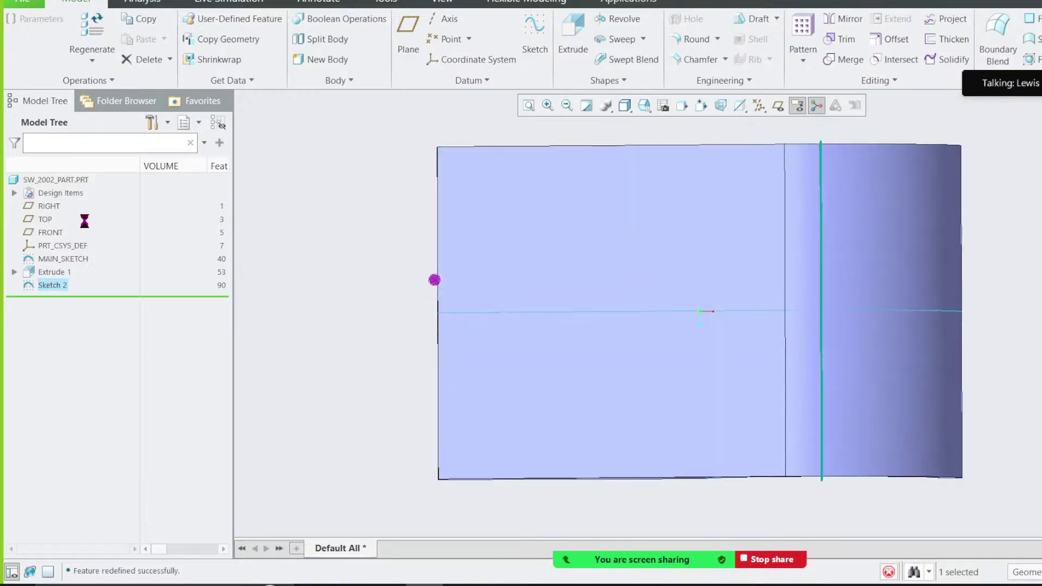
left_click(729, 258)
left_click(739, 281)
left_click(823, 403)
left_click(847, 426)
middle_click(846, 426)
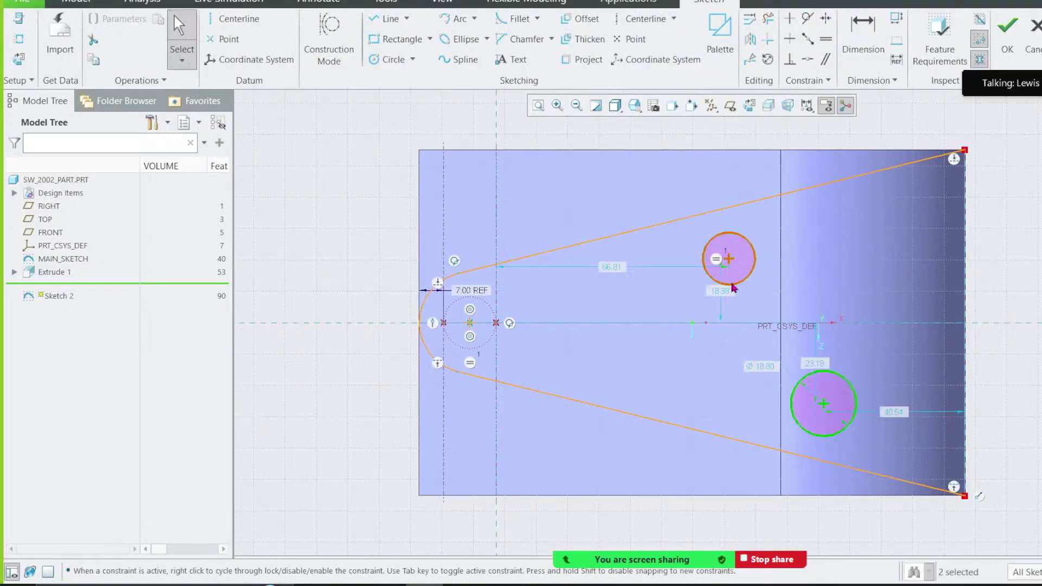
left_click(1035, 28)
left_click(626, 309)
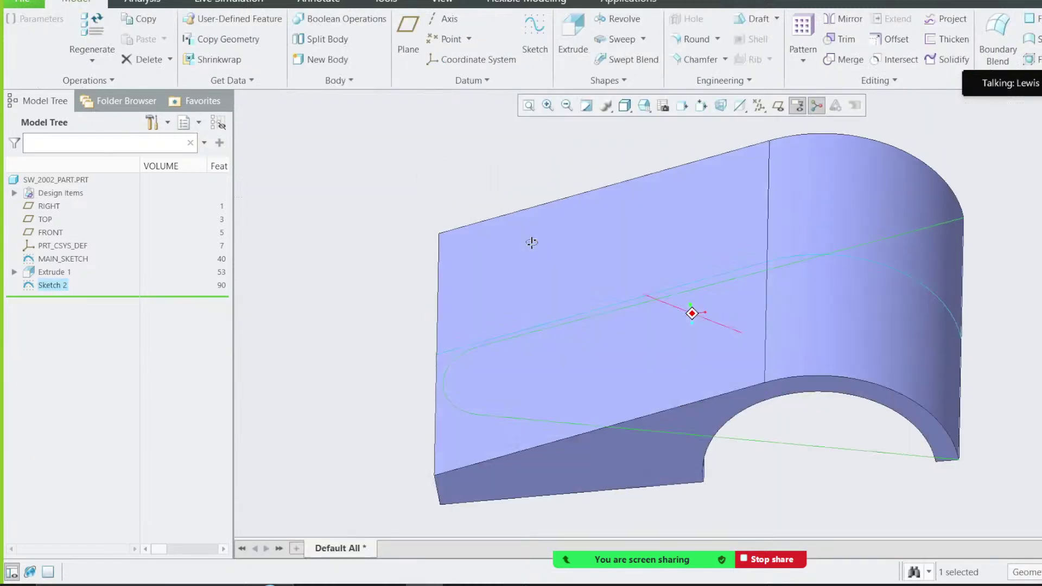
Step: Extrude the Sketch 2 outline upward as a surface with a depth of 100
left_click(573, 38)
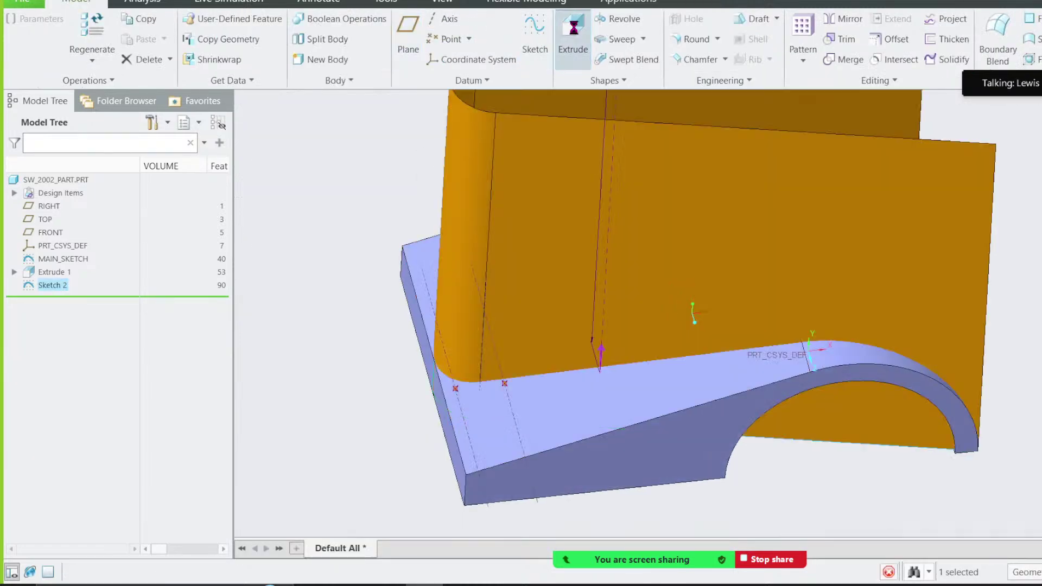
middle_click_drag(457, 257, 234, 119)
middle_click_drag(609, 219, 637, 225)
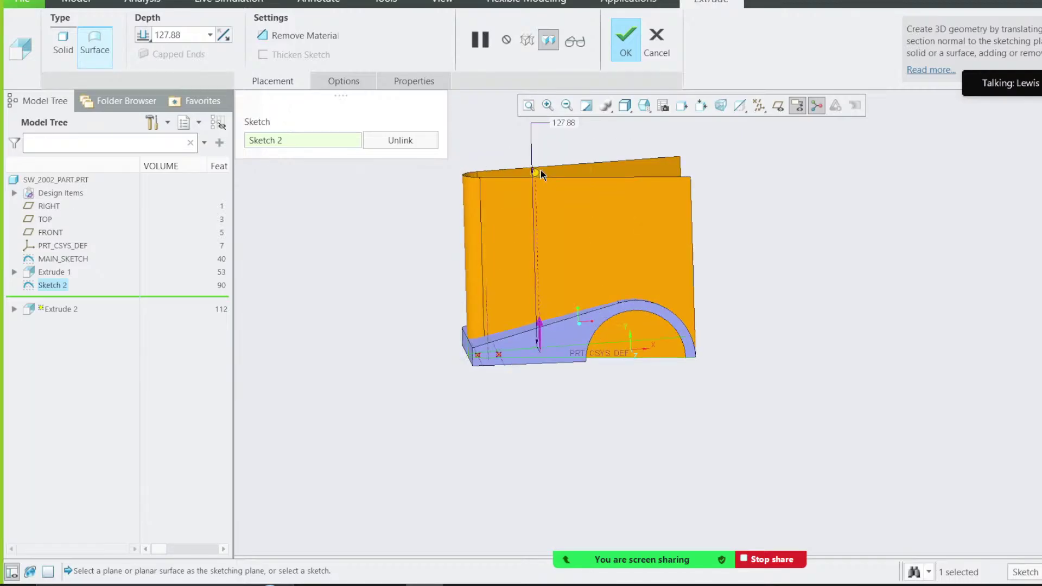
mouse_move(535, 172)
left_mouse_down()
mouse_move(536, 242)
mouse_move(536, 165)
mouse_move(548, 187)
left_mouse_up()
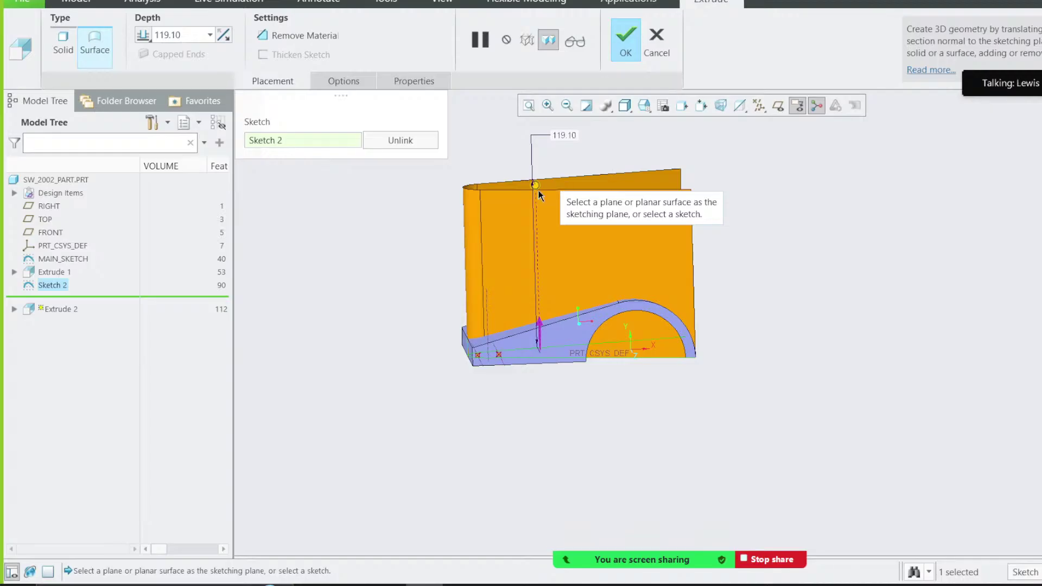
left_click_drag(536, 185, 541, 236)
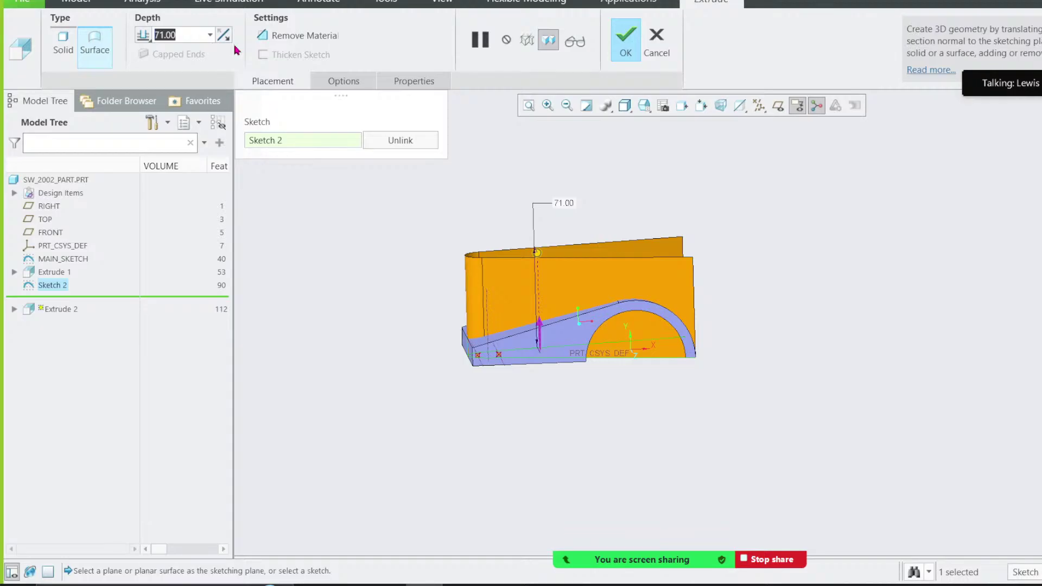
type("100")
key("Return")
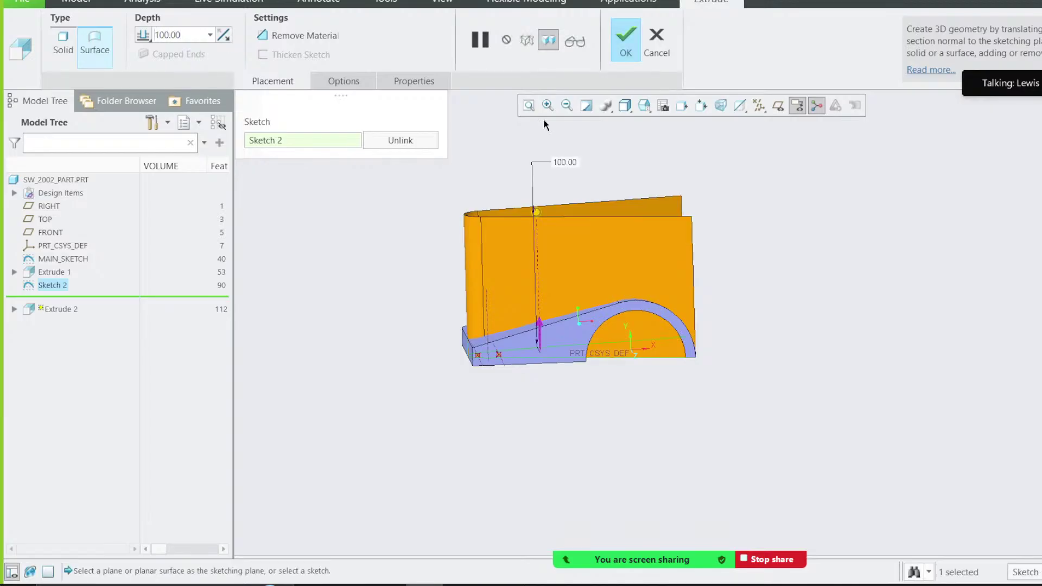
left_click(627, 38)
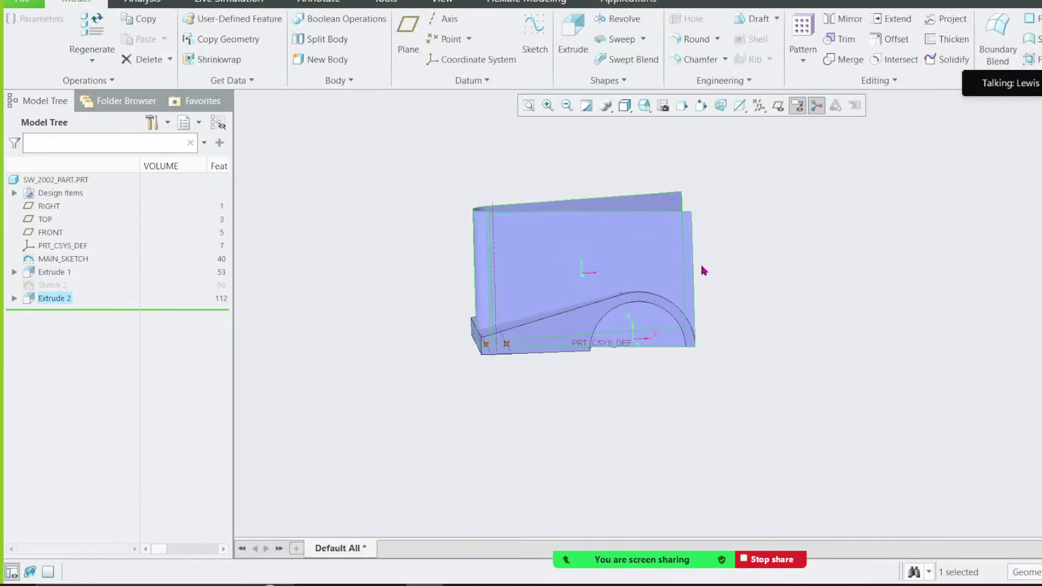
left_click(572, 322)
left_click(63, 259)
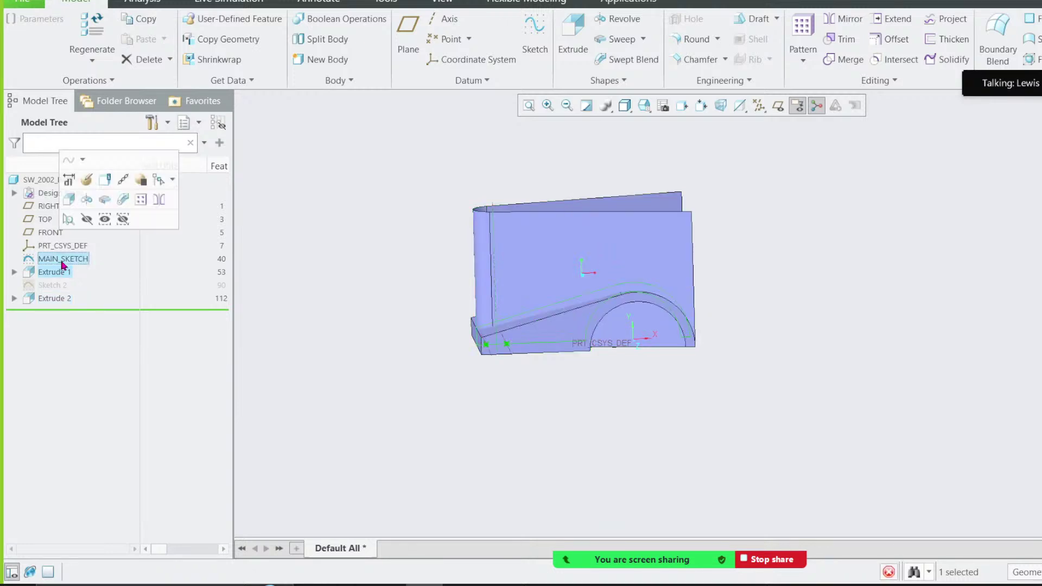
left_click(87, 181)
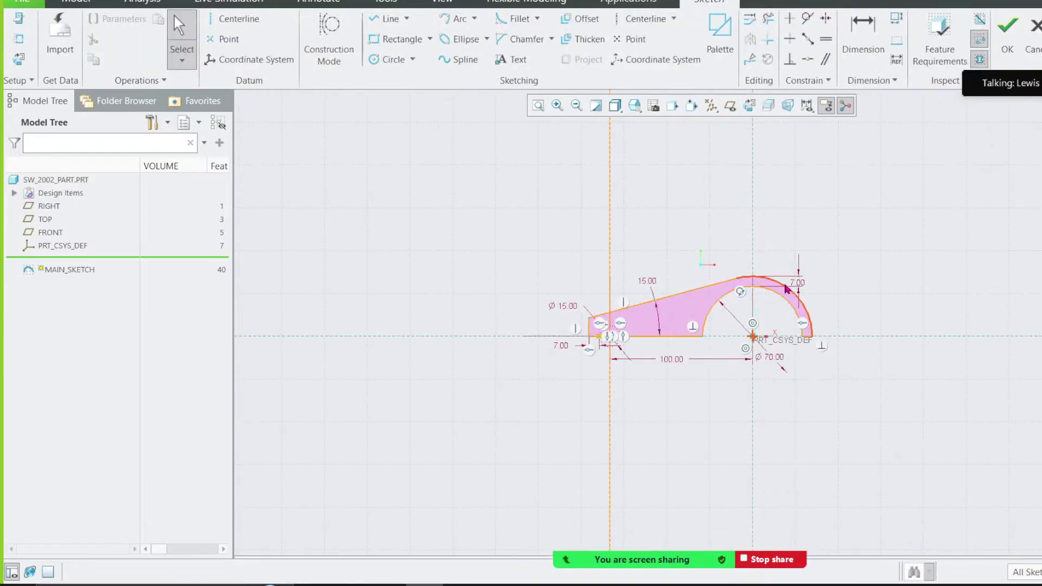
left_click(1035, 33)
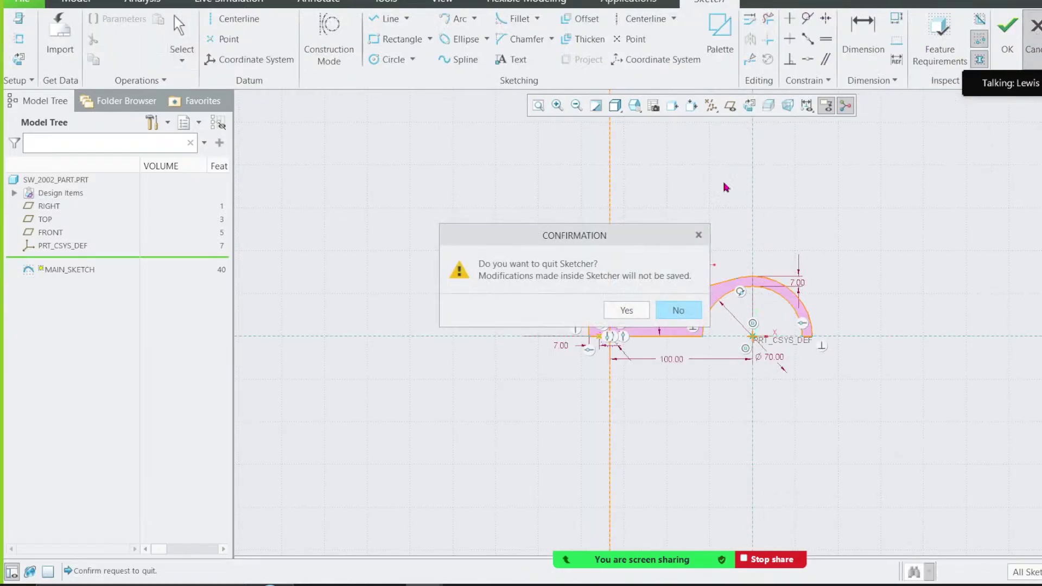
left_click(625, 309)
left_click(52, 298)
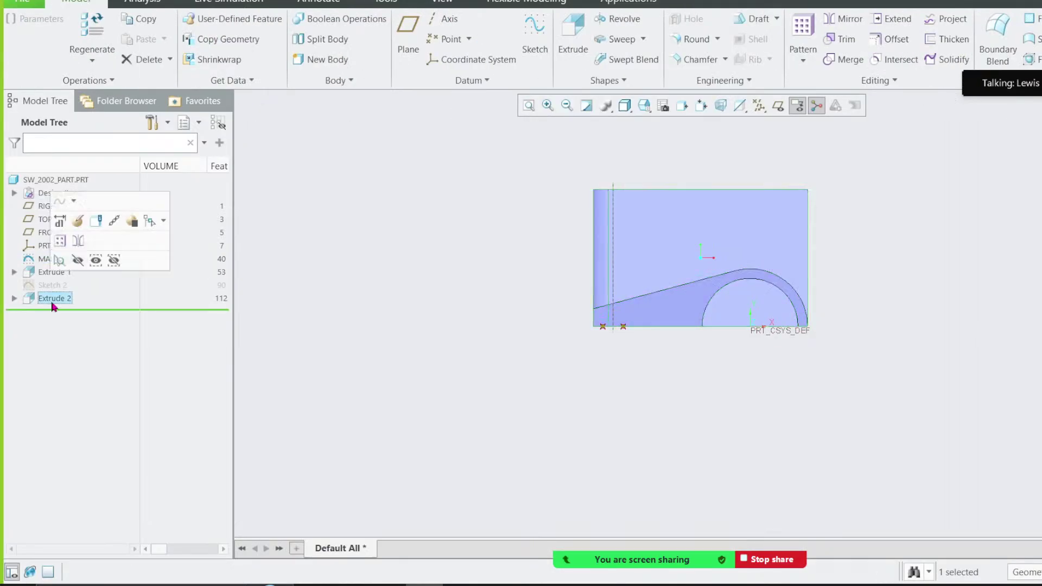
left_click(77, 221)
double_click(181, 34)
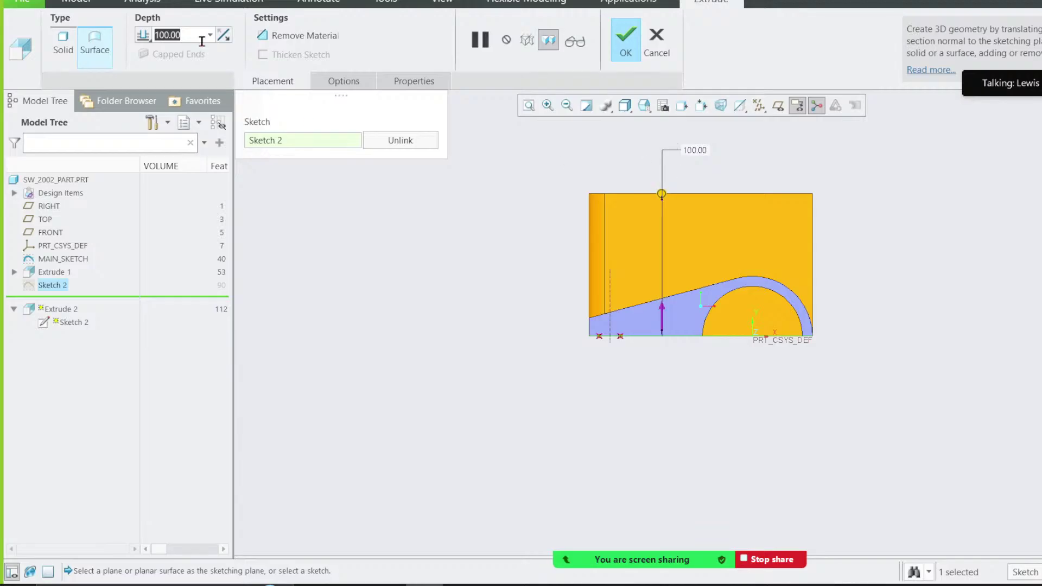
left_click(625, 36)
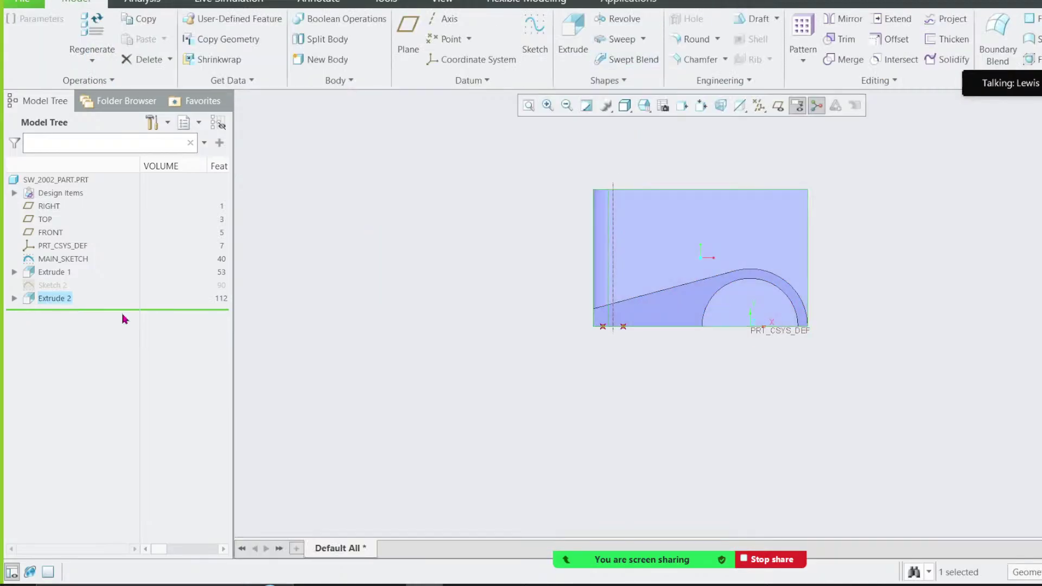
Step: Roll the model back to before Extrude 2 and add a horizontal datum centerline in MAIN_SKETCH, tangent to the outer arc's highest point
left_click_drag(119, 313, 109, 291)
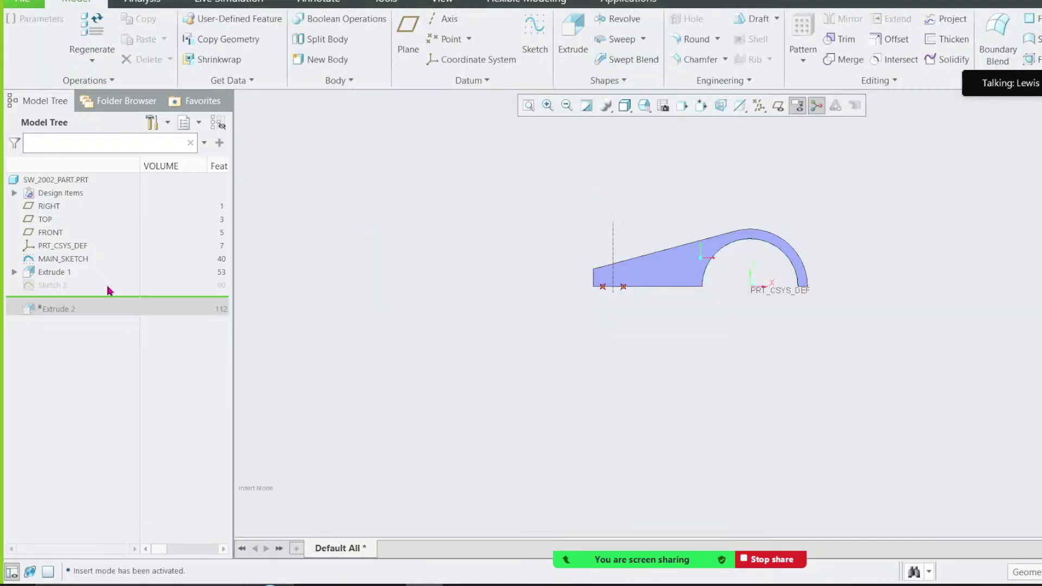
left_click(61, 258)
left_click(82, 186)
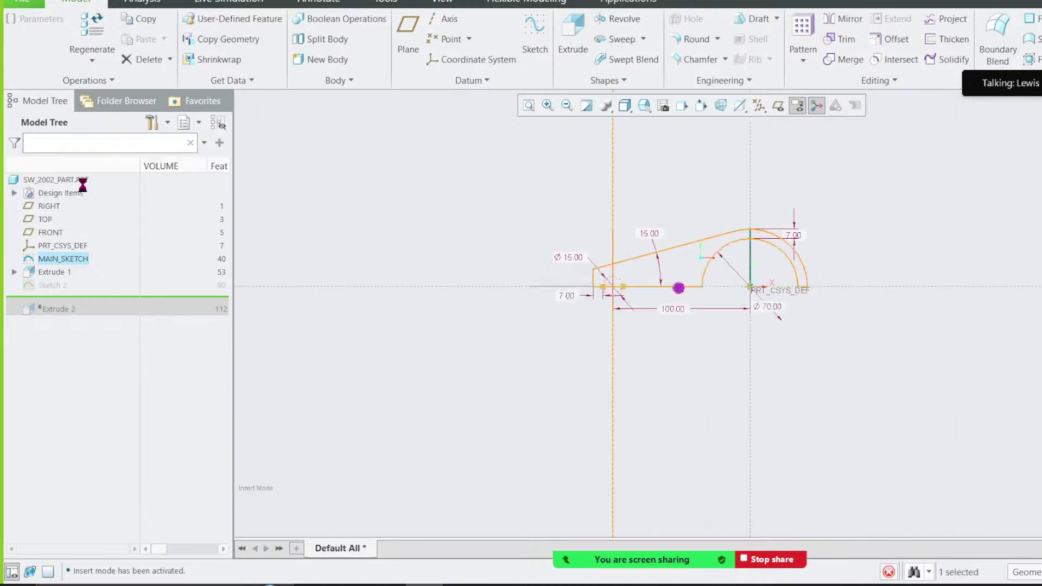
scroll(796, 192, "down", 5)
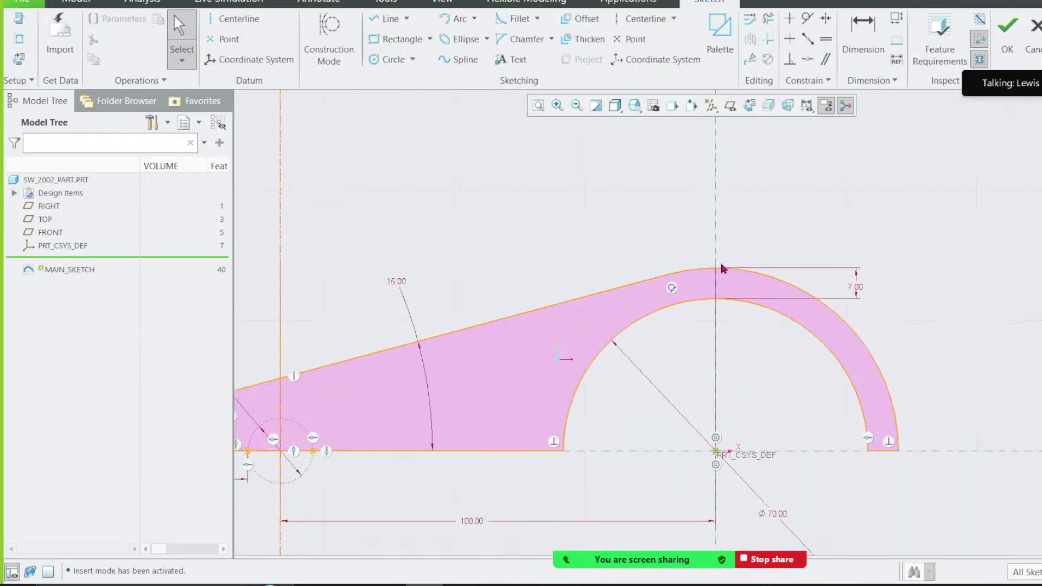
scroll(723, 268, "down", 1)
scroll(759, 200, "up", 1)
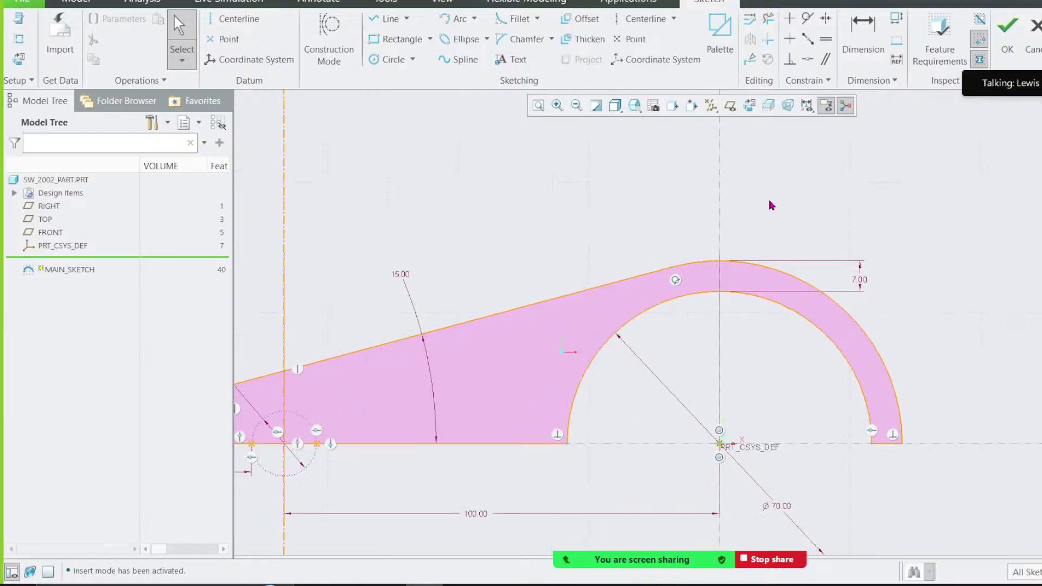
scroll(771, 204, "up", 2)
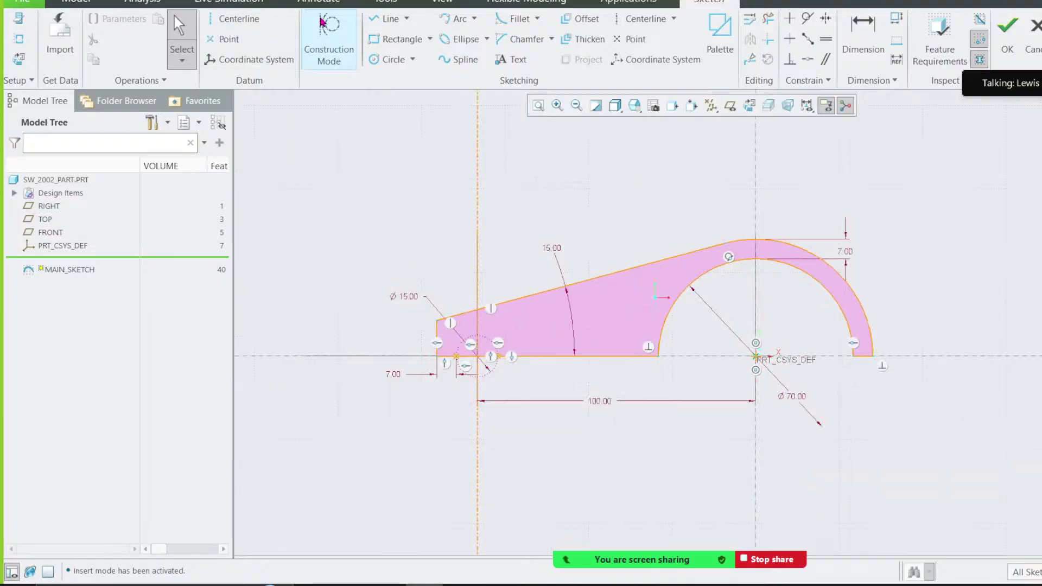
left_click(236, 19)
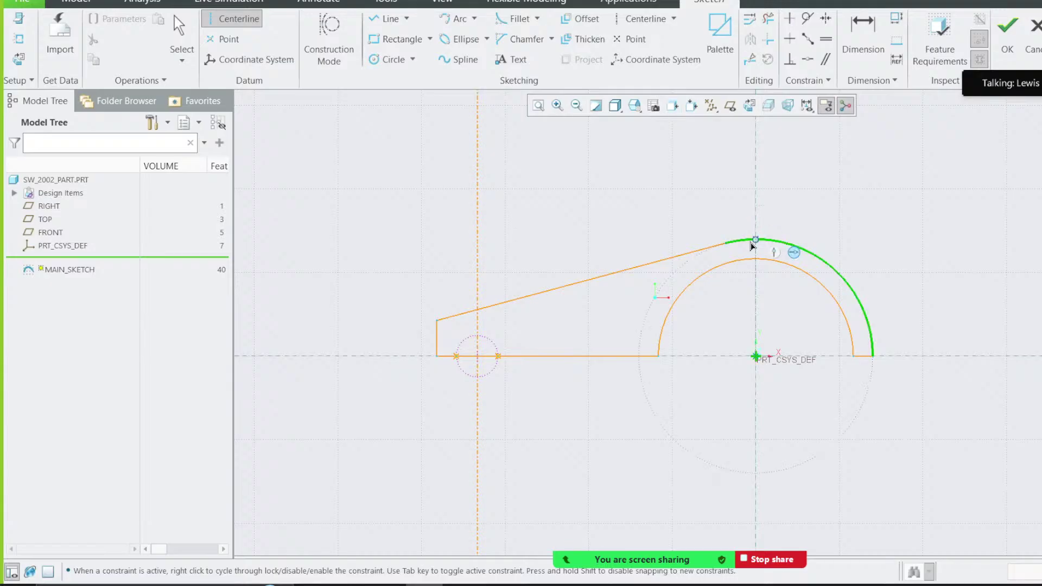
left_click(476, 239)
left_click(755, 239)
middle_click(761, 237)
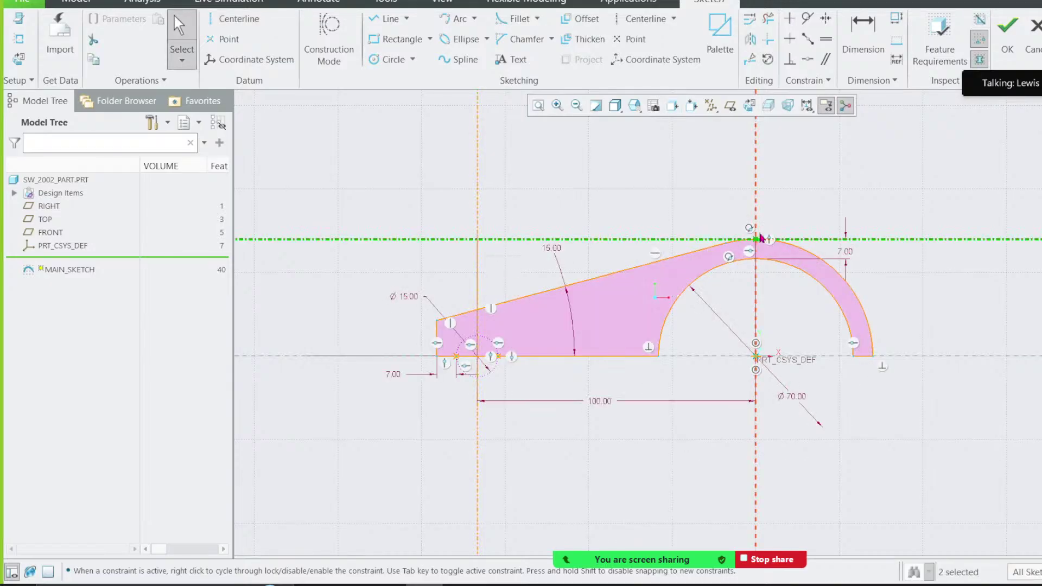
Step: Place a datum point in MAIN_SKETCH where the horizontal centerline touches the outer arc's highest point and finish the sketch
left_click(227, 40)
left_click(760, 240)
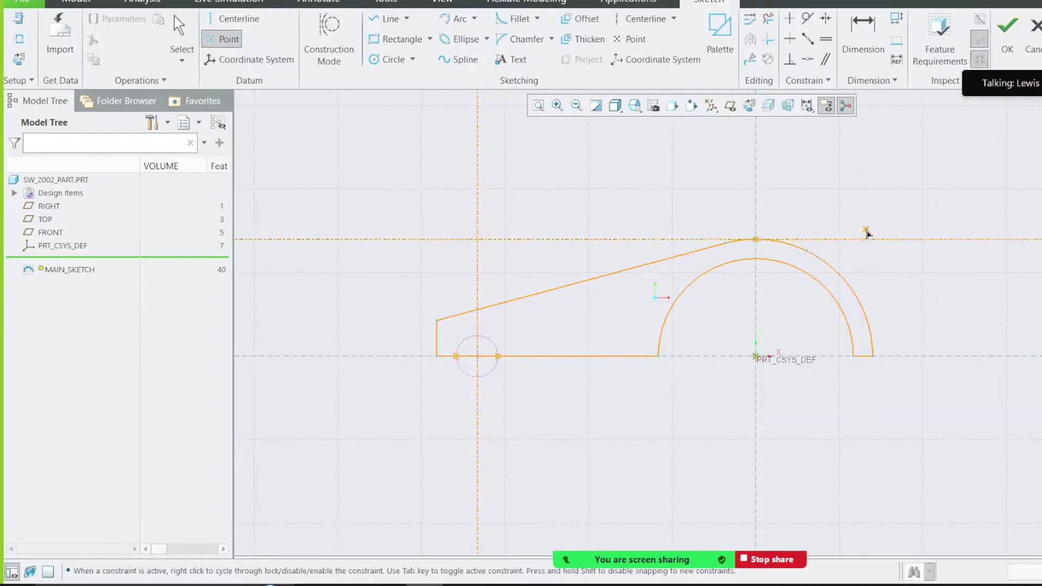
middle_click(864, 229)
left_click(1007, 32)
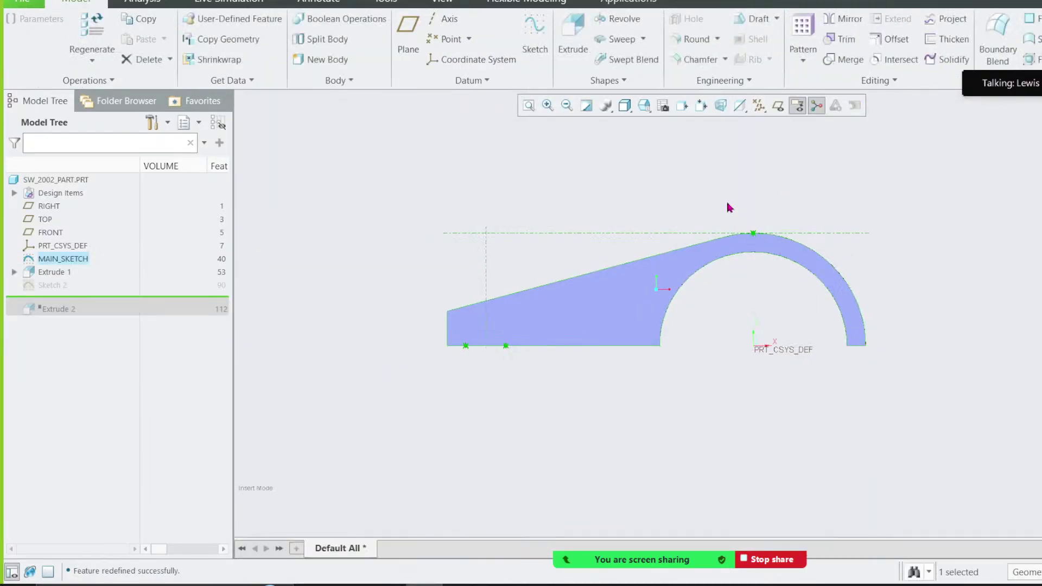
Step: Resume Extrude 2 and change its depth to To Reference, using the datum point at the top of the outer arc
left_click(517, 253)
left_click_drag(120, 301, 120, 315)
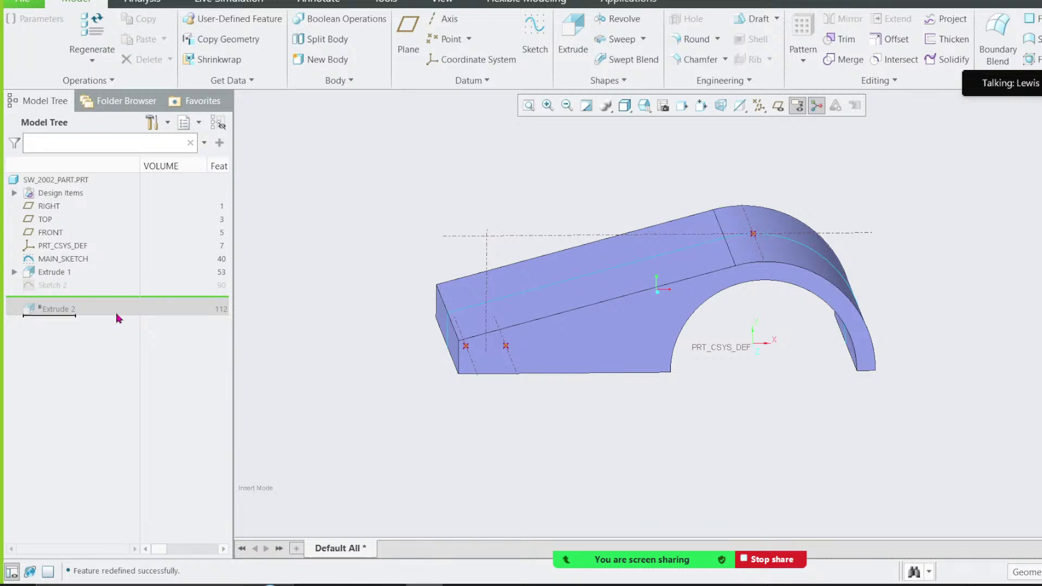
left_click(60, 301)
left_click(82, 217)
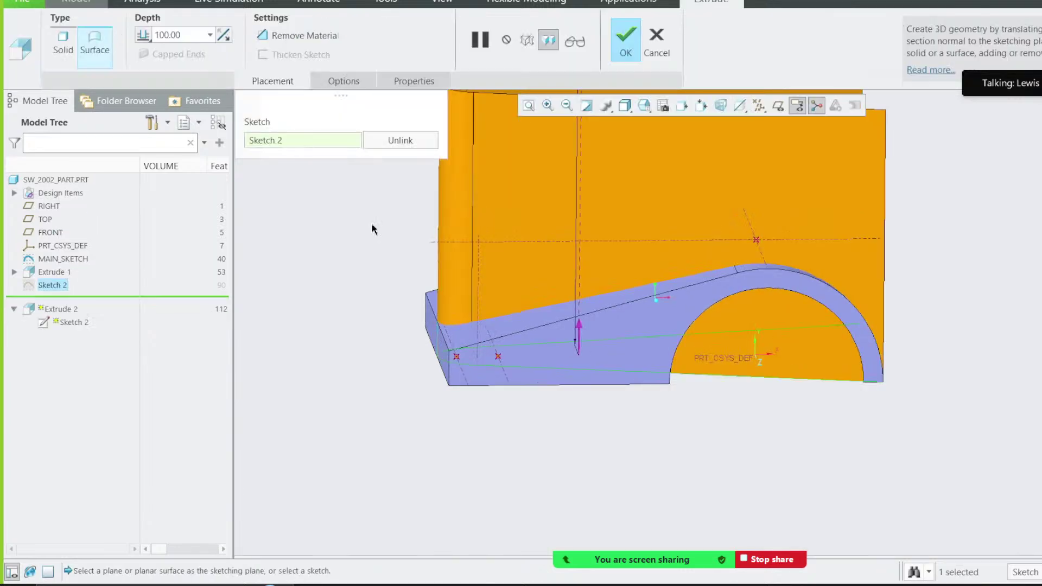
left_click(148, 37)
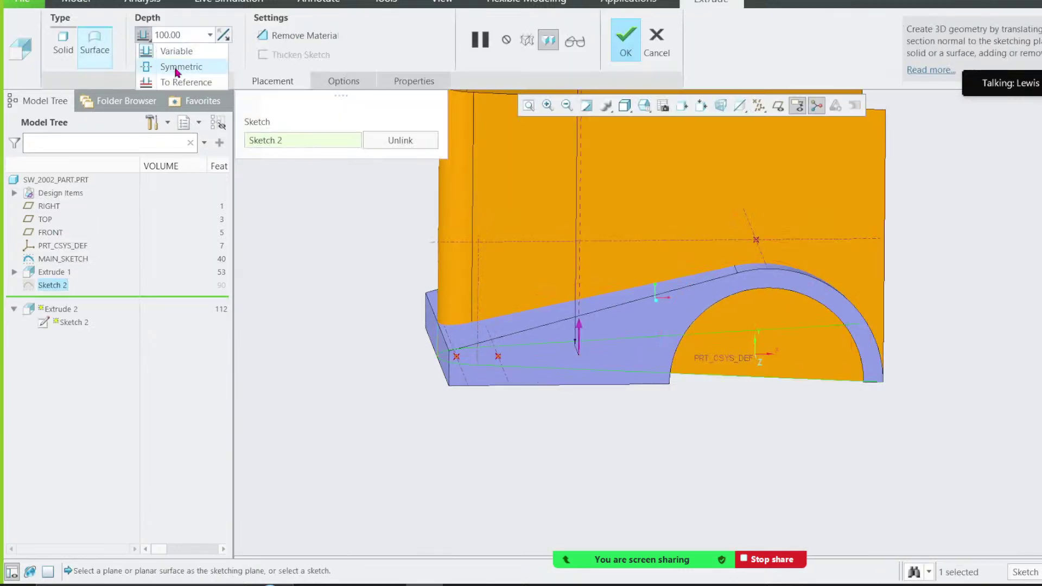
left_click(187, 81)
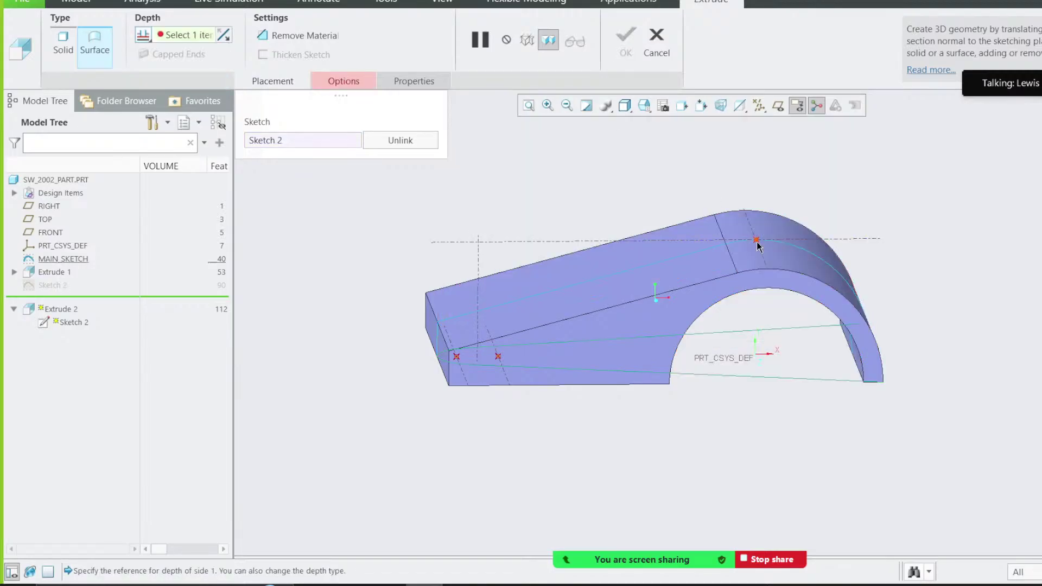
left_click(756, 239)
left_click(624, 41)
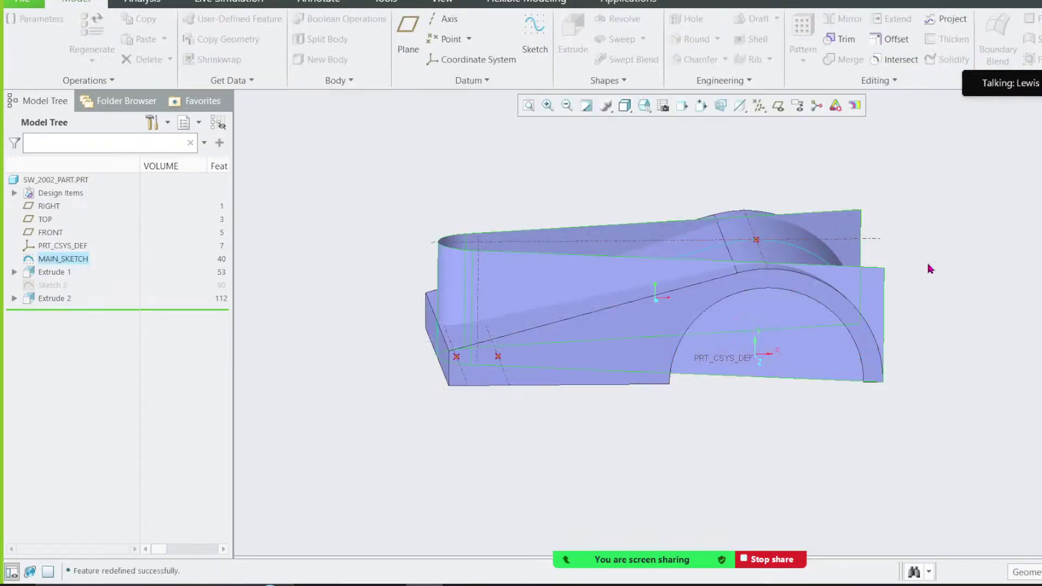
left_click(981, 265)
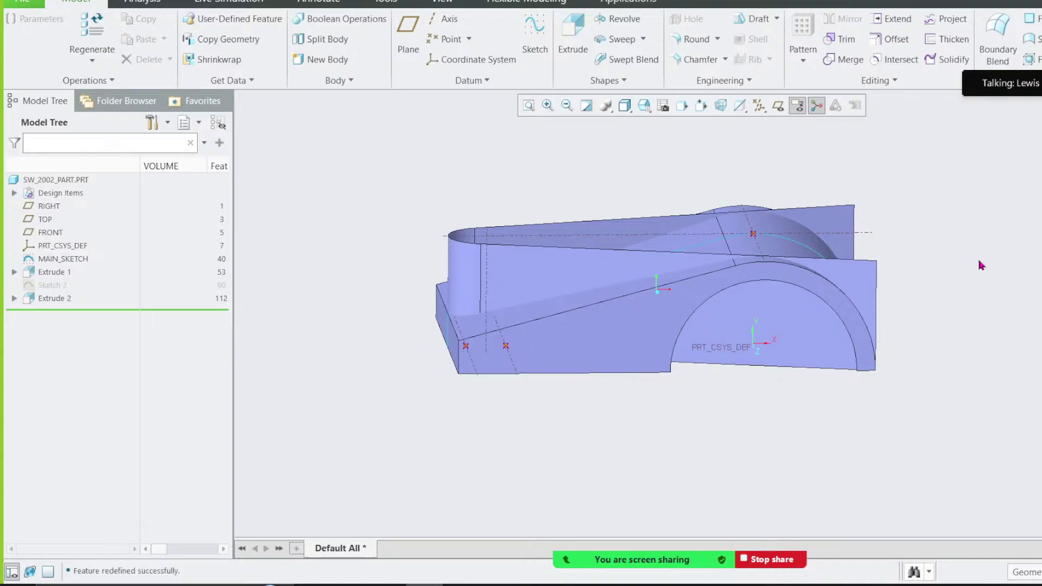
Step: Test how the model responds to setting the 70 diameter arc in MAIN_SKETCH to 80, and undo the change
left_click(57, 260)
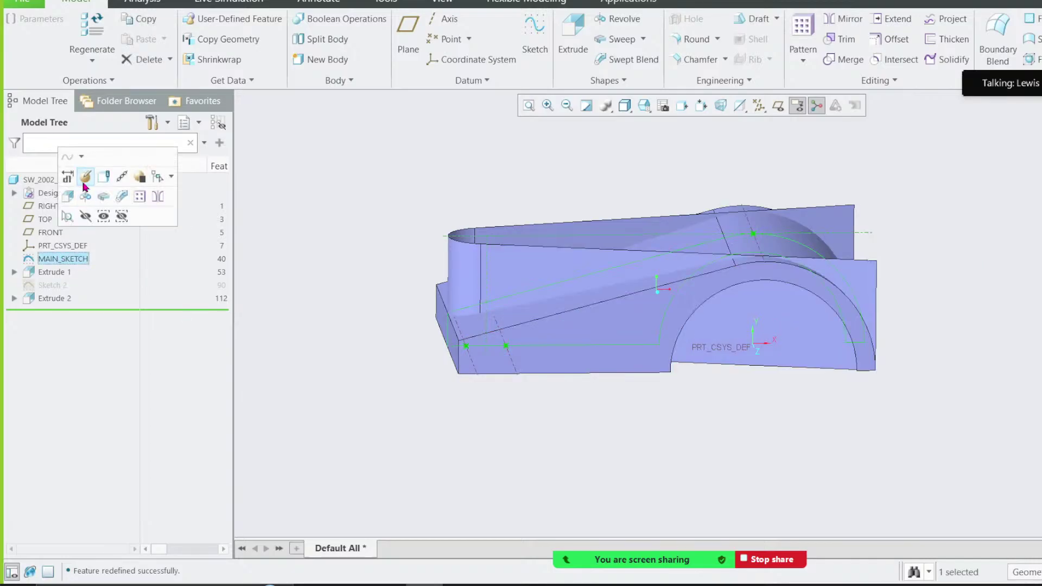
left_click(85, 180)
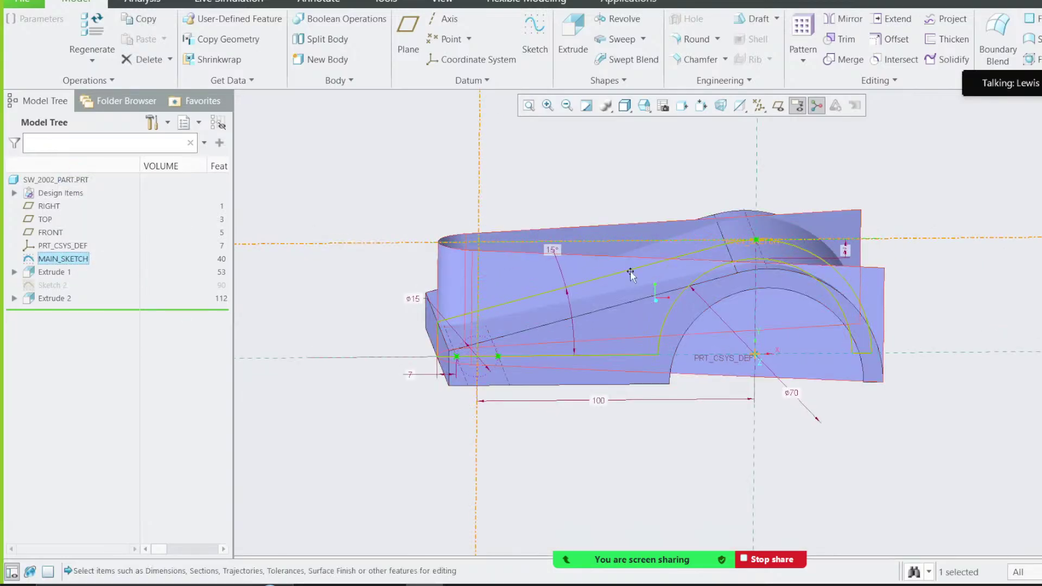
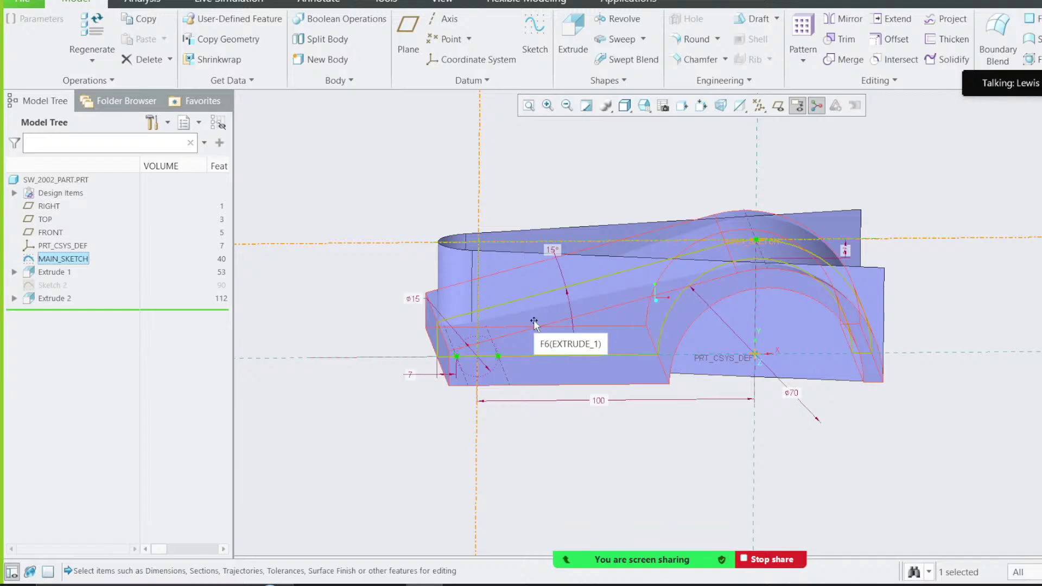
double_click(633, 161)
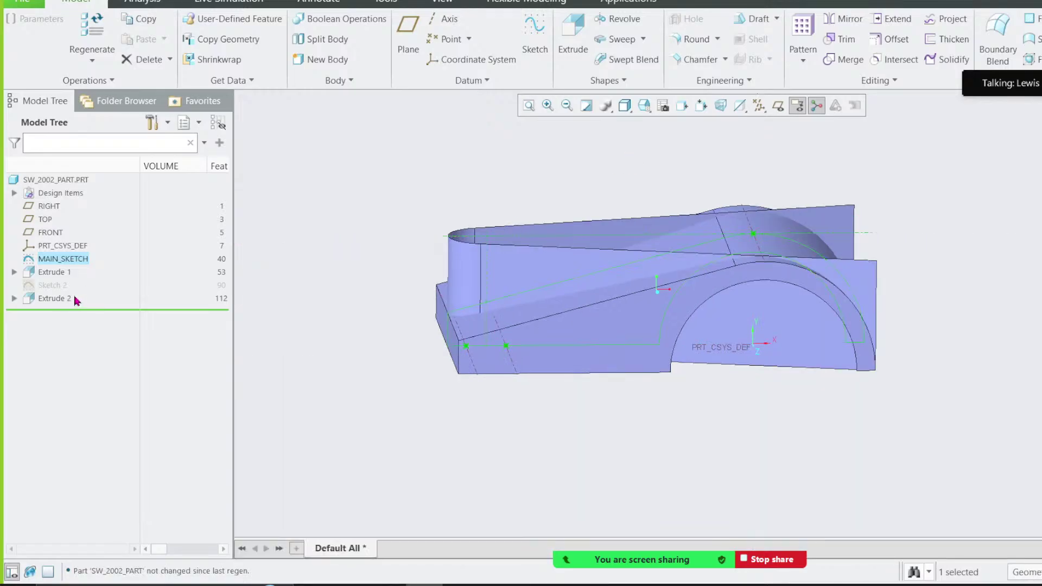
right_click(72, 263)
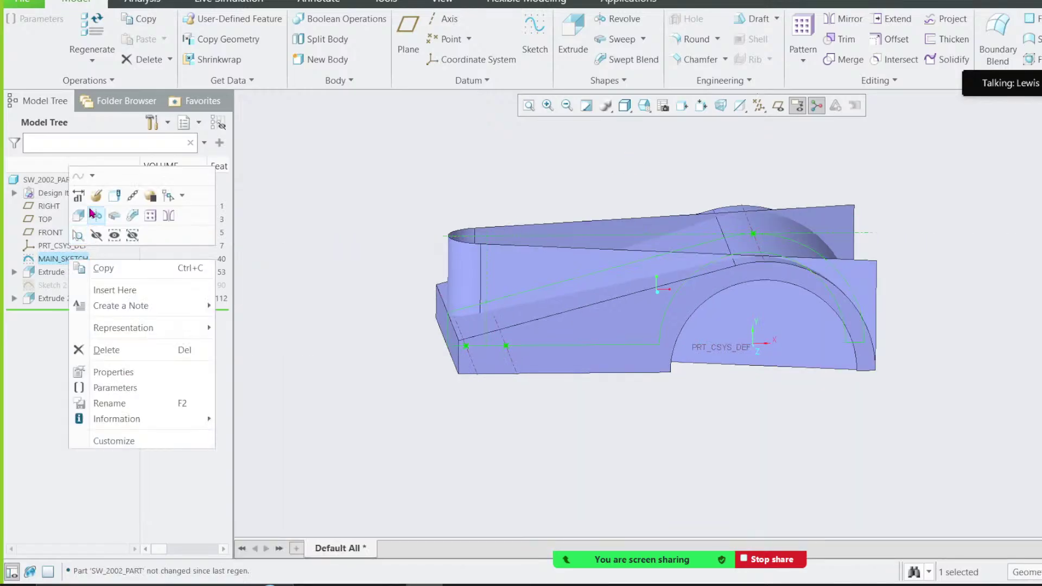
left_click(84, 199)
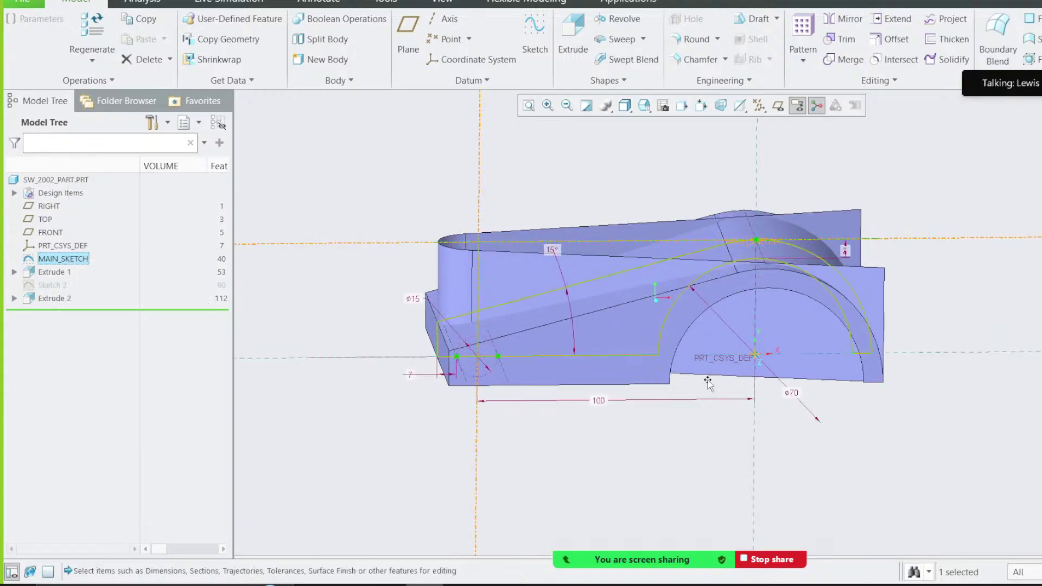
double_click(792, 393)
type("80")
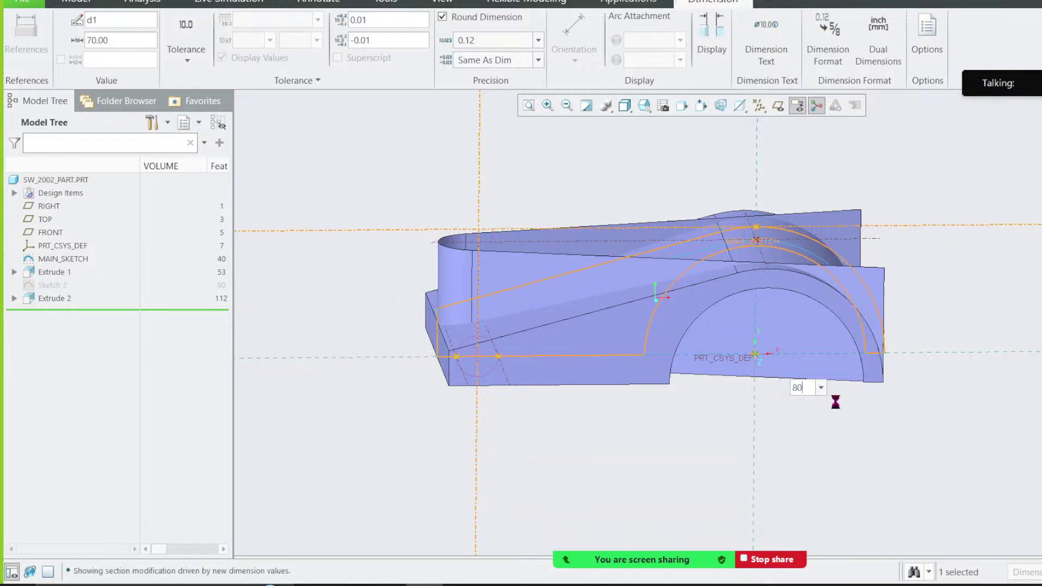
key("Return")
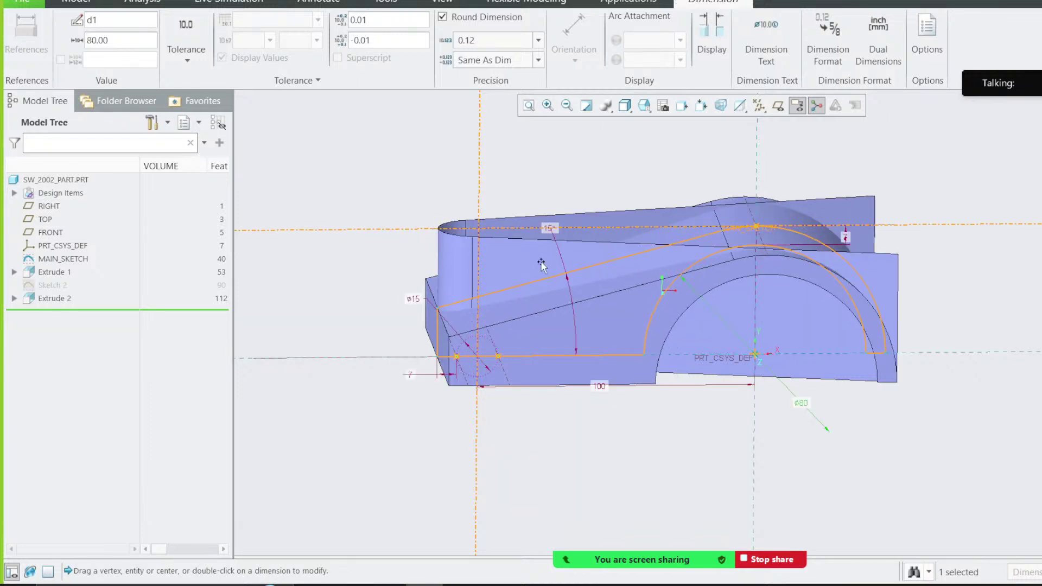
middle_click_drag(543, 273, 556, 277)
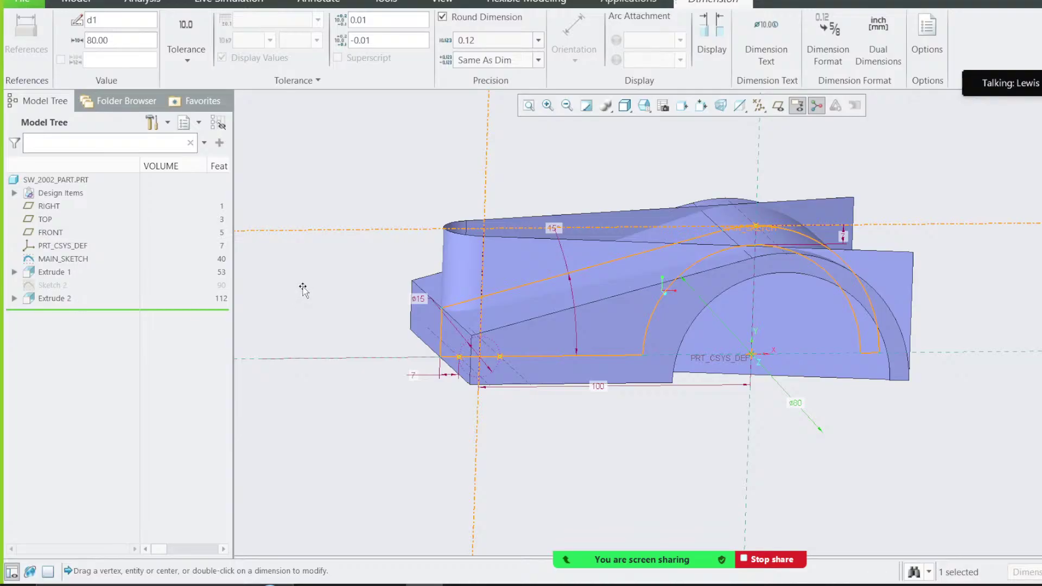
left_click(445, 172)
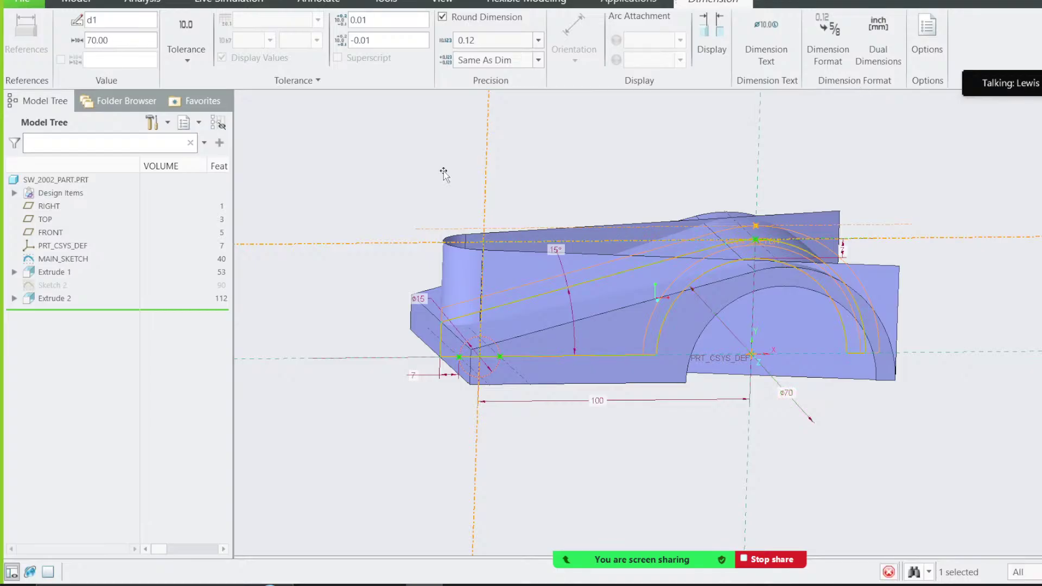
Step: Merge the Extrude 1 and Extrude 2 quilts, keeping the body portion inside the tapered, round-nosed outline
middle_click_drag(648, 153, 633, 188)
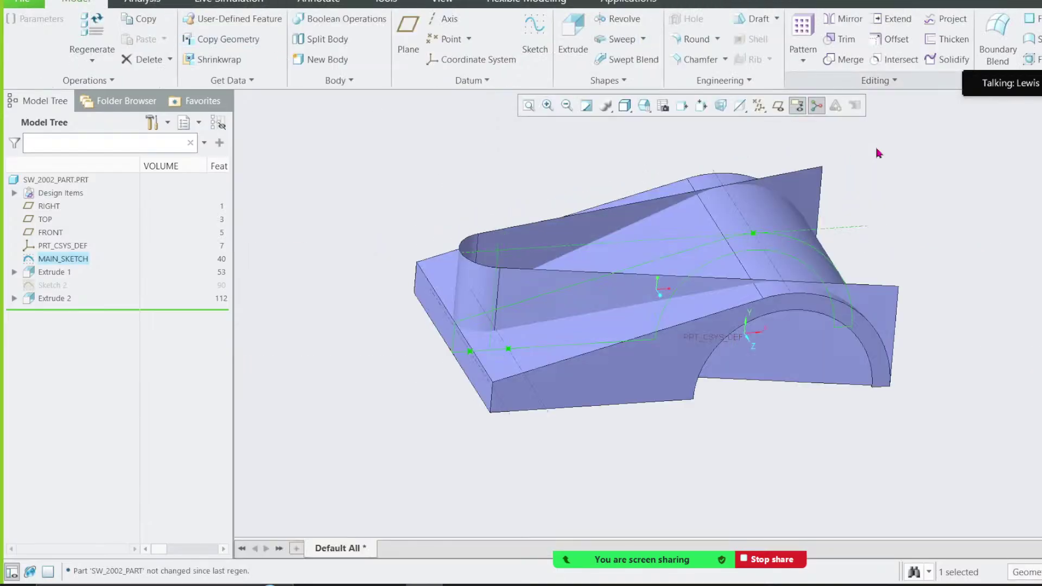
left_click(843, 60)
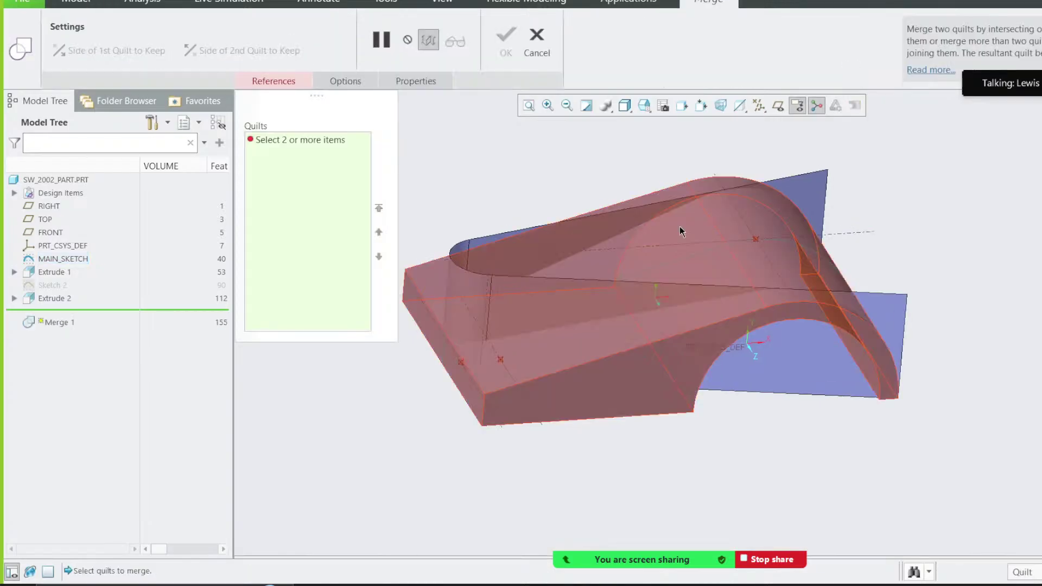
left_click(533, 302)
left_click(533, 302, "ctrl")
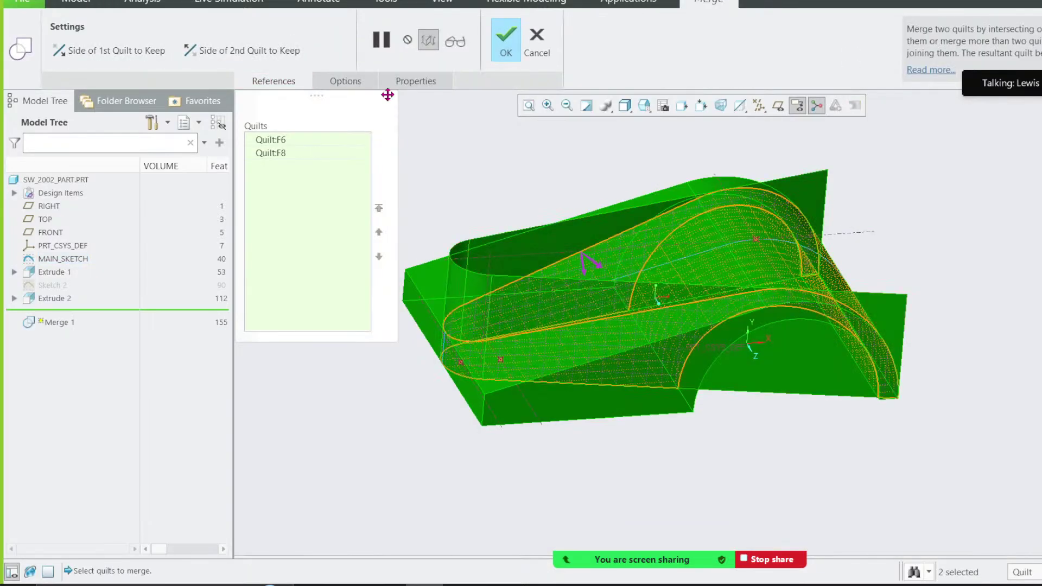
left_click(506, 38)
middle_click_drag(569, 170, 461, 201)
left_click(458, 199)
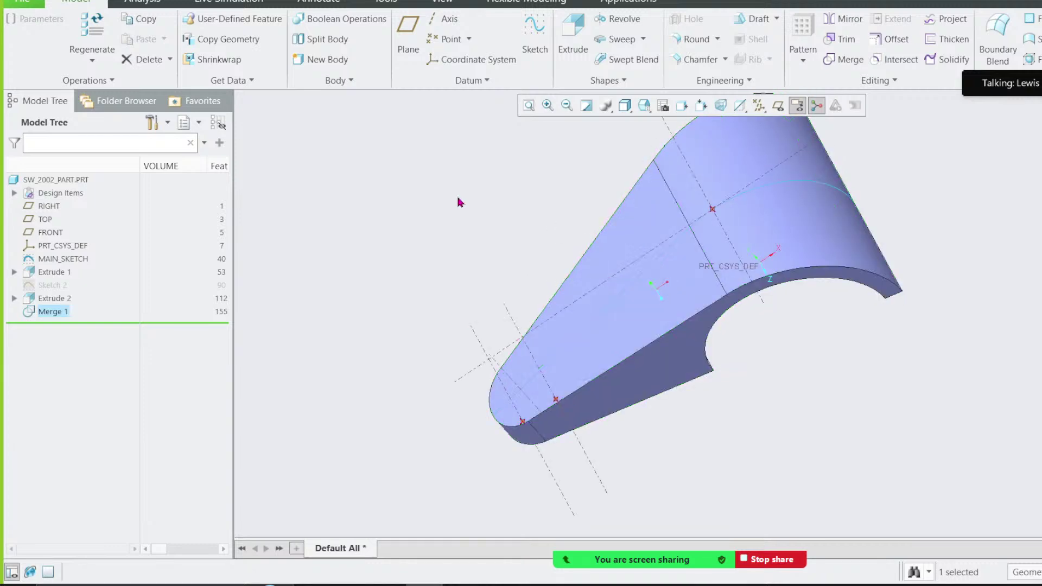
Step: View the model normal to the TOP plane and examine the plan view outline on the reference drawing in Snipping Tool
left_click(45, 219)
left_click(121, 189)
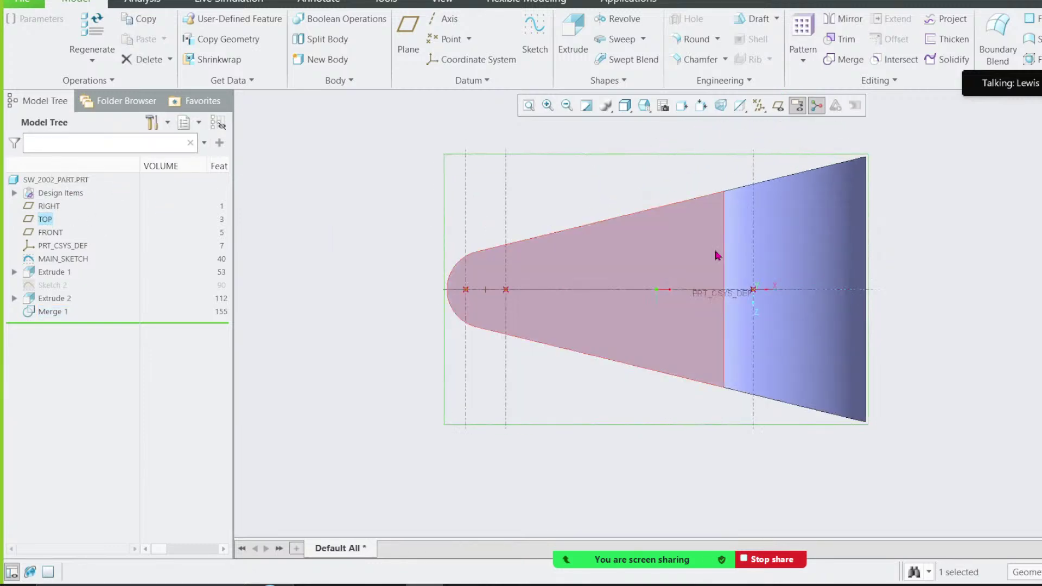
left_click(645, 584)
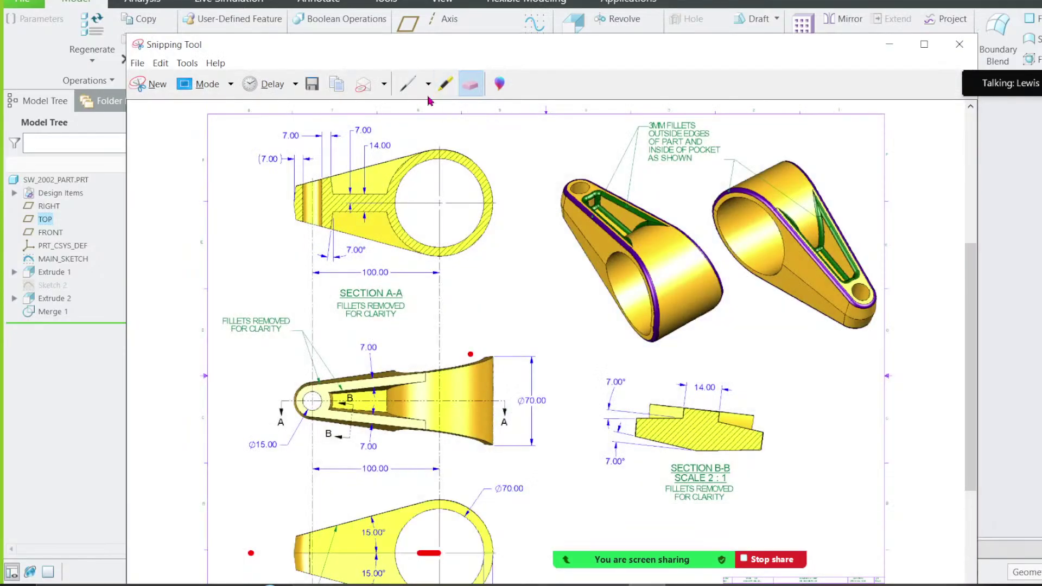
left_click(408, 83)
mouse_move(296, 379)
left_mouse_down()
mouse_move(411, 368)
mouse_move(494, 445)
mouse_move(496, 471)
left_mouse_up()
left_click(470, 85)
left_click(507, 358)
left_click(885, 48)
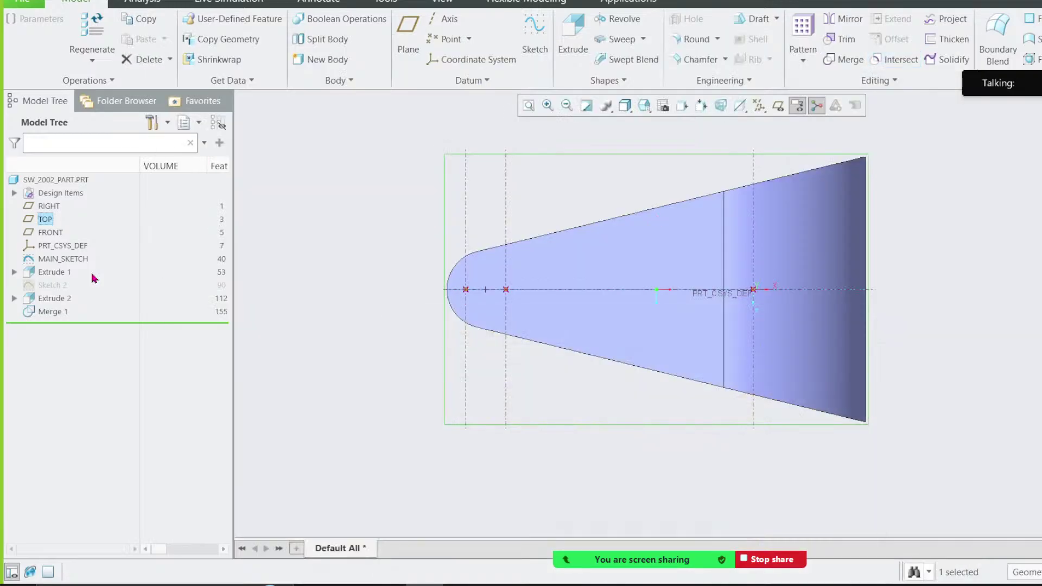
Step: Highlight Extrude 1, Sketch 2, Extrude 2, Merge 1 and MAIN_SKETCH in turn to review the geometry each contributes
left_click(61, 273)
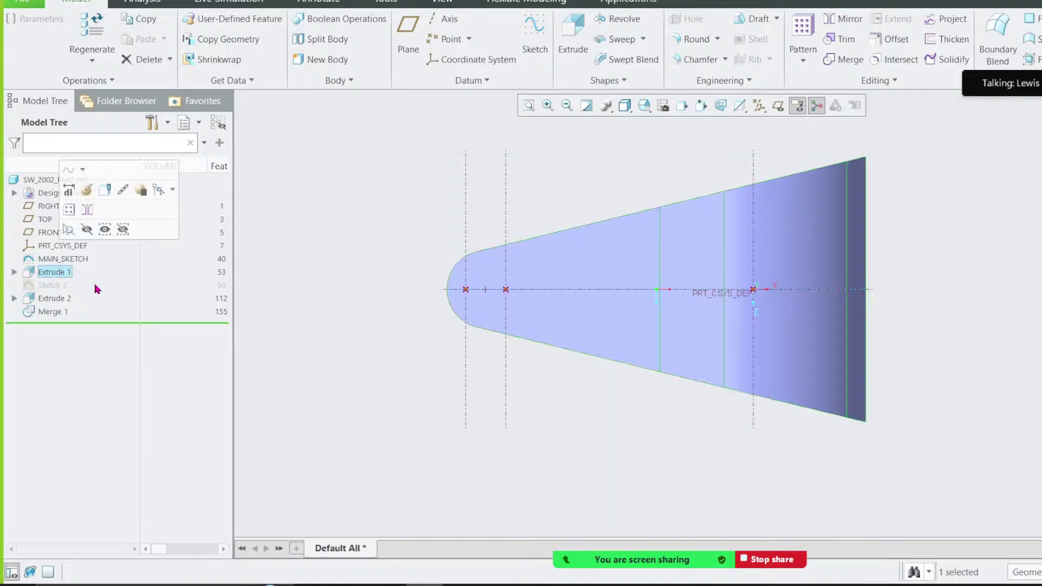
left_click(52, 286)
left_click(54, 298)
left_click(59, 312)
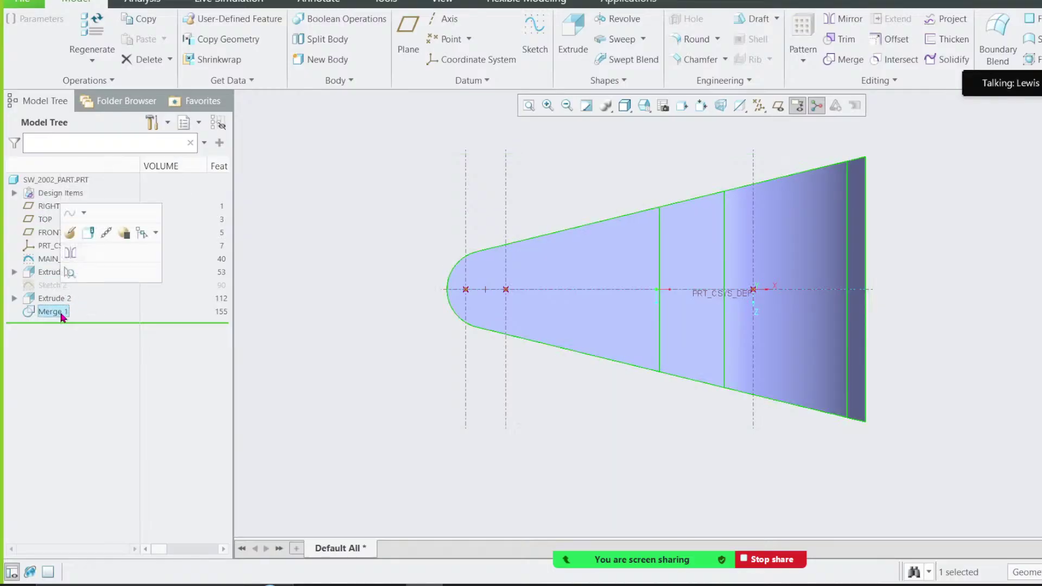
left_click(44, 260)
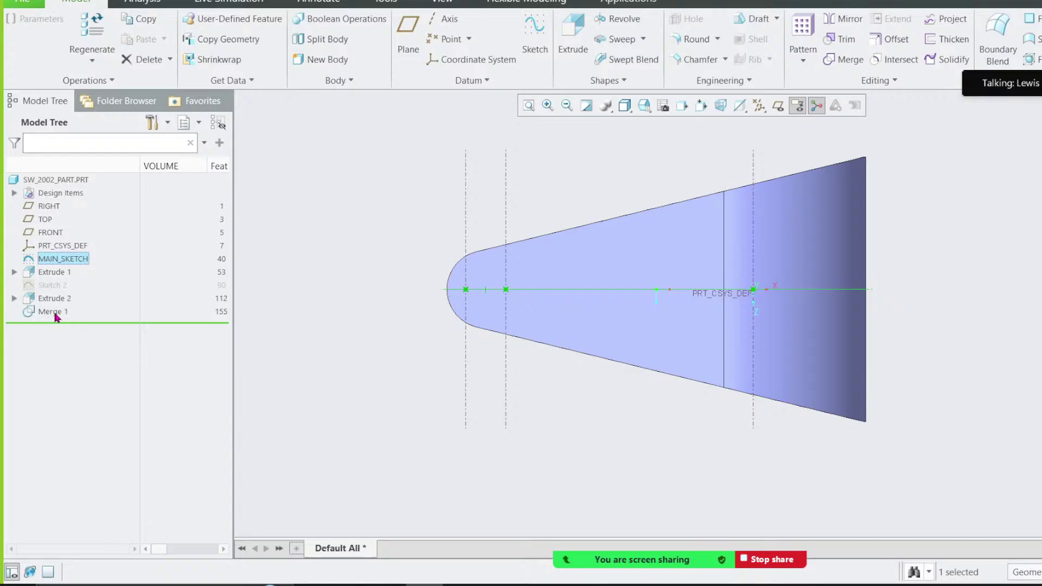
Step: Examine the part's narrow end in Hidden Line display and restore the Shaded With Edges display
scroll(495, 290, "up", 2)
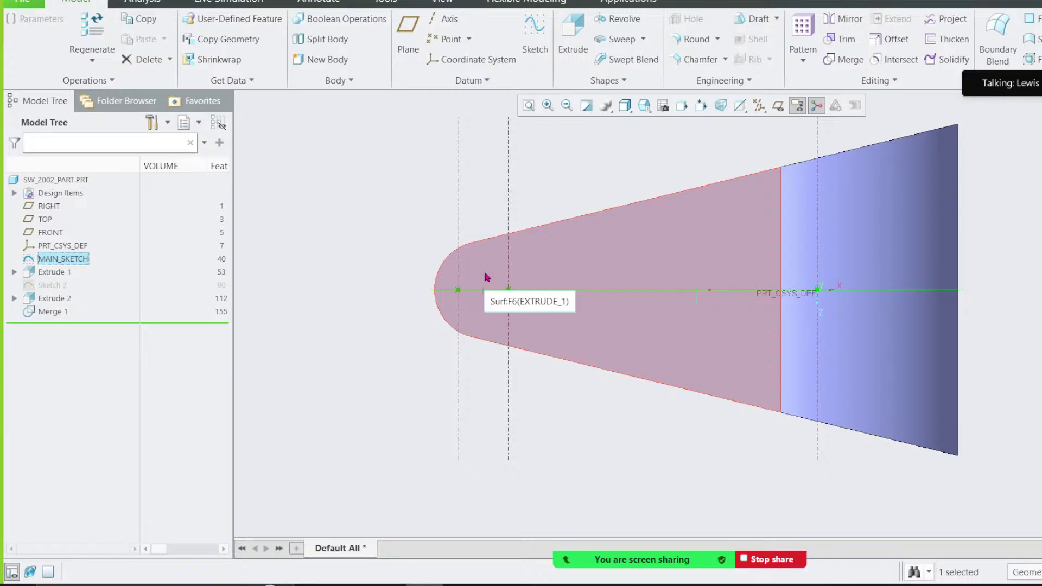
scroll(588, 228, "up", 2)
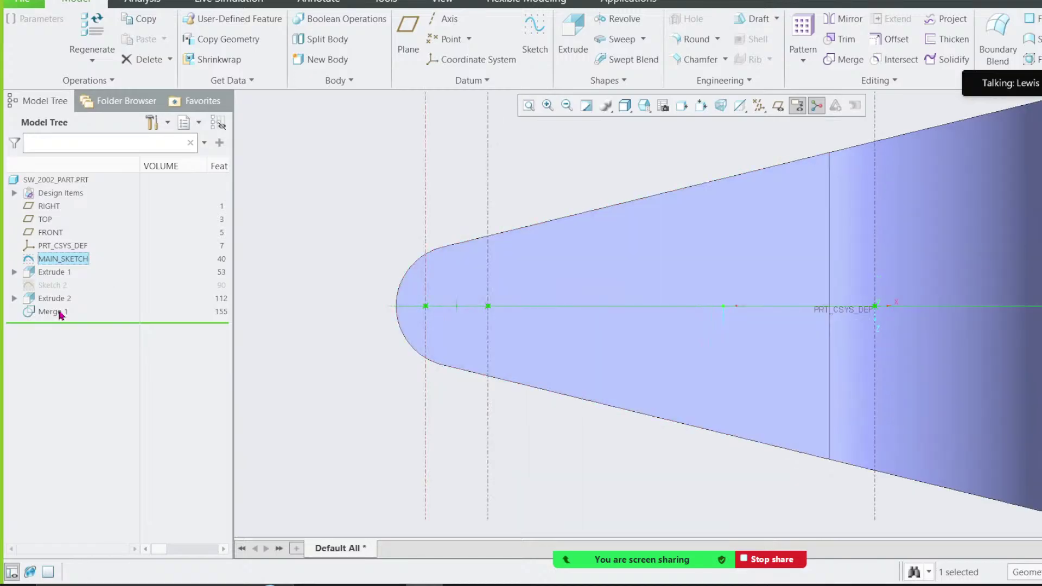
left_click(626, 107)
left_click(663, 186)
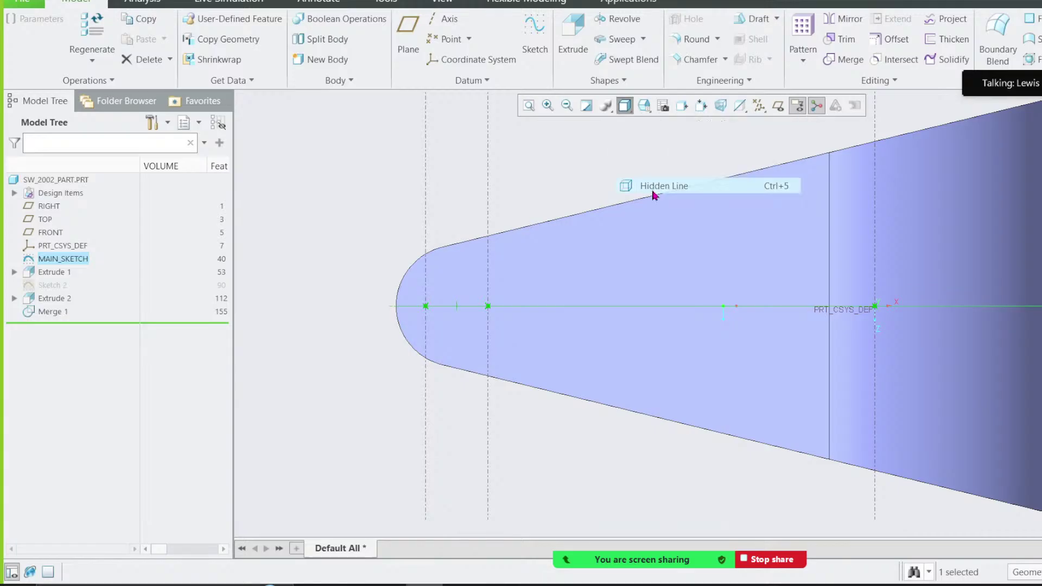
left_click(377, 193)
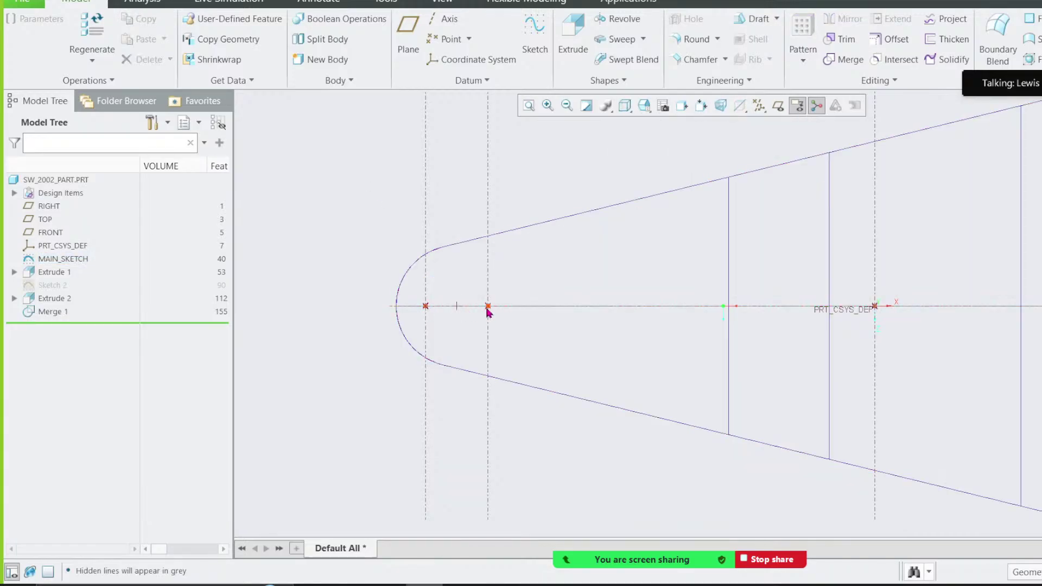
left_click(625, 110)
left_click(653, 139)
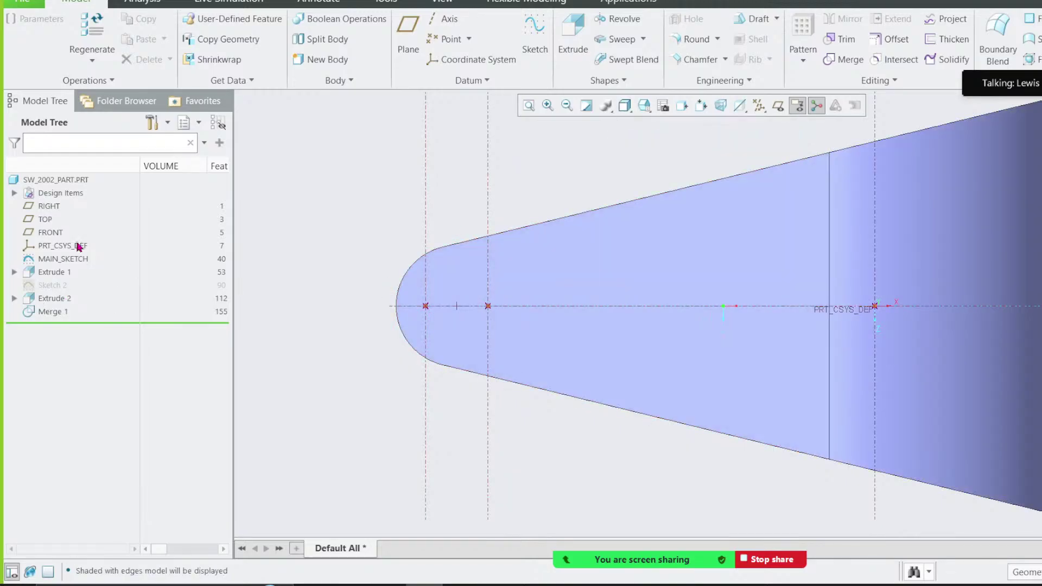
Step: Start a sketch on the TOP plane and mark the rounded narrow end on the reference drawing's plan view in Snipping Tool
left_click(45, 220)
left_click(62, 165)
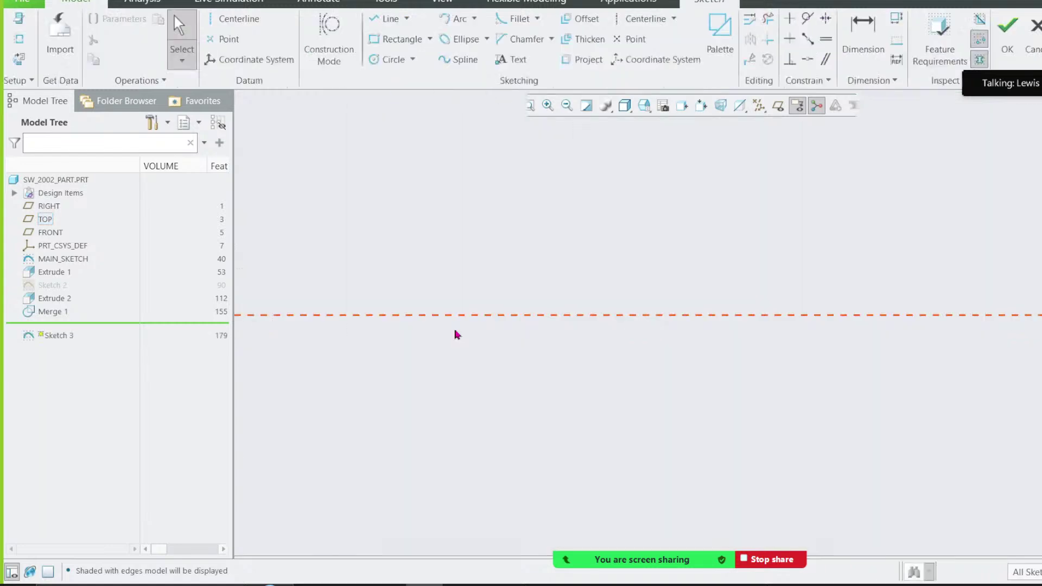
left_click(647, 584)
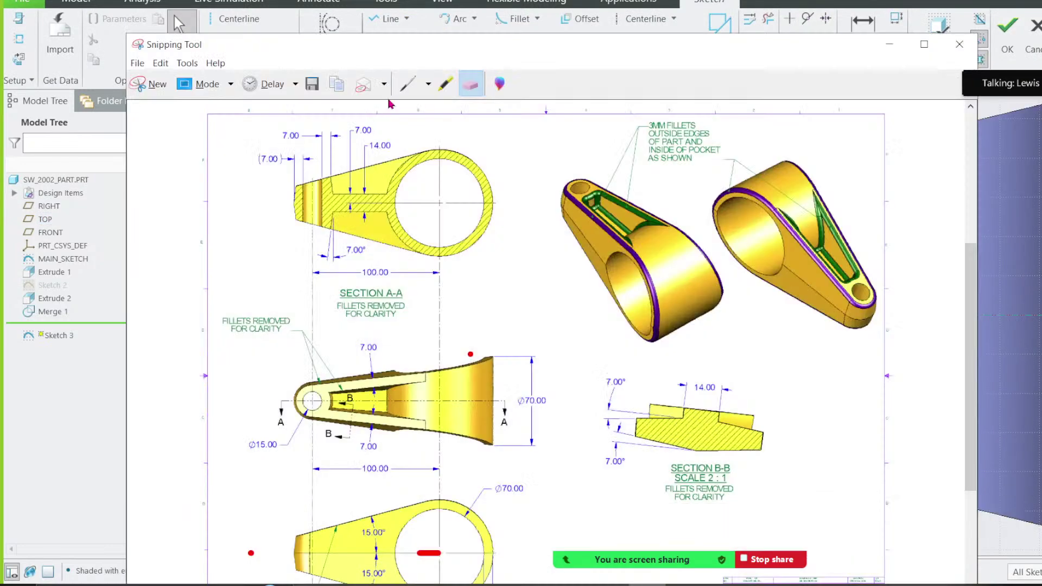
left_click(408, 84)
mouse_move(314, 380)
left_mouse_down()
mouse_move(304, 383)
mouse_move(327, 416)
mouse_move(306, 371)
left_mouse_up()
left_click(889, 44)
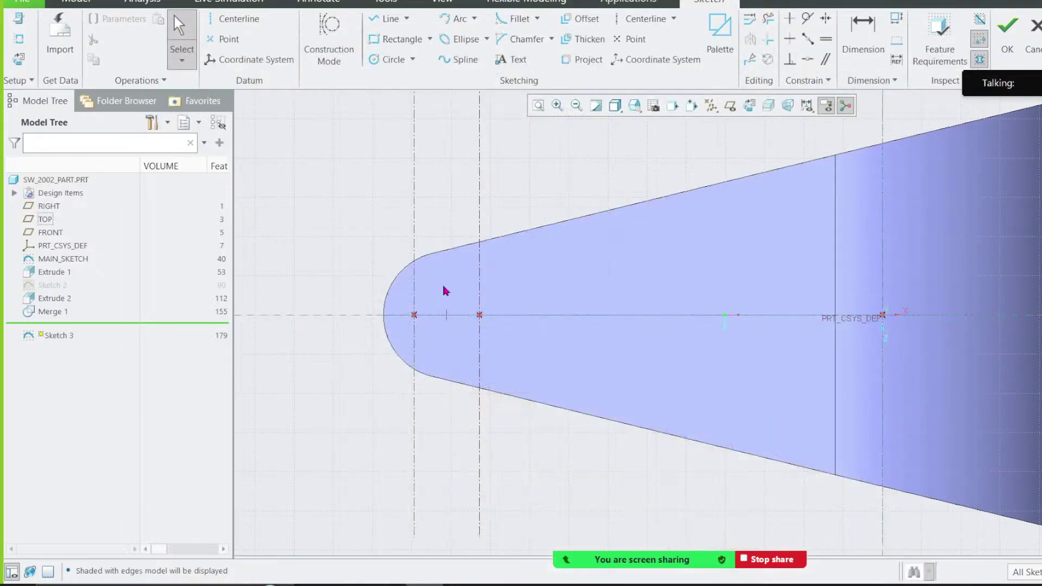
Step: Sketch a circle at the arm's narrow end, centred between the two reference points and passing through them, and finish the sketch
left_click(387, 60)
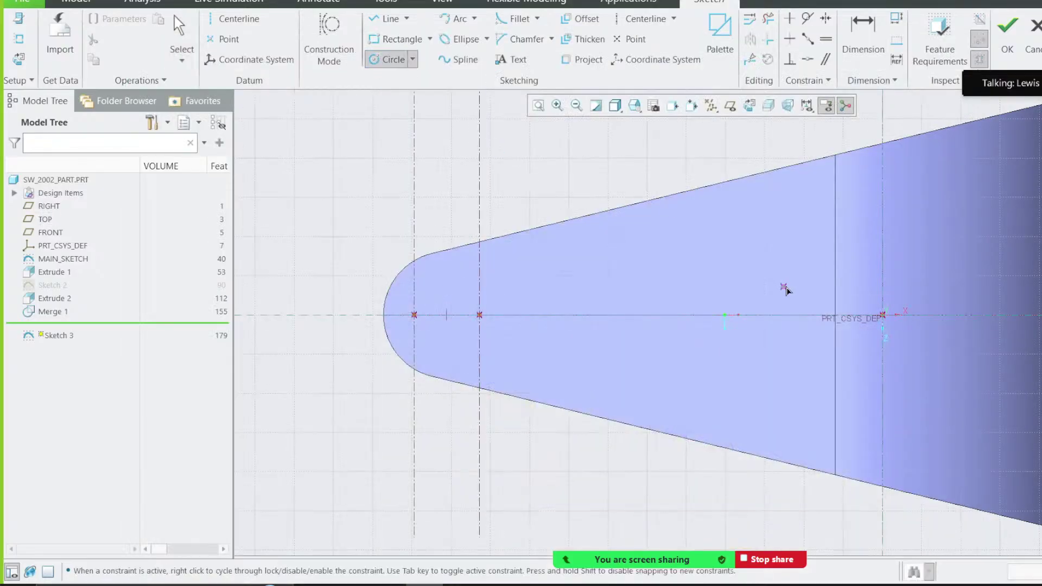
left_click(447, 315)
left_click(480, 314)
middle_click(502, 327)
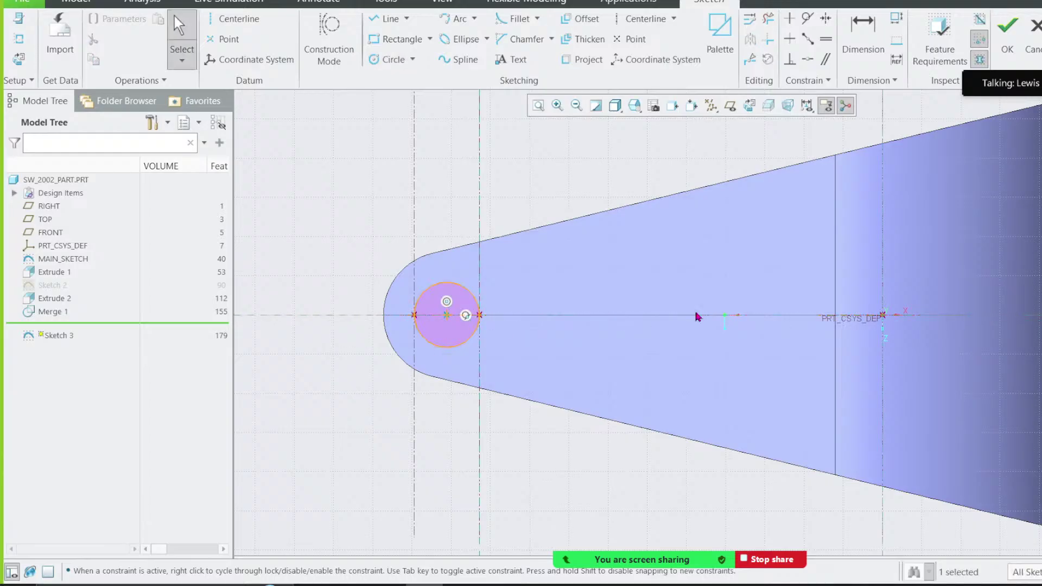
key("ctrl+d")
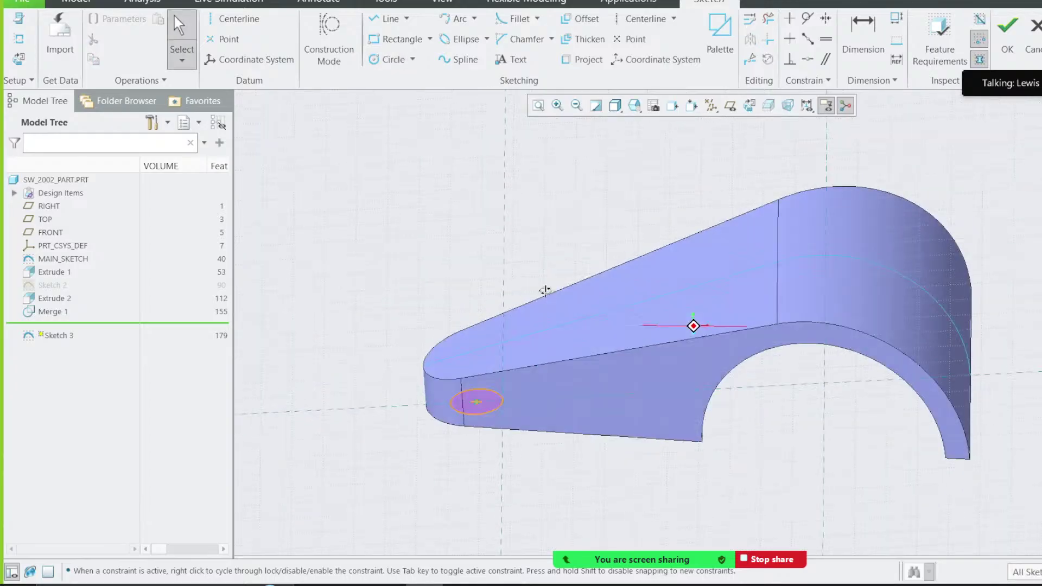
left_click(1008, 41)
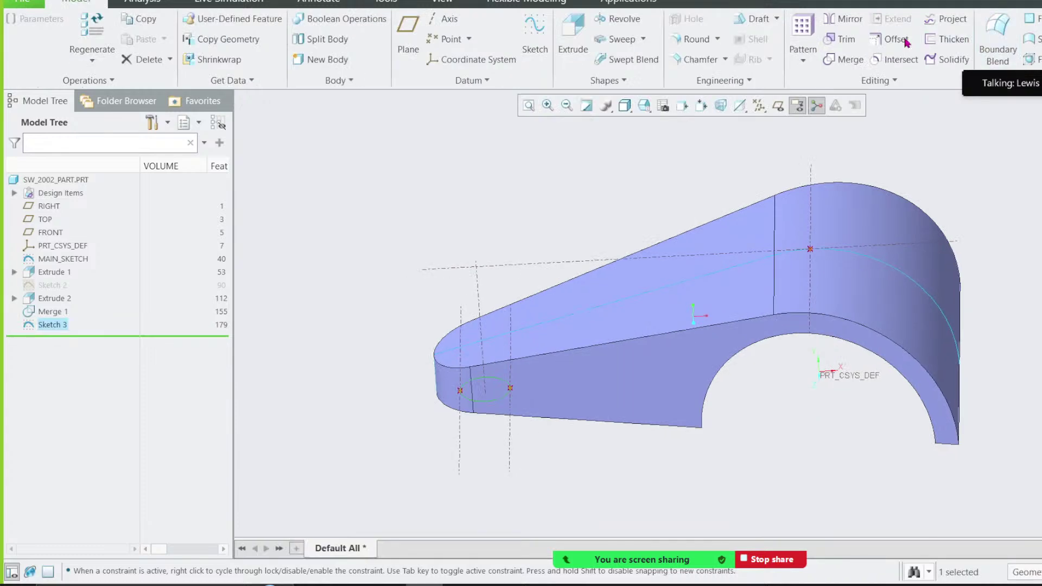
Step: Extrude the circle as a surface, with its depth set To Reference at the MAIN_SKETCH point on top of the large arch
left_click(573, 38)
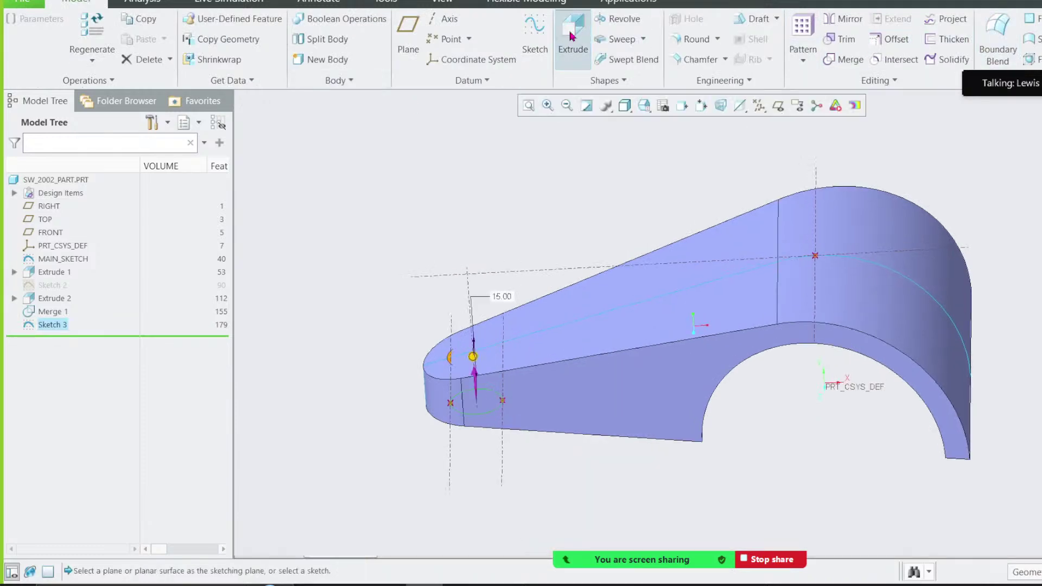
left_click_drag(474, 362, 467, 274)
left_click(94, 47)
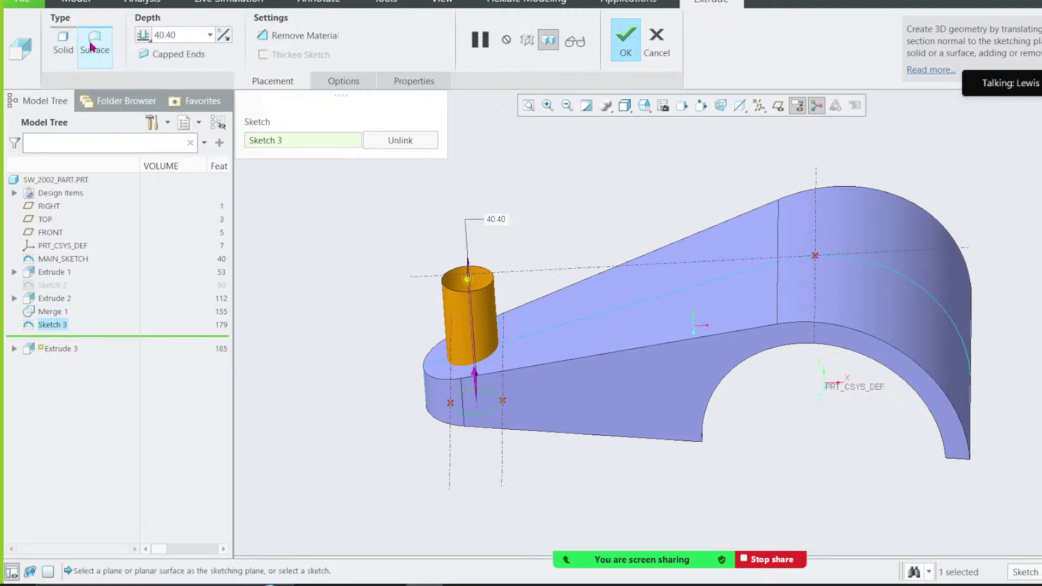
left_click(143, 34)
left_click(169, 85)
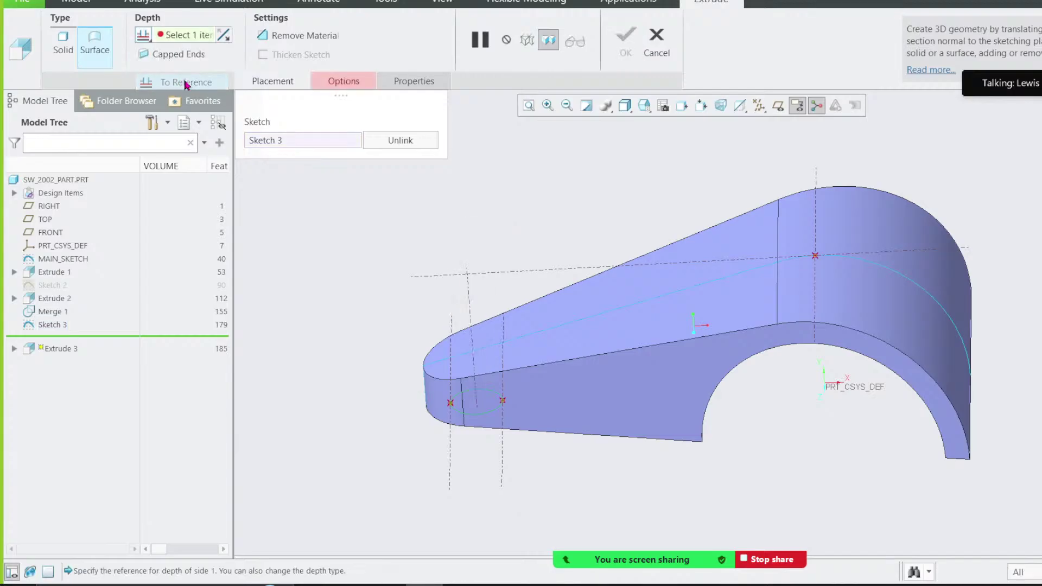
left_click(815, 257)
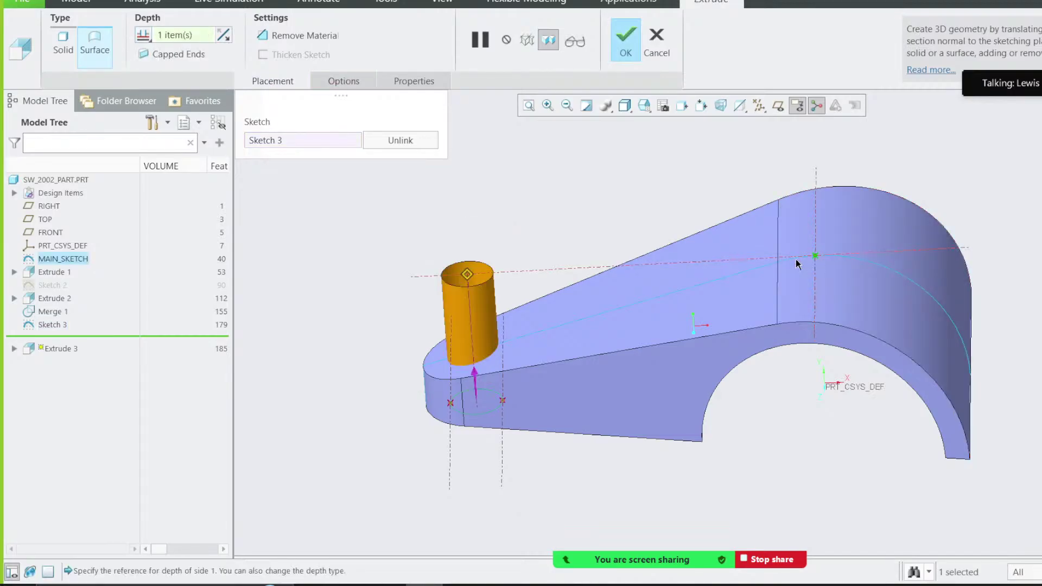
middle_click_drag(566, 259, 597, 206)
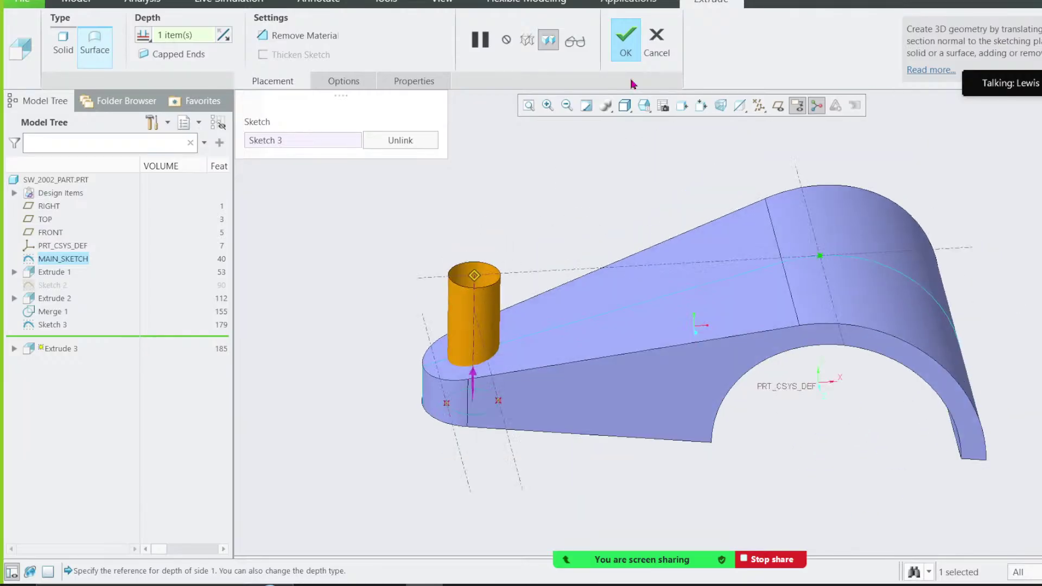
left_click(624, 37)
Step: Merge the arm quilt with the cylindrical quilt, keeping the arm outside the circle so that a through-hole is cut
left_click(833, 56)
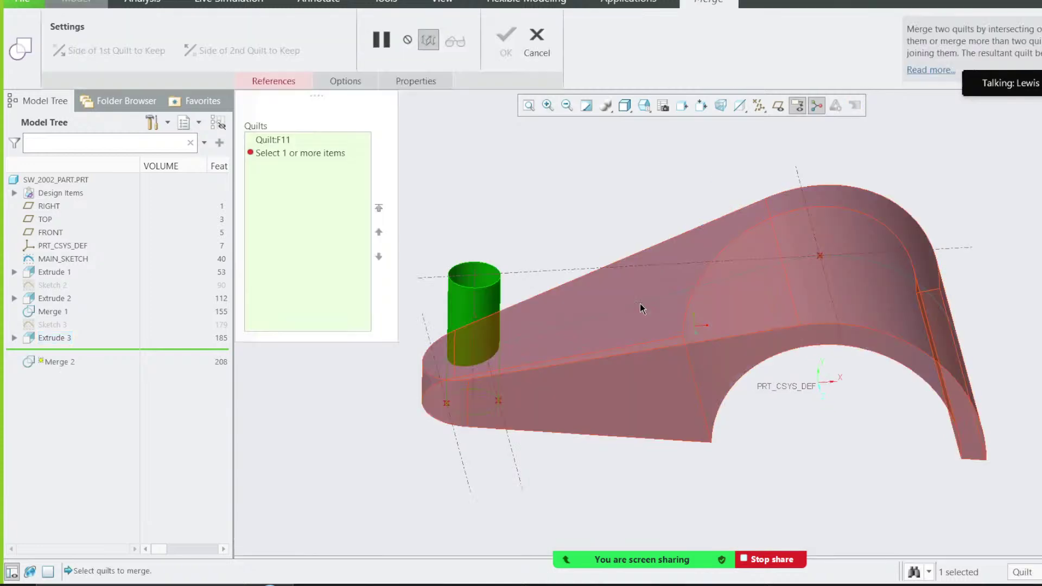
left_click(482, 298)
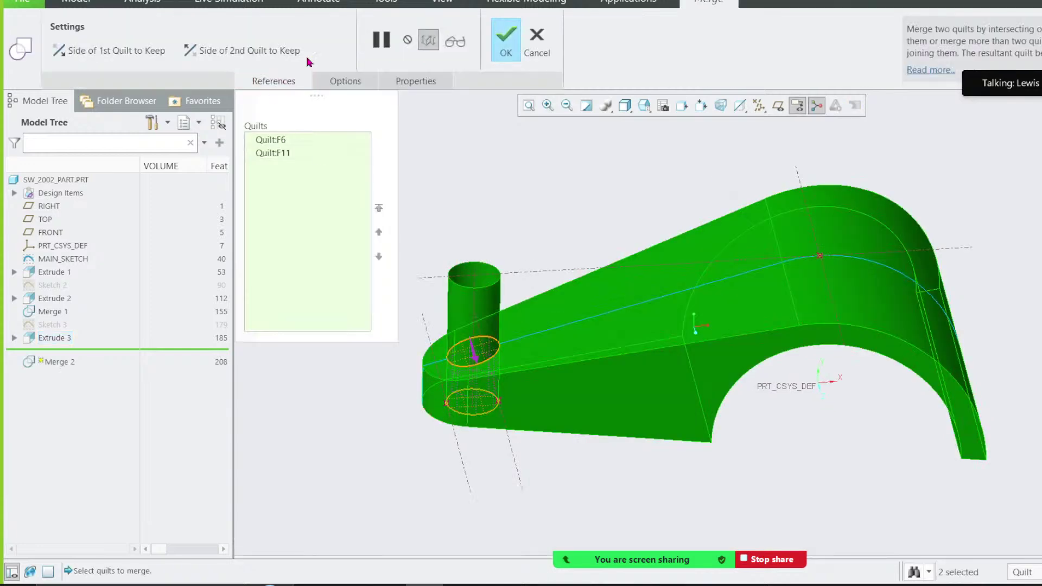
left_click(477, 358)
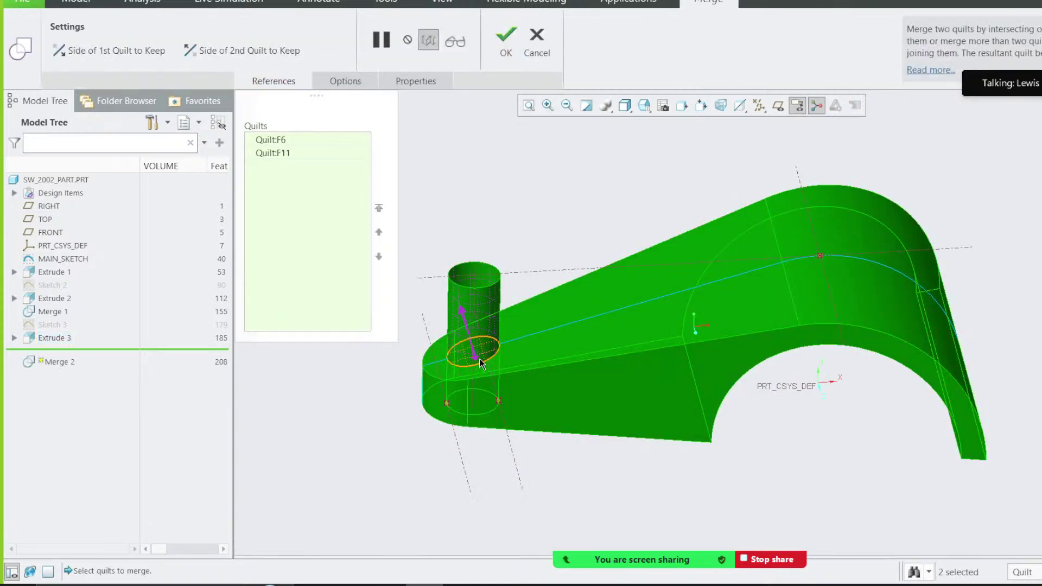
left_click(480, 359)
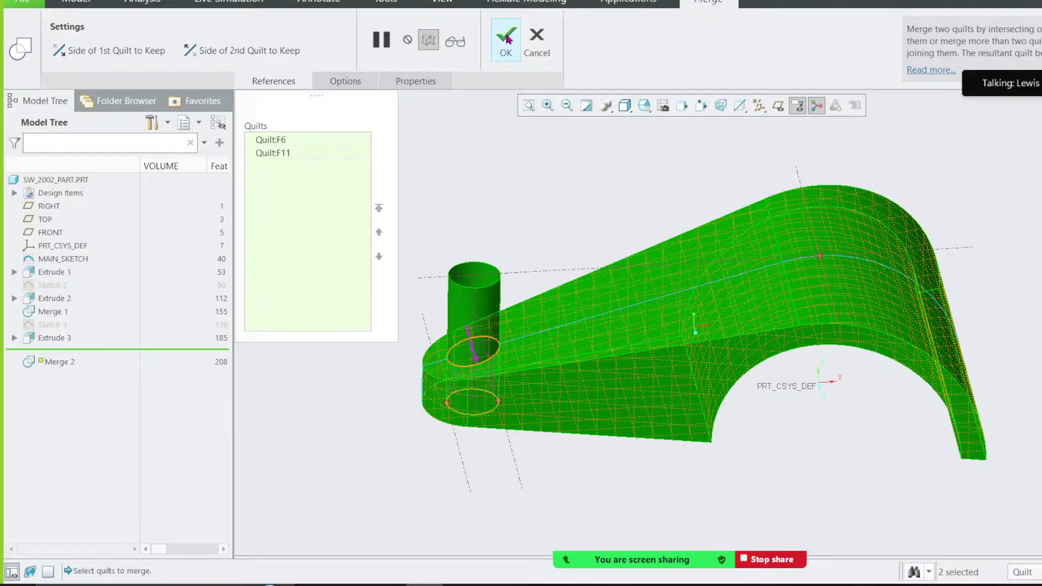
left_click(506, 40)
scroll(514, 221, "down", 3)
scroll(495, 332, "down", 3)
left_click(340, 264)
mouse_move(481, 333)
middle_mouse_down()
mouse_move(482, 298)
mouse_move(465, 267)
mouse_move(492, 340)
middle_mouse_up()
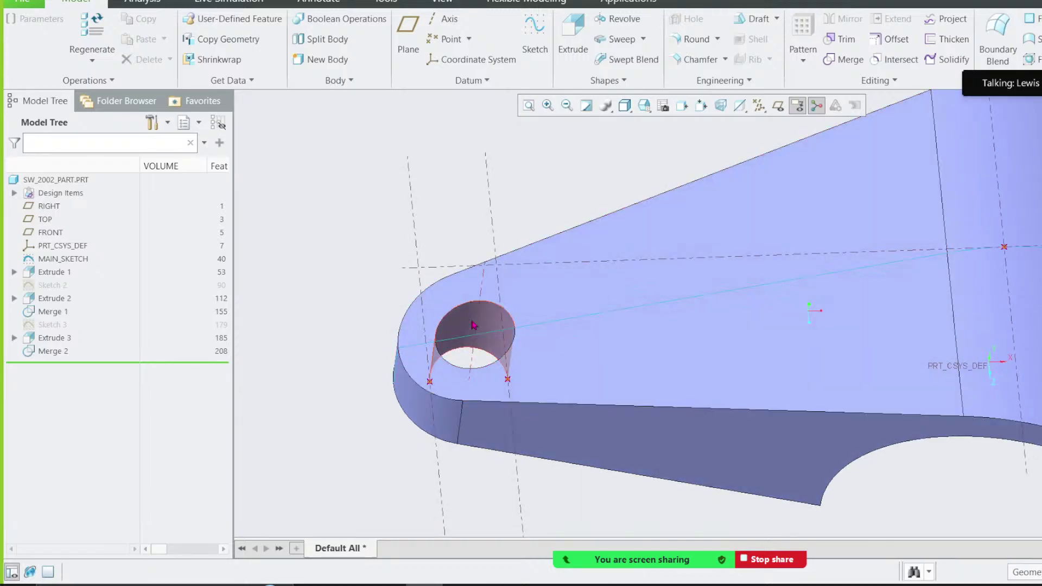
scroll(455, 316, "up", 1)
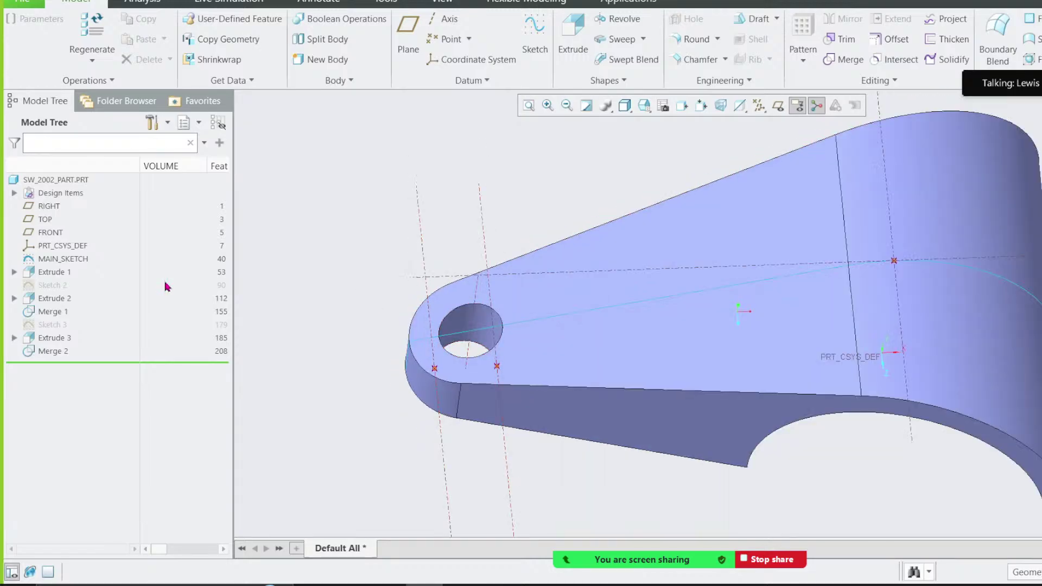
Step: Set the hole diameter dimension in MAIN_SKETCH to 5
left_click(69, 261)
left_click(81, 181)
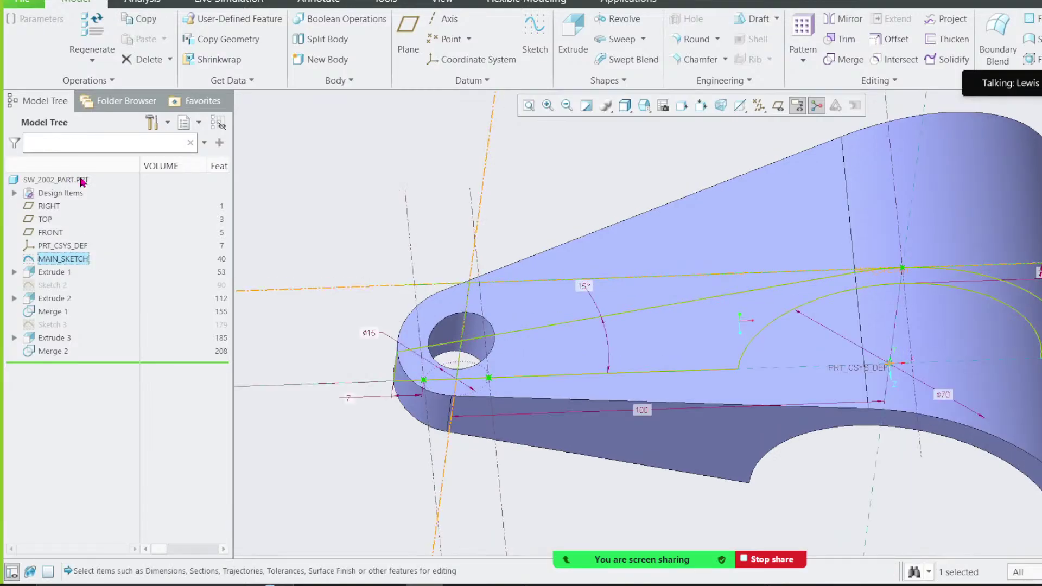
middle_click_drag(478, 318, 473, 270)
middle_click_drag(393, 318, 399, 350)
double_click(370, 318)
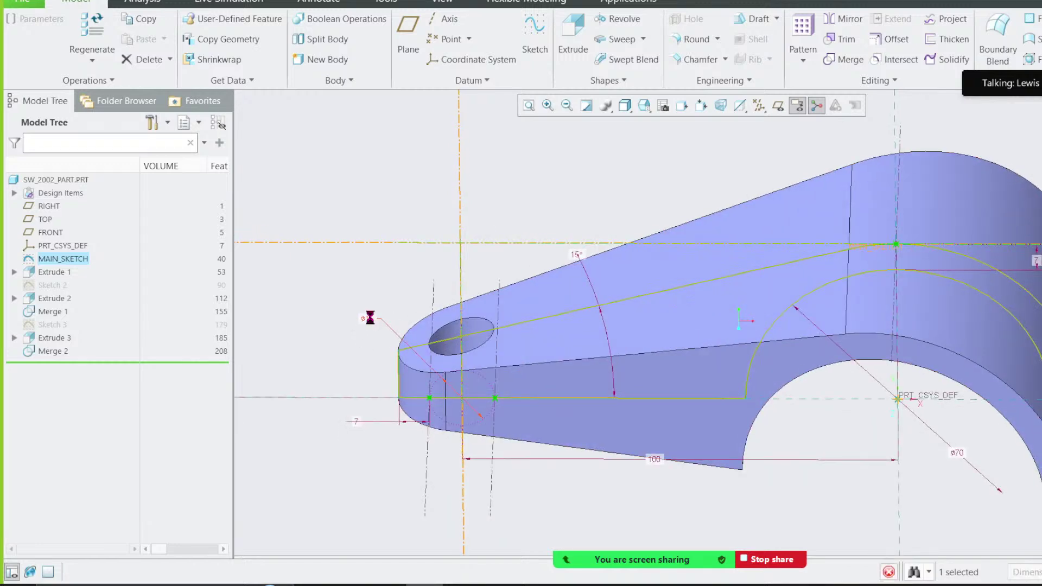
type("5")
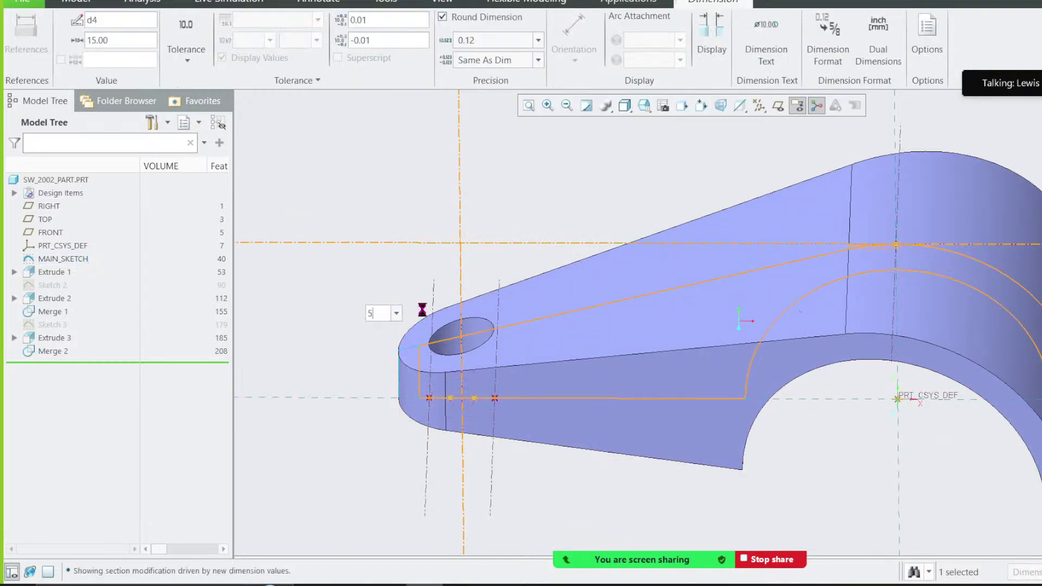
key("Return")
middle_click_drag(432, 304, 466, 385)
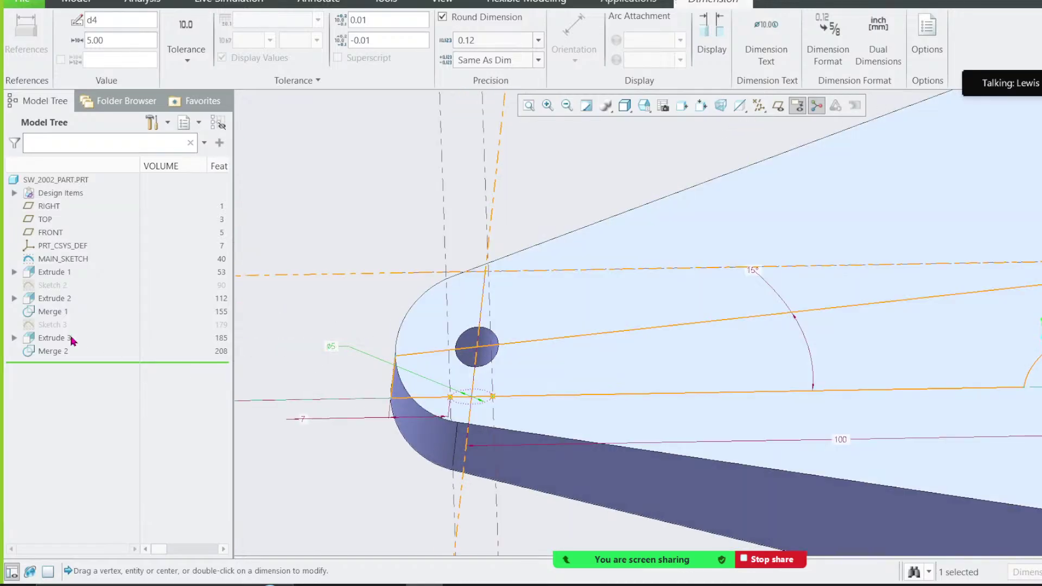
Step: Set the hole diameter dimension in MAIN_SKETCH to 15 and leave dimension editing
double_click(333, 346)
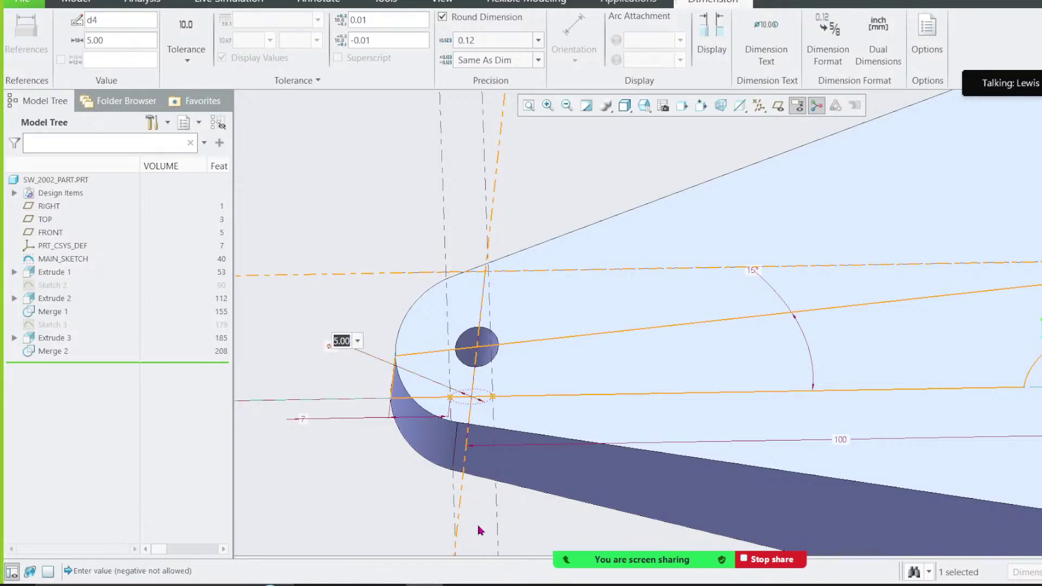
type("15")
key("Return")
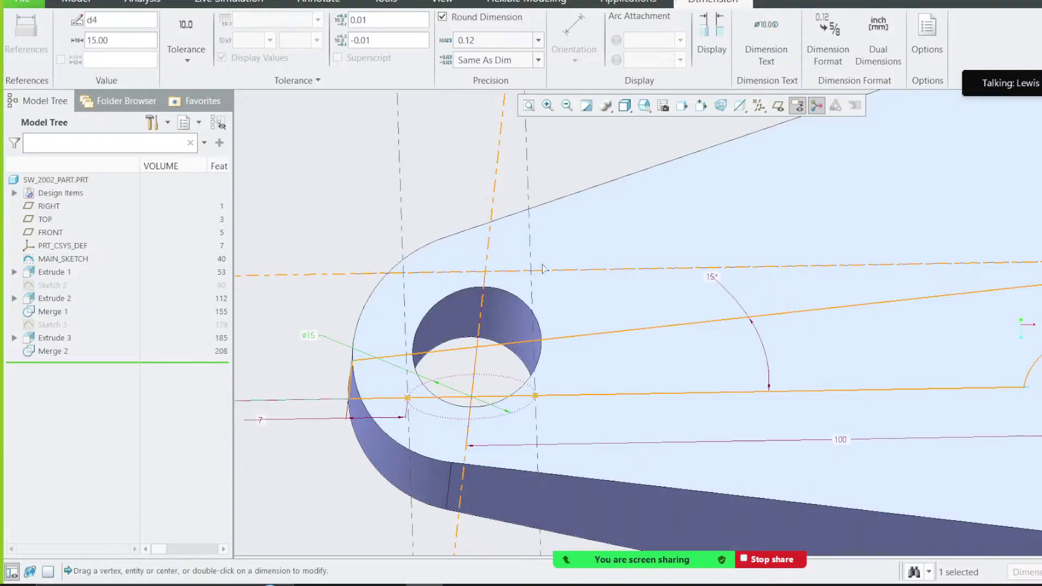
scroll(554, 216, "down", 2)
scroll(531, 250, "down", 1)
left_click(431, 204)
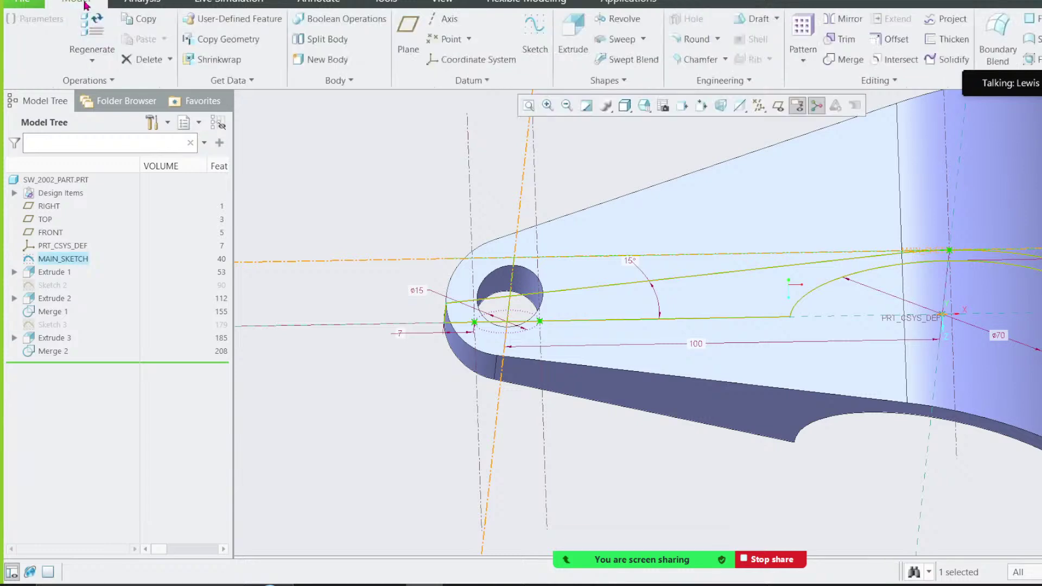
middle_click_drag(349, 151, 372, 209)
scroll(372, 209, "down", 2)
scroll(364, 228, "up", 1)
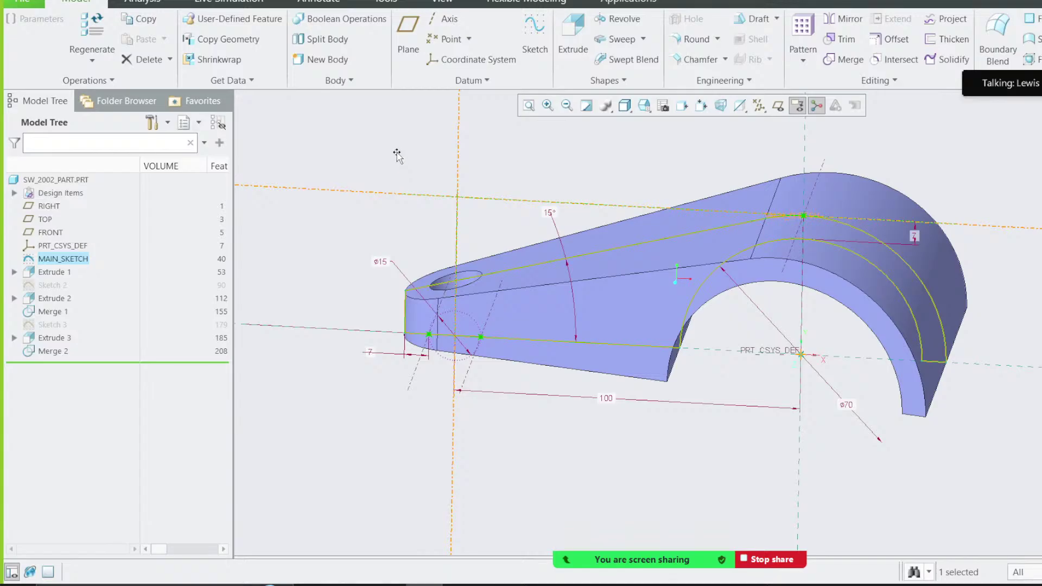
mouse_move(612, 284)
middle_mouse_down()
mouse_move(598, 255)
mouse_move(624, 261)
mouse_move(594, 309)
mouse_move(635, 270)
middle_mouse_up()
left_click(57, 262)
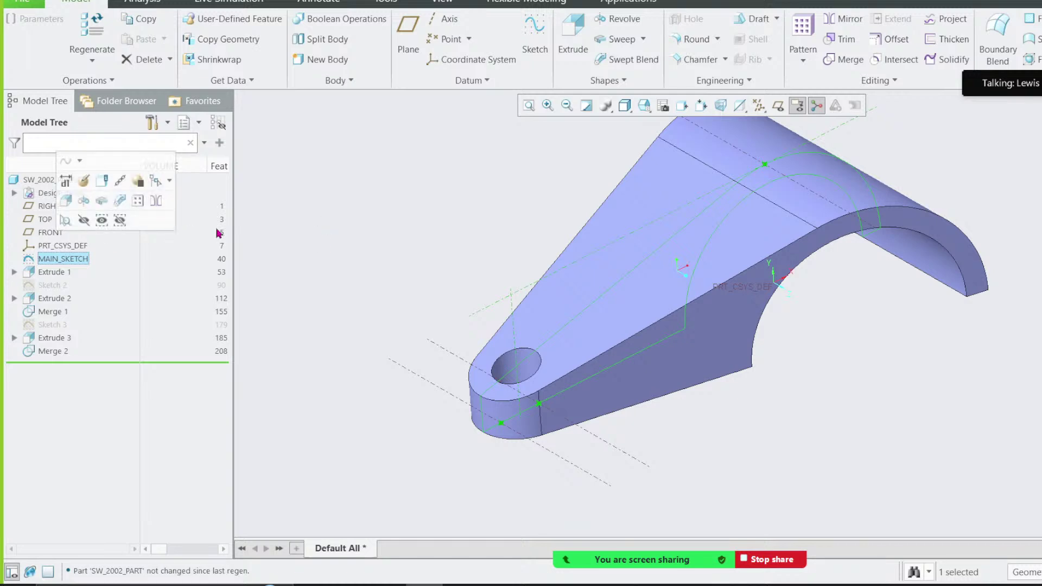
left_click(319, 236)
middle_click_drag(319, 235, 436, 236)
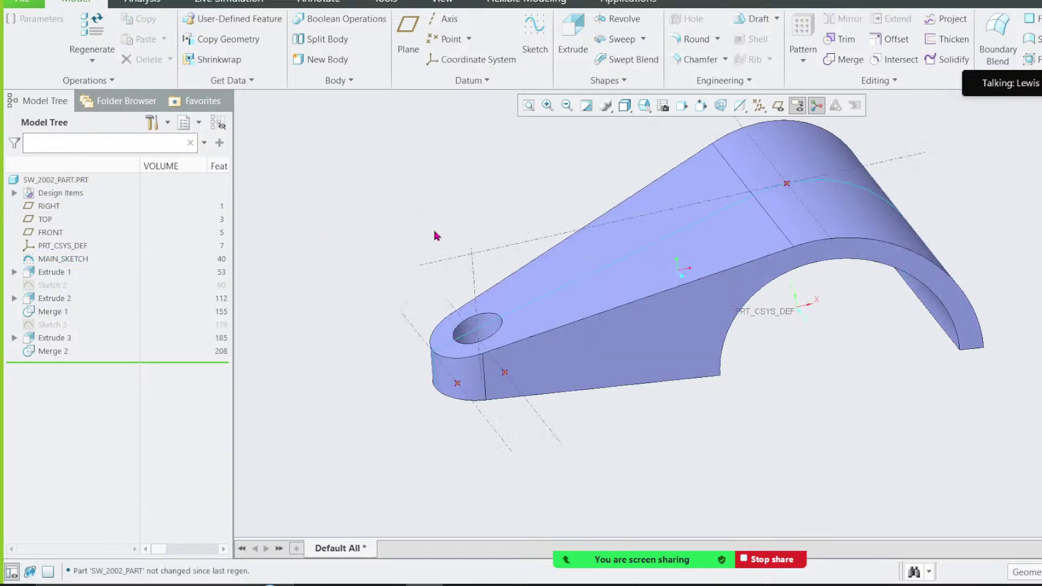
Step: Switch to the reference drawing in Snipping Tool, trace the pocket outline in red on the plan view, and return to the model
left_click(652, 585)
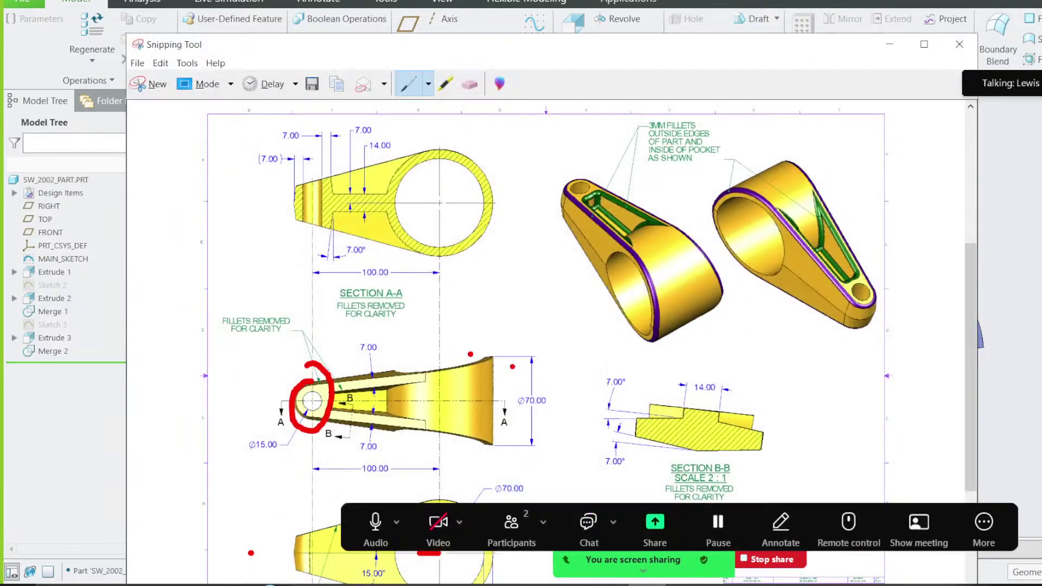
scroll(384, 379, "down", 1)
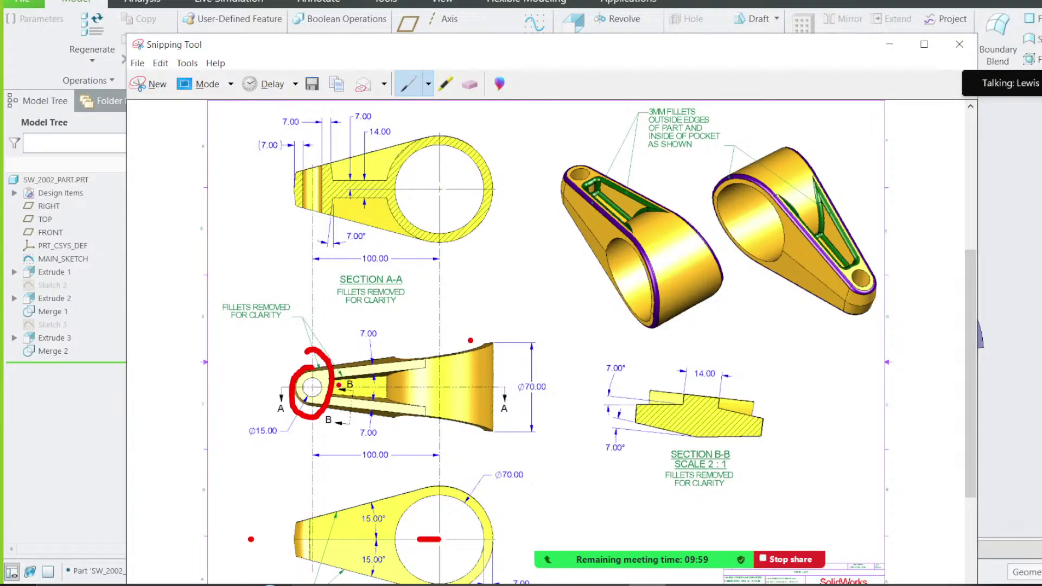
mouse_move(415, 405)
left_mouse_down()
mouse_move(359, 404)
mouse_move(421, 373)
mouse_move(418, 408)
left_mouse_up()
left_click(888, 49)
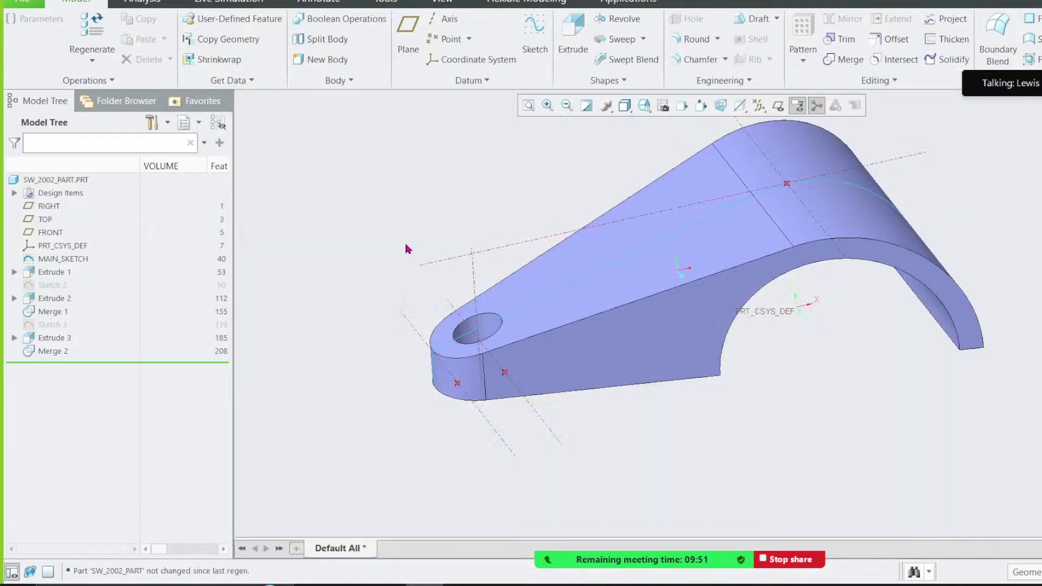
mouse_move(481, 316)
middle_mouse_down()
mouse_move(467, 283)
mouse_move(465, 312)
middle_mouse_up()
Step: Reopen the reference drawing and erase the red markings around the hole and pocket on the plan view
left_click(640, 585)
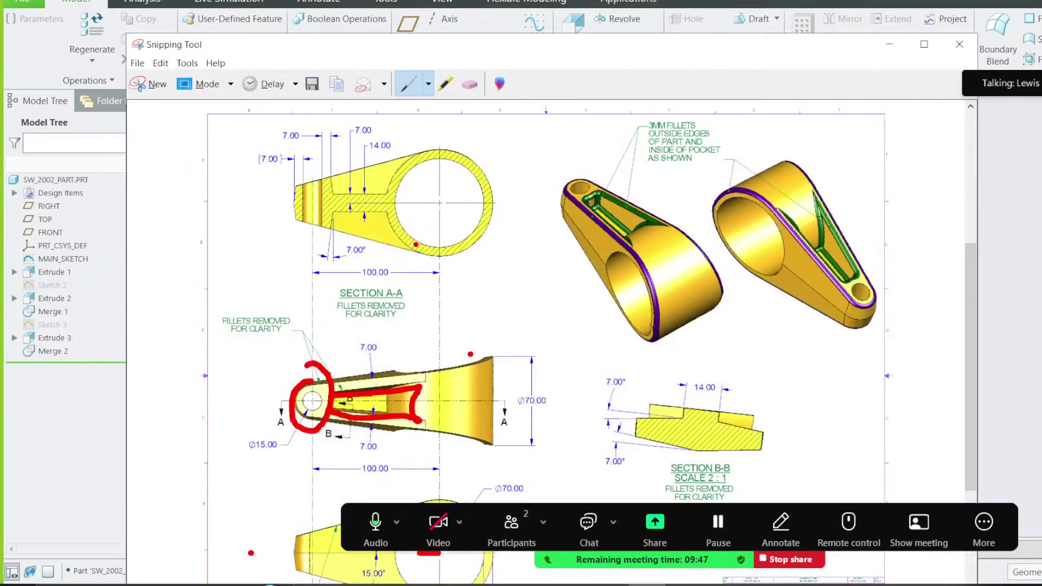
left_click(470, 84)
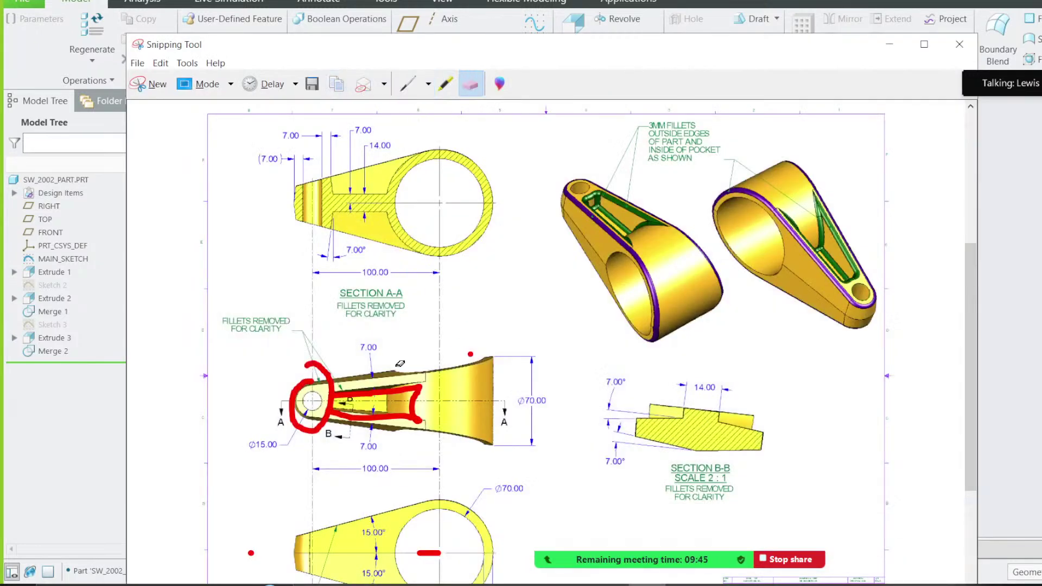
left_click_drag(400, 364, 285, 395)
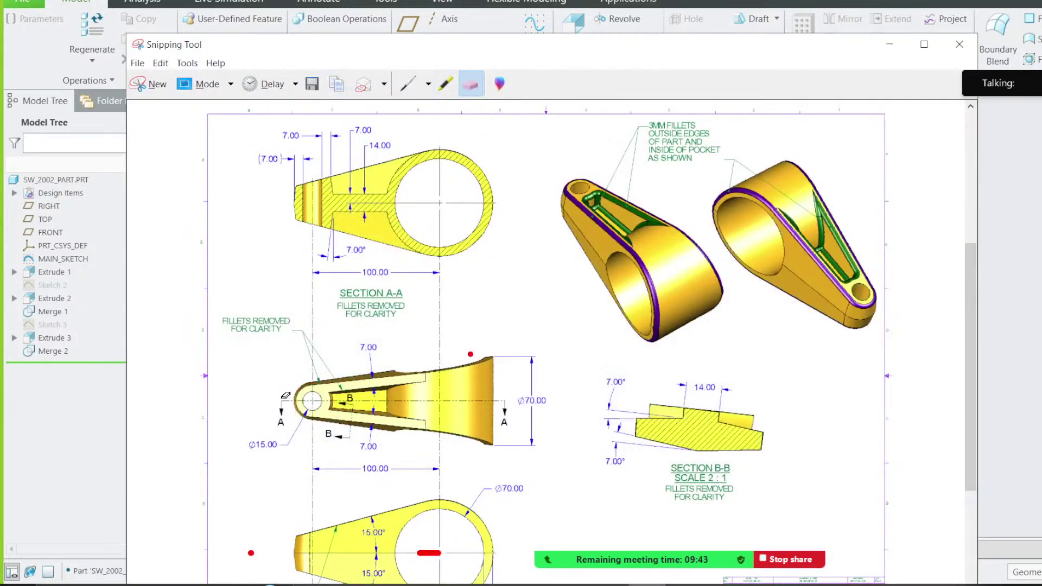
Step: Trace the upper pocket's profile in red on Section A-A and erase the trace
left_click(411, 87)
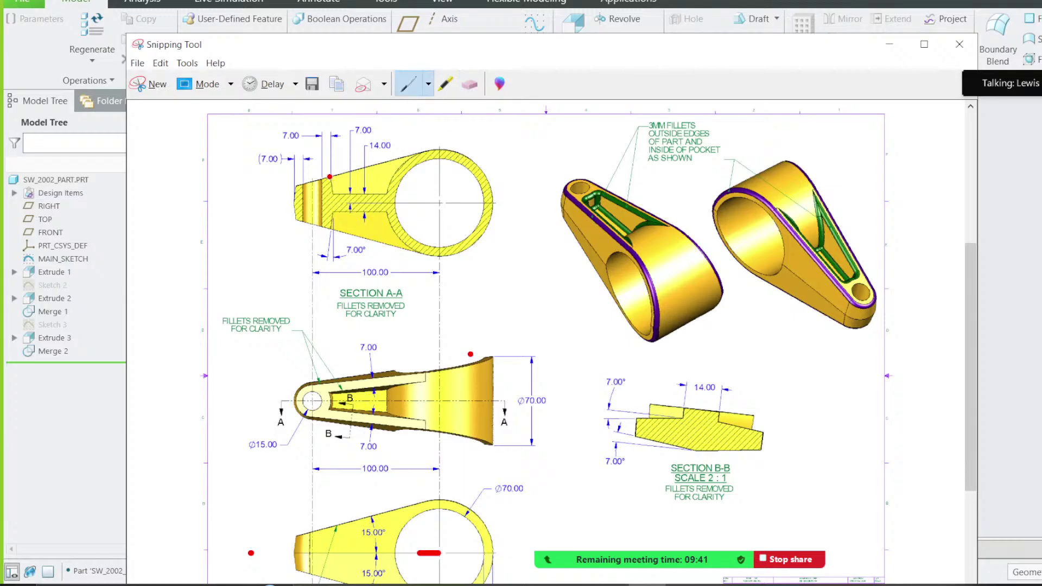
mouse_move(336, 191)
left_mouse_down()
mouse_move(366, 192)
mouse_move(417, 157)
left_mouse_up()
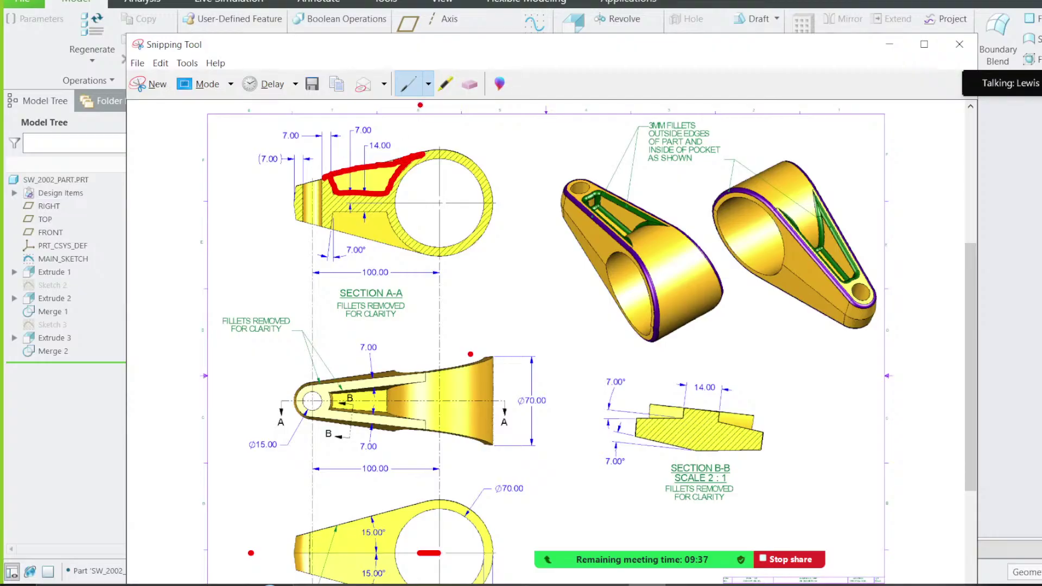
left_click(470, 84)
left_click(360, 191)
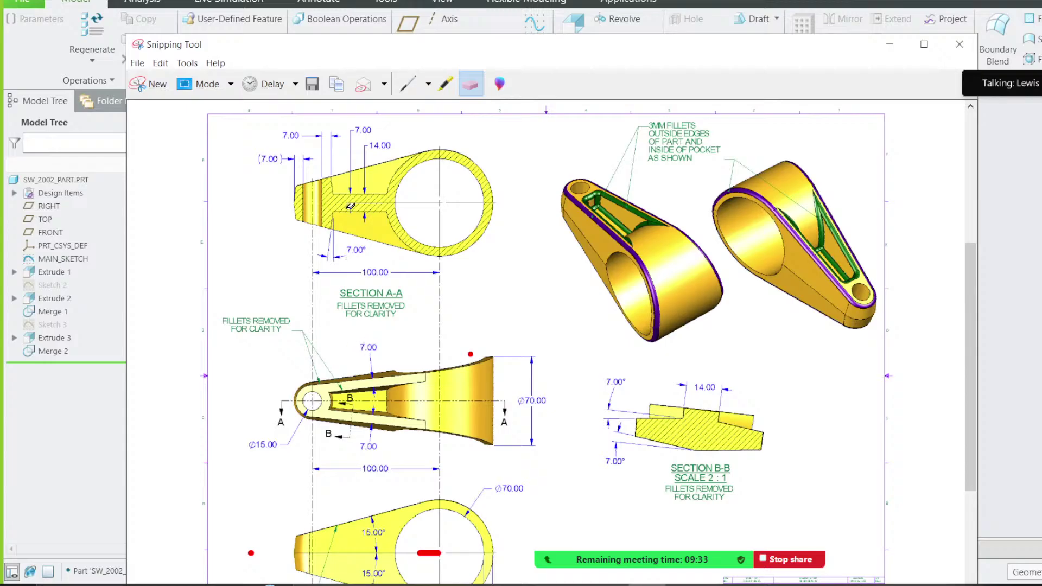
Step: Mark the 7.00 and 14.00 pocket dimensions in red on Section A-A with the pen and return to the model
left_click(407, 85)
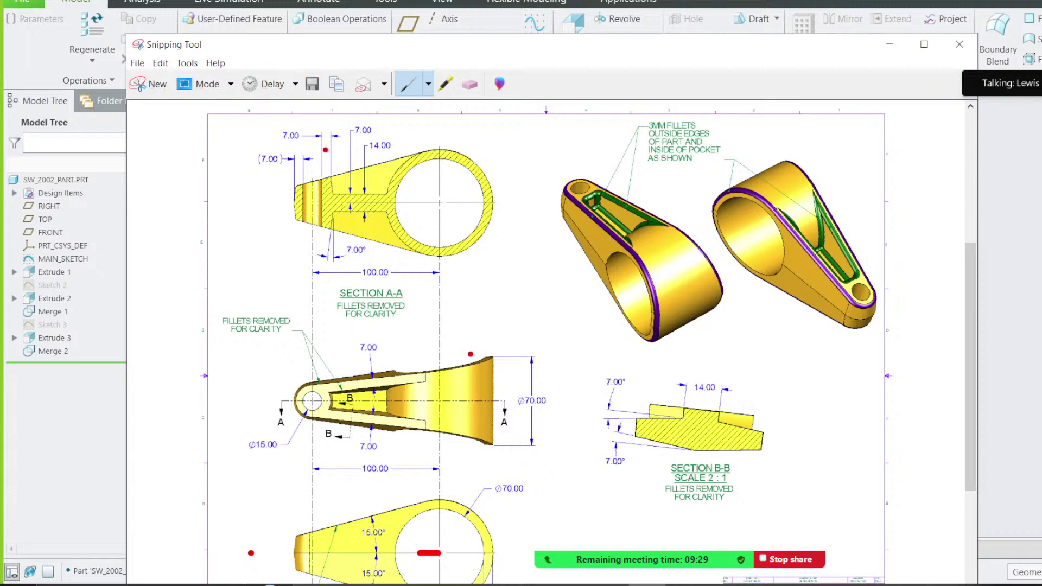
mouse_move(280, 127)
left_mouse_down()
mouse_move(326, 147)
mouse_move(336, 125)
mouse_move(293, 125)
left_mouse_up()
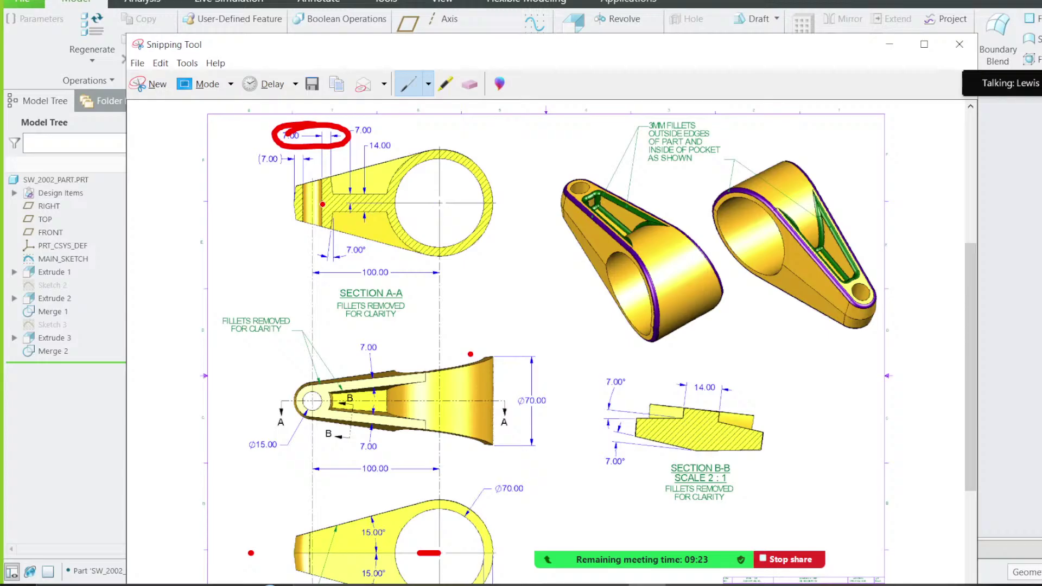
mouse_move(382, 135)
left_mouse_down()
mouse_move(380, 160)
mouse_move(373, 137)
left_mouse_up()
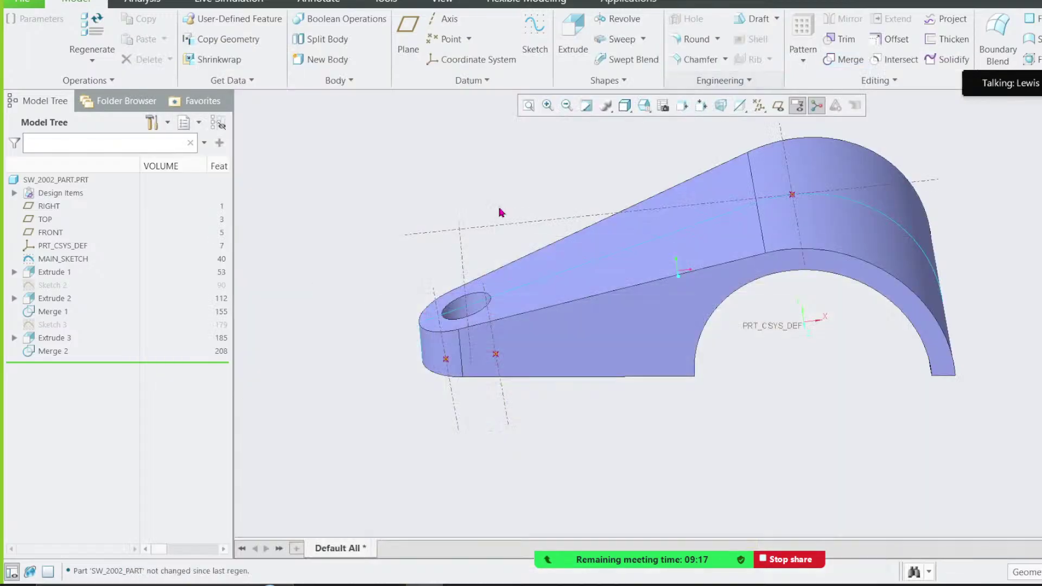
left_click(889, 44)
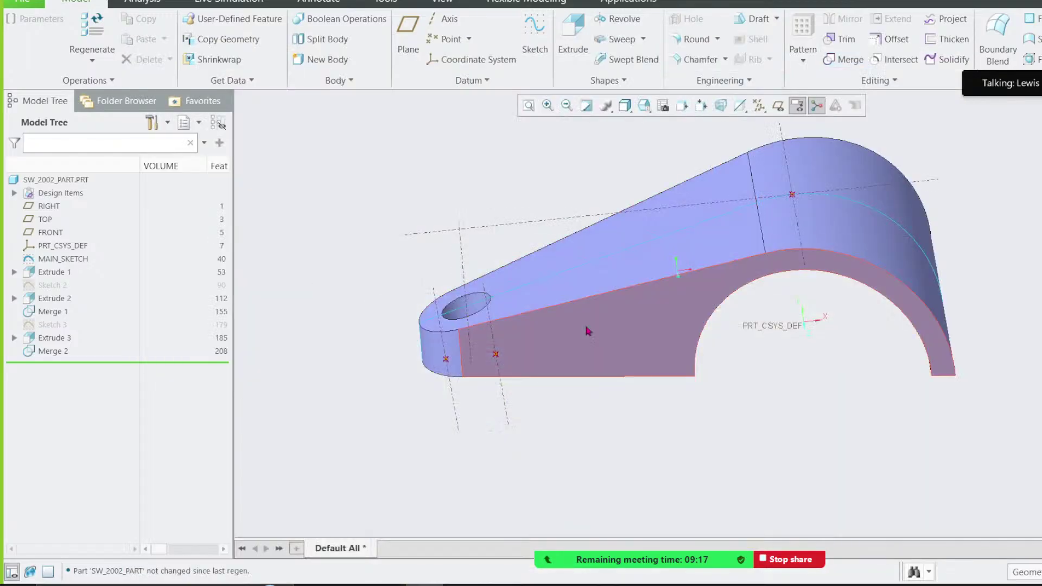
Step: Solidify the merged quilt and try a 7 mm shell that removes the tapered upper face
left_click(952, 60)
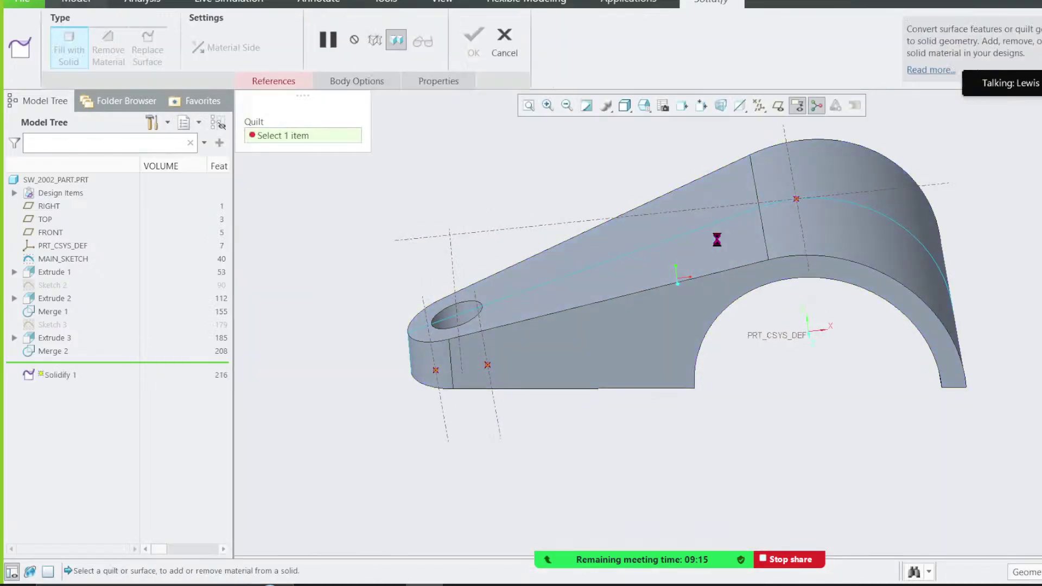
left_click(474, 45)
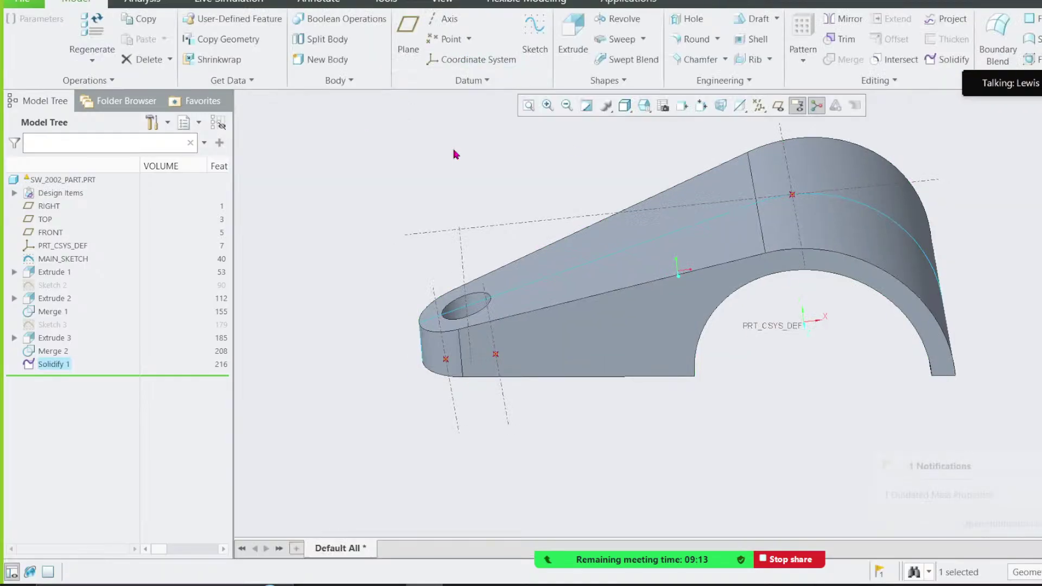
left_click(744, 39)
left_click(627, 260)
middle_click_drag(637, 294, 633, 322)
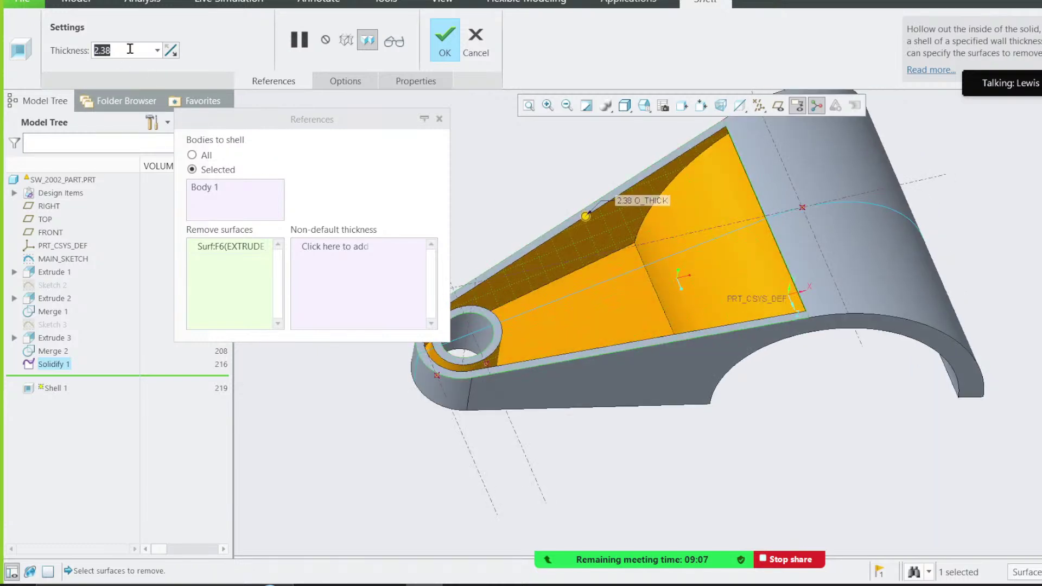
type("7")
key("Return")
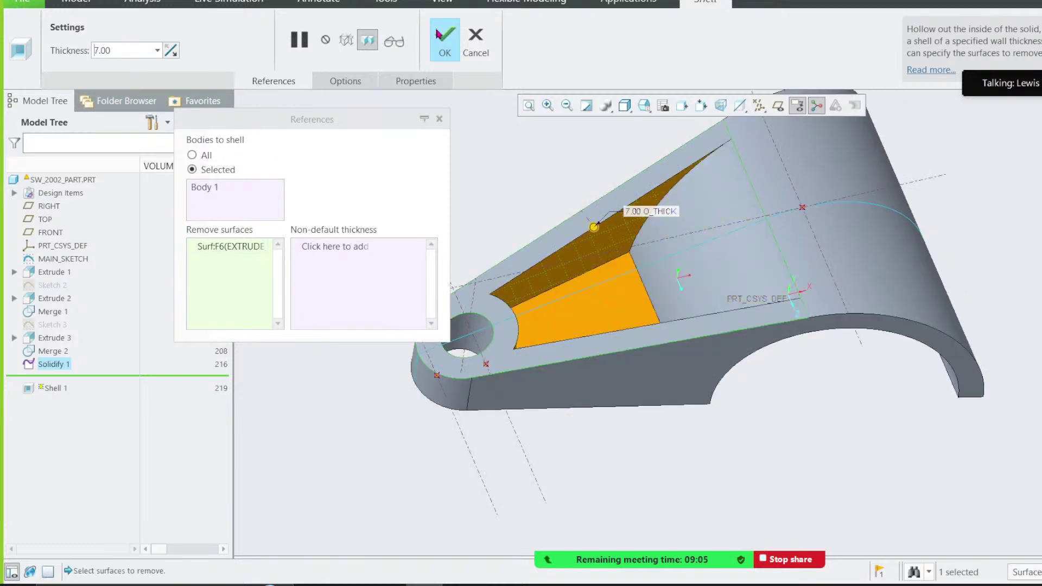
left_click(438, 35)
middle_click_drag(490, 247, 606, 271)
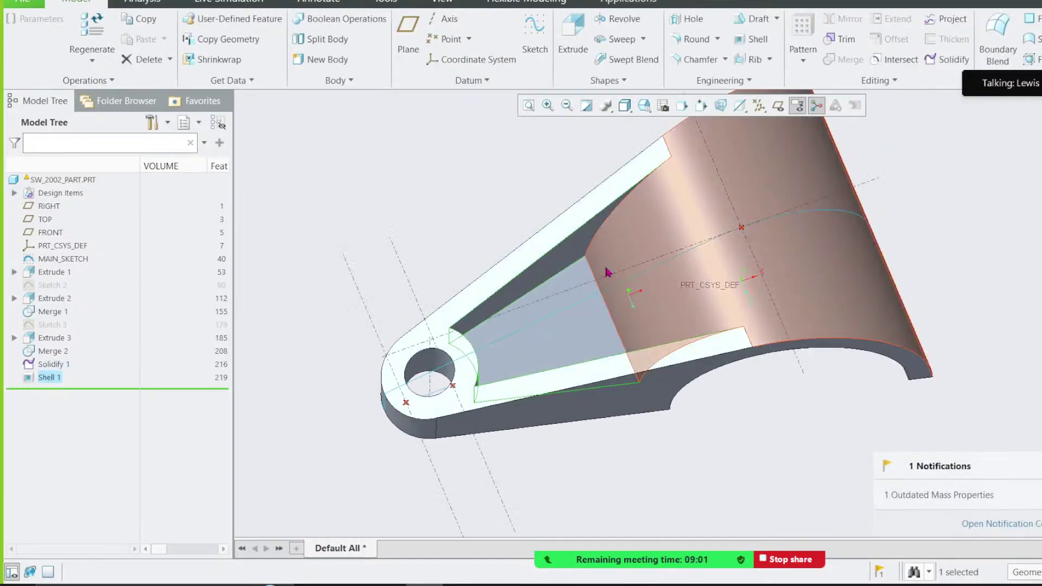
Step: Delete the Solidify 1 and Shell 1 features
right_click(47, 382)
left_click(47, 382)
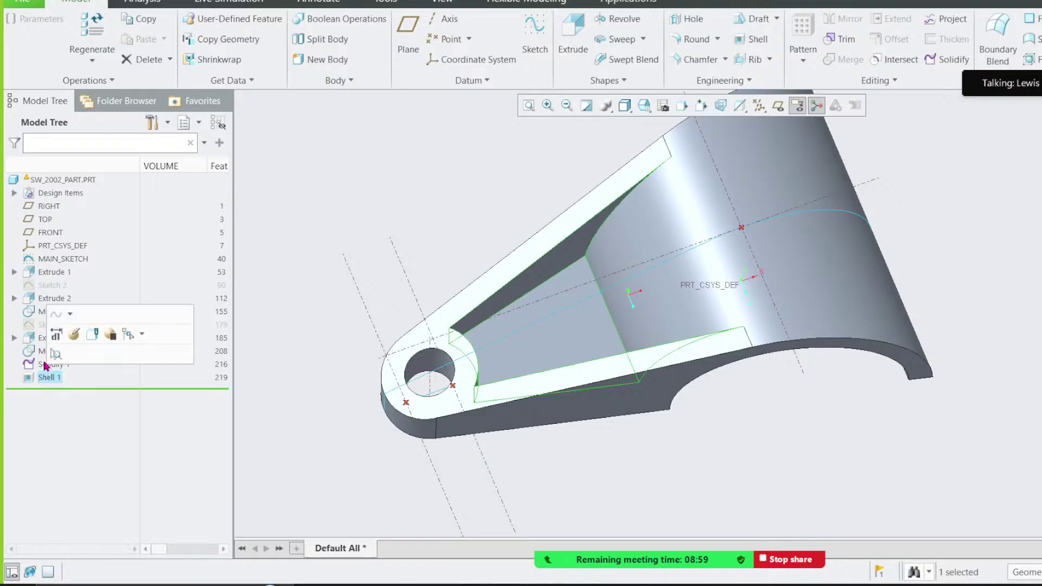
left_click(46, 365)
left_click(51, 380, "ctrl")
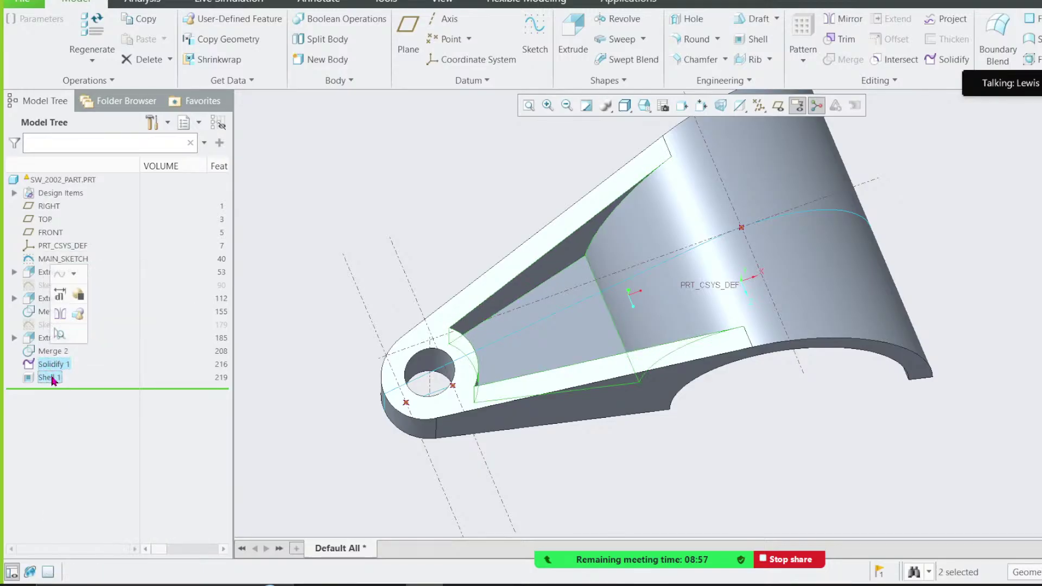
right_click(51, 380)
left_click(81, 428)
left_click(529, 303)
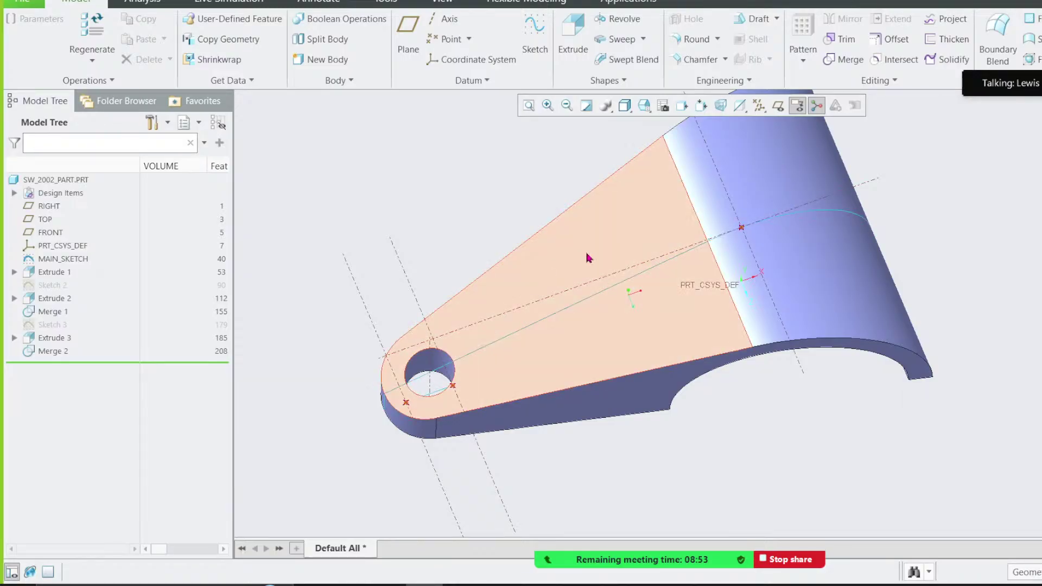
Step: Copy the arm's flat underside and the inner cylindrical surface as a new quilt
mouse_move(560, 319)
middle_mouse_down()
mouse_move(530, 233)
mouse_move(530, 187)
mouse_move(501, 198)
middle_mouse_up()
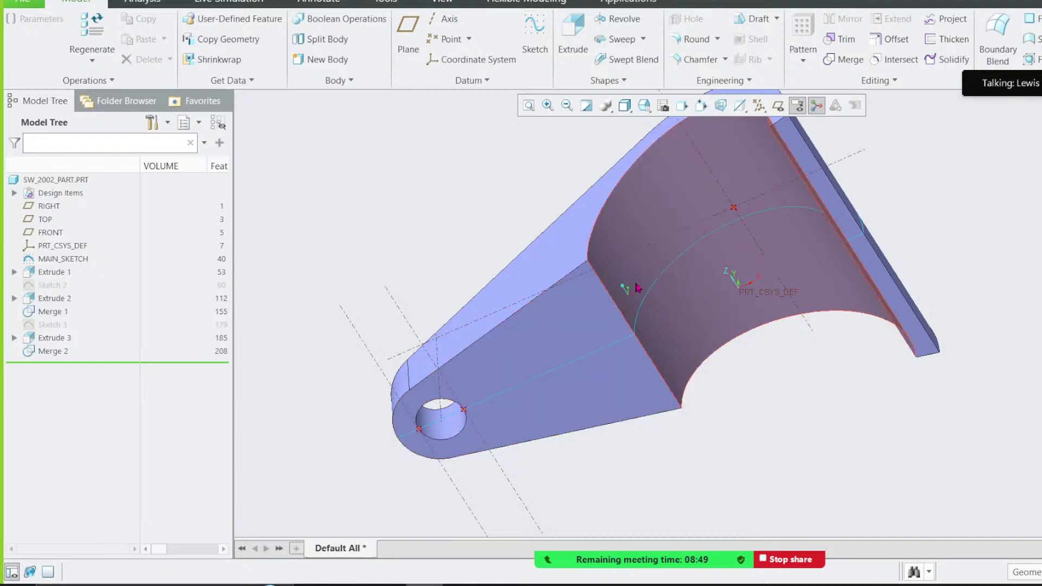
left_click(602, 320)
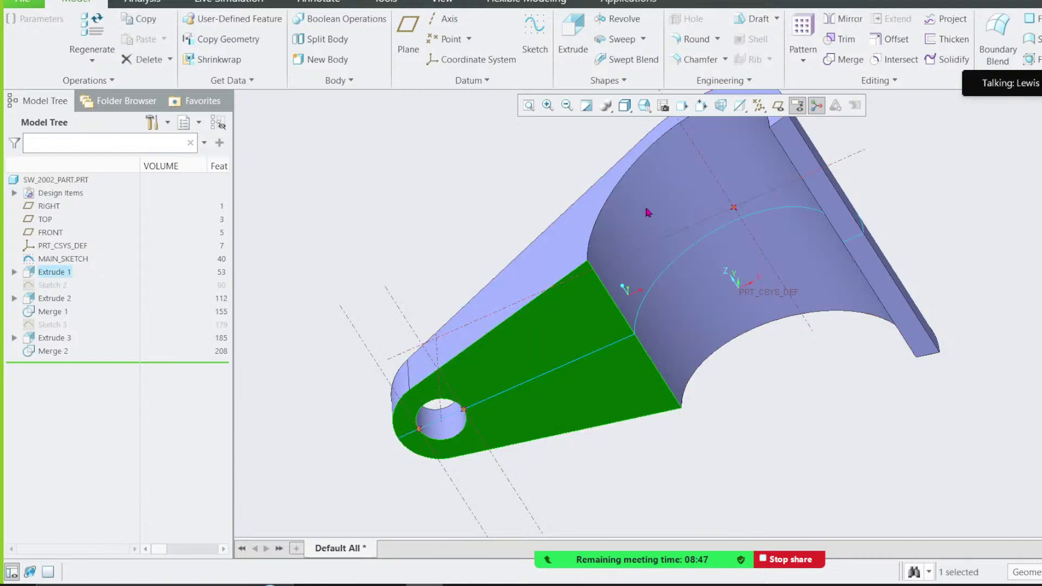
left_click(649, 216, "ctrl")
key("ctrl+c")
key("ctrl+v")
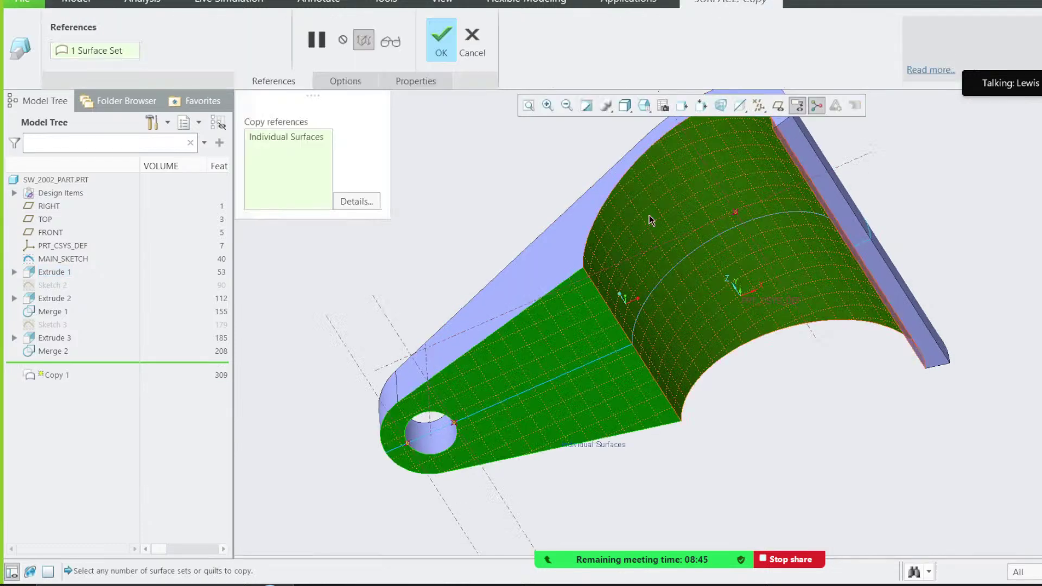
left_click(436, 45)
Step: Apply a red appearance to the copied quilt
middle_click_drag(528, 150, 548, 237)
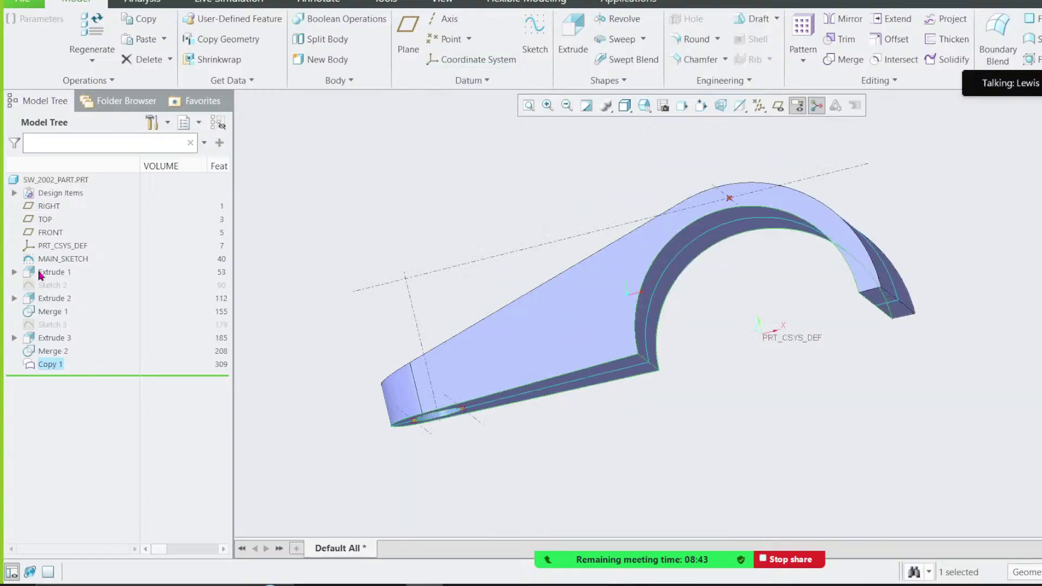
left_click(15, 193)
left_click(29, 206)
left_click(84, 233)
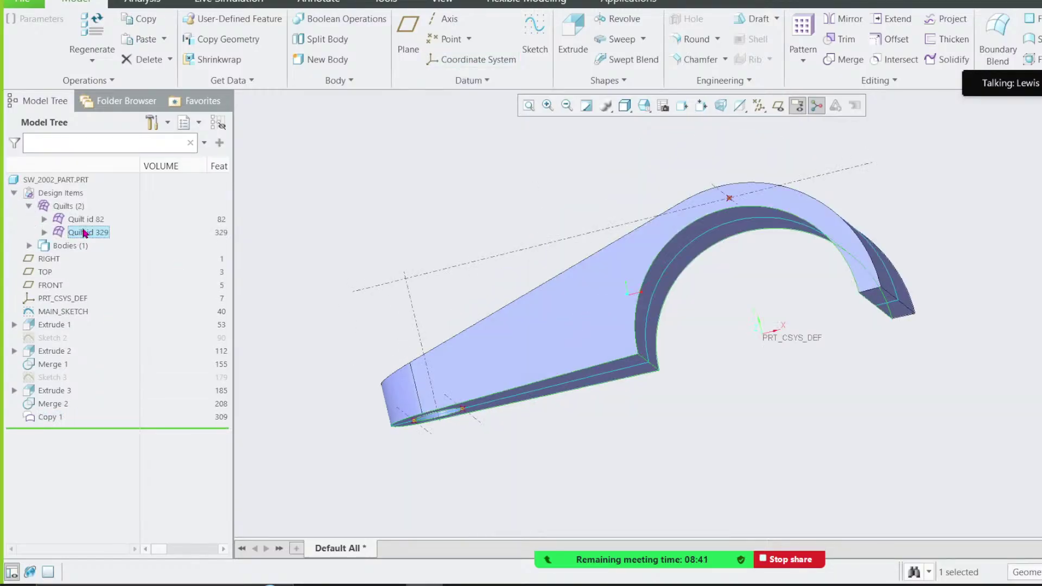
left_click(153, 53)
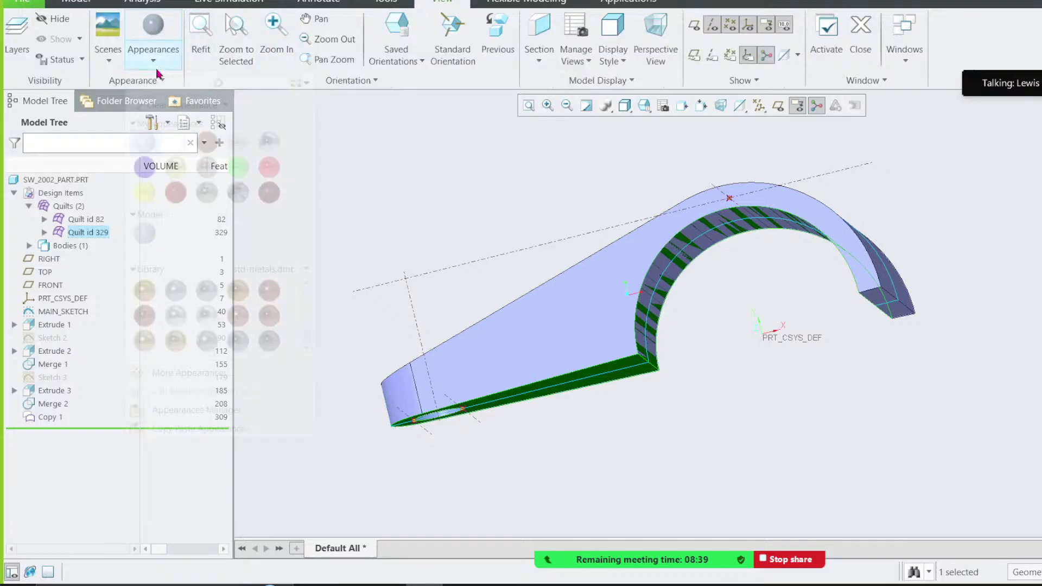
left_click(266, 167)
middle_click_drag(471, 243, 438, 179)
Step: Hide the main body quilt (Quilt id 82) so only the copied surfaces are displayed
left_click(89, 217)
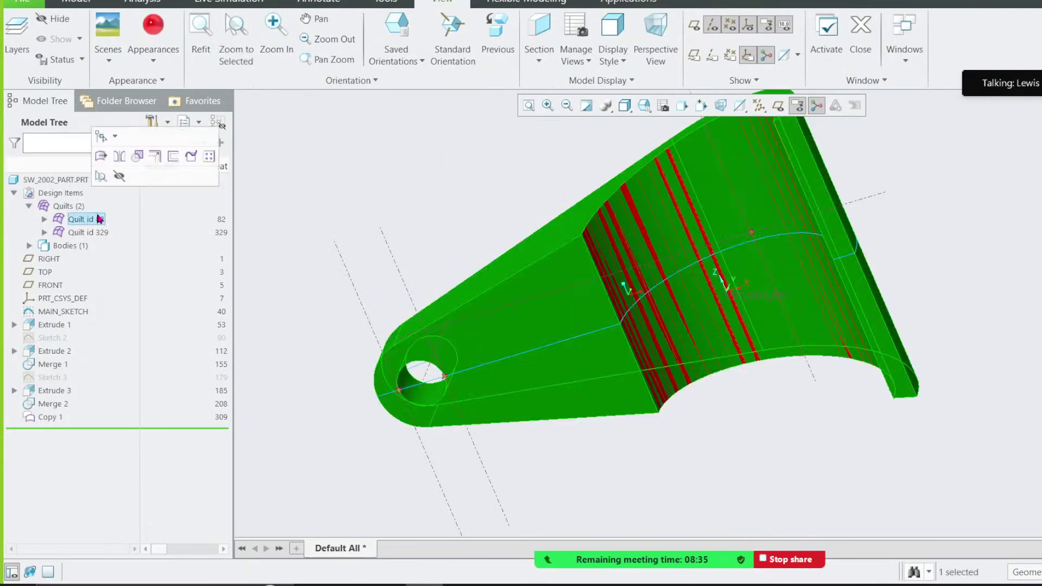
left_click(118, 177)
mouse_move(441, 272)
middle_mouse_down()
mouse_move(566, 353)
mouse_move(549, 310)
mouse_move(519, 307)
mouse_move(597, 304)
mouse_move(566, 318)
middle_mouse_up()
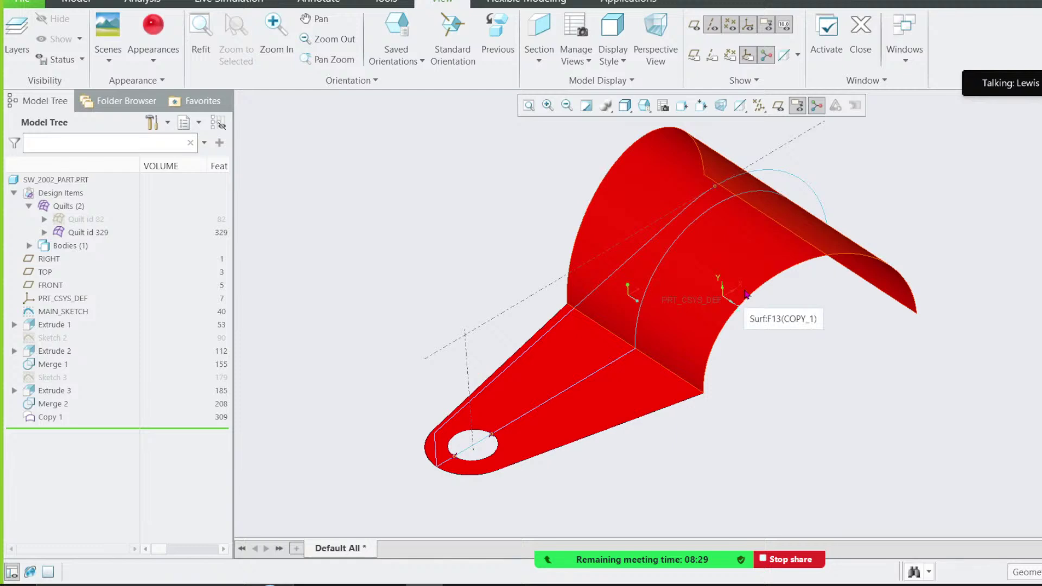
Step: Check the marked pocket dimensions on the reference drawing in Snipping Tool and return to the model
left_click(77, 3)
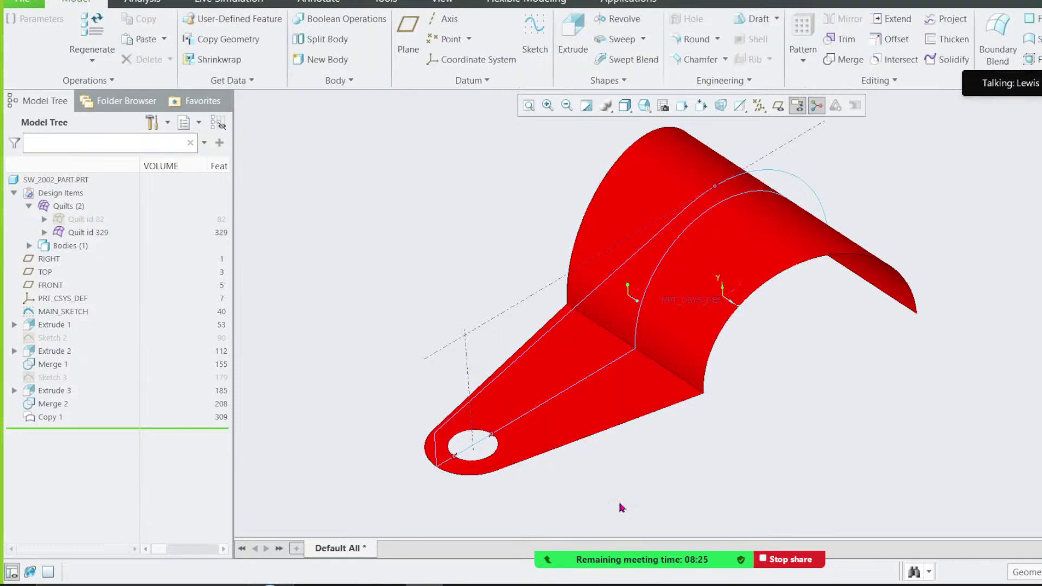
mouse_move(642, 566)
key("alt+Tab")
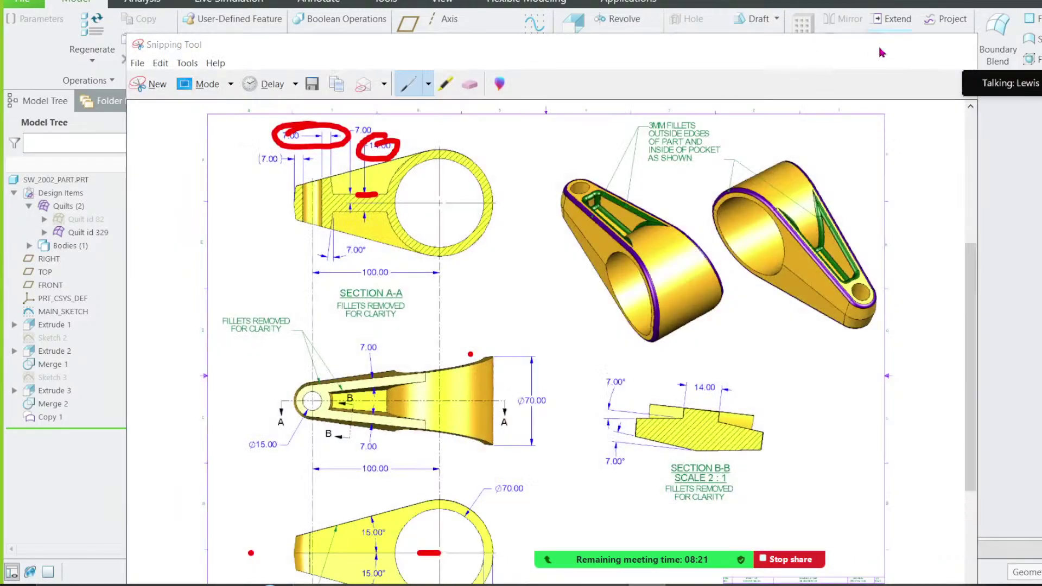
left_click(889, 44)
Step: Offset the whole copied quilt by 4 mm, with the direction flipped toward the upper side of the arm
left_click(895, 41)
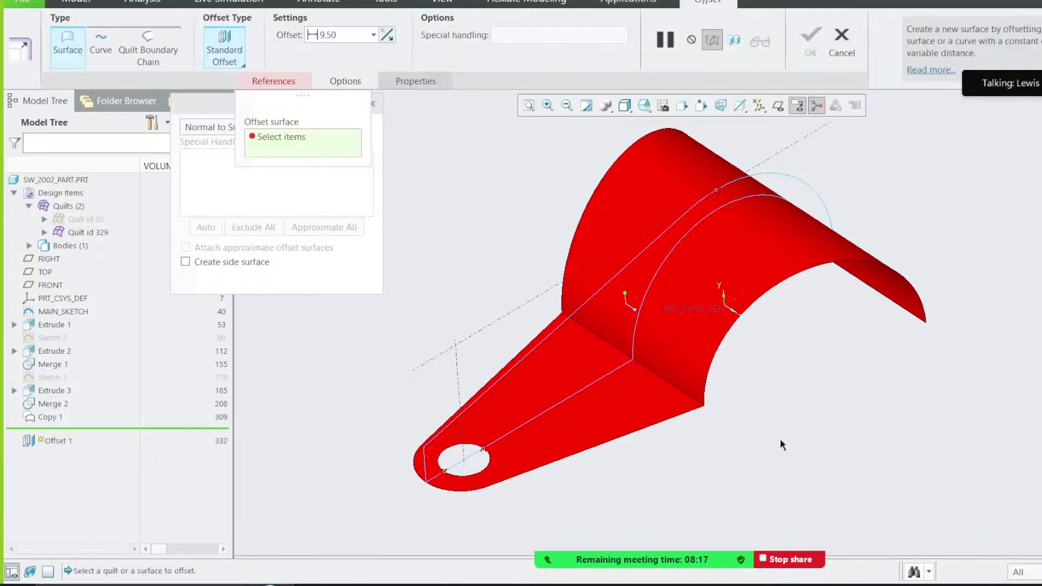
left_click(706, 362)
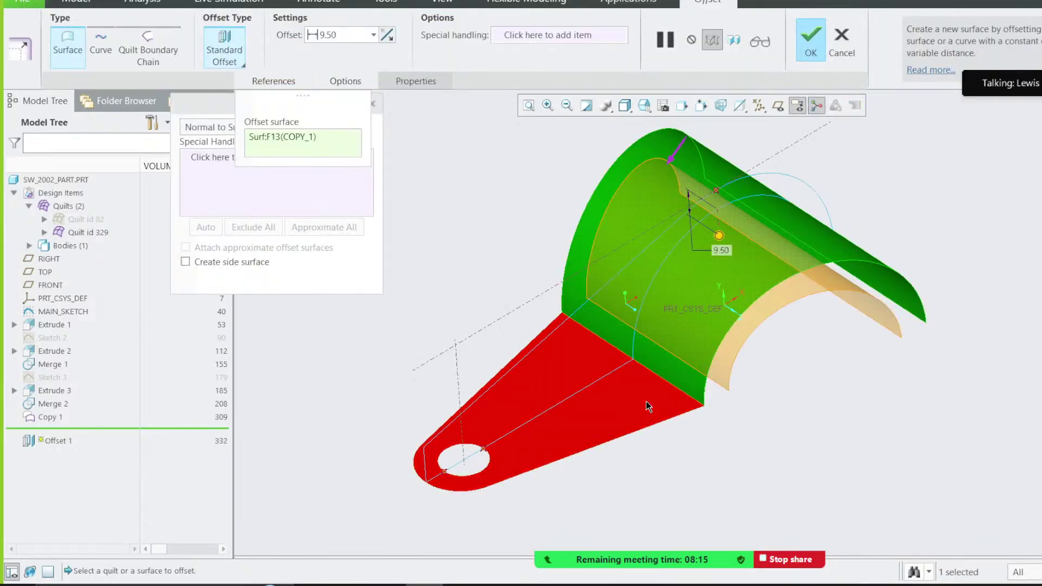
left_click(1020, 572)
left_click(1022, 544)
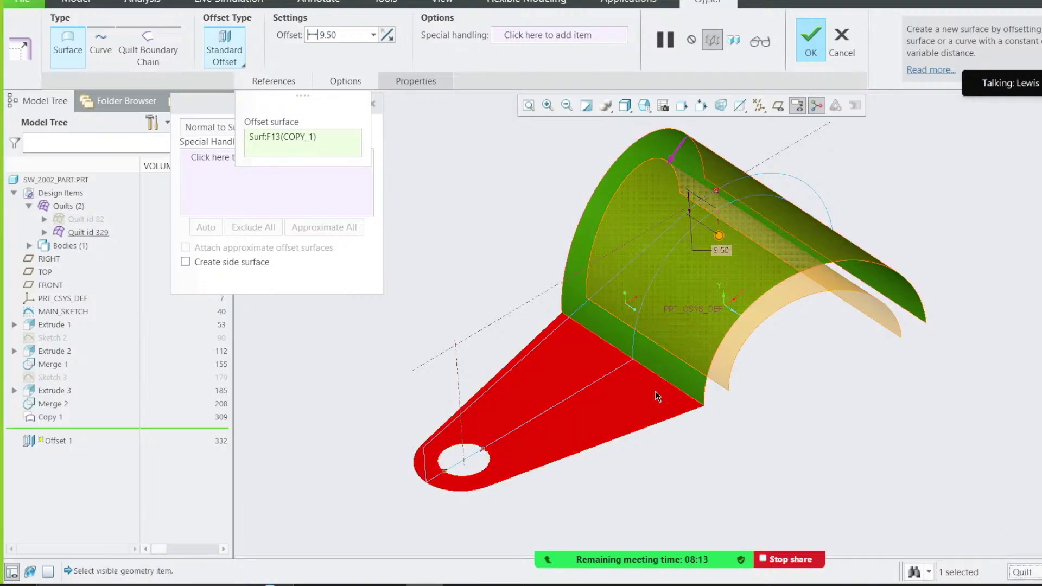
left_click(645, 395)
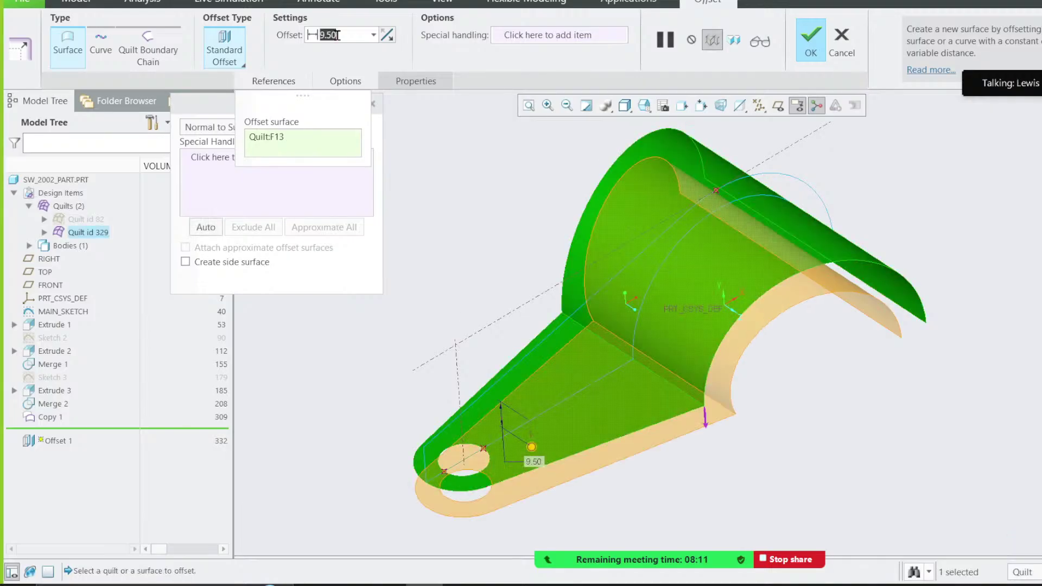
type("4")
left_click(387, 36)
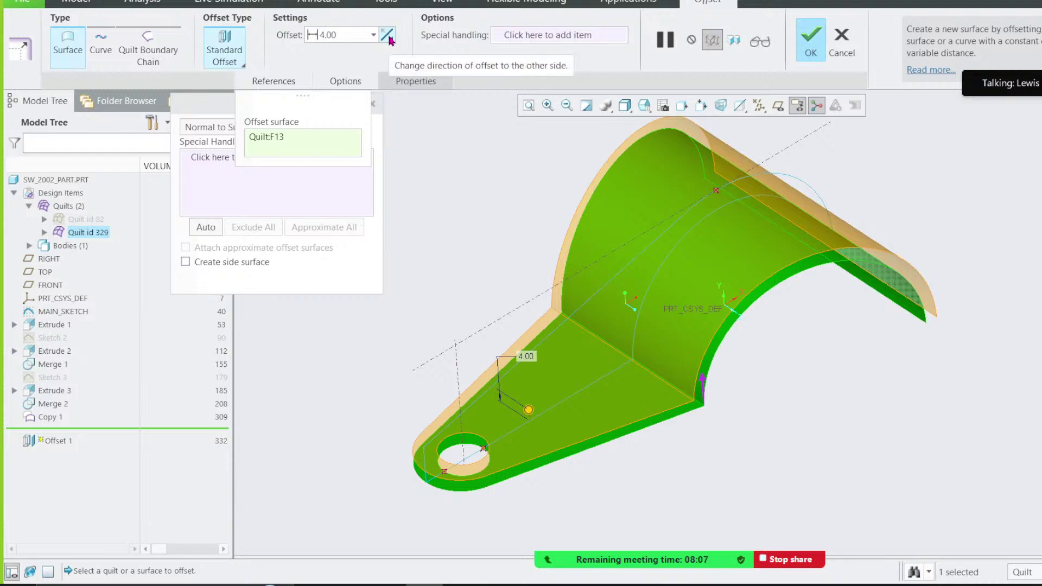
left_click(815, 47)
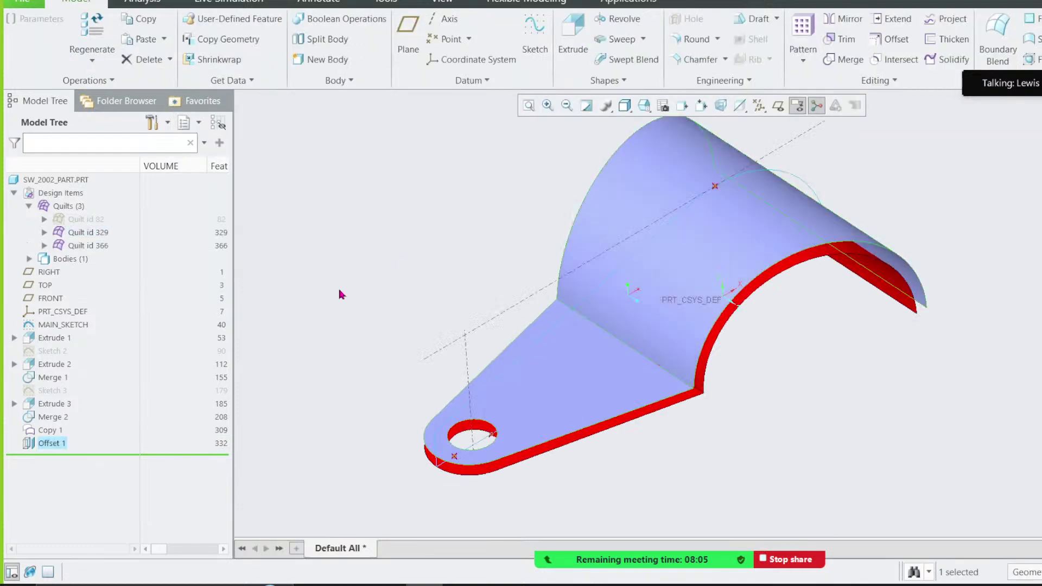
Step: Apply the same red appearance to the offset quilt
left_click(84, 246)
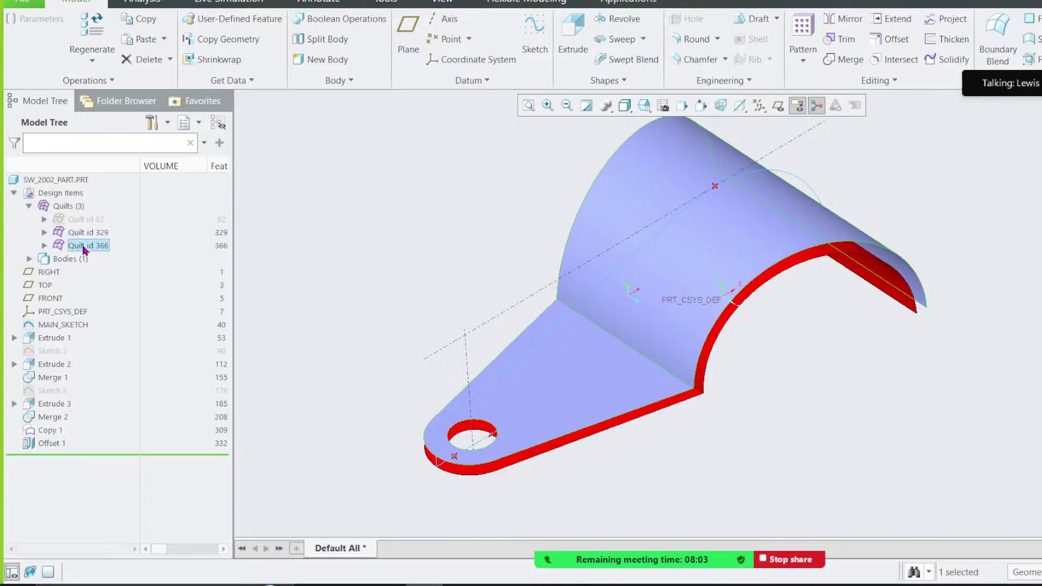
left_click(437, 2)
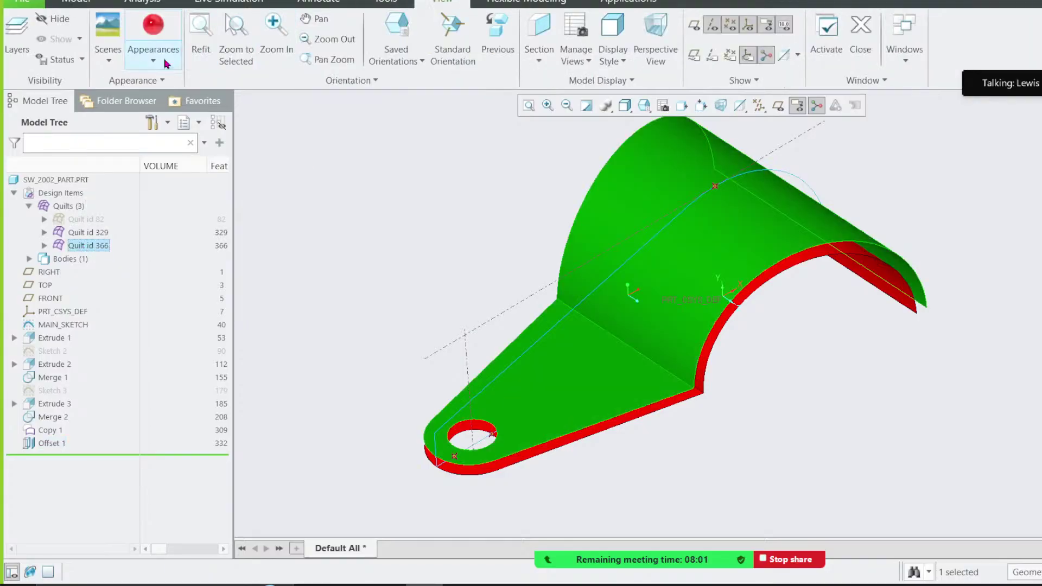
left_click(153, 30)
middle_click_drag(409, 230, 393, 245)
left_click(77, 3)
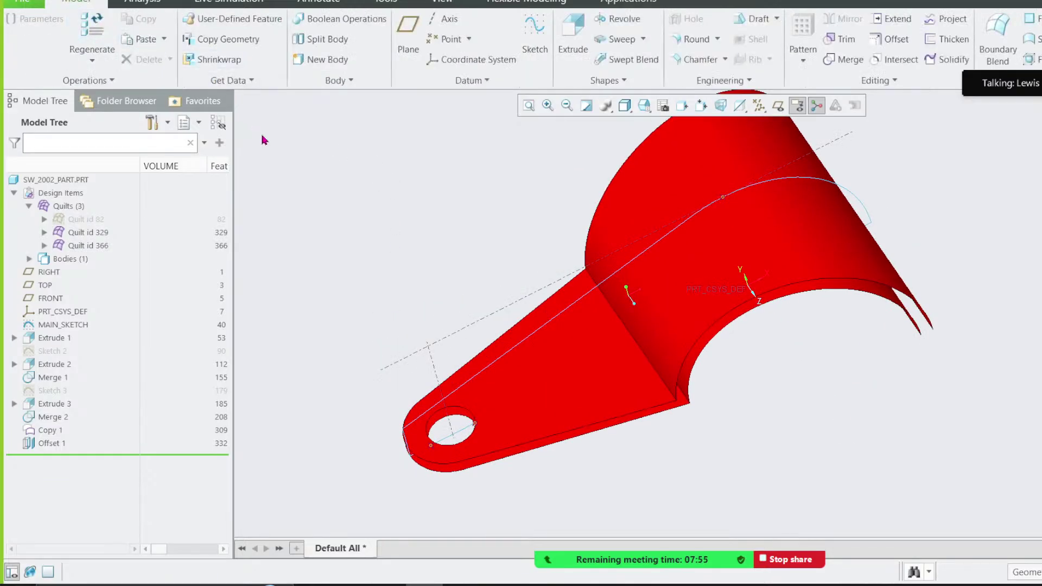
Step: Reorder the model tree so Copy 1 and Offset 1 come before Extrude 3 and Merge 2
scroll(313, 360, "down", 2)
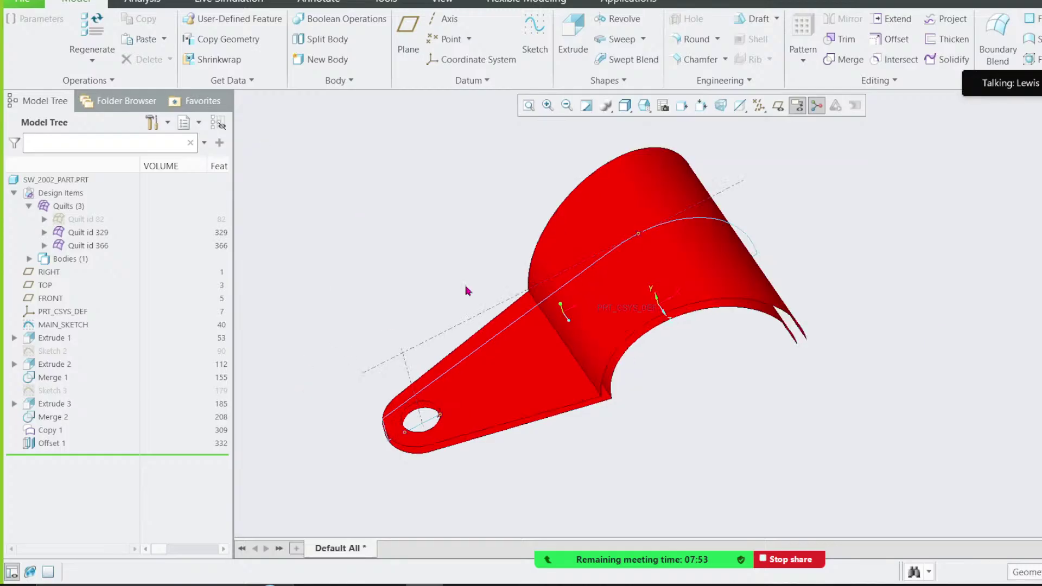
scroll(615, 286, "up", 2)
middle_click_drag(521, 279, 391, 252)
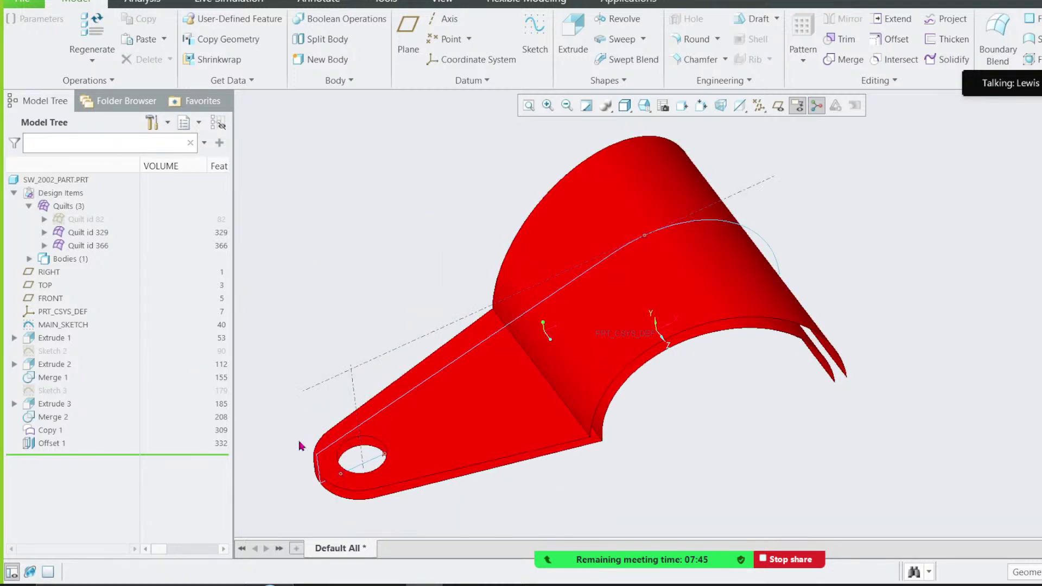
scroll(300, 446, "up", 2)
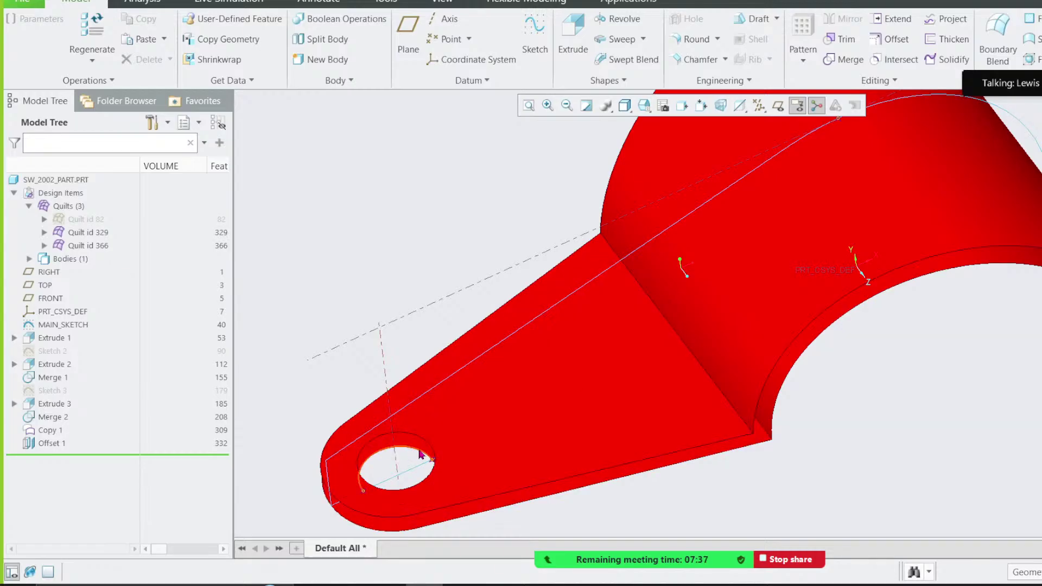
left_click_drag(50, 408, 58, 445)
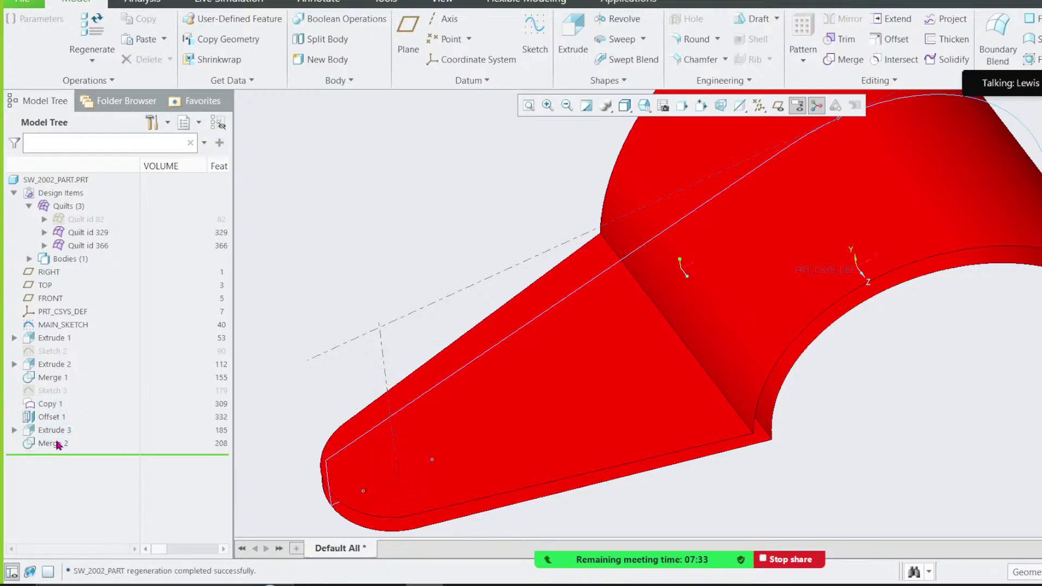
Step: Show the hidden Quilt id 82 again so the arm's main quilt is displayed with the red ones
middle_click_drag(327, 414, 410, 406)
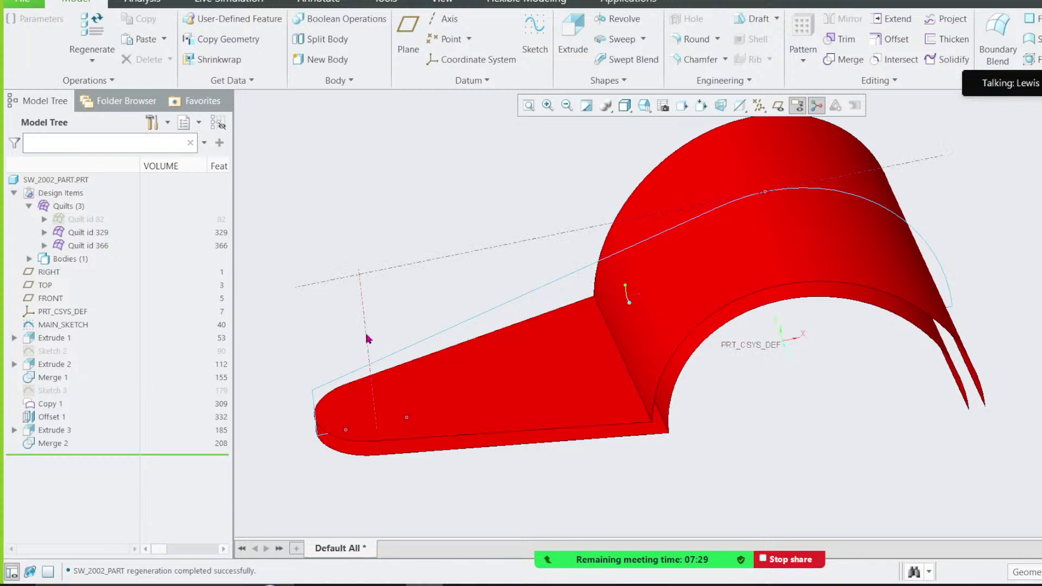
middle_click_drag(328, 384, 402, 439)
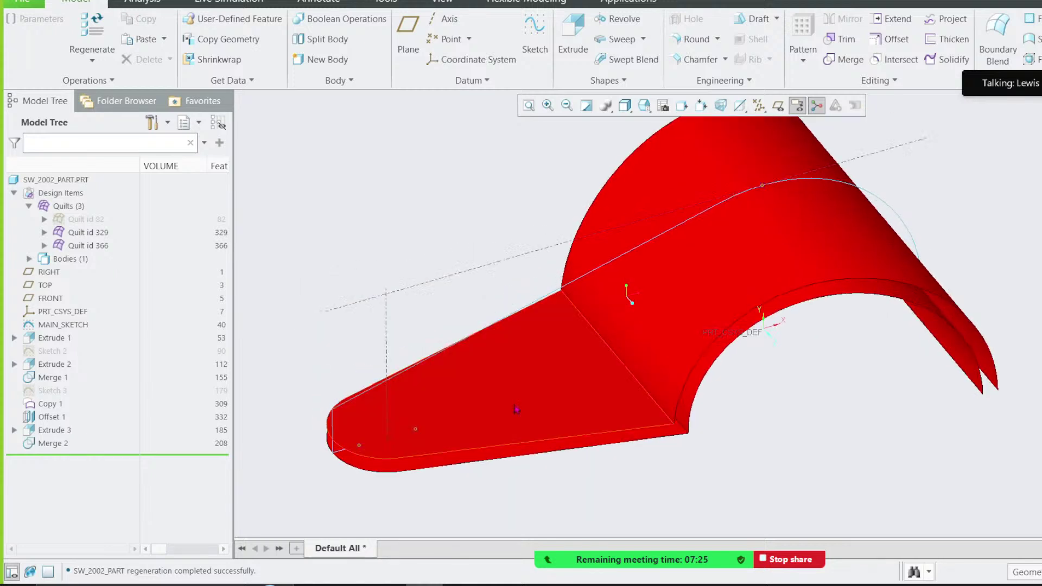
left_click(87, 220)
left_click(107, 180)
middle_click_drag(438, 386, 536, 372)
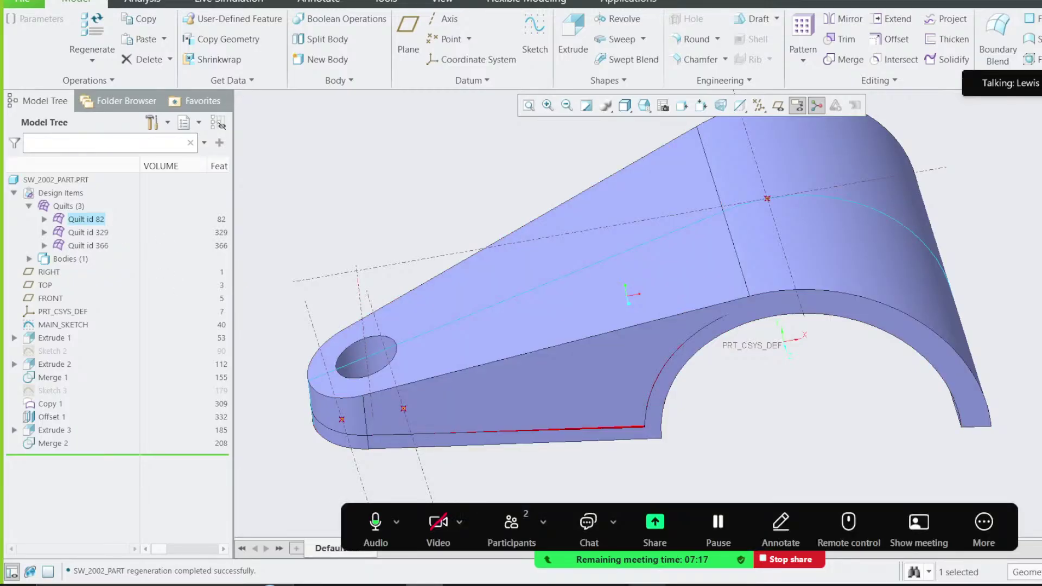
Step: Mark the 7.00 pocket wall dimension in the plan view of the reference drawing in Snipping Tool and return to the model
left_click(646, 585)
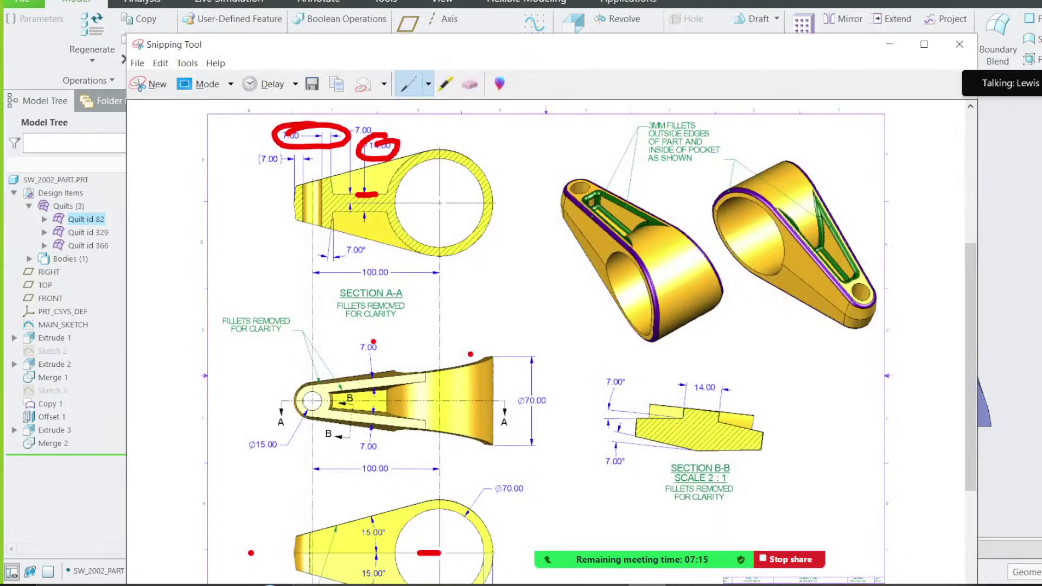
left_click_drag(350, 341, 387, 356)
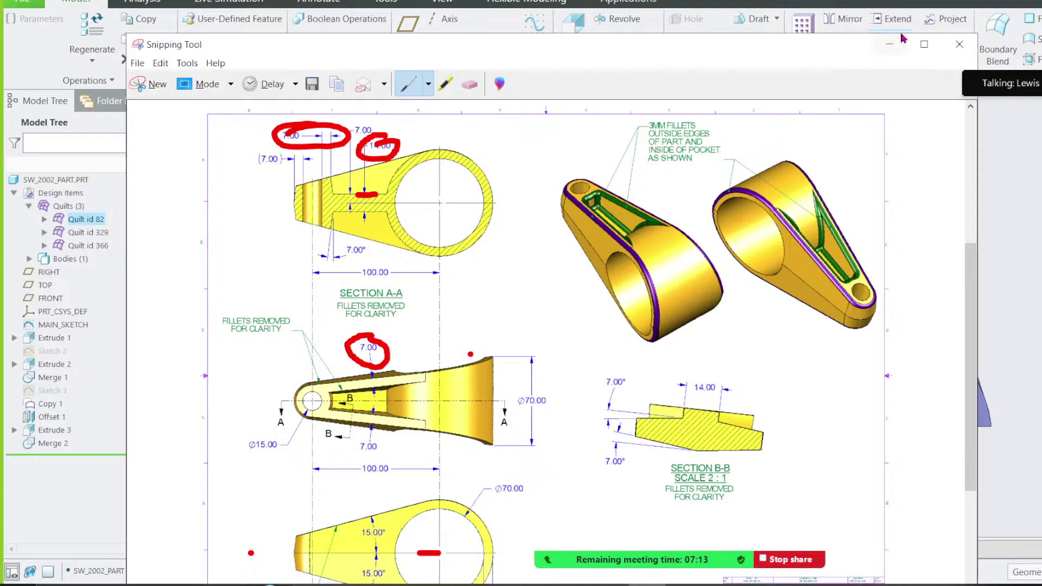
left_click(903, 38)
Step: Start a new sketch on the TOP datum plane
left_click(45, 287)
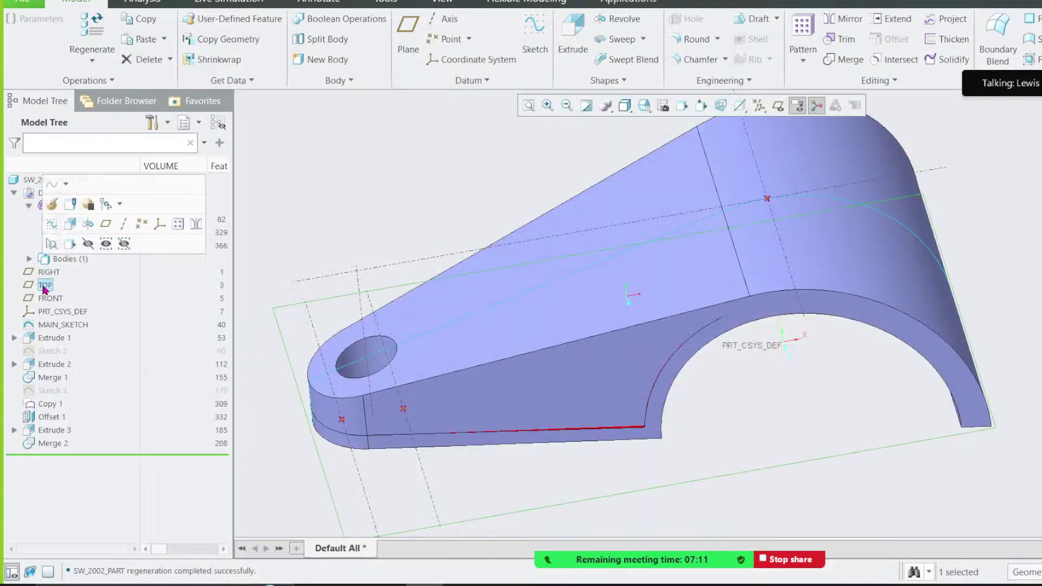
left_click(69, 243)
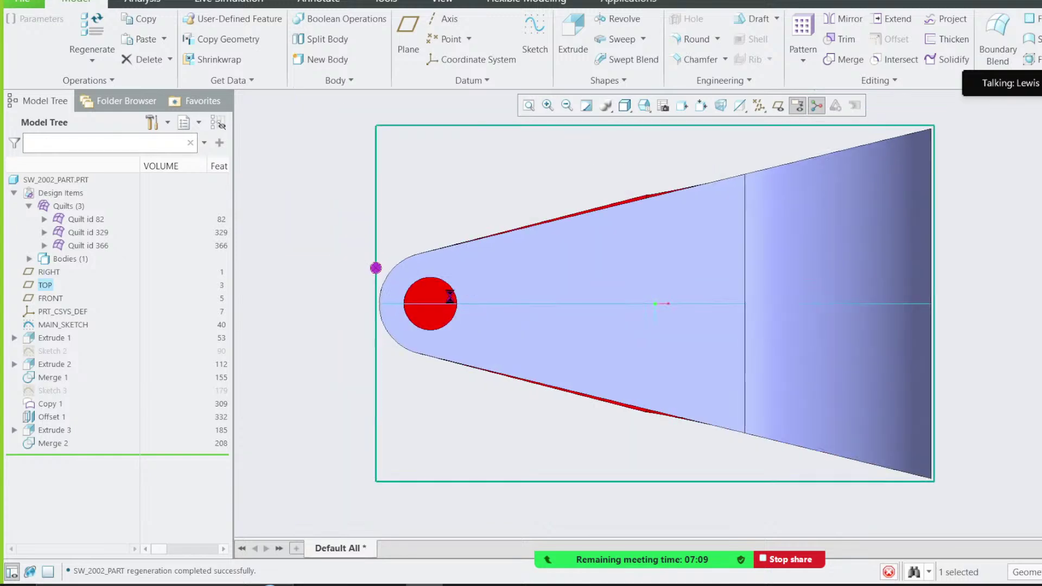
mouse_move(579, 365)
middle_mouse_down()
mouse_move(593, 344)
mouse_move(614, 221)
mouse_move(594, 343)
mouse_move(601, 304)
mouse_move(606, 319)
middle_mouse_up()
scroll(840, 252, "down", 2)
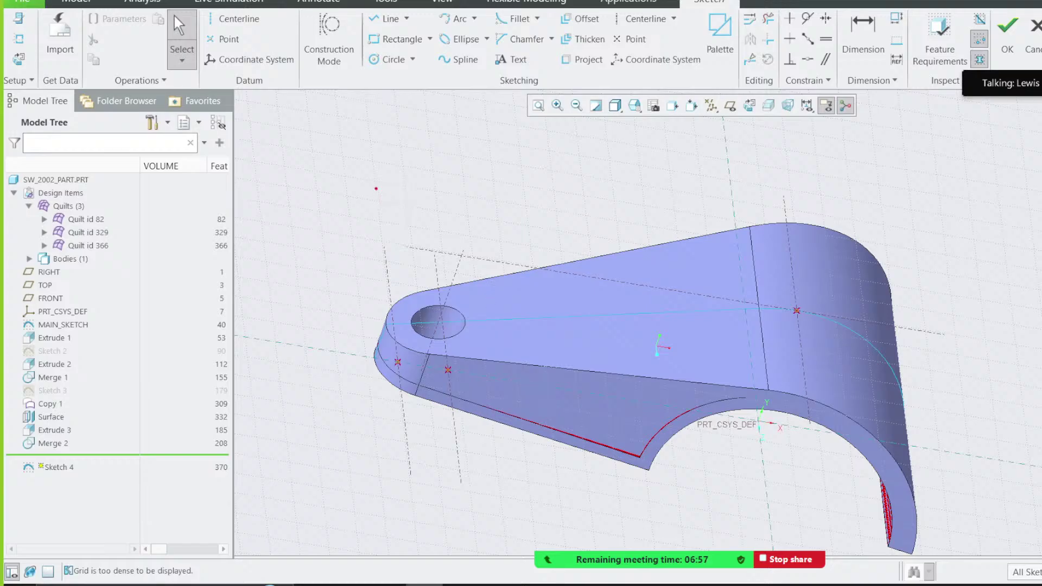
mouse_move(343, 129)
left_mouse_down()
mouse_move(443, 120)
mouse_move(465, 172)
left_mouse_up()
left_click_drag(309, 198, 516, 187)
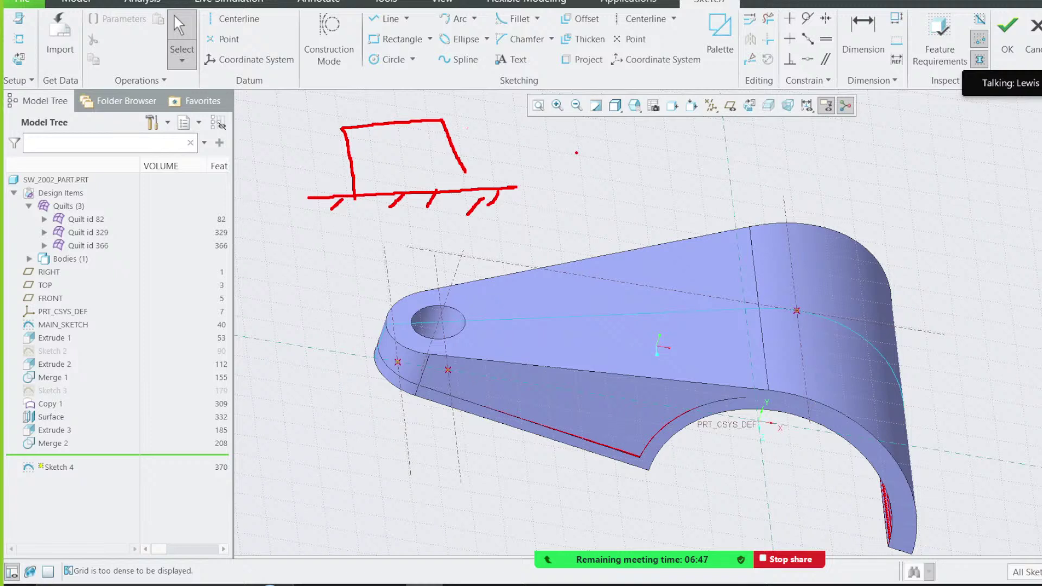
mouse_move(445, 112)
left_mouse_down()
mouse_move(357, 113)
mouse_move(450, 131)
left_mouse_up()
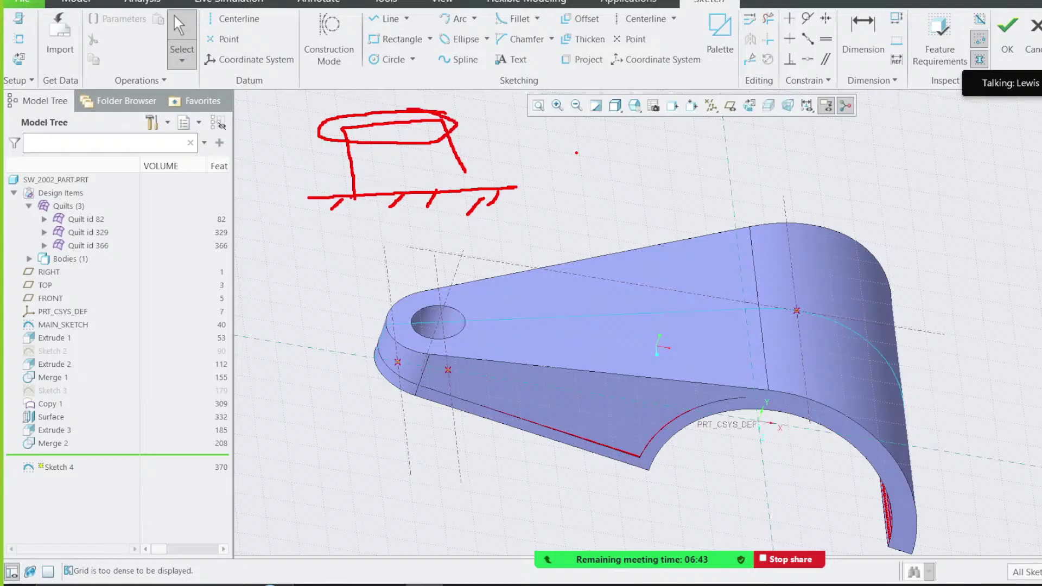
mouse_move(398, 249)
middle_mouse_down()
mouse_move(396, 188)
mouse_move(415, 237)
middle_mouse_up()
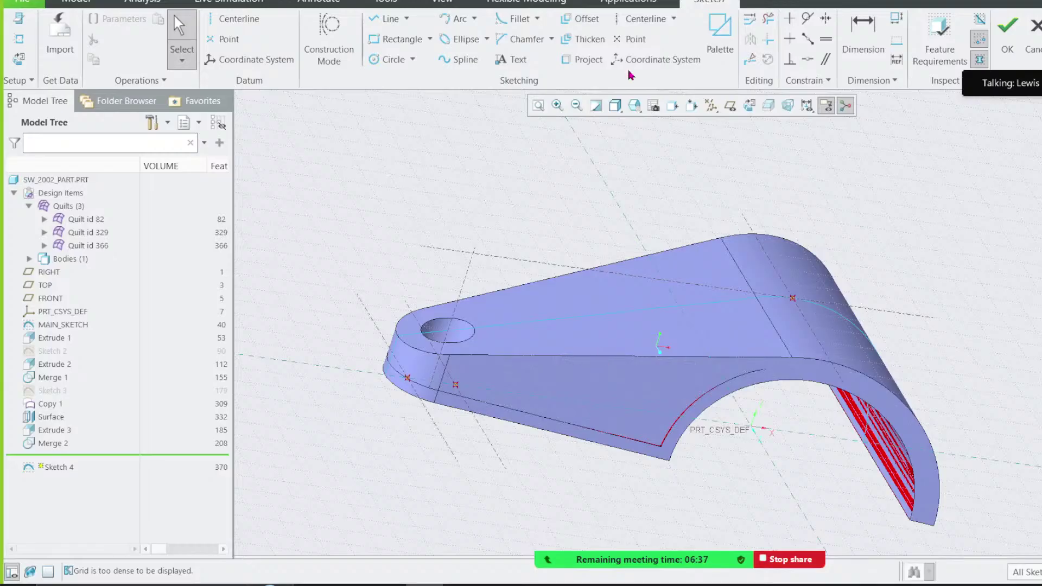
middle_click_drag(419, 394, 468, 328)
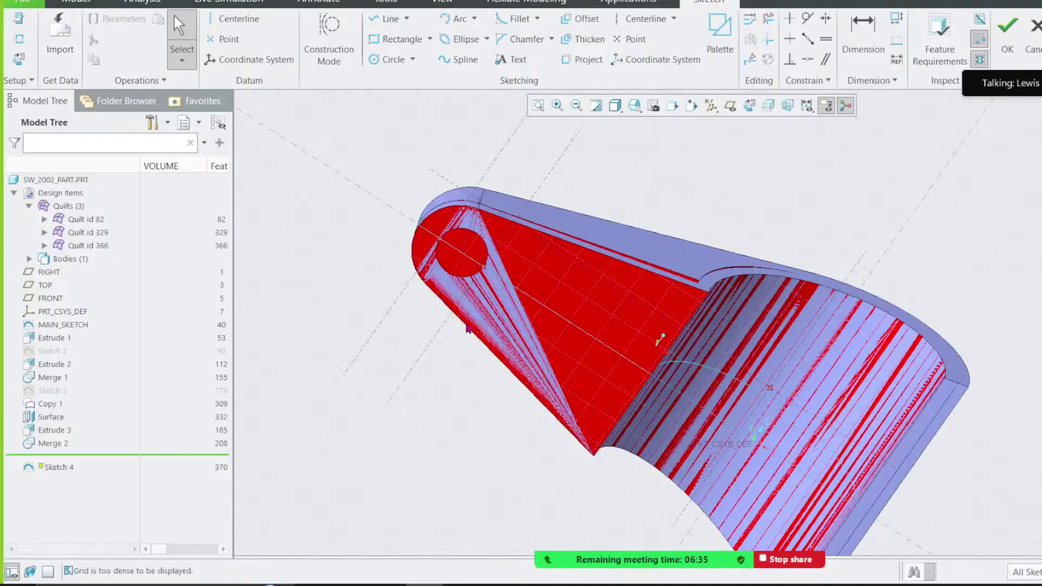
middle_click_drag(596, 307, 567, 348)
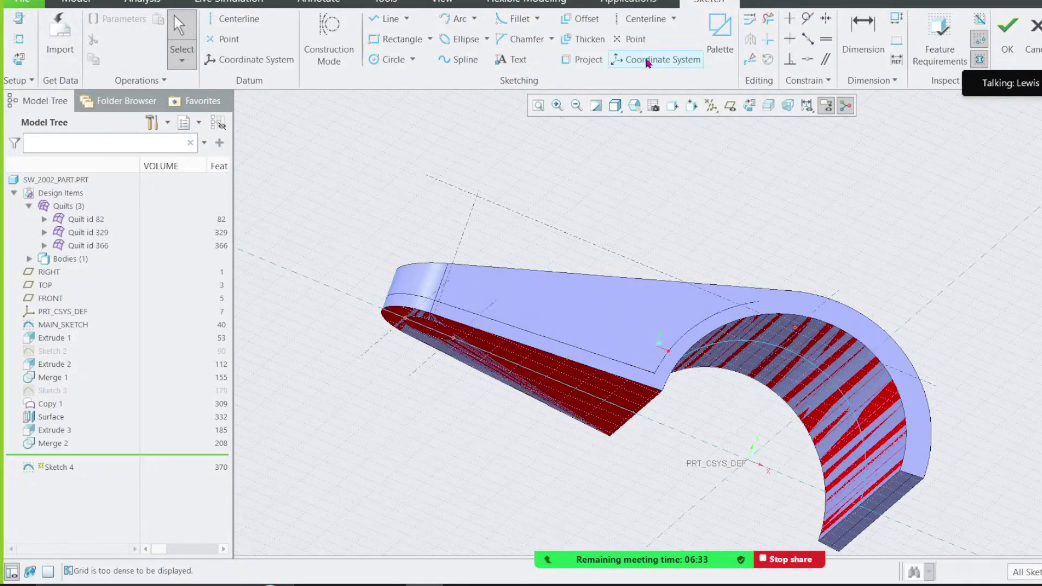
Step: Add the arm's two tapered side edges and the transition edge between arm and barrel as sketch references
left_click(19, 39)
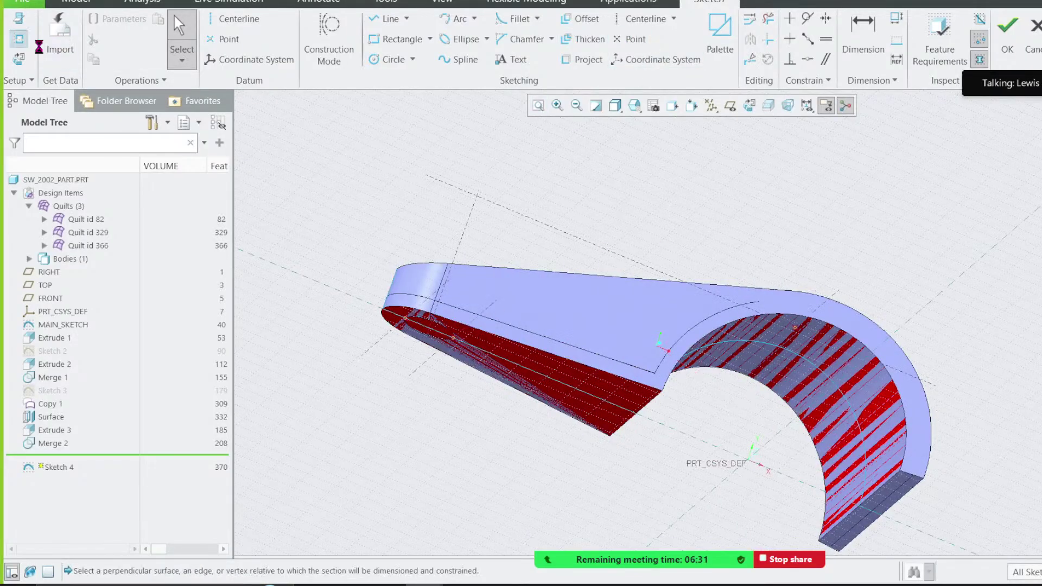
middle_click_drag(466, 322, 548, 347)
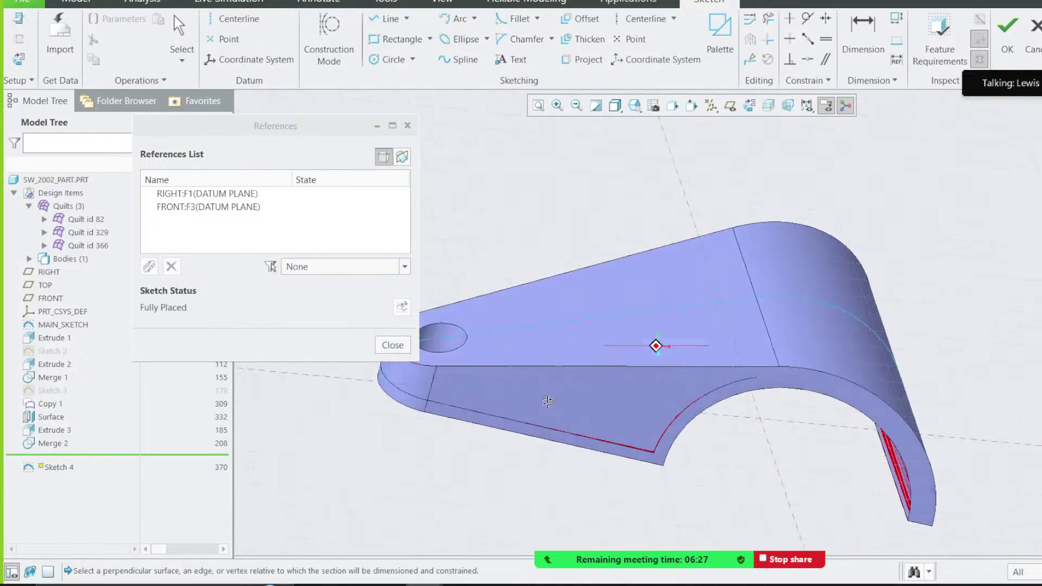
left_click(456, 417)
middle_click_drag(456, 416, 506, 358)
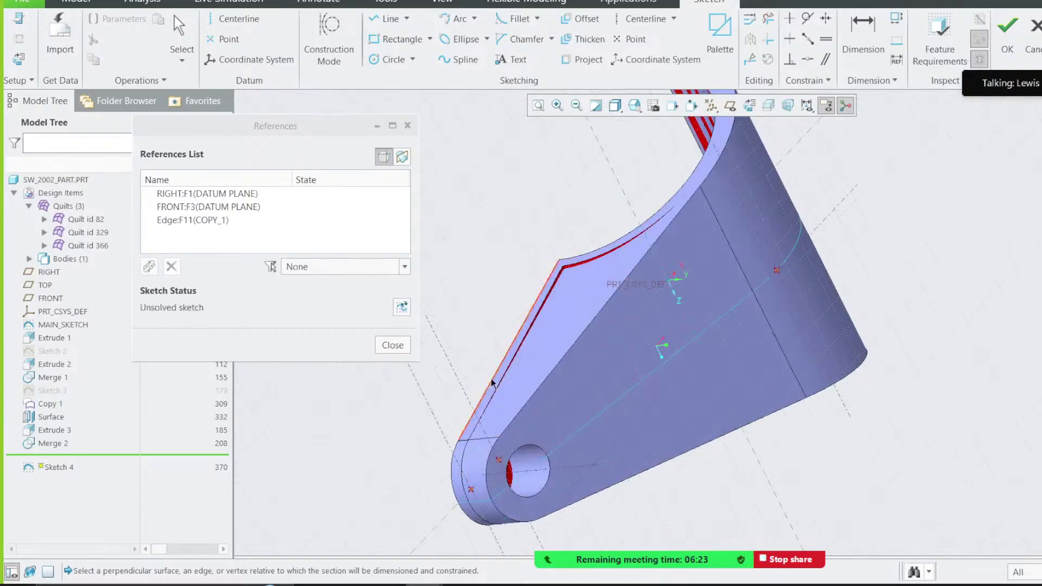
left_click(505, 359)
left_click(747, 108)
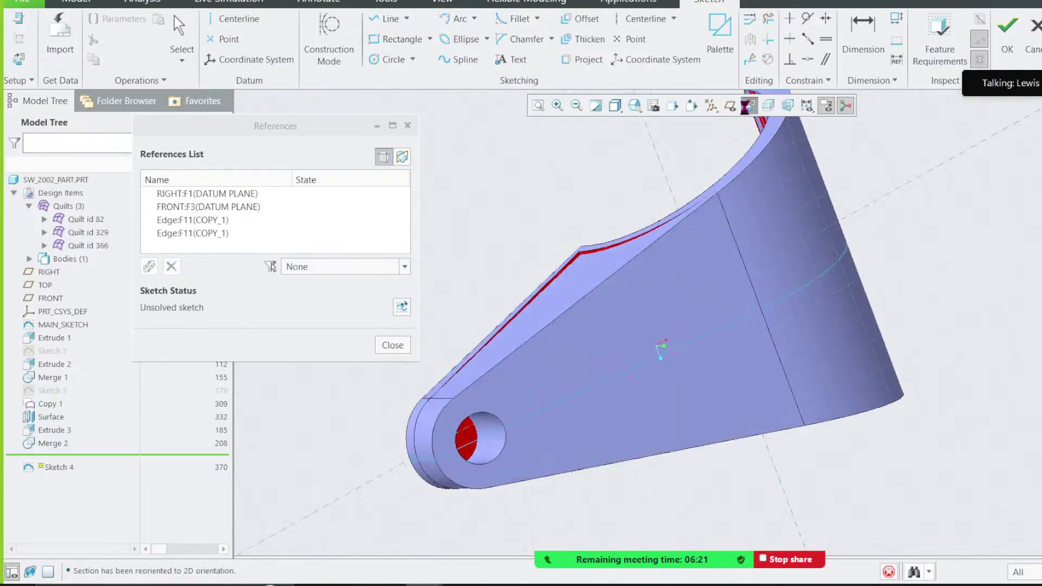
middle_click_drag(678, 302, 679, 295)
left_click(750, 108)
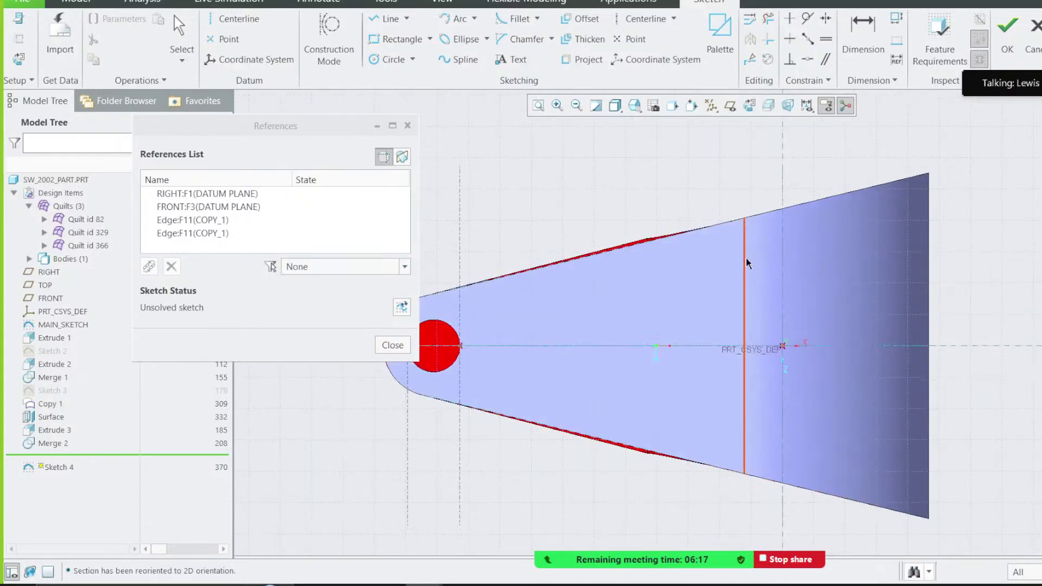
left_click(742, 265)
Step: Sketch a line parallel to the arm's upper side edge, ending at the vertical reference, and a vertical line about 56 mm long from there
scroll(504, 361, "up", 2)
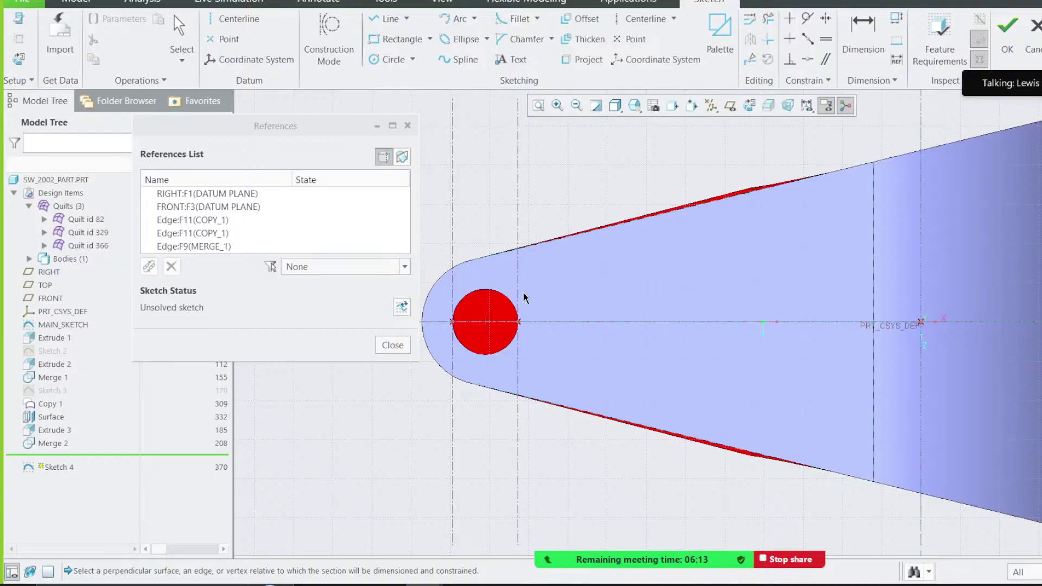
left_click(386, 18)
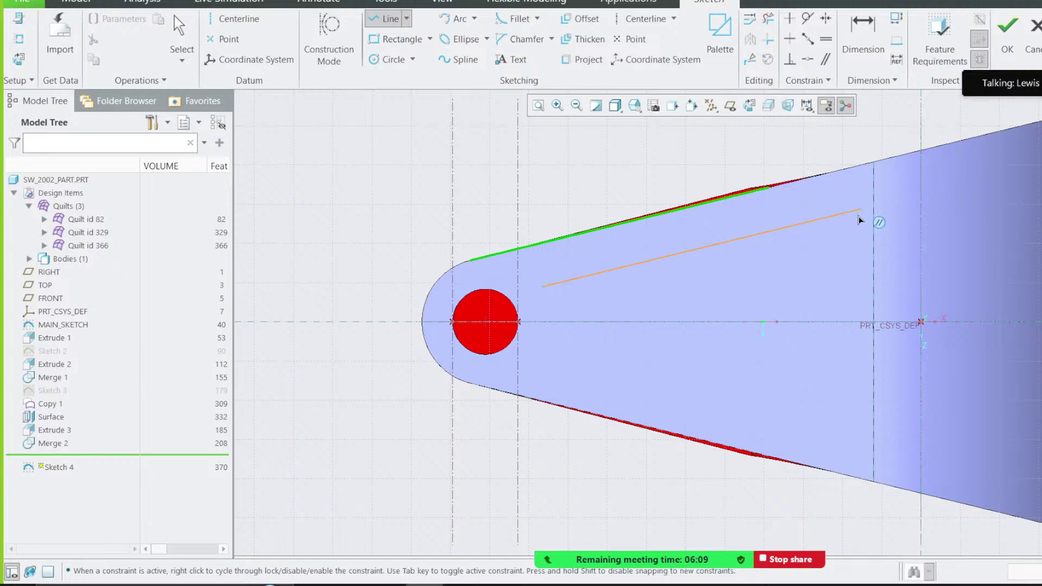
left_click(921, 196)
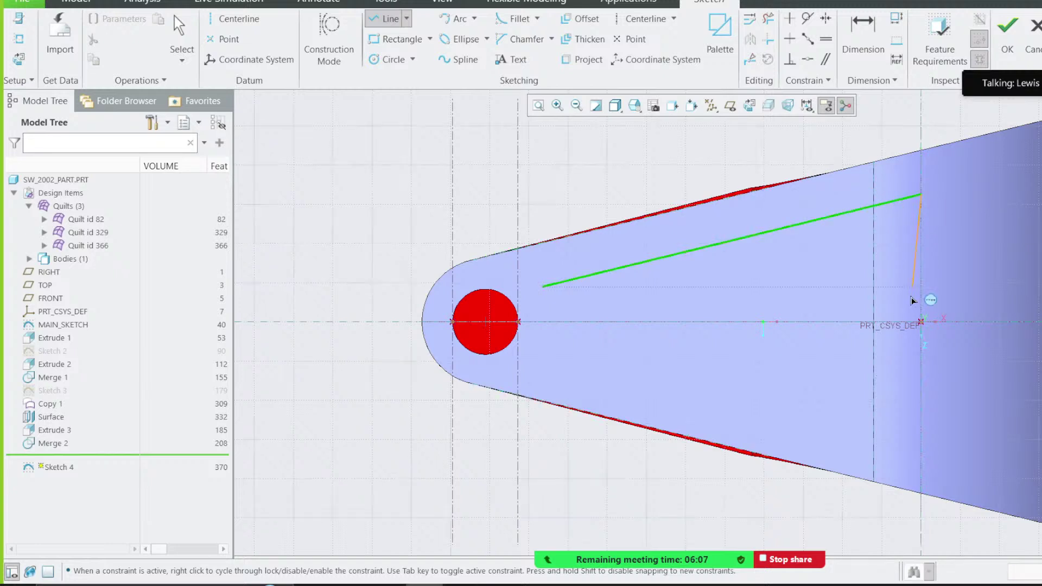
left_click(921, 439)
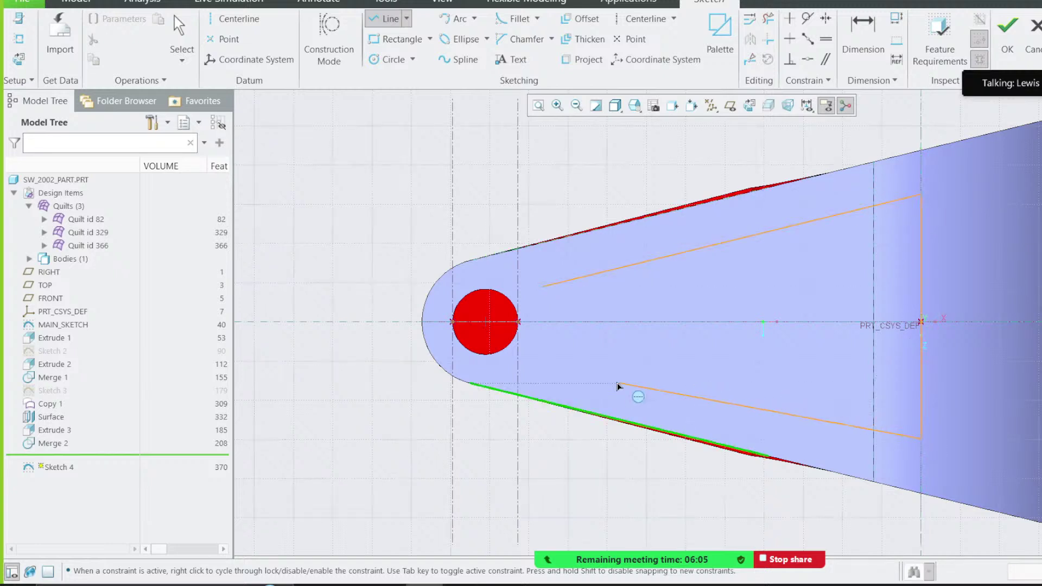
middle_click(561, 363)
Step: Mirror the slanted pocket line about the horizontal reference through the arm's centre
scroll(410, 236, "up", 1)
left_click(445, 174)
left_click(731, 223)
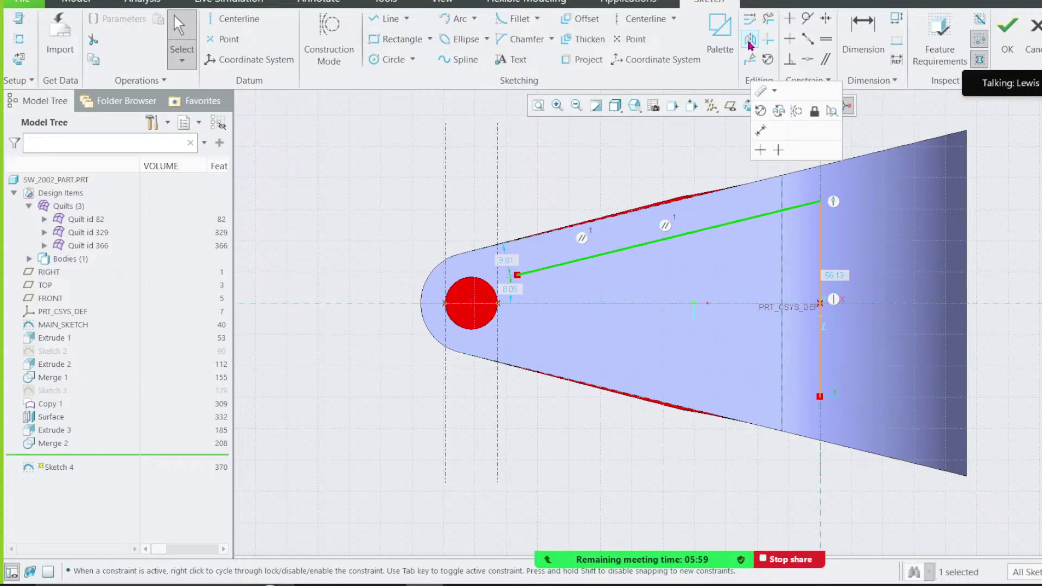
left_click(749, 41)
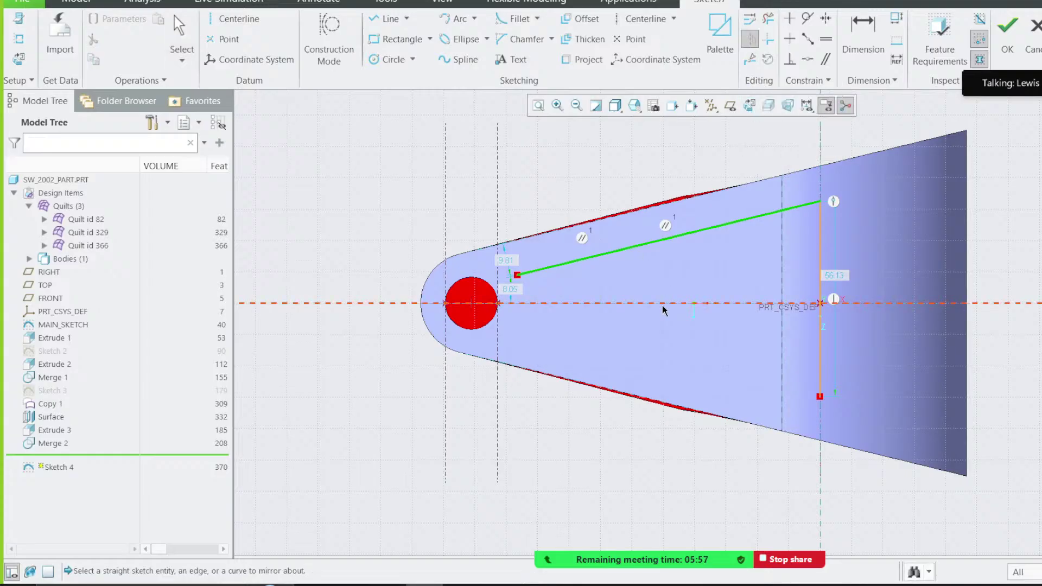
left_click(680, 303)
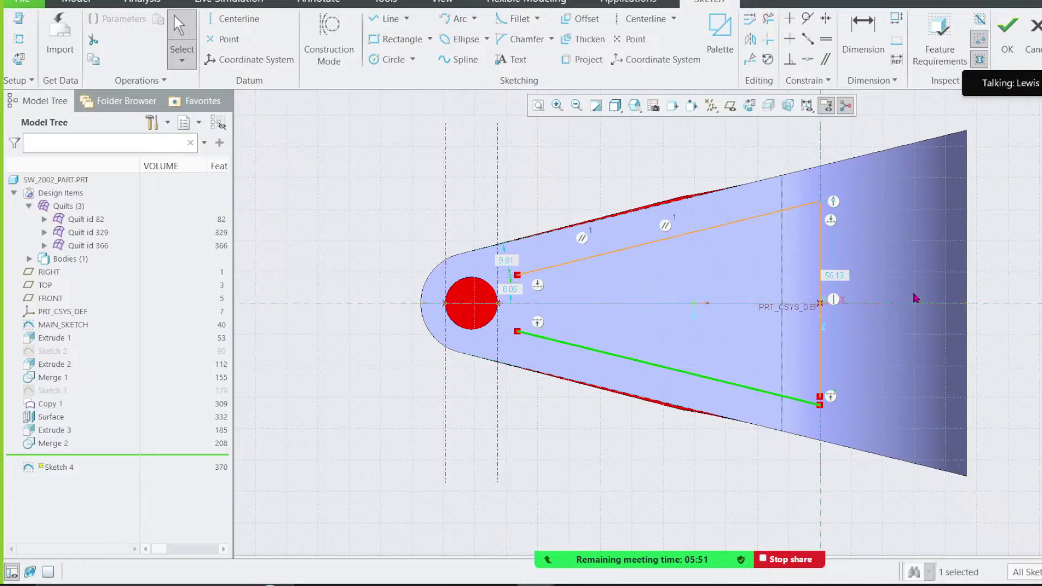
left_click(402, 235)
Step: Move the upper slanted line closer to the arm's side edge, to about 7.3 mm from it
scroll(510, 257, "up", 3)
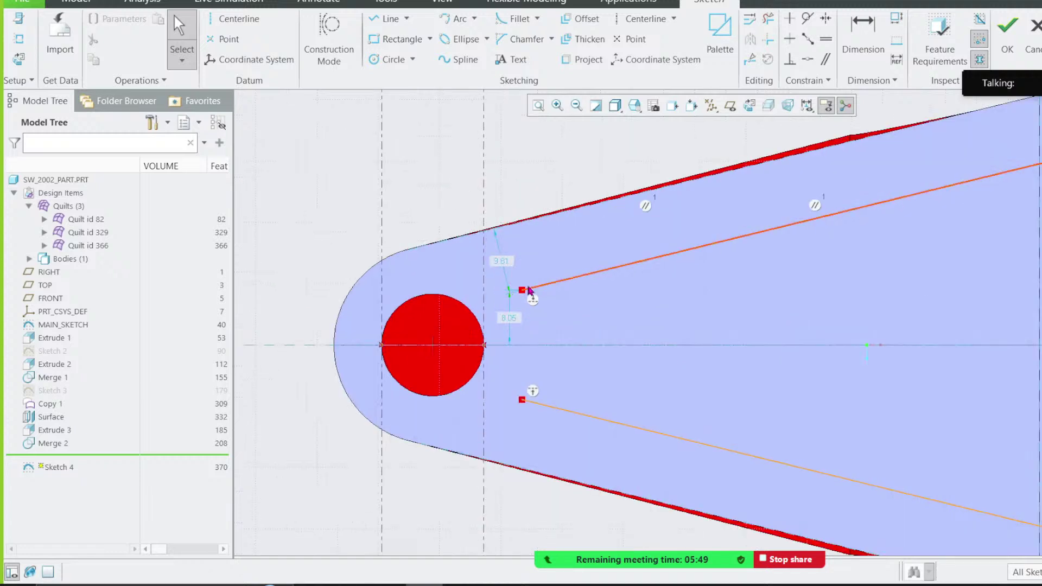
scroll(550, 348, "down", 3)
mouse_move(508, 302)
left_mouse_down()
mouse_move(518, 258)
mouse_move(520, 312)
mouse_move(513, 272)
mouse_move(519, 288)
mouse_move(491, 295)
mouse_move(506, 290)
left_mouse_up()
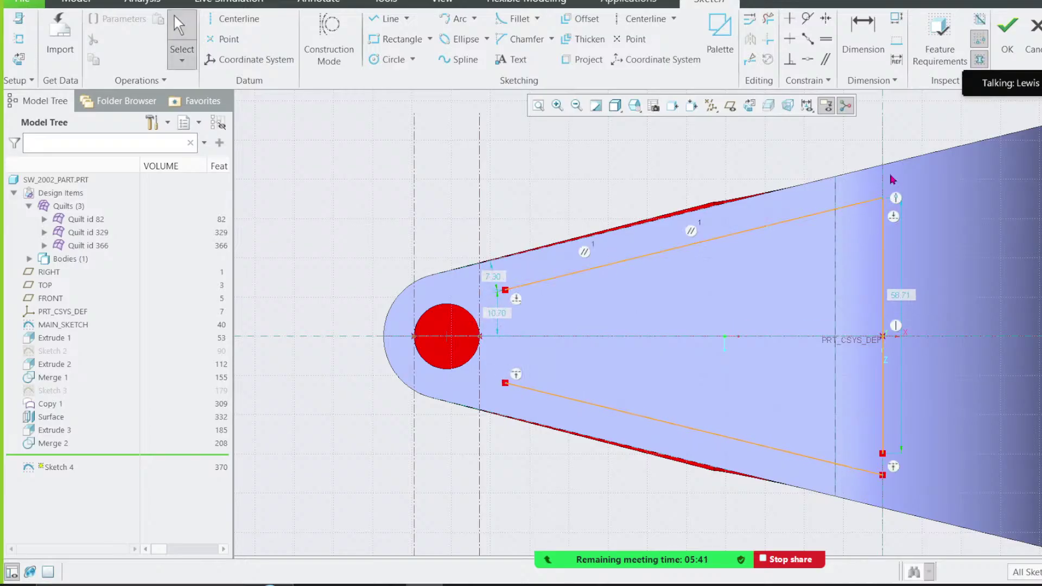
Step: Sketch a circle about 22 mm in diameter, concentric with the small hole
scroll(882, 160, "up", 2)
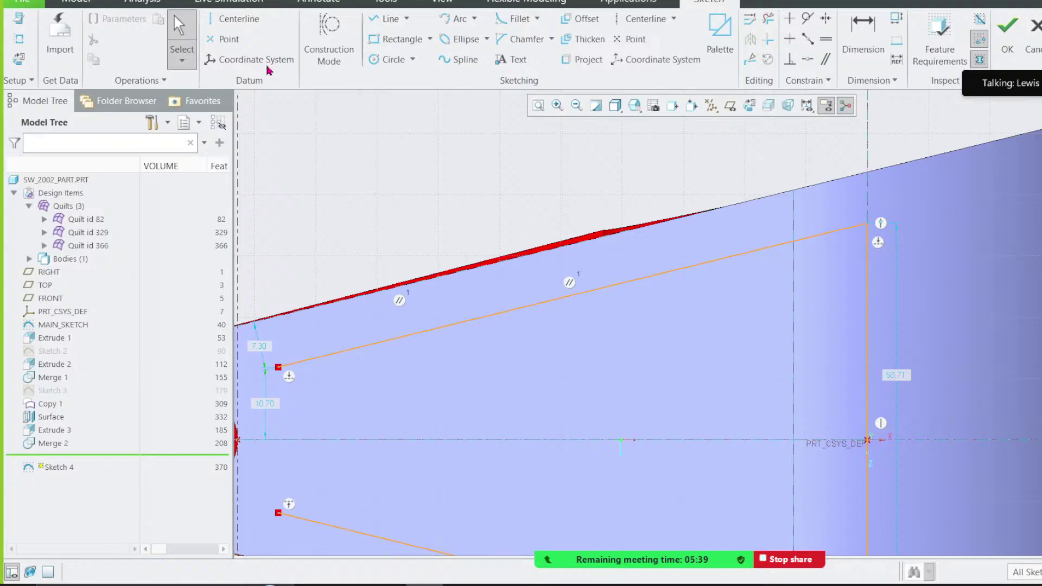
scroll(596, 186, "down", 1)
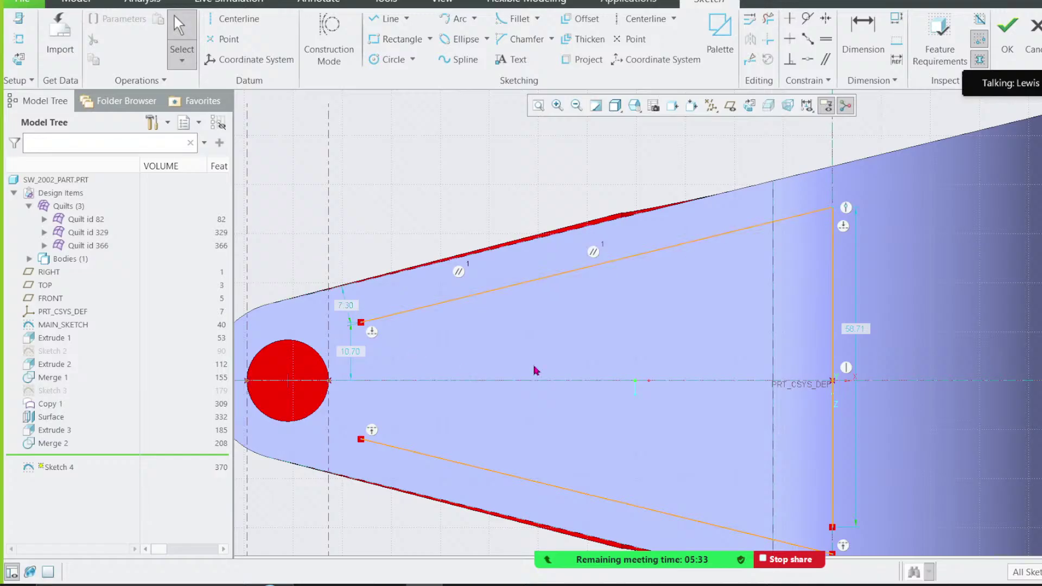
scroll(382, 375, "up", 2)
scroll(377, 373, "up", 1)
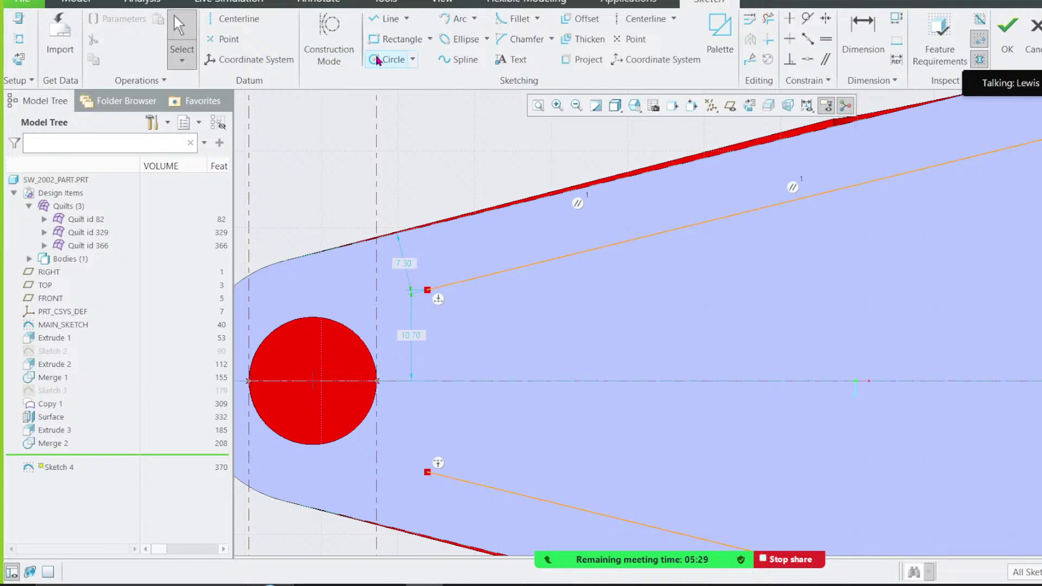
left_click(391, 59)
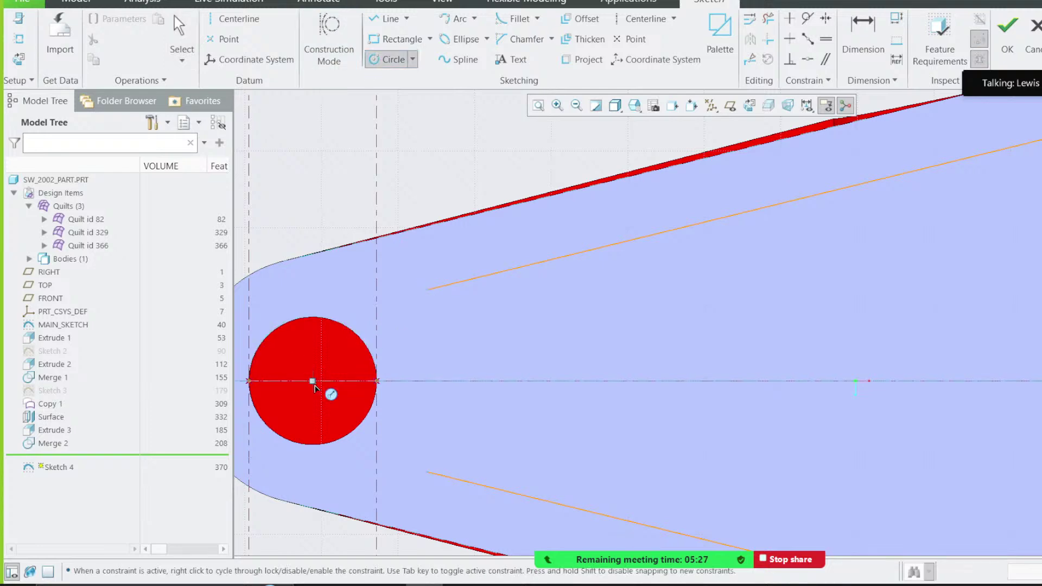
left_click(313, 381)
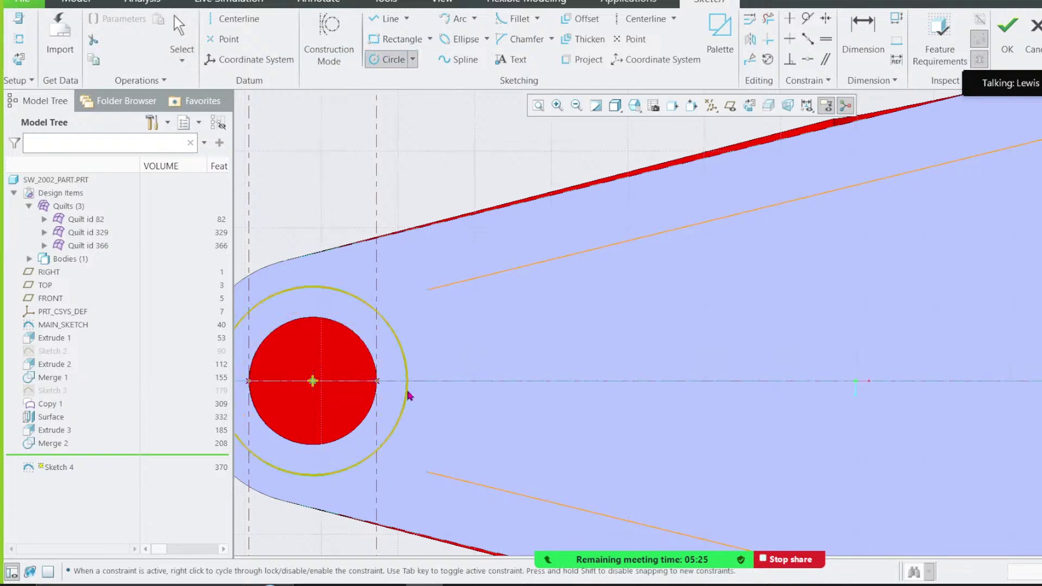
left_click(407, 390)
scroll(533, 236, "down", 2)
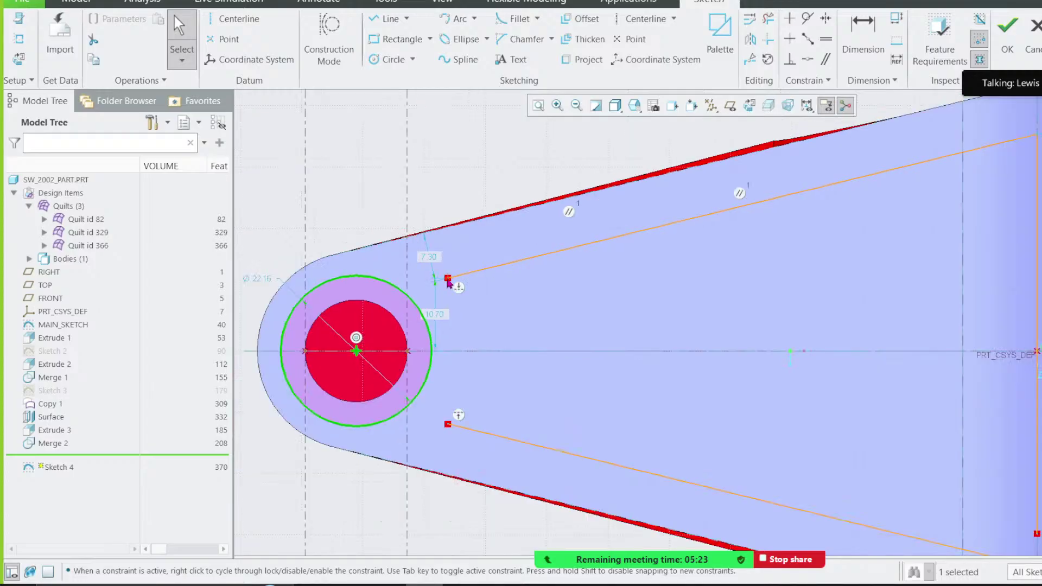
Step: Constrain the free end of the upper slanted line to lie on the circle around the small hole
left_click(450, 282, "ctrl")
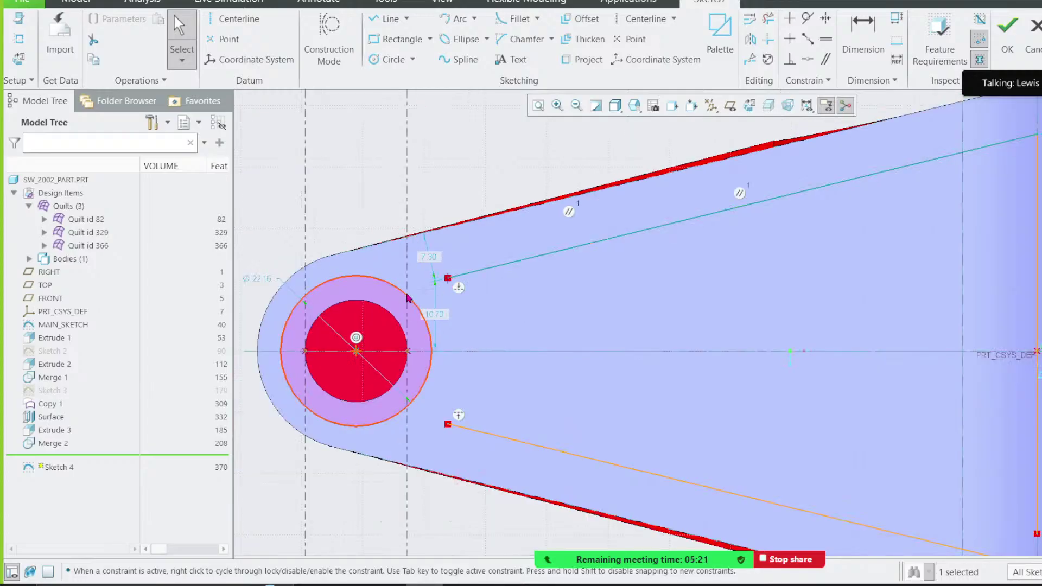
mouse_move(448, 319)
left_mouse_down()
mouse_move(369, 281)
mouse_move(374, 292)
mouse_move(374, 275)
mouse_move(398, 292)
left_mouse_up()
scroll(432, 349, "down", 3)
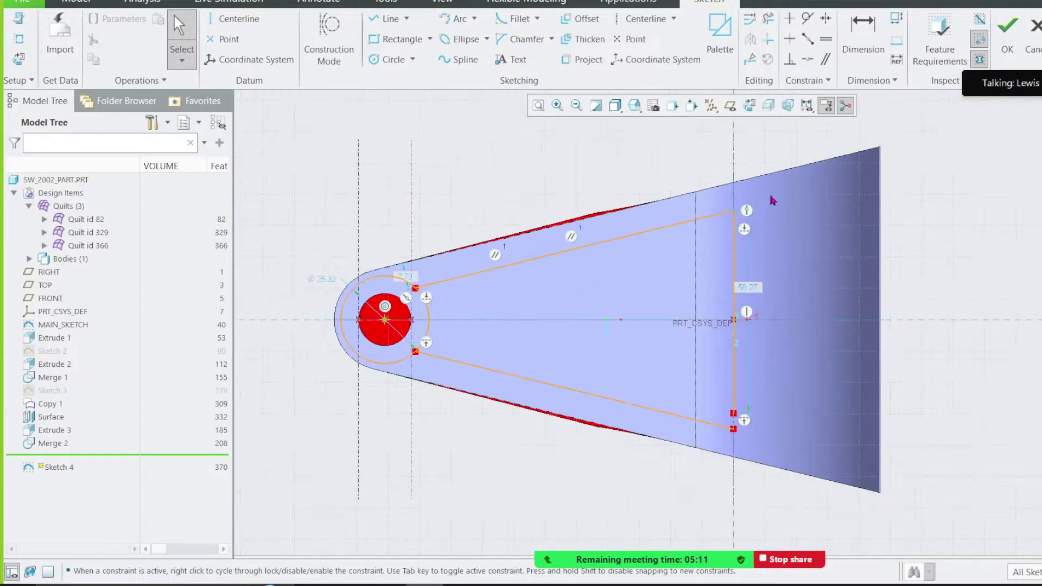
Step: Place the vertical length and circle diameter dimensions clear of the pocket outline and finish the sketch
left_click_drag(747, 290, 592, 156)
left_click_drag(326, 280, 422, 171)
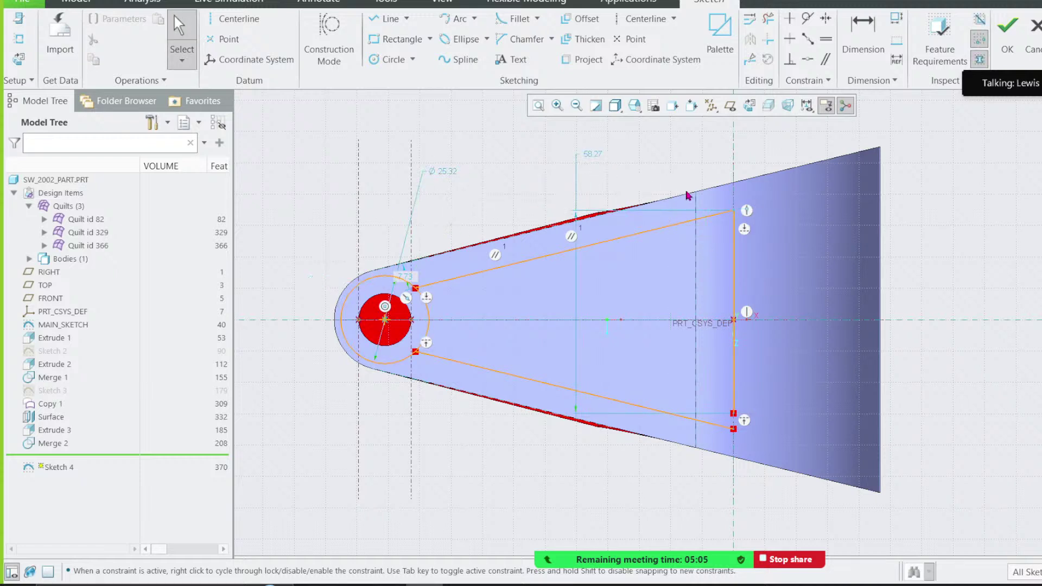
left_click(1007, 34)
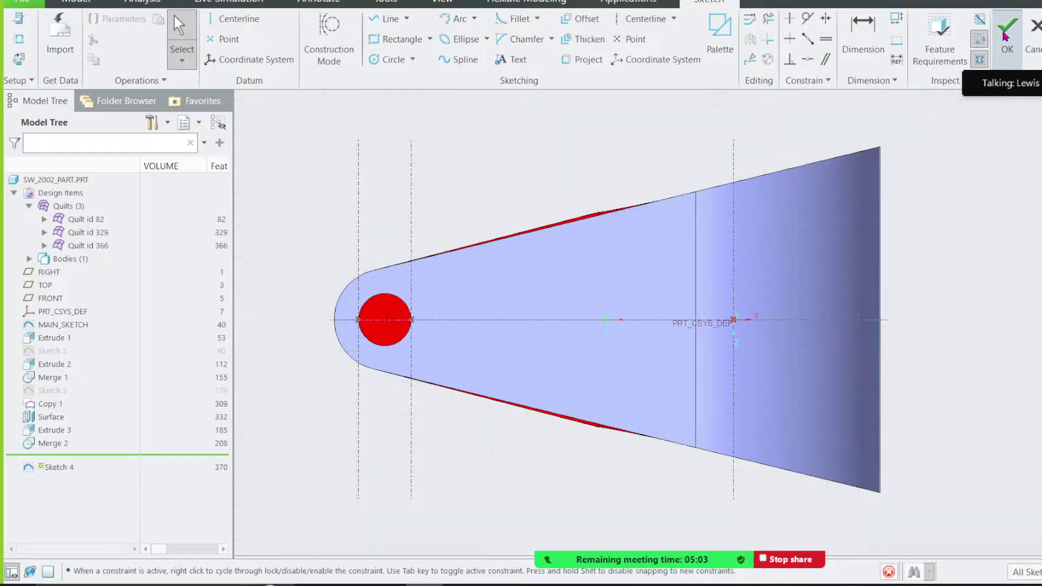
left_click(539, 164)
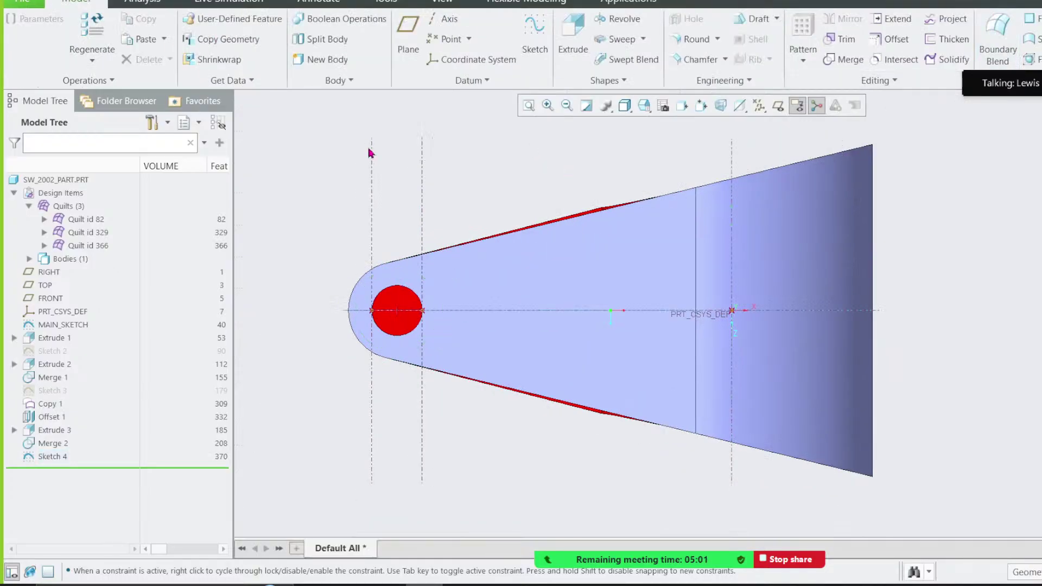
Step: Switch to the reference drawing in Snipping Tool and redraw the red mark around the plan view's upper 7.00 dimension
mouse_move(654, 583)
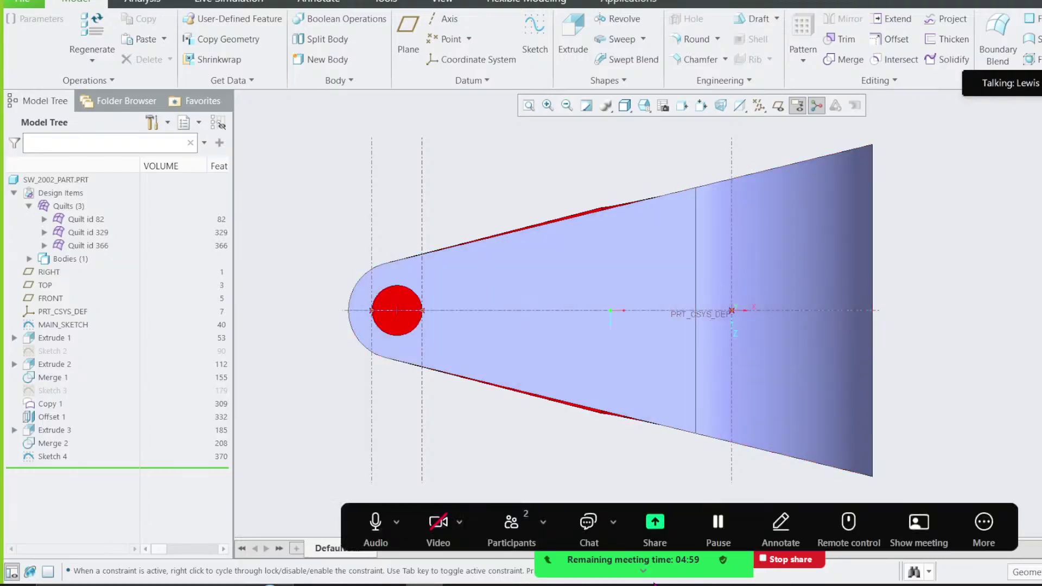
key("alt+Tab")
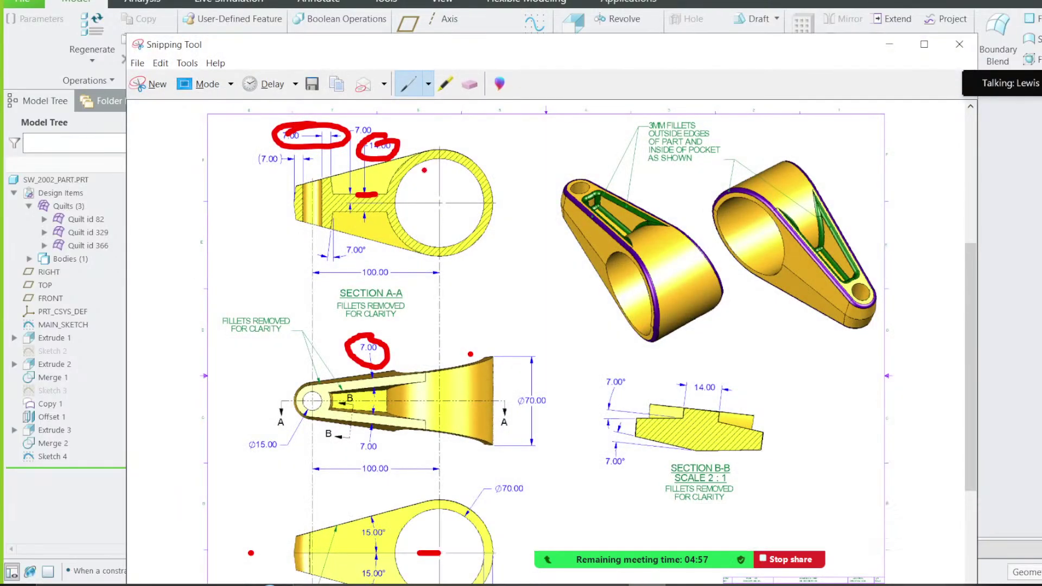
left_click(467, 85)
left_click(372, 354)
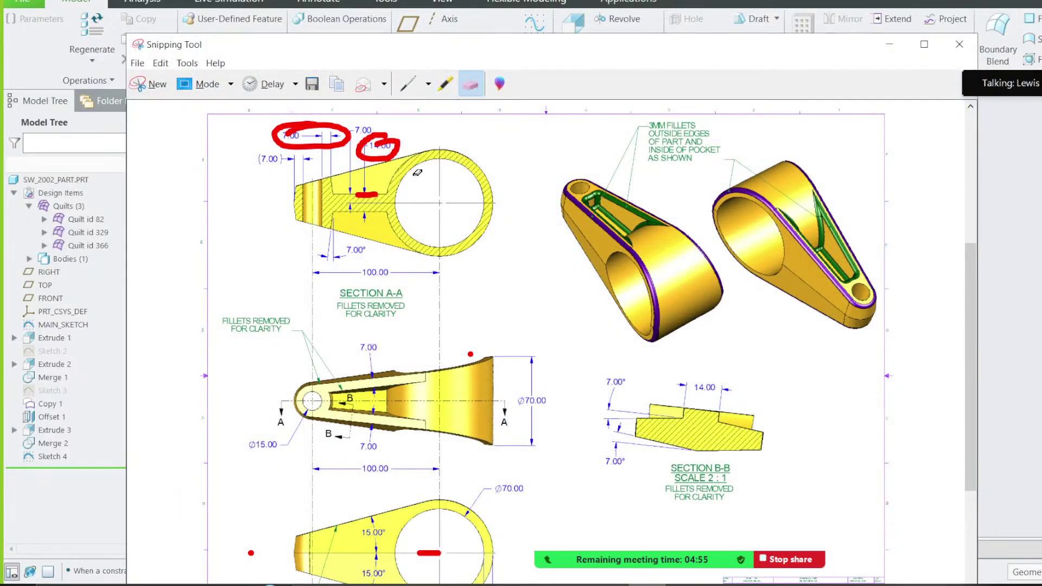
left_click(454, 92)
left_click(408, 84)
mouse_move(367, 326)
left_mouse_down()
mouse_move(352, 354)
mouse_move(391, 341)
mouse_move(364, 329)
left_mouse_up()
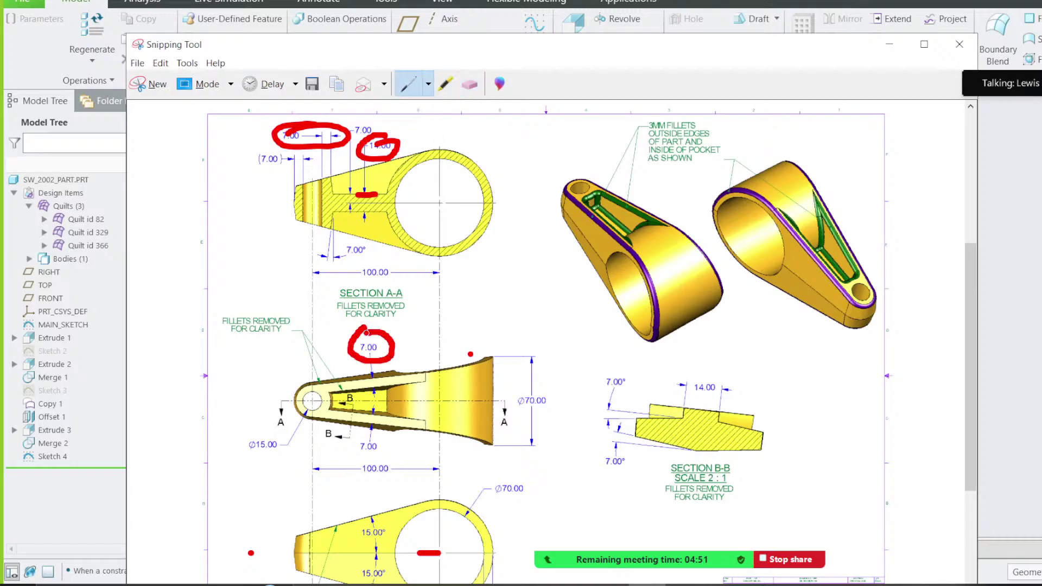
Step: Erase the old red marks at Section A-A's 14.00 and 7.00 dimensions and circle its two 7.00 dimensions instead
left_click(471, 83)
left_click(379, 157)
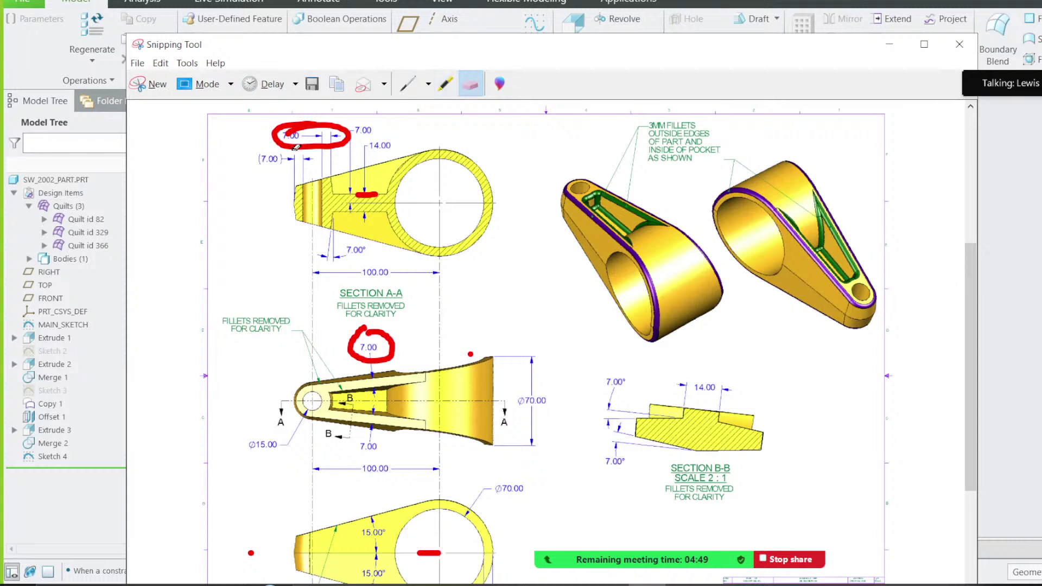
left_click(298, 147)
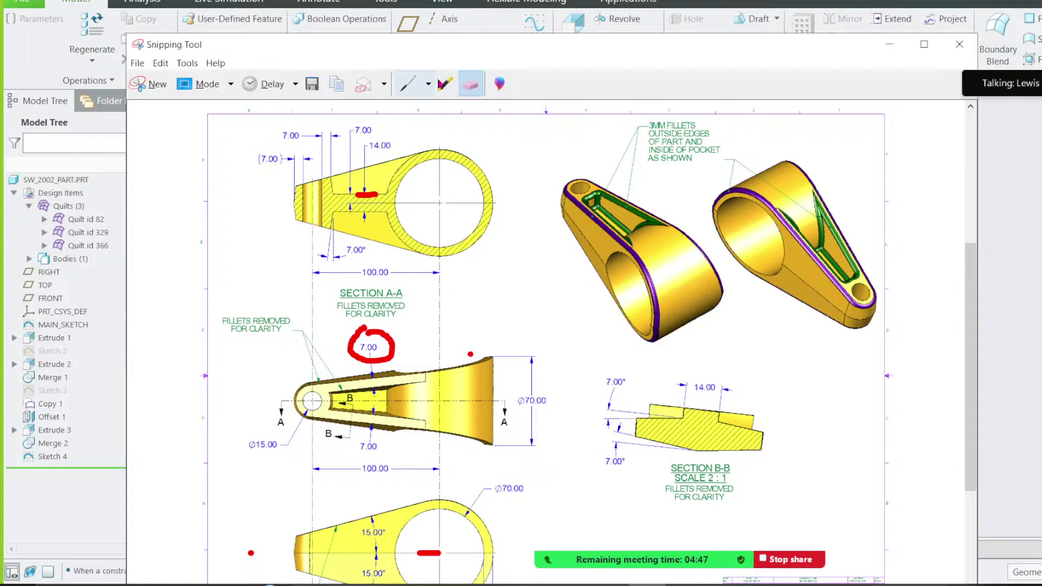
left_click(408, 84)
mouse_move(290, 122)
left_mouse_down()
mouse_move(274, 150)
mouse_move(317, 130)
mouse_move(285, 124)
left_mouse_up()
mouse_move(373, 118)
left_mouse_down()
mouse_move(346, 137)
mouse_move(372, 120)
left_mouse_up()
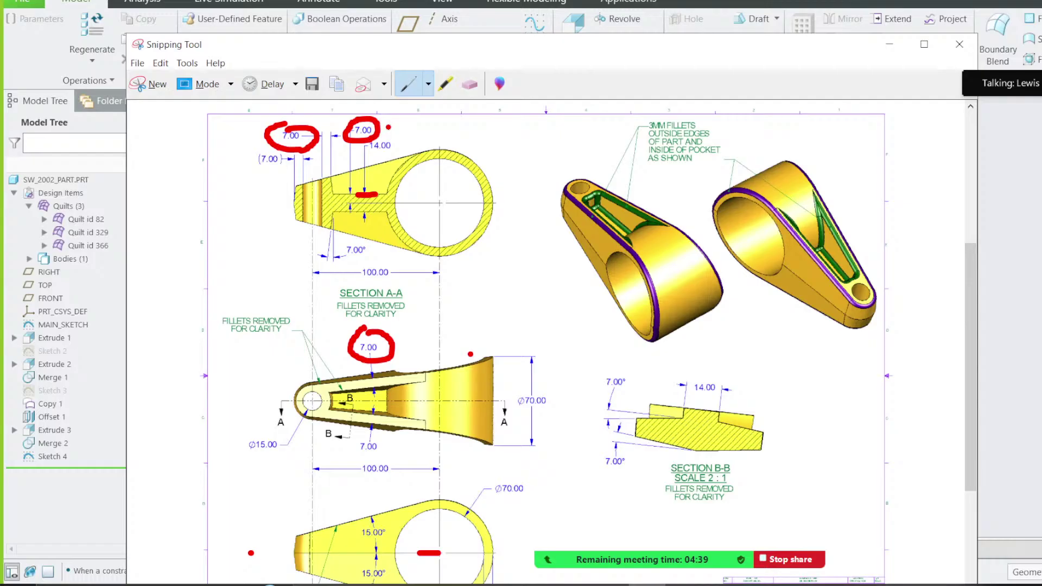
Step: Partly circle the plan view's lower 7.00 dimension in red and return to the Creo model
left_click_drag(354, 426, 368, 462)
right_click(368, 461)
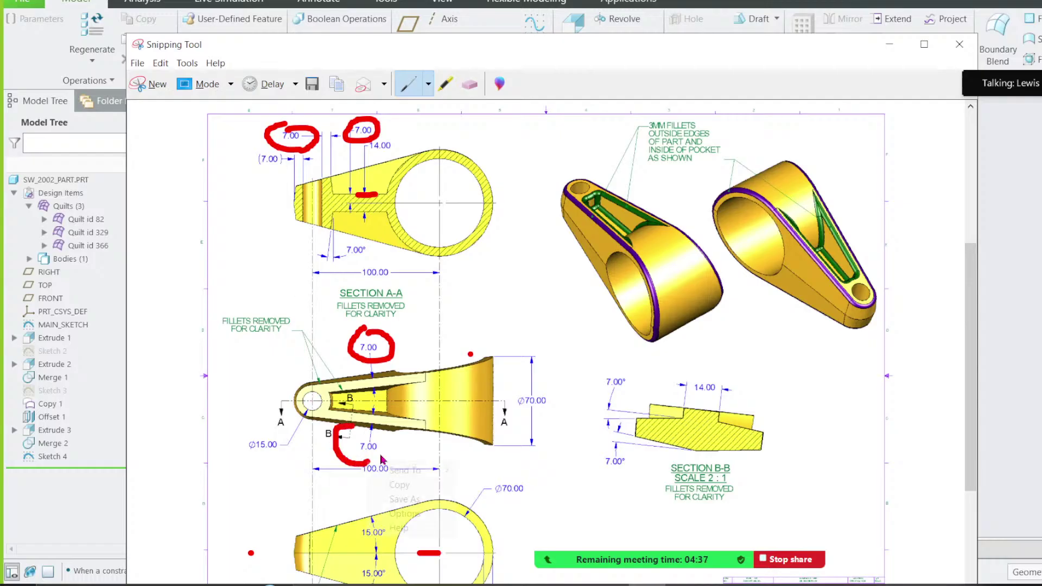
left_click(356, 423)
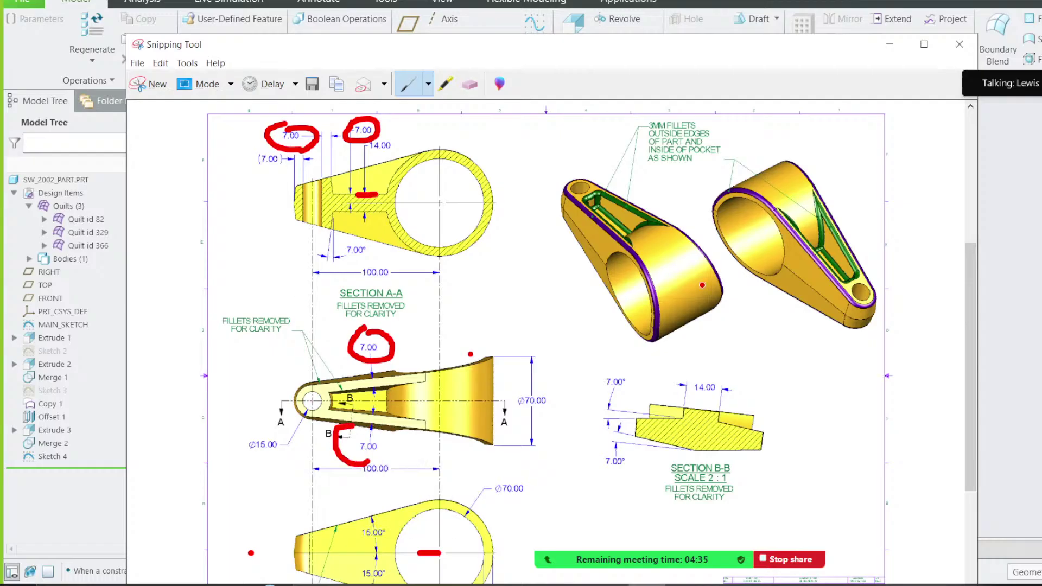
left_click(889, 44)
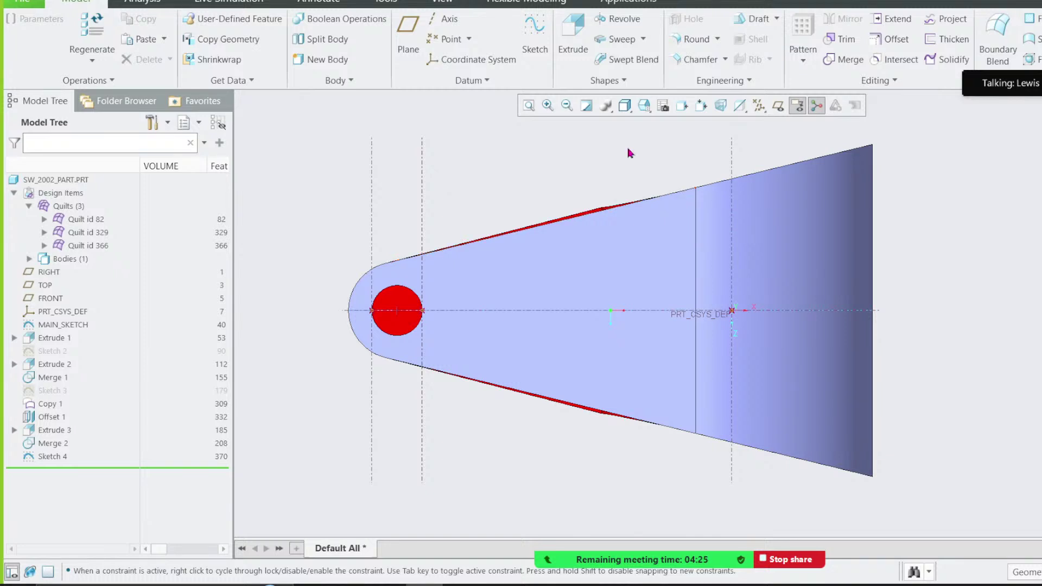
Step: Reopen Sketch 4 and draw a horizontal construction line from the small hole's edge to the surrounding circle
left_click(50, 458)
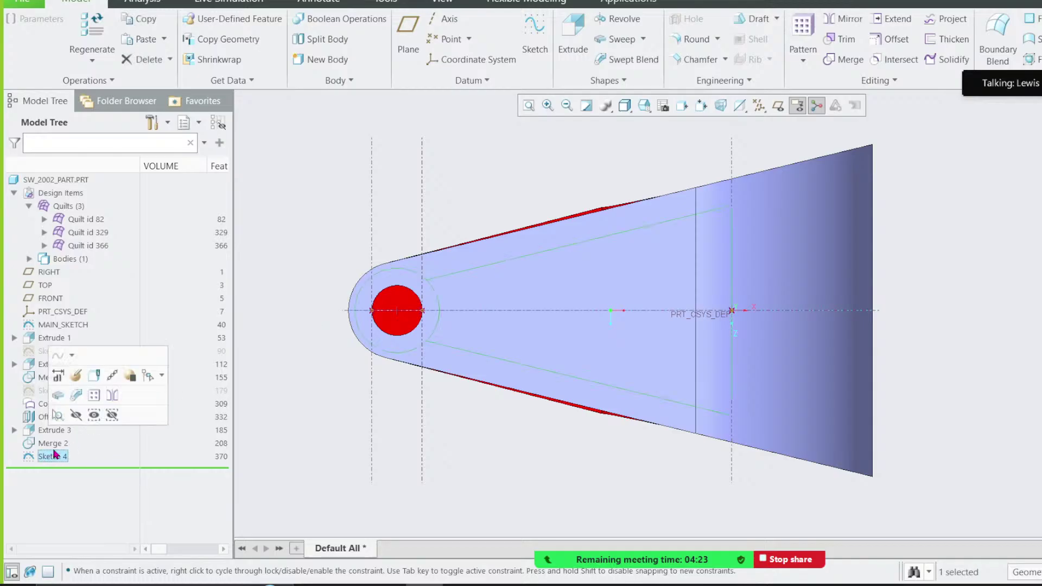
left_click(76, 376)
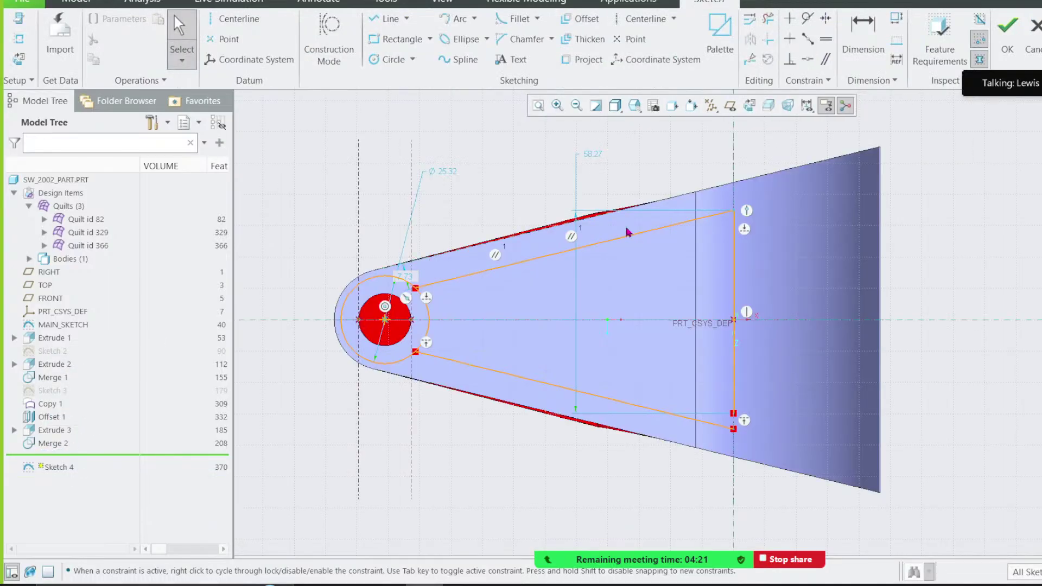
scroll(711, 187, "down", 2)
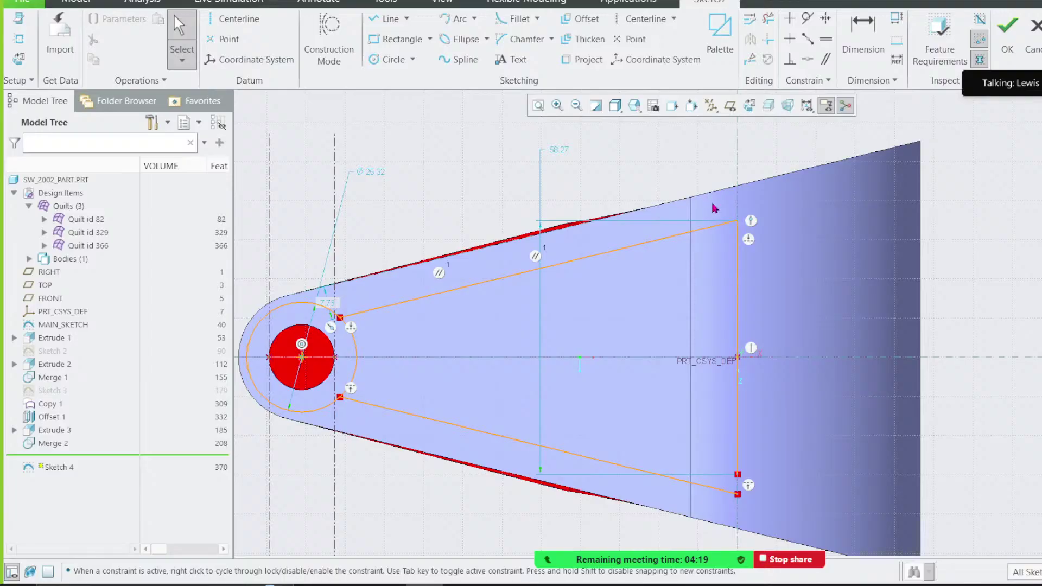
scroll(356, 251, "down", 2)
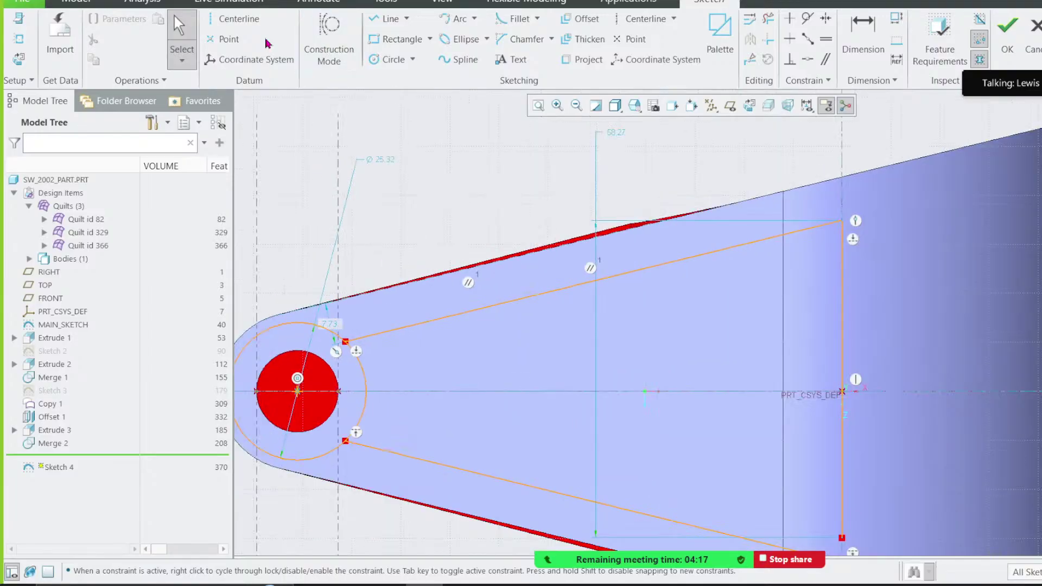
left_click(329, 38)
left_click(386, 19)
left_click(339, 391)
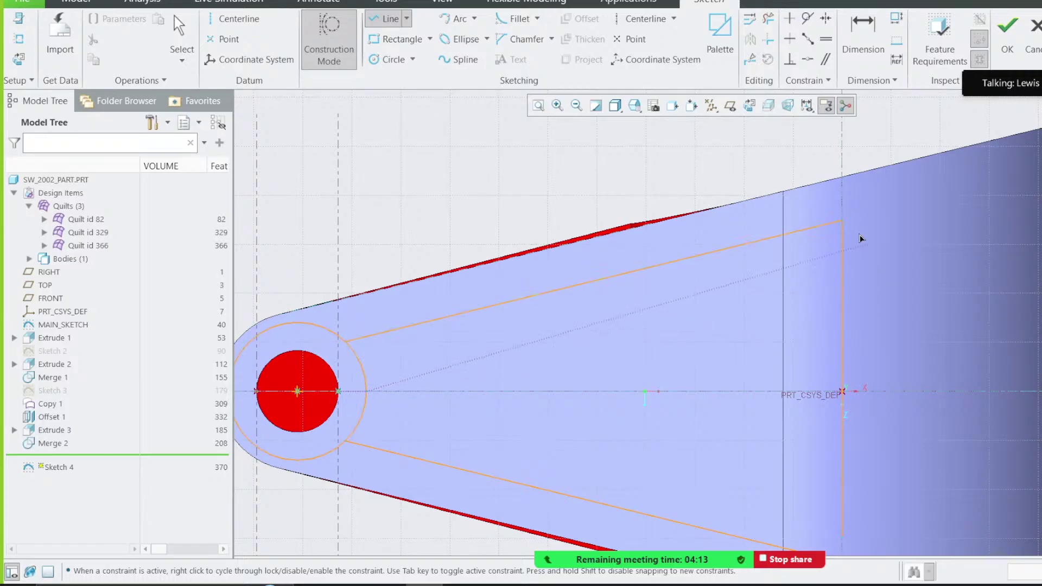
middle_click(663, 223)
middle_click(663, 224)
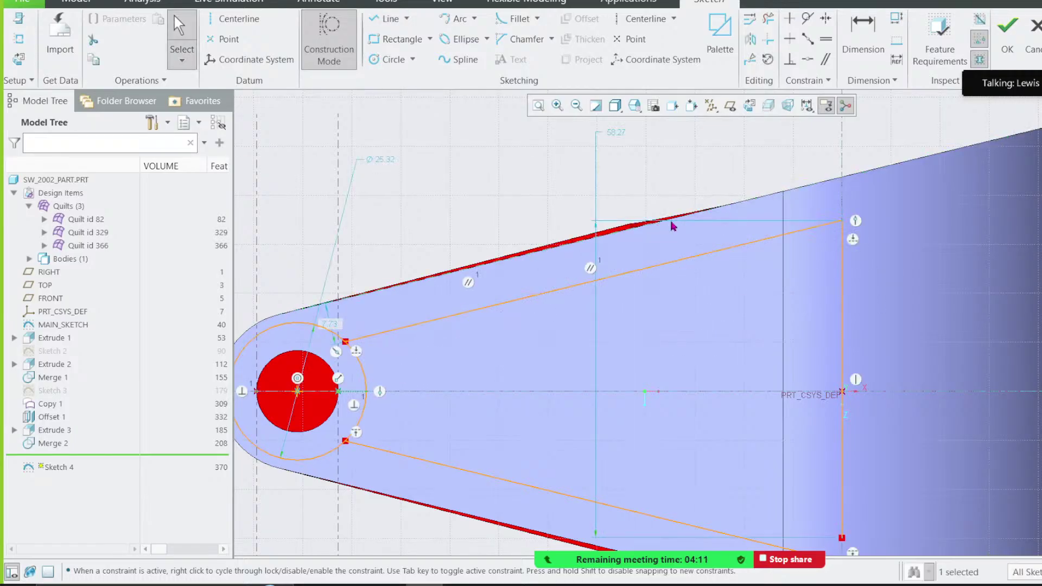
Step: Constrain the upper slanted pocket line parallel to the arm's upper side edge
left_click(484, 235)
left_click(471, 272)
left_click(509, 303, "ctrl")
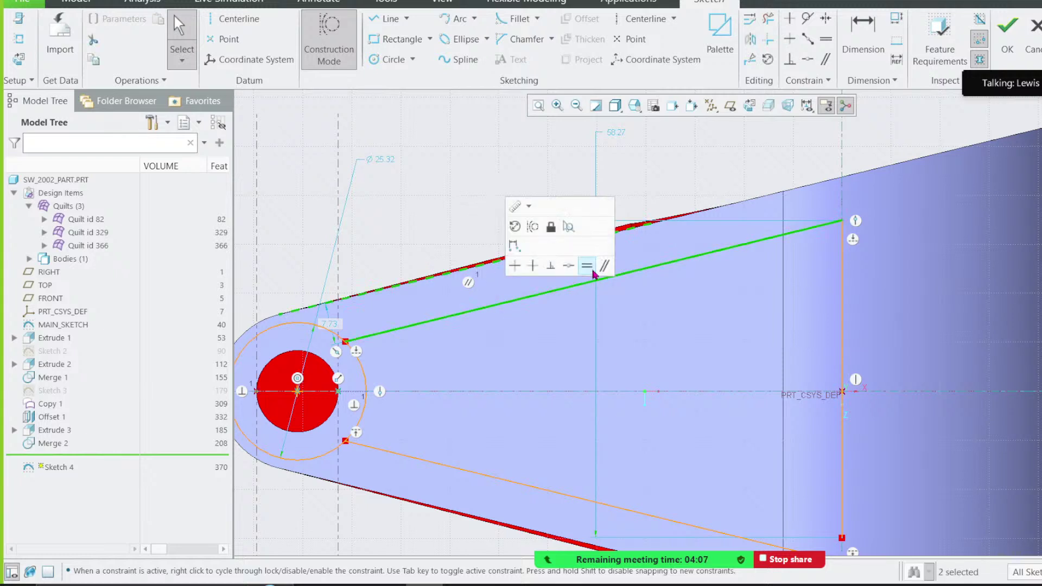
left_click(604, 267)
left_click(527, 190)
Step: Draw a short construction line from the upper slanted pocket line perpendicular to the arm's side edge
left_click(242, 20)
left_click(329, 26)
left_click(387, 18)
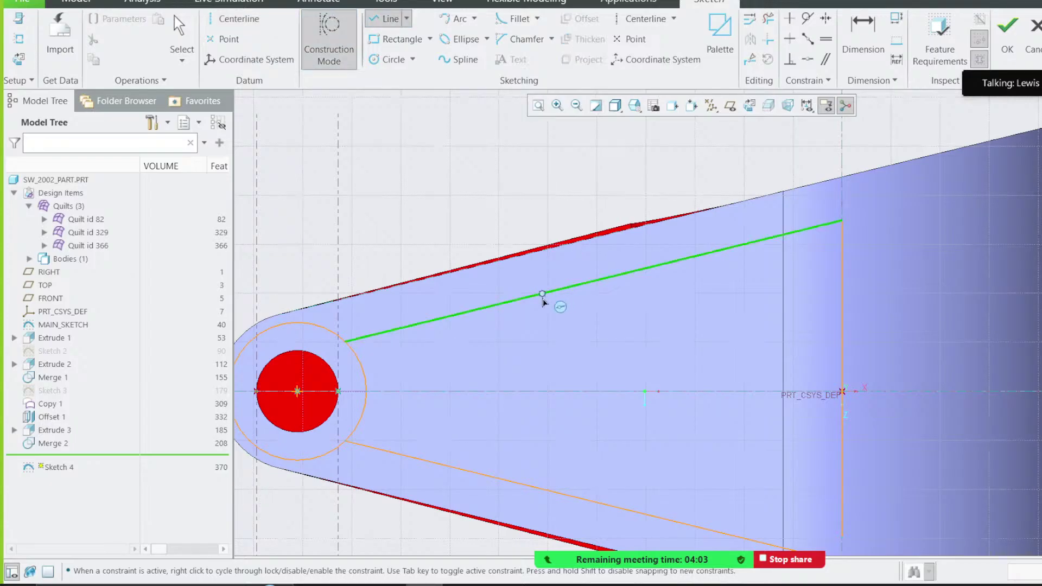
left_click(599, 287)
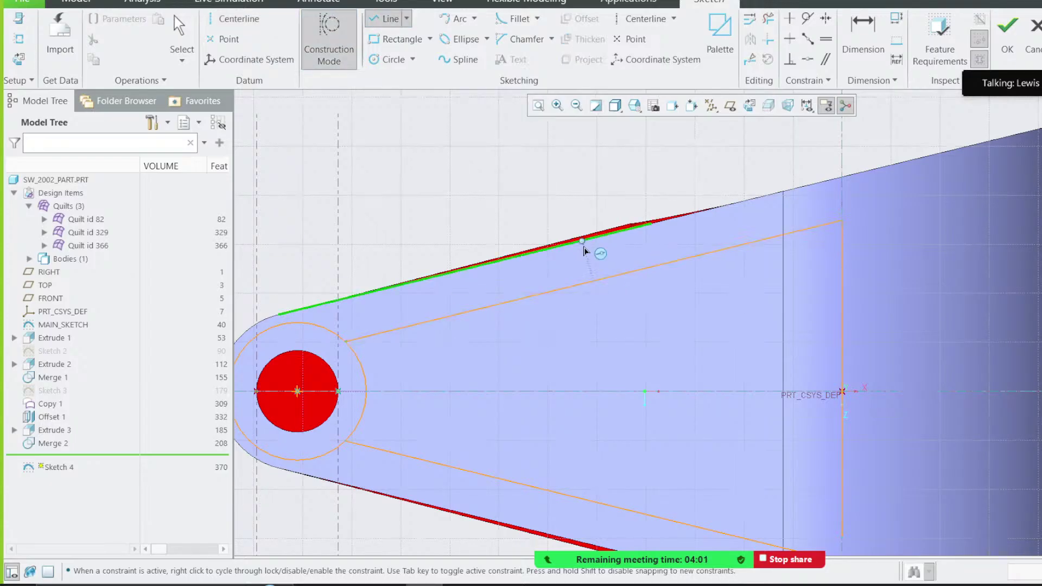
left_click(584, 249)
middle_click(592, 278)
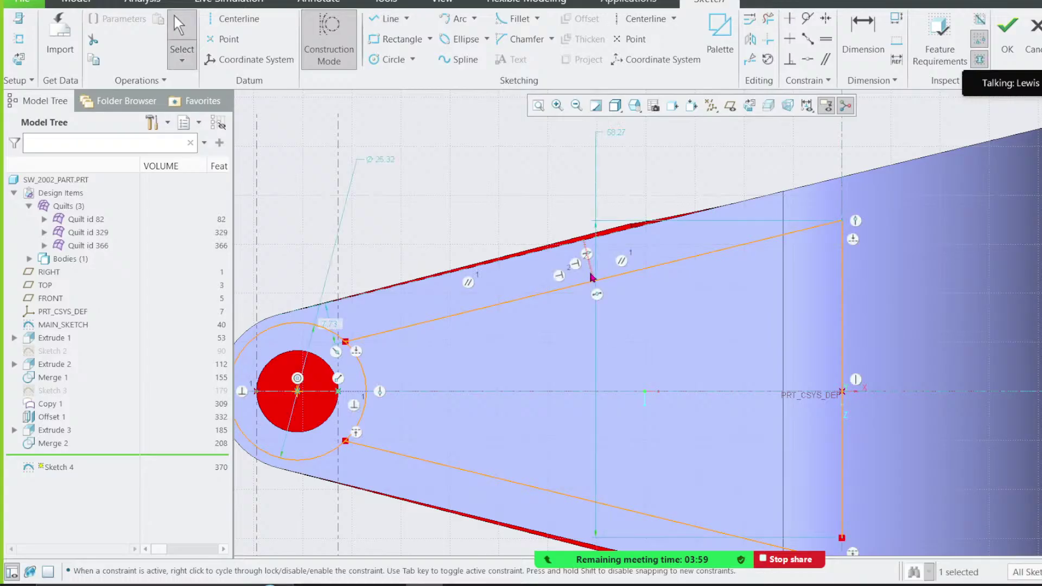
Step: Constrain the two short construction lines to equal length and adjust the pocket corner until the circle is about 26 mm in diameter
left_click(356, 396, "ctrl")
left_click(433, 351)
scroll(480, 231, "up", 1)
mouse_move(357, 304)
left_mouse_down()
mouse_move(362, 318)
mouse_move(372, 302)
mouse_move(366, 320)
mouse_move(374, 316)
left_mouse_up()
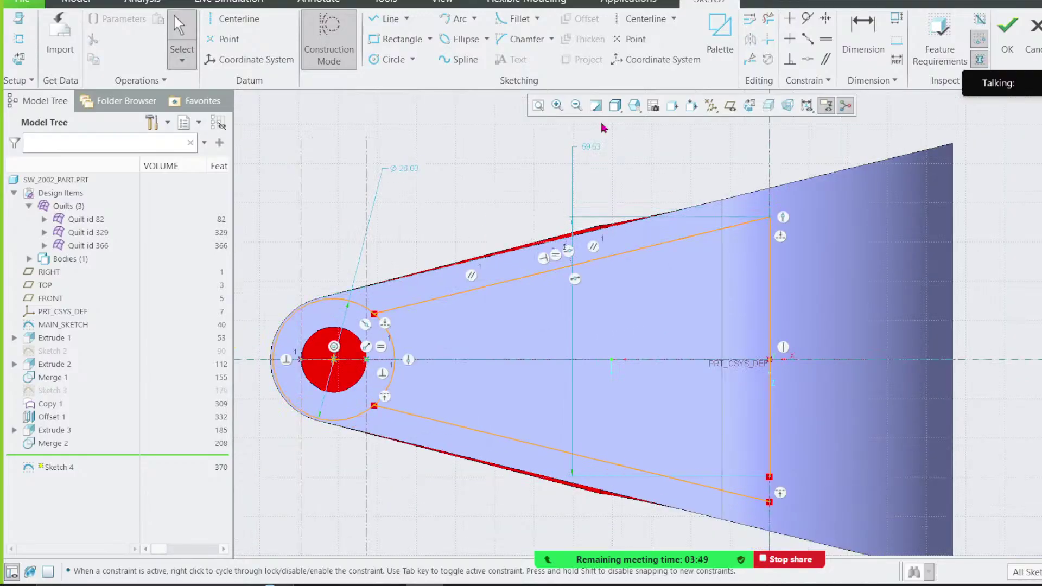
Step: Dimension the distance between the arm's side edge and the upper slanted pocket line as 7 mm
left_click(863, 36)
middle_click(516, 223)
type("7")
key("Return")
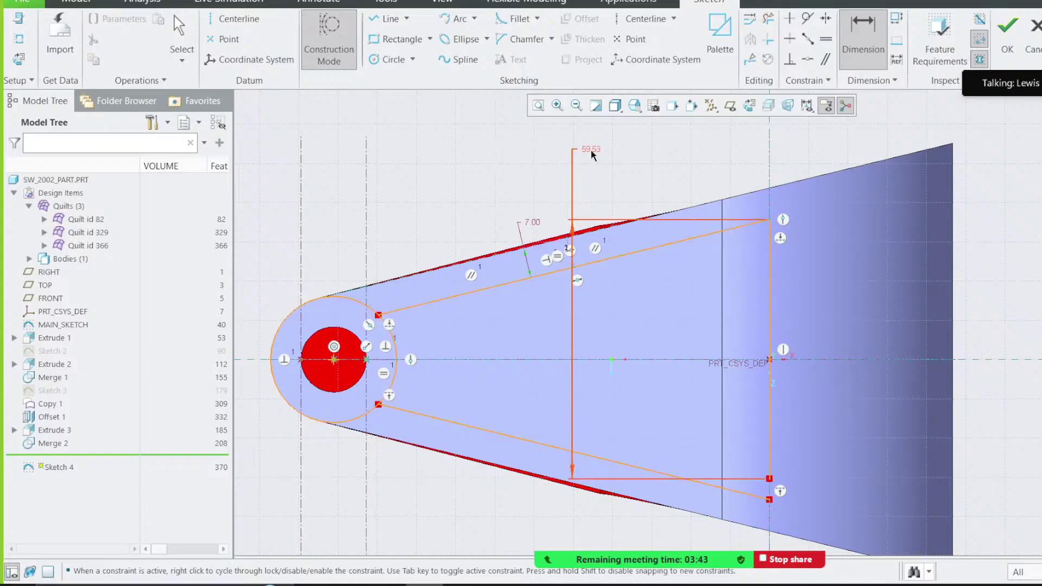
middle_click(758, 204)
Step: Replace the pocket's vertical closing line with one joining the wide-end endpoints of both slanted lines
left_click_drag(769, 219, 770, 211)
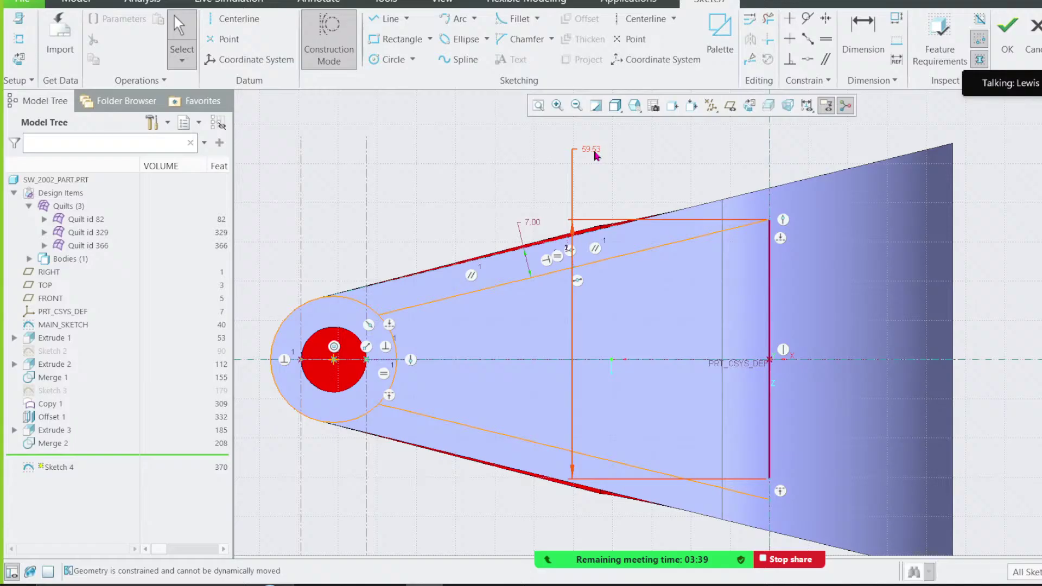
left_click(769, 480)
key("Delete")
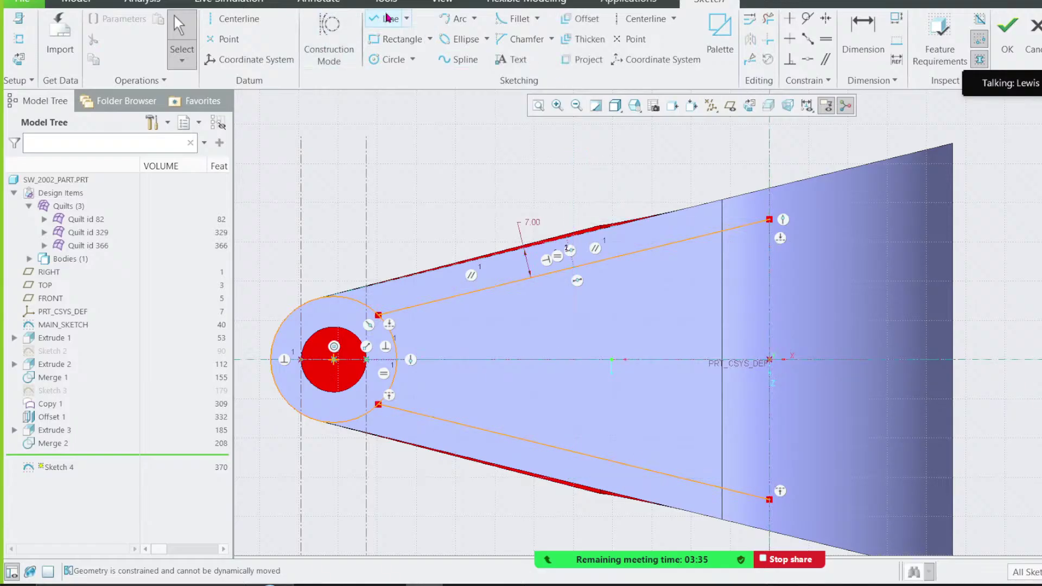
left_click(386, 18)
left_click(769, 219)
left_click(768, 498)
middle_click(767, 499)
Step: Test the pocket wall dimension at 8 mm, at 7 mm and again at 8 mm
double_click(533, 223)
type("8")
key("Return")
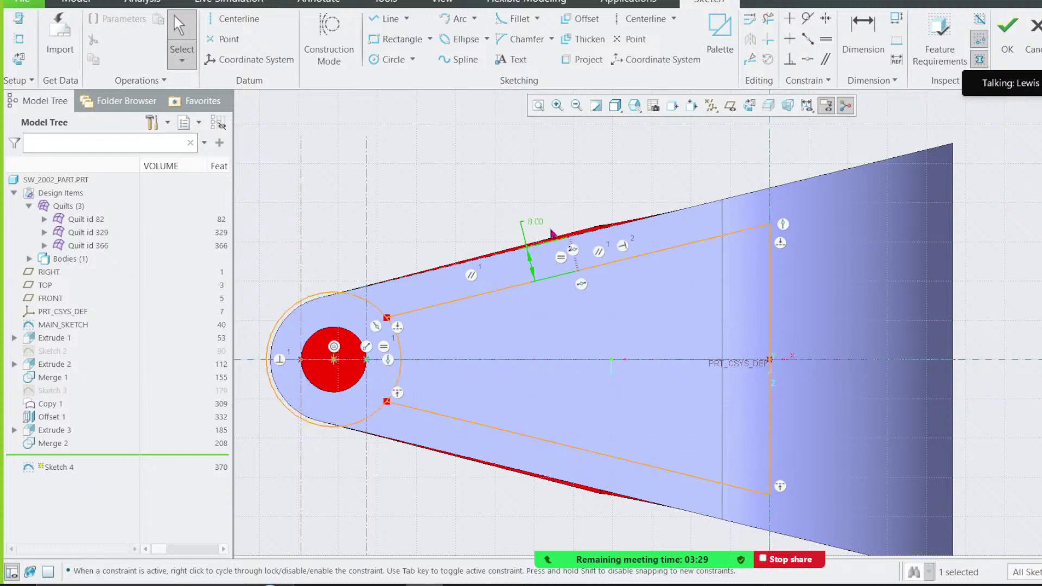
double_click(536, 225)
type("7")
key("Return")
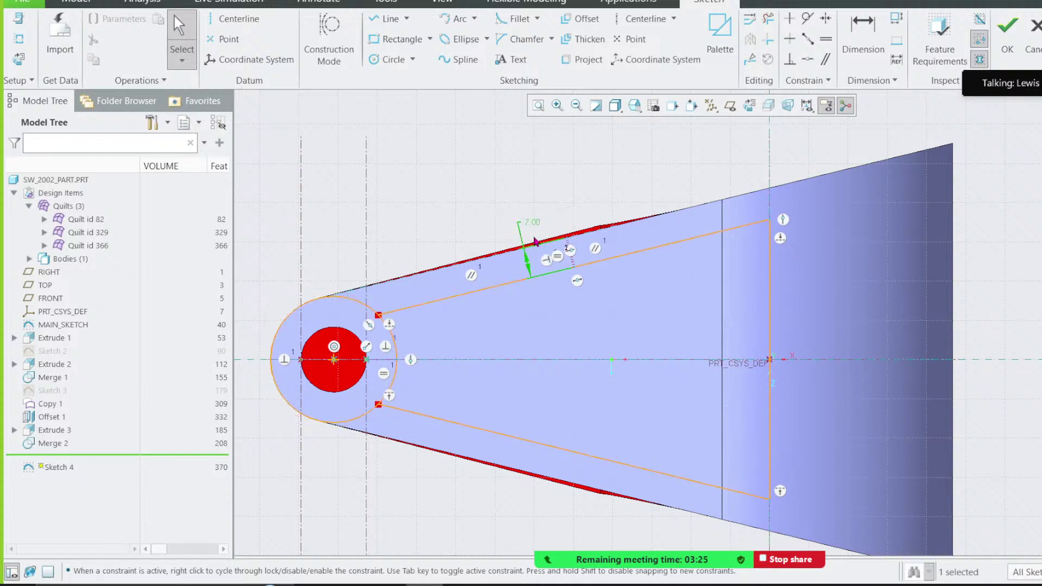
double_click(533, 222)
type("8")
key("Return")
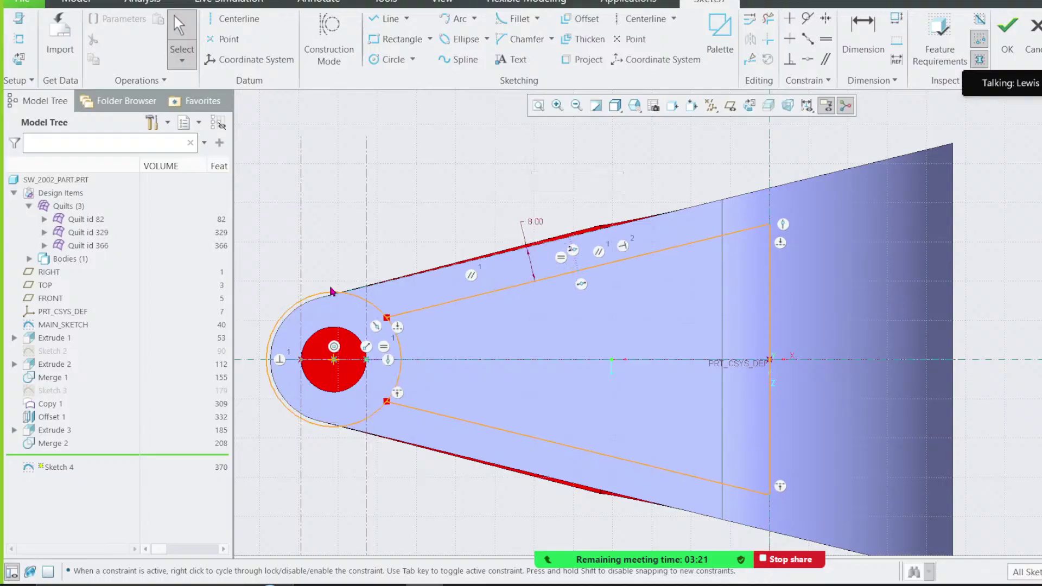
Step: Check the sketch's reference list for the edges used near the arm's rounded end
scroll(282, 332, "down", 3)
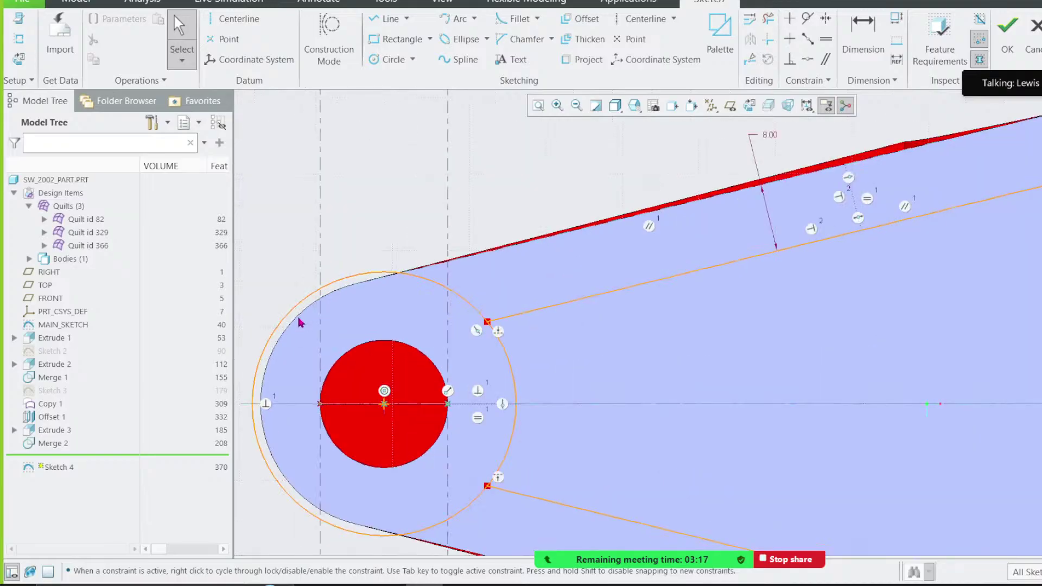
left_click(18, 39)
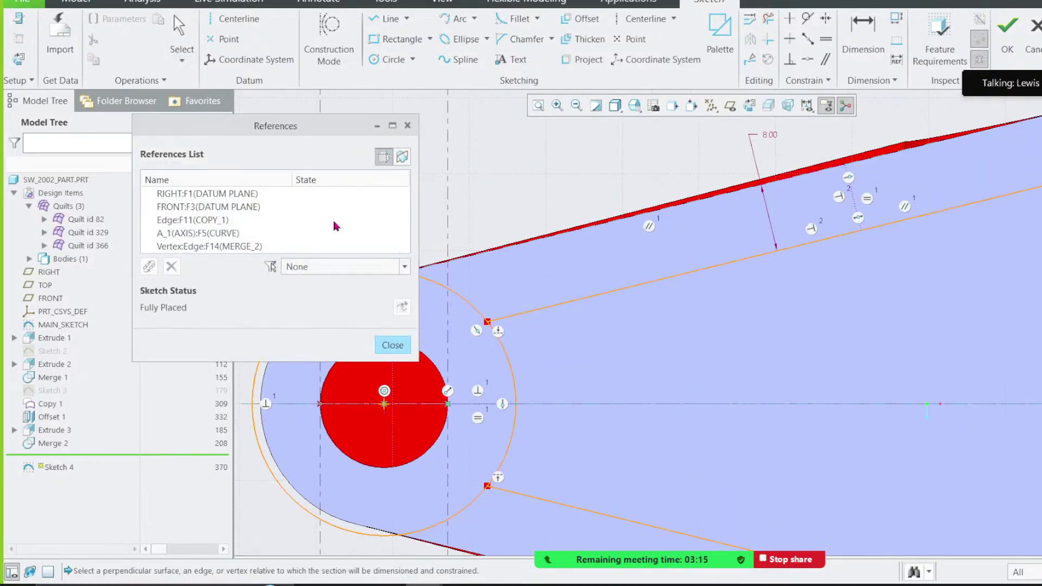
left_click_drag(327, 123, 128, 163)
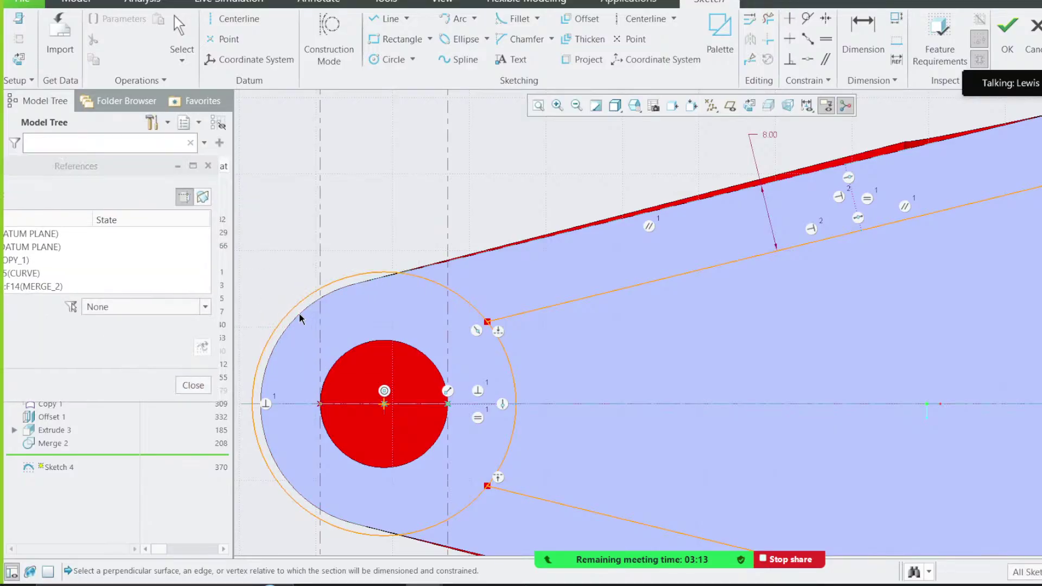
left_click(196, 385)
Step: Delete the 8 mm wall dimension and constrain the pocket circle to equal the dashed construction circle at the arm's rounded end
left_click(765, 136)
key("Delete")
left_click(347, 292)
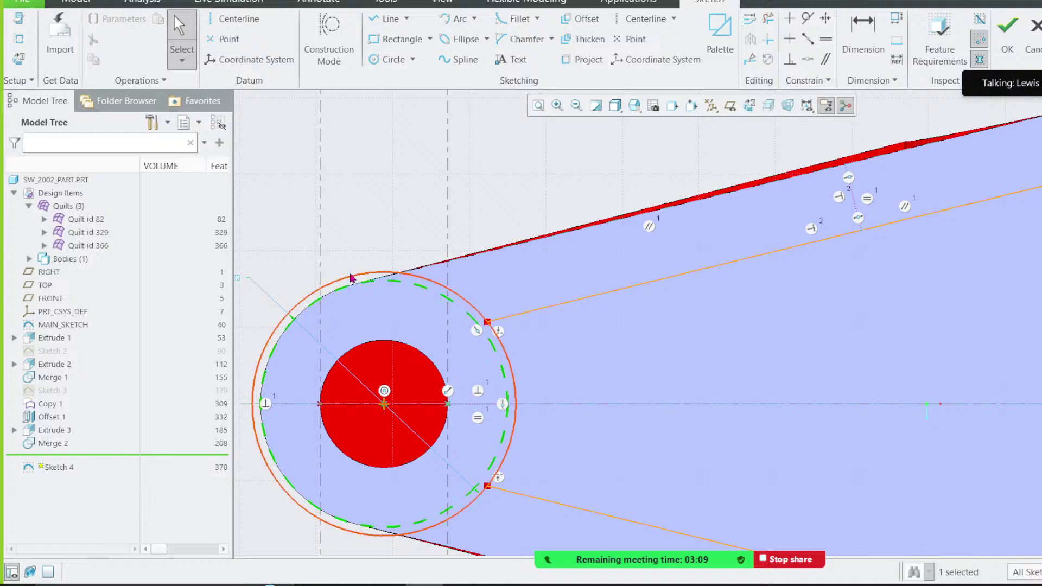
left_click(385, 270, "ctrl")
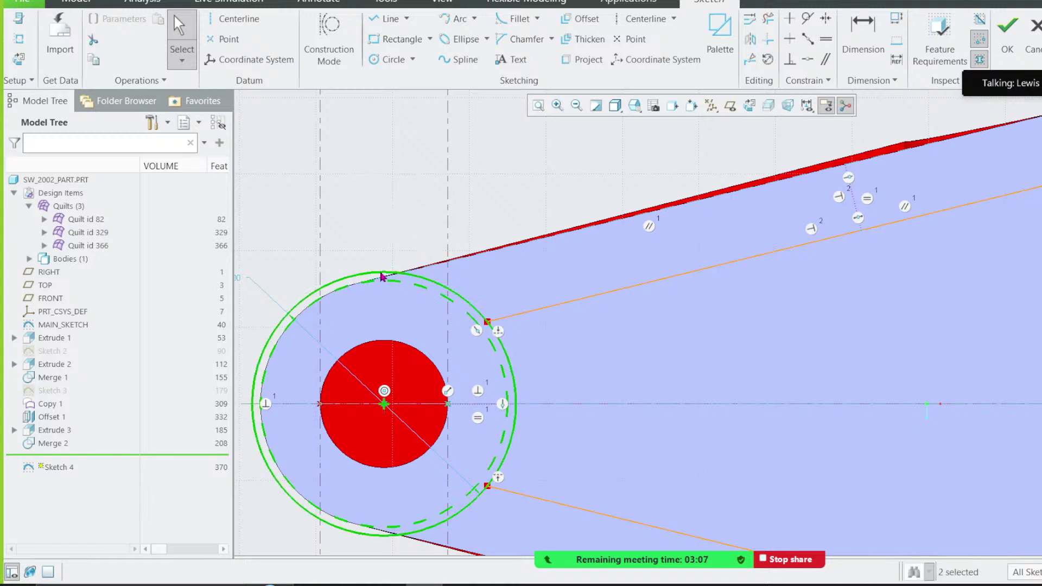
left_click(424, 230)
scroll(411, 256, "down", 3)
left_click(524, 170)
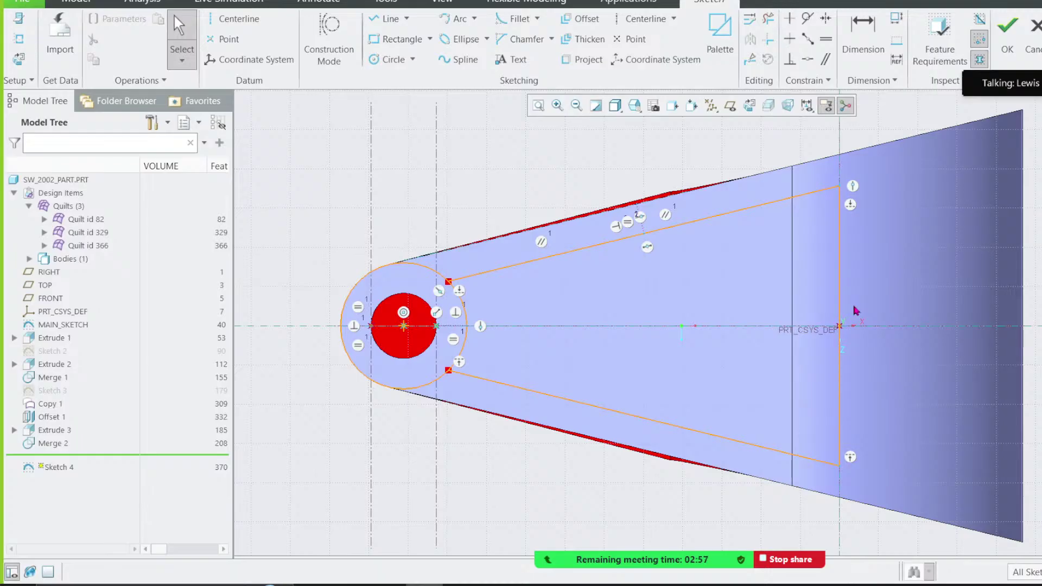
Step: Trim away the circle portion outside the pocket outline, leaving only the arc between the slanted lines, and finish Sketch 4
scroll(500, 282, "down", 2)
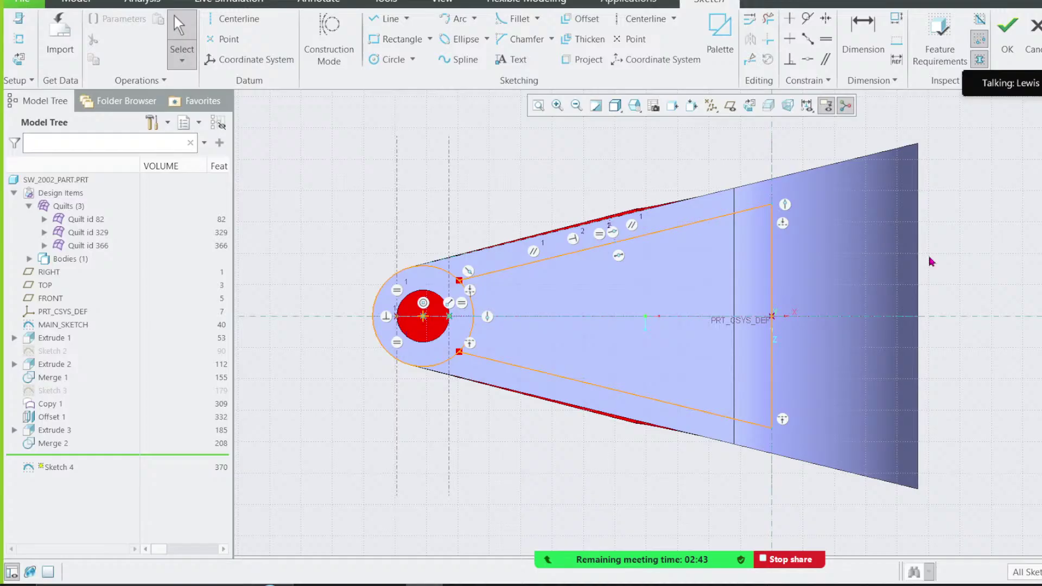
left_click(767, 18)
mouse_move(448, 217)
left_mouse_down()
mouse_move(364, 361)
mouse_move(412, 363)
left_mouse_up()
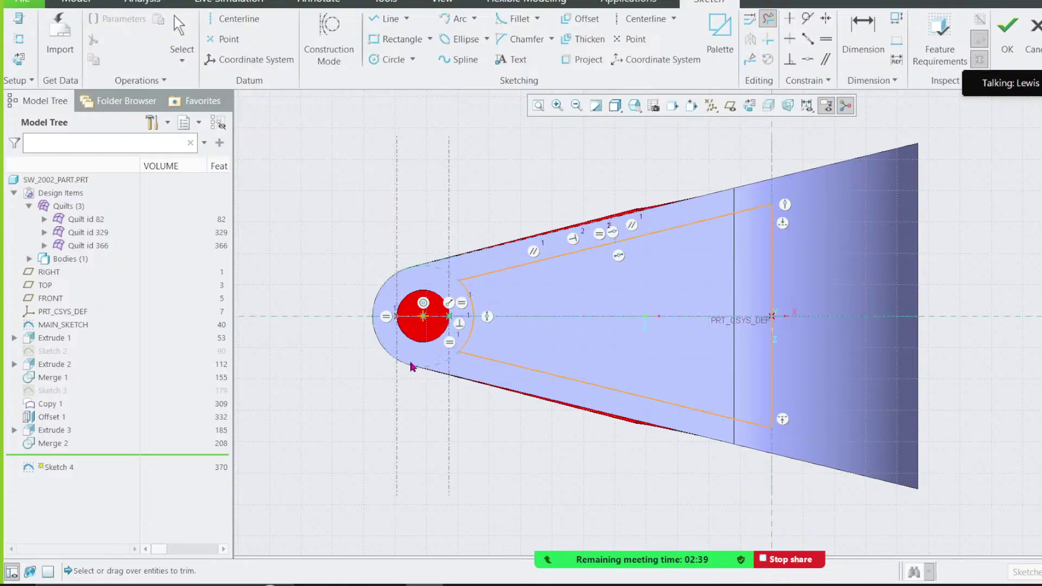
middle_click(412, 364)
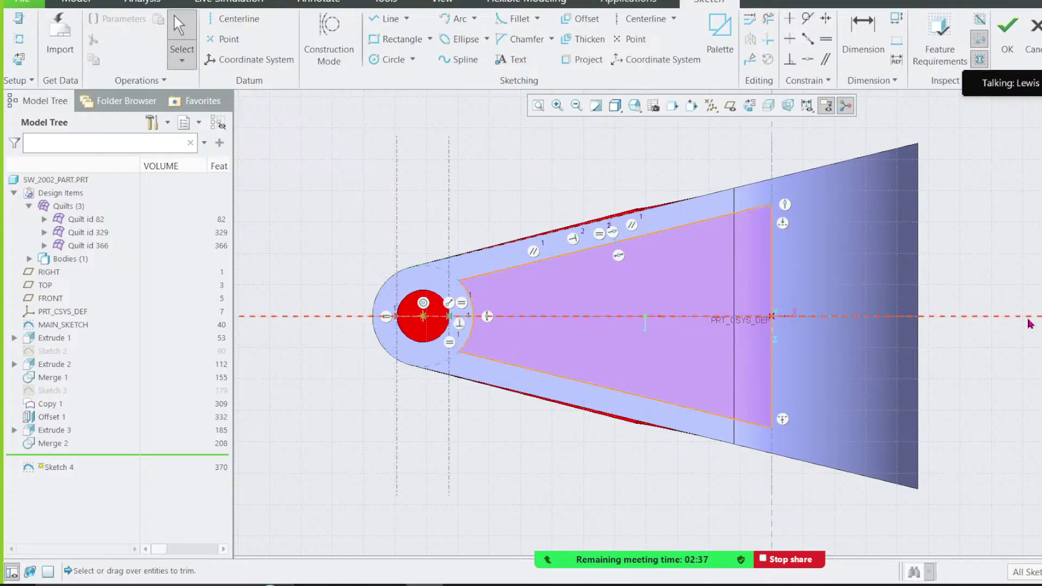
scroll(1034, 325, "down", 1)
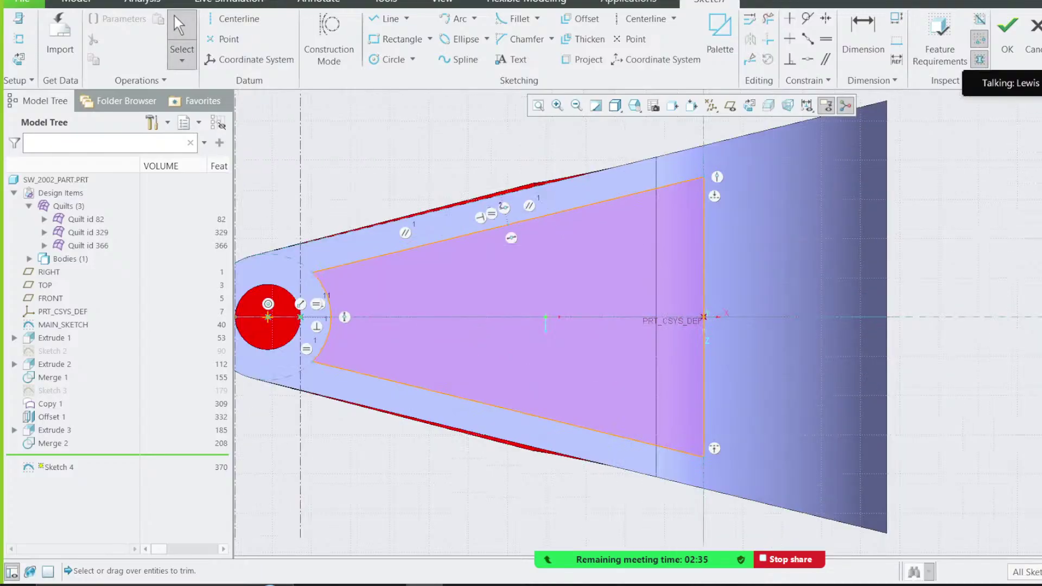
scroll(845, 287, "up", 2)
middle_click_drag(914, 206, 909, 141)
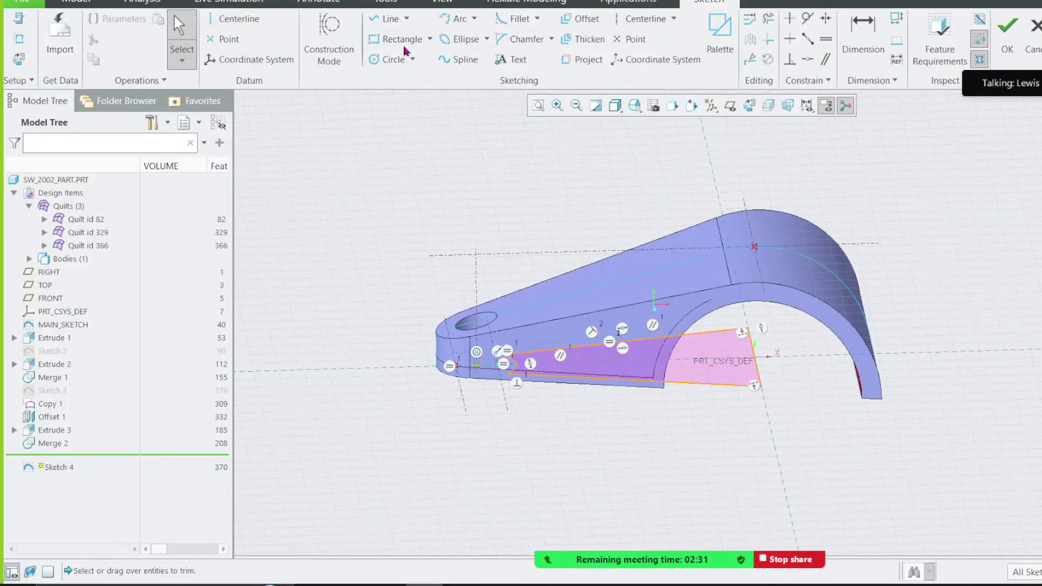
left_click(1008, 39)
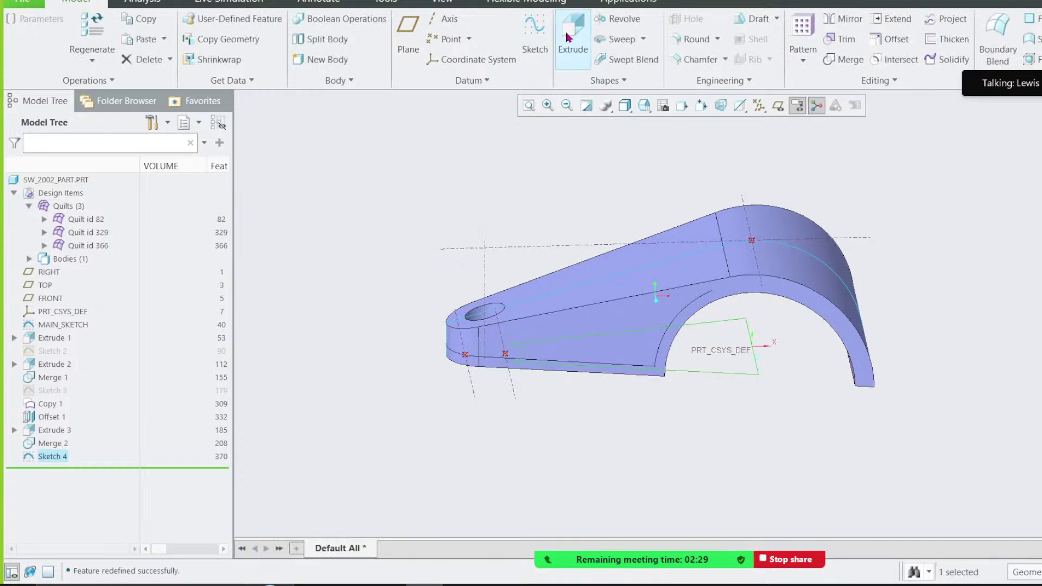
Step: Extrude Sketch 4 as a surface up to the MAIN_SKETCH point on top of the arch
left_click(572, 38)
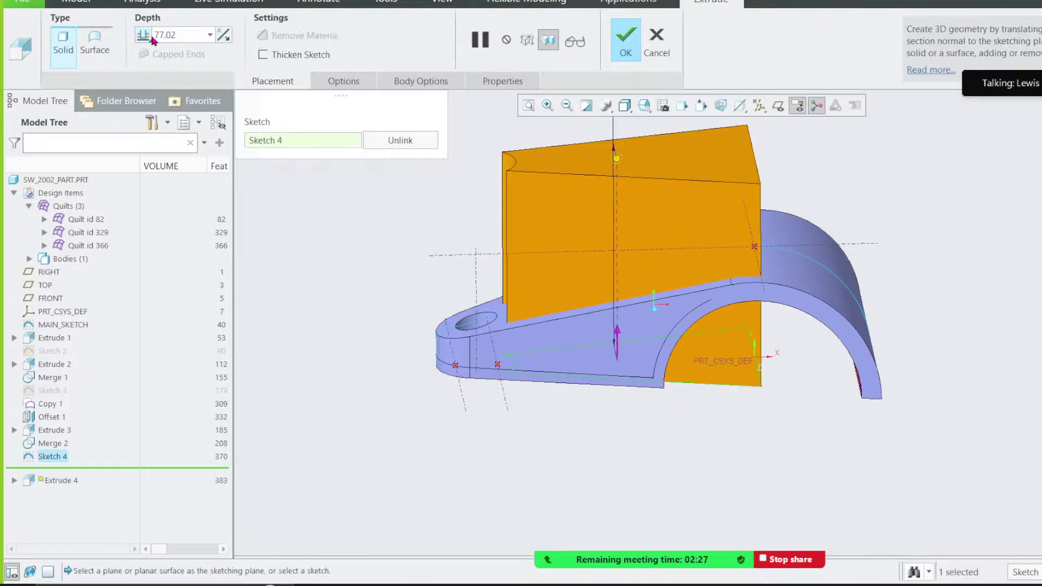
left_click(144, 35)
left_click(144, 34)
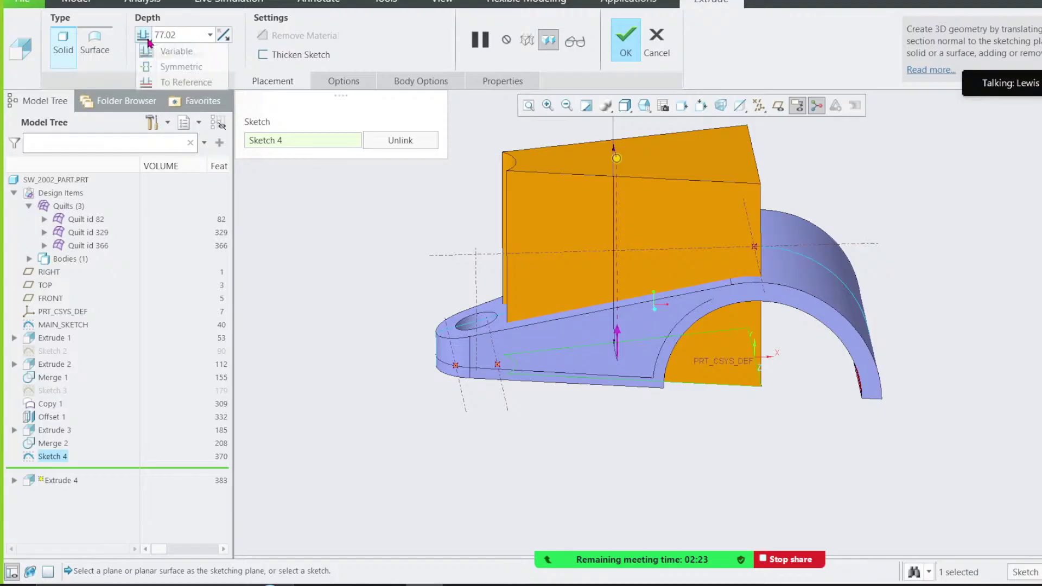
left_click(181, 82)
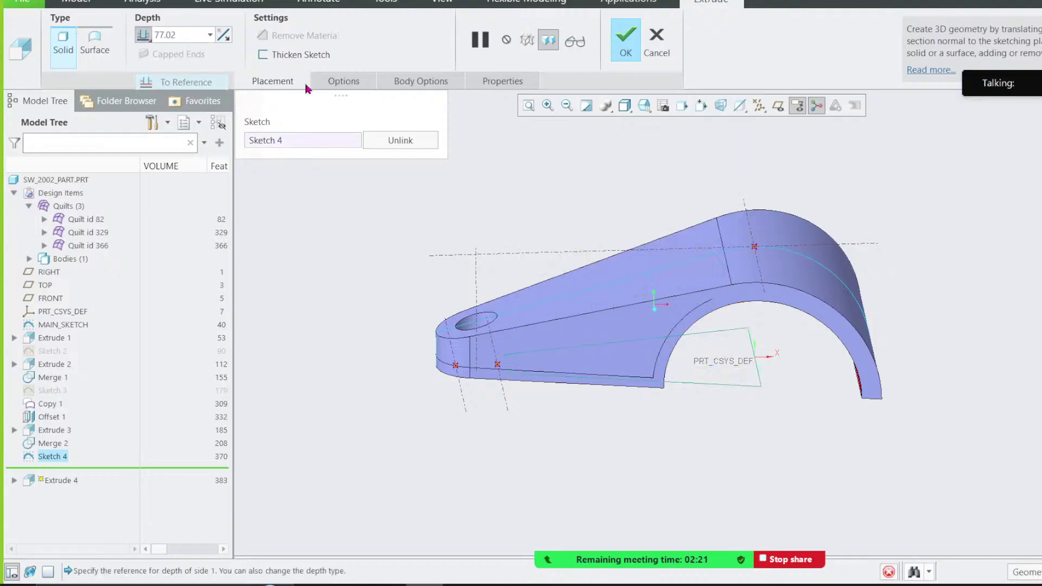
left_click(755, 248)
left_click(95, 42)
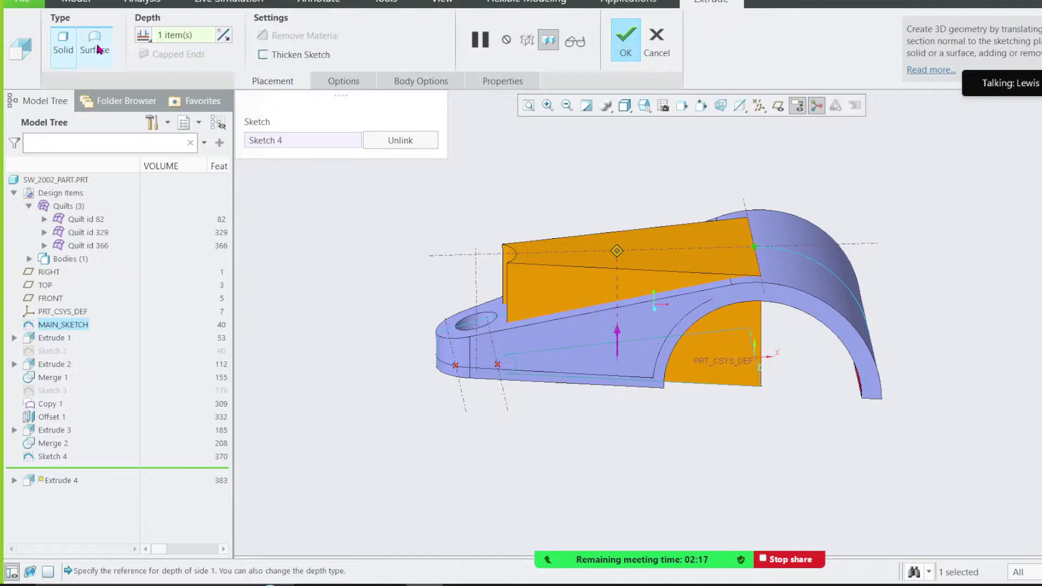
left_click(623, 40)
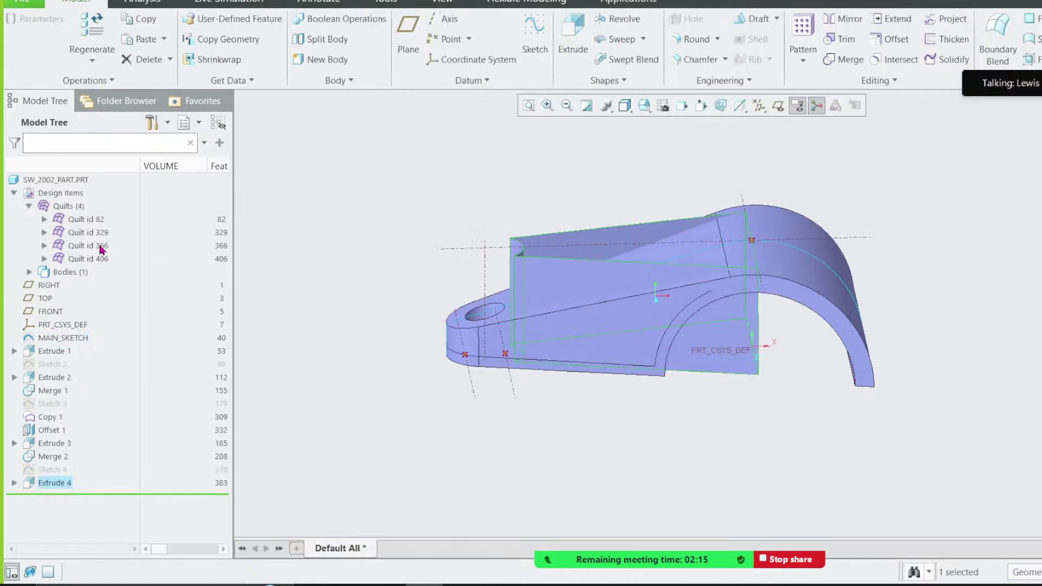
Step: Hide Quilt id 82 and merge the extruded pocket quilt with the arm's inner quilt, Quilt id 366
left_click(96, 220)
left_click(120, 179)
middle_click_drag(595, 311, 657, 293)
left_click(522, 324)
left_click(532, 299)
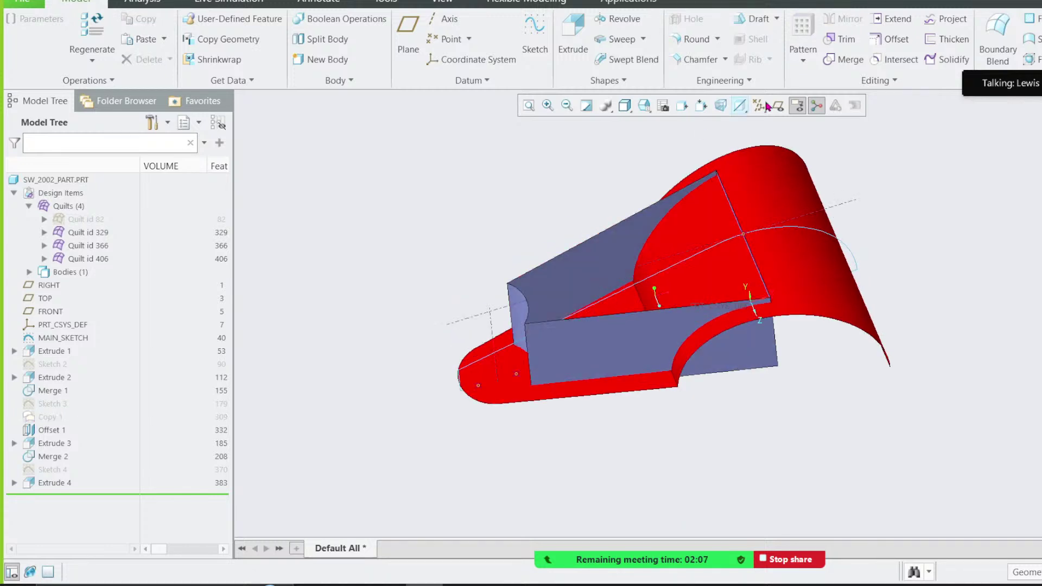
left_click(843, 59)
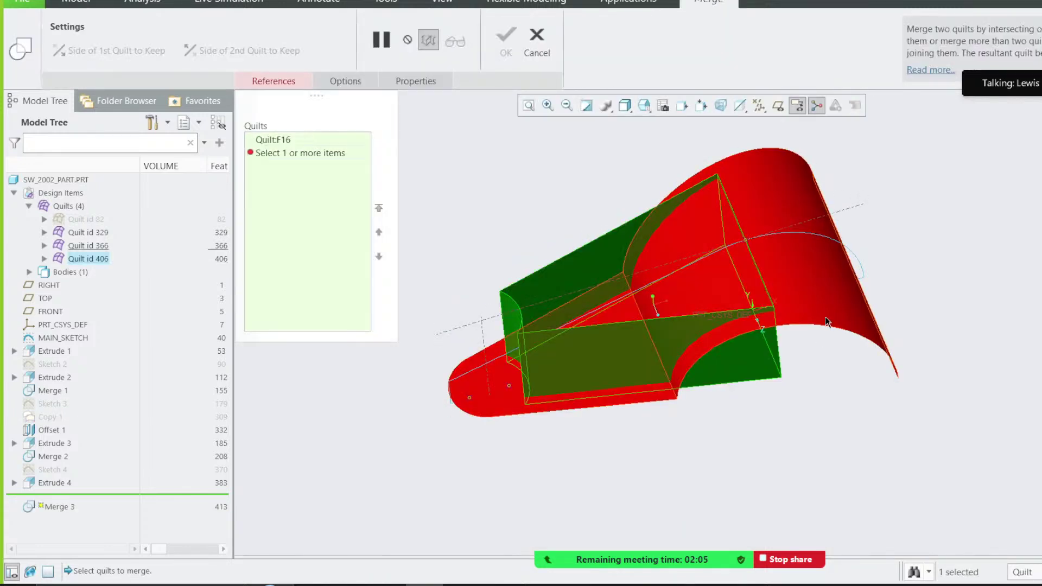
left_click(825, 321, "ctrl")
left_click(509, 52)
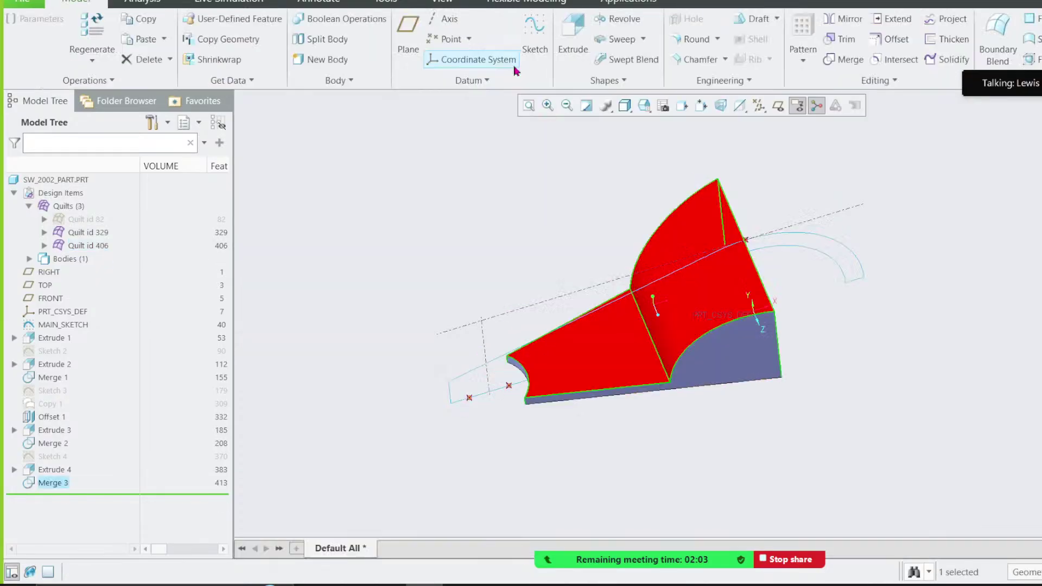
mouse_move(812, 234)
middle_mouse_down()
mouse_move(825, 266)
mouse_move(792, 151)
mouse_move(803, 162)
mouse_move(689, 254)
middle_mouse_up()
middle_click_drag(704, 197, 550, 205)
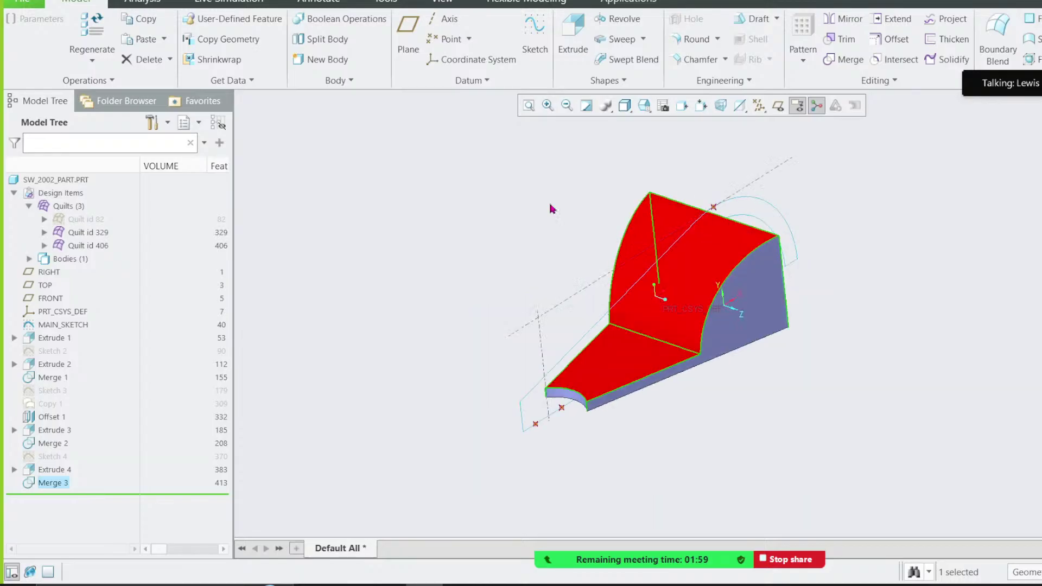
Step: Unhide Quilt id 82 and compare the arm with the merged pocket surface from the side
left_click(549, 204)
left_click(87, 219)
left_click(120, 181)
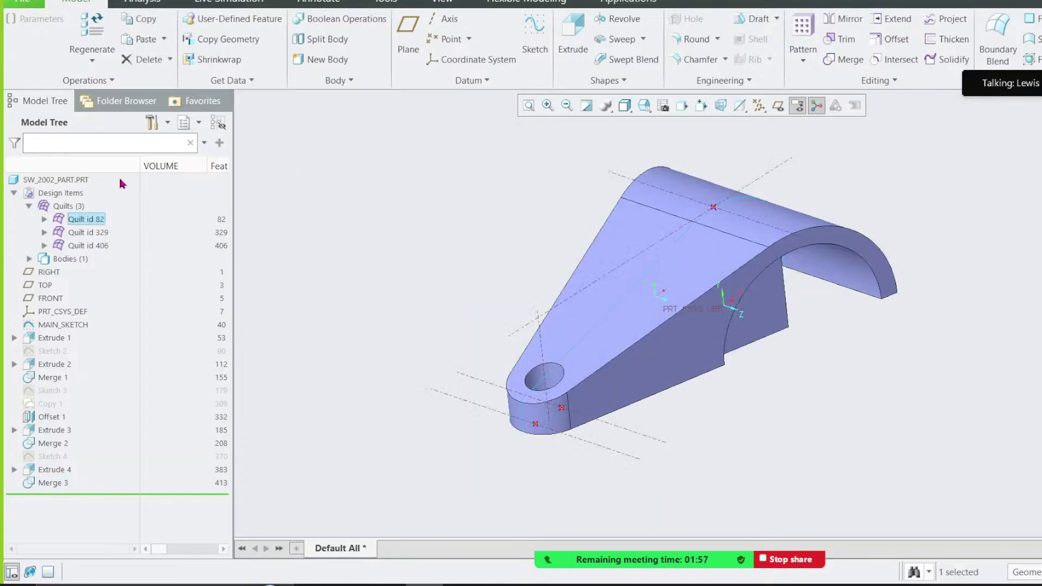
mouse_move(655, 276)
middle_mouse_down()
mouse_move(672, 314)
mouse_move(659, 296)
mouse_move(706, 234)
mouse_move(709, 143)
mouse_move(711, 262)
middle_mouse_up()
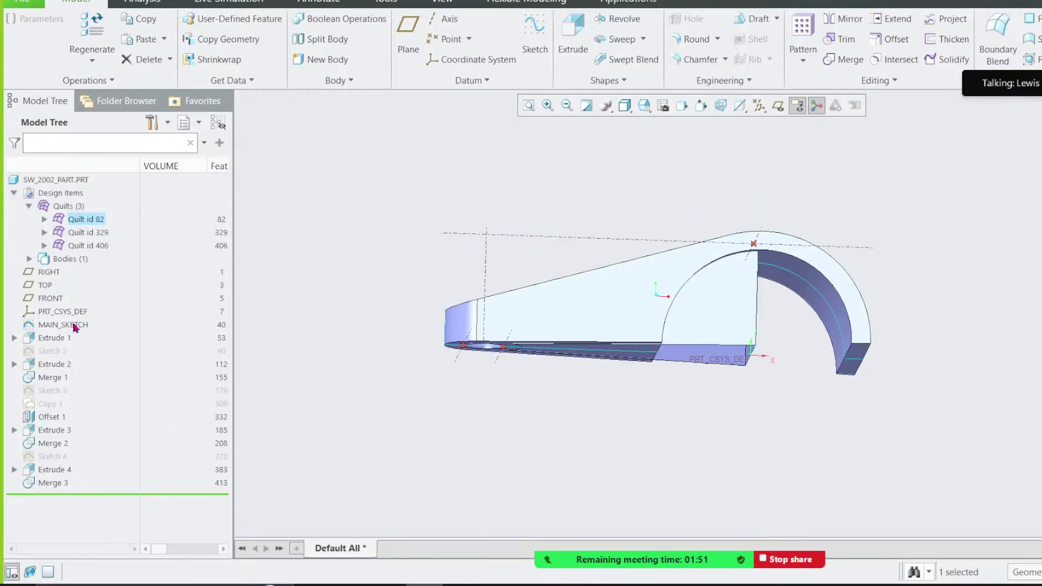
Step: Roll the model back to before Merge 3 and hide Quilt id 82 to expose the unmerged pocket surfaces
left_click_drag(78, 496, 81, 476)
left_click(93, 259)
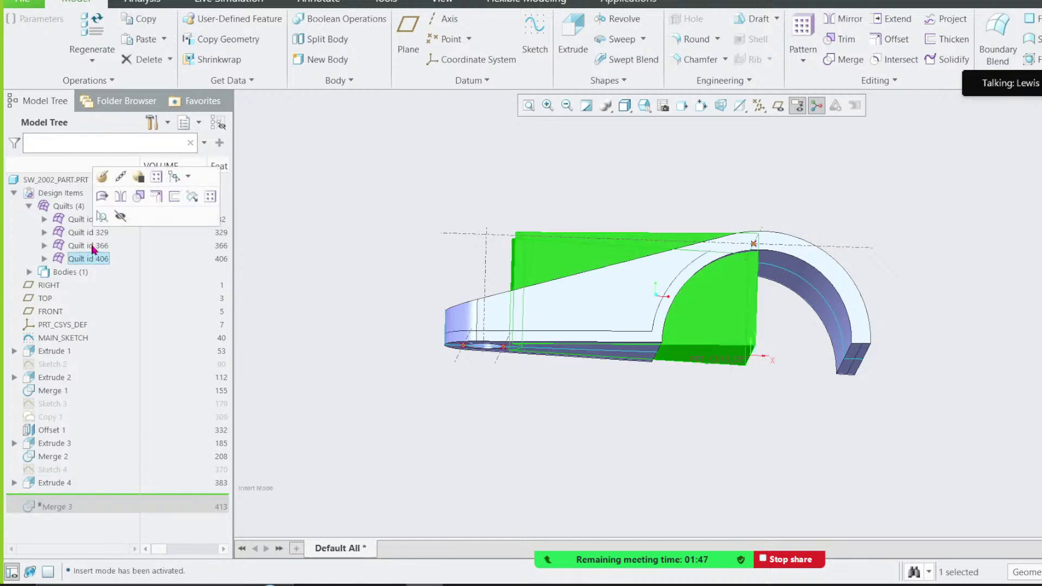
left_click(94, 245)
left_click(103, 219)
left_click(110, 178)
middle_click_drag(476, 310, 480, 342)
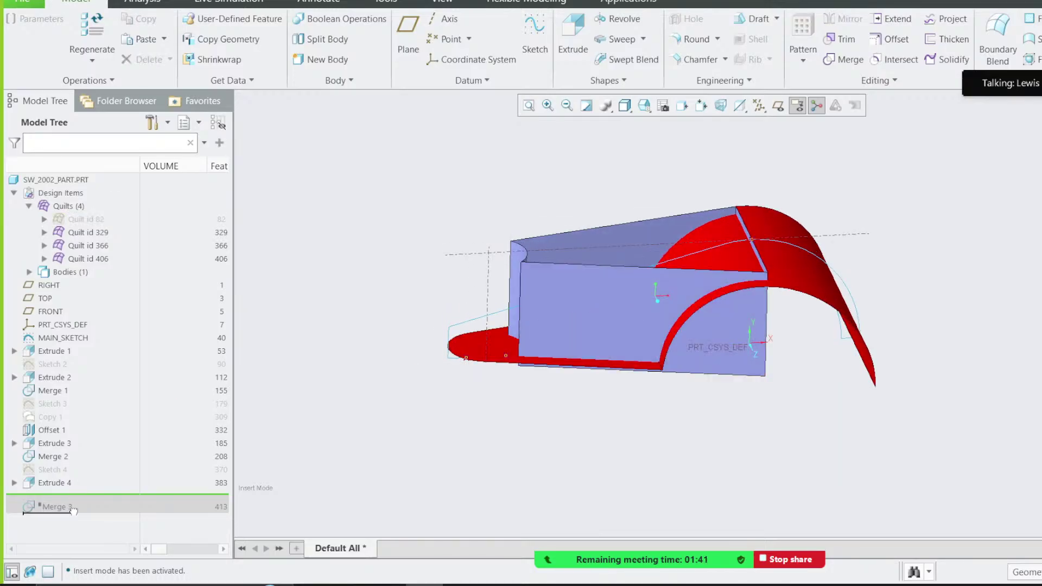
Step: Resume Merge 3 and redefine it to keep the pocket walls above the inner quilt
left_click_drag(74, 510, 71, 513)
left_click(60, 483)
left_click(70, 405)
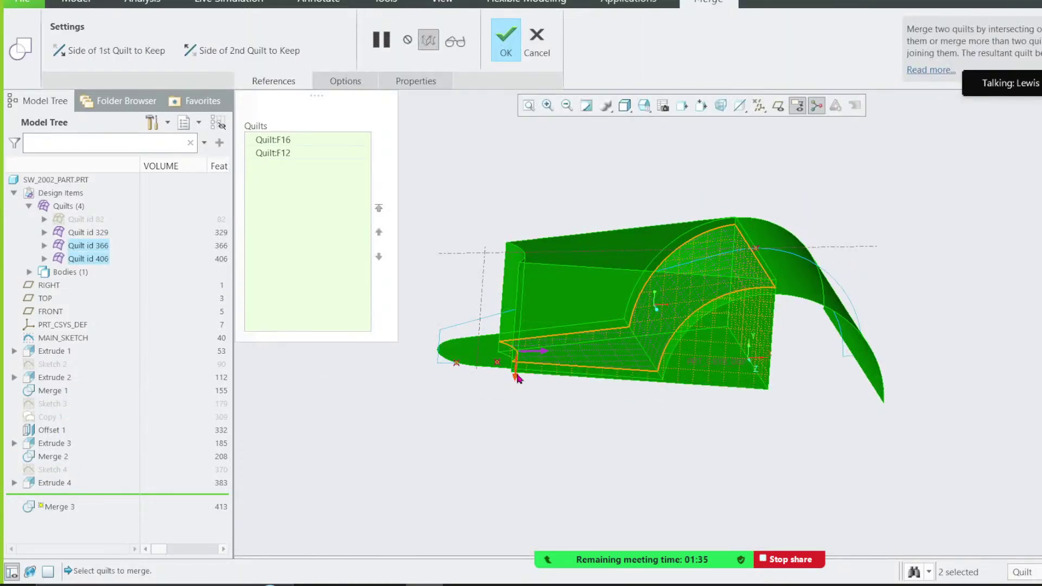
left_click(506, 39)
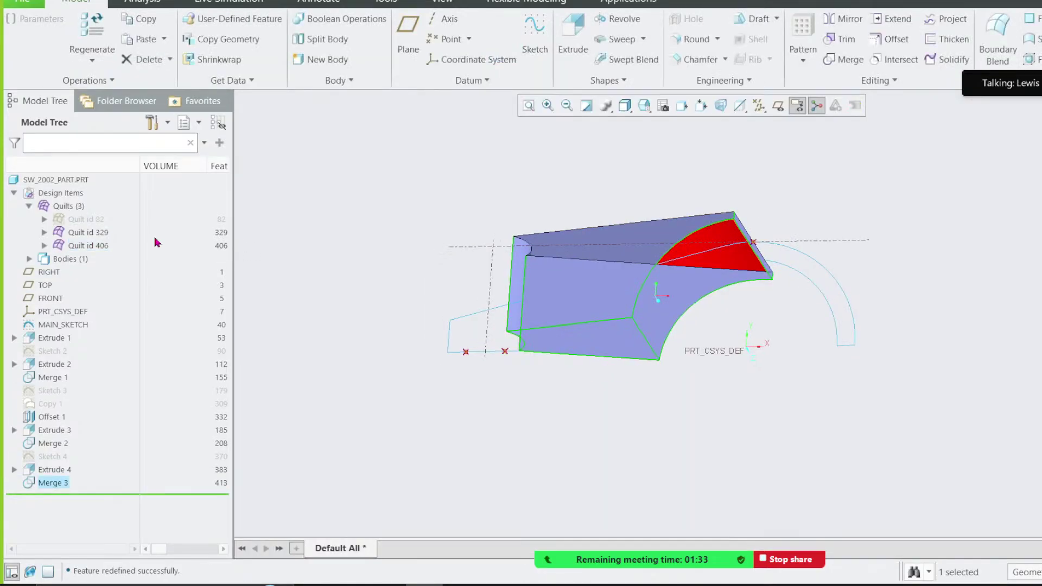
Step: Unhide Quilt id 82 so the arm surface is shown together with the pocket quilt
mouse_move(356, 257)
middle_mouse_down()
mouse_move(421, 226)
mouse_move(539, 251)
mouse_move(578, 230)
middle_mouse_up()
left_click(85, 218)
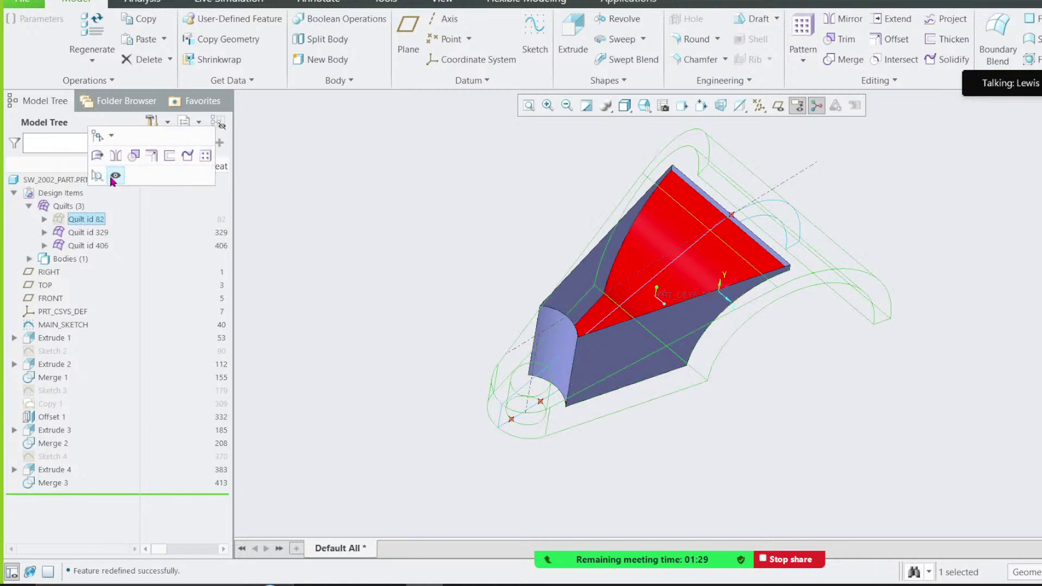
left_click(114, 179)
scroll(654, 285, "down", 2)
middle_click_drag(651, 304, 629, 353)
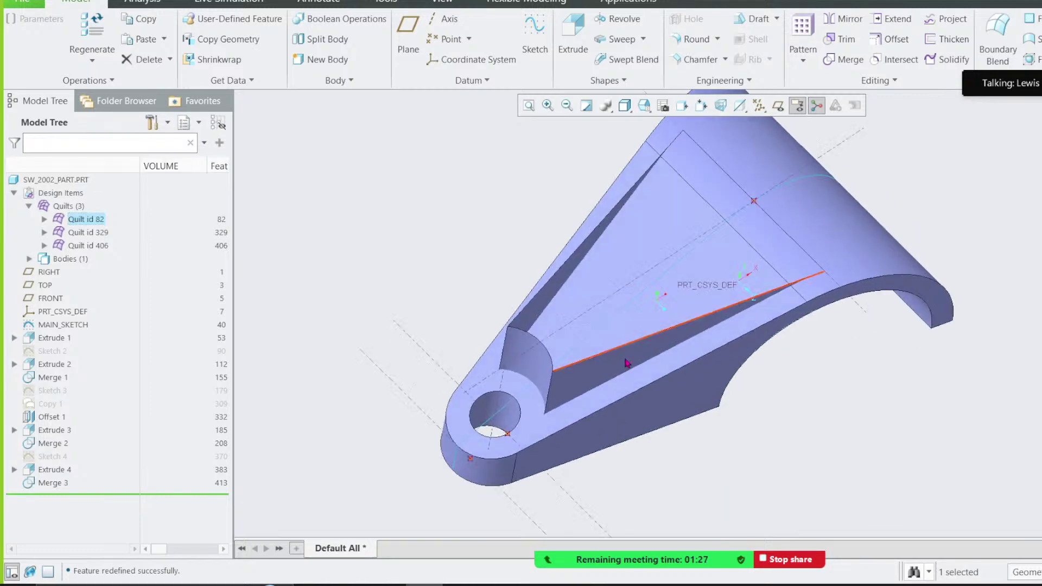
Step: Merge Quilt id 82 with the pocket quilt, keeping the sides that leave the pocket open in the arm's upper face
left_click(517, 297)
left_click(842, 59)
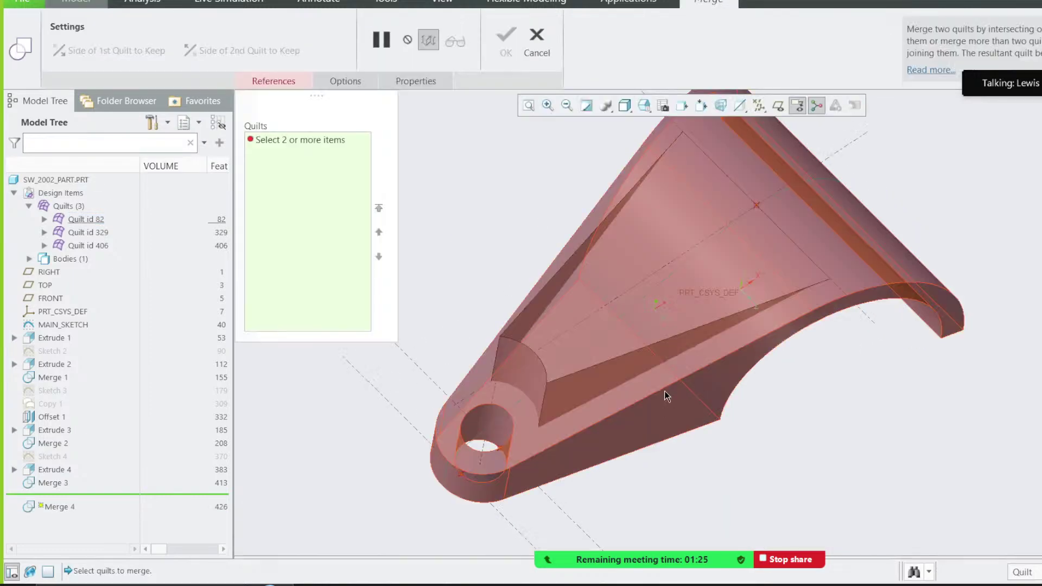
left_click(602, 378, "ctrl")
middle_click_drag(535, 397, 512, 391)
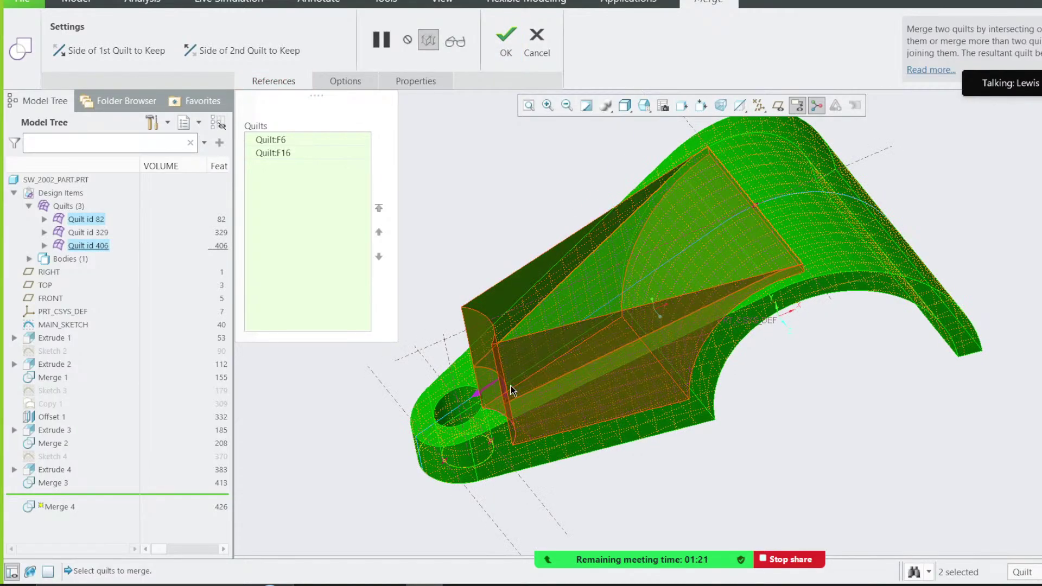
left_click(457, 41)
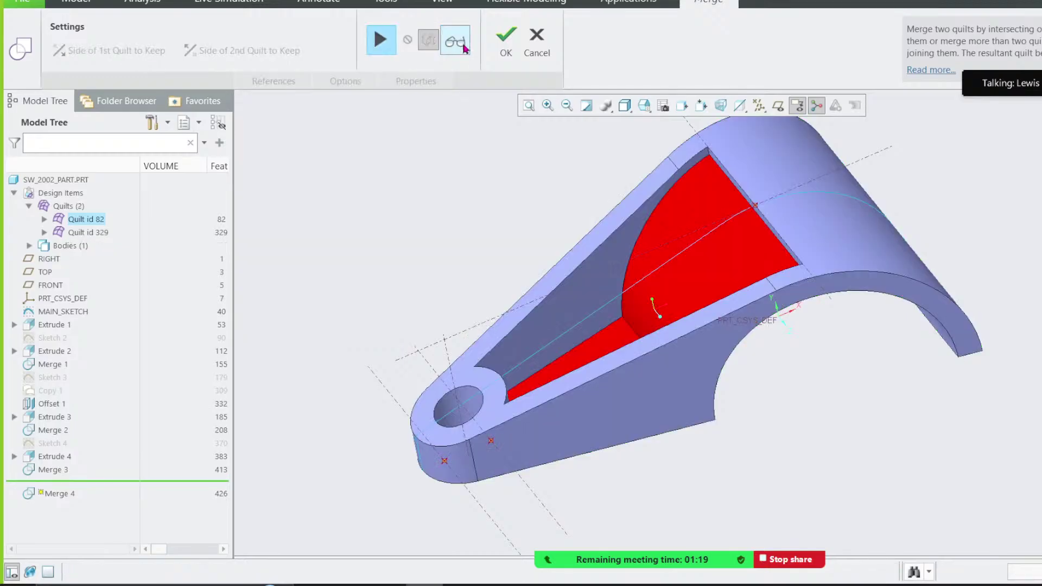
left_click(506, 36)
middle_click_drag(598, 294, 468, 283)
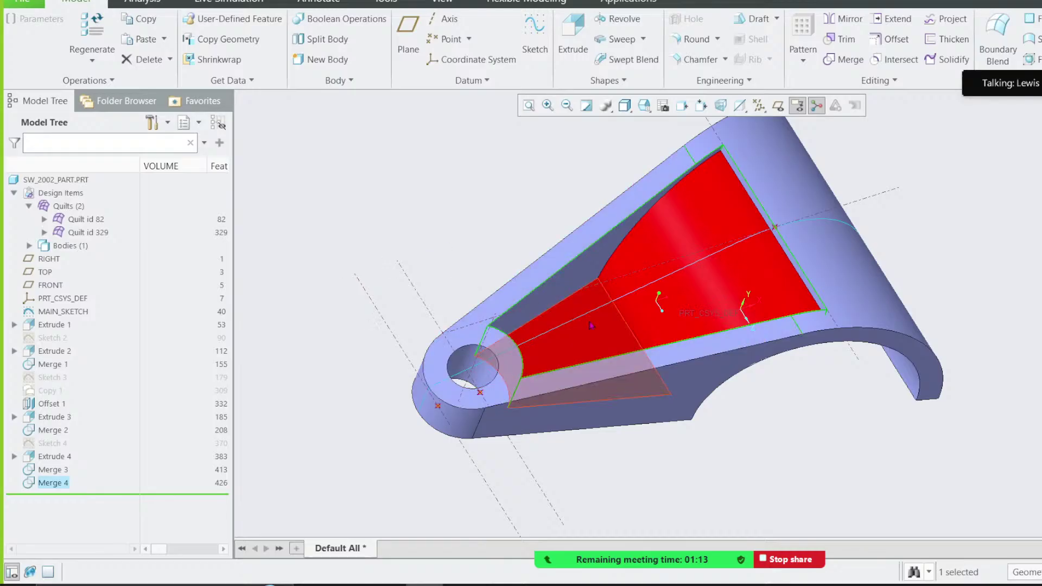
scroll(360, 358, "down", 2)
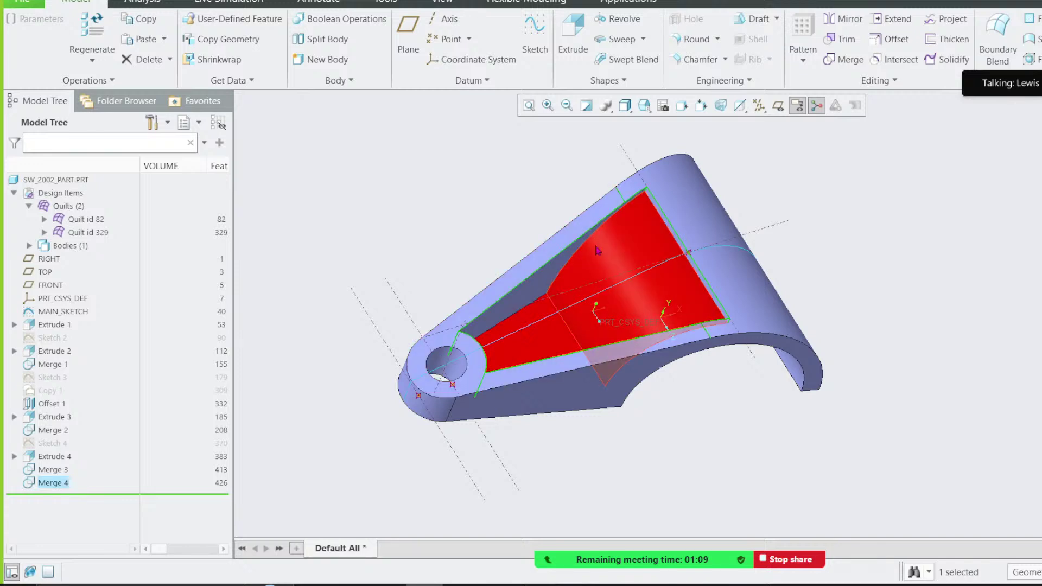
Step: Roll the model back to just after Merge 2 and solidify Quilt id 82 as a filled solid
left_click(88, 501)
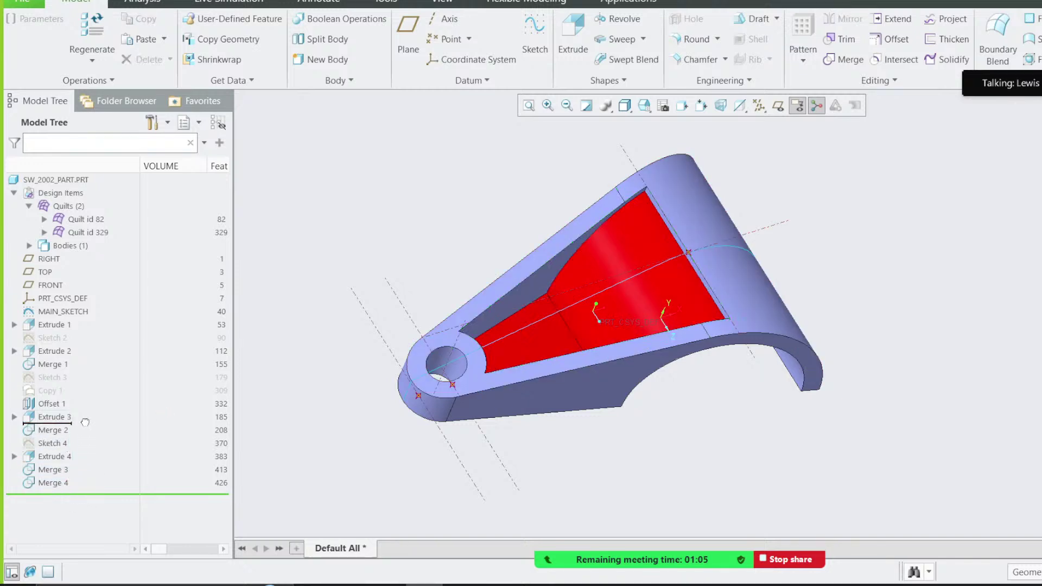
left_click_drag(84, 431, 86, 430)
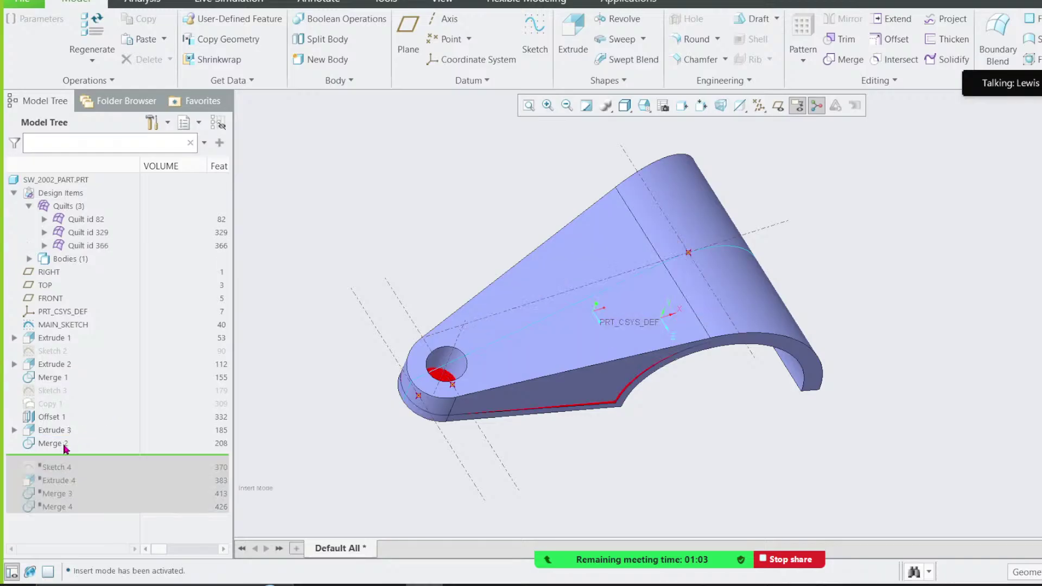
left_click(947, 60)
left_click(580, 262)
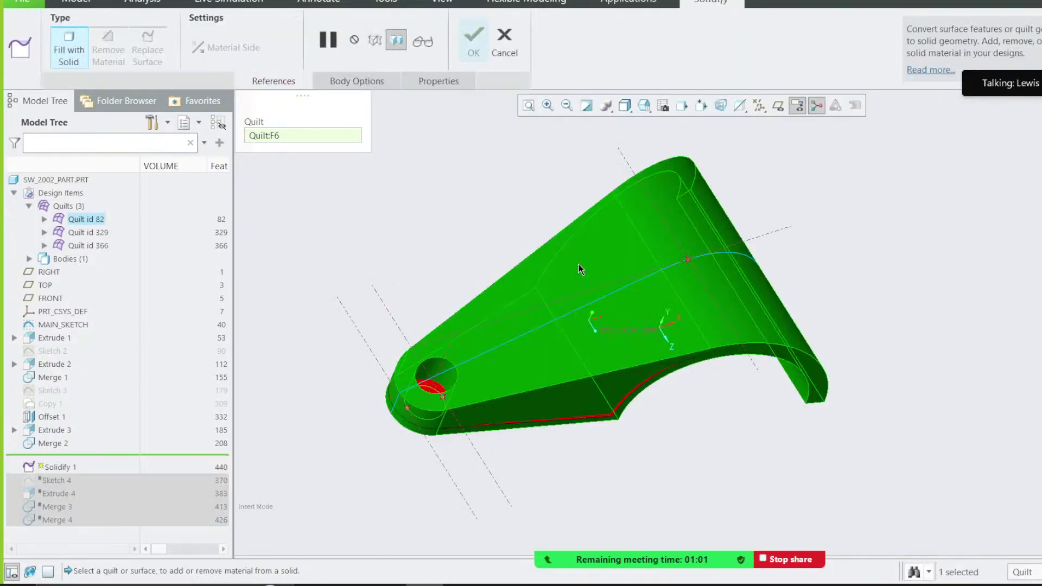
left_click(470, 43)
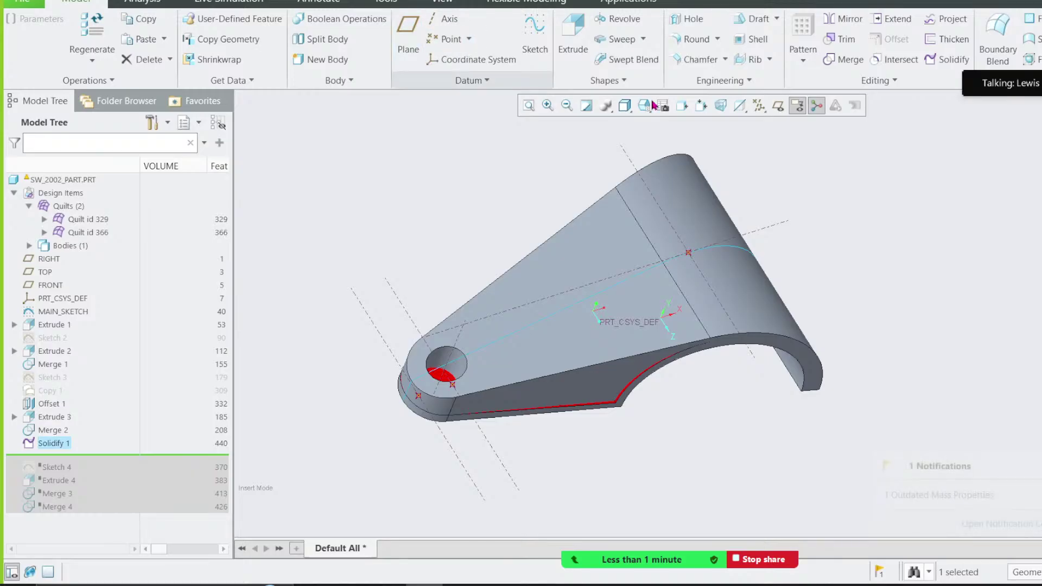
Step: Shell Body 1 with a wall thickness of 7, removing the arm's sloped upper face
left_click(752, 39)
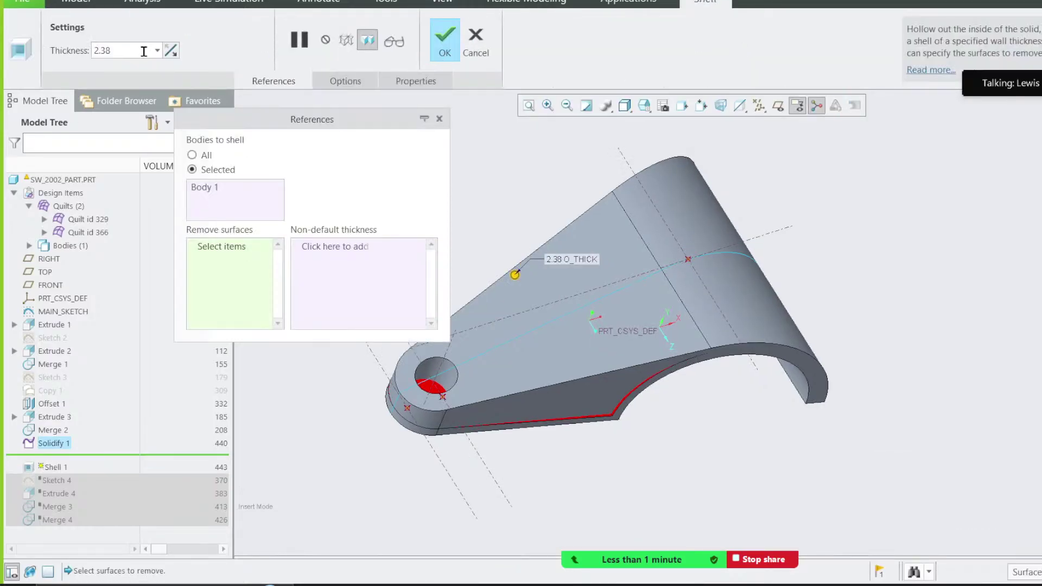
left_click_drag(144, 51, 71, 60)
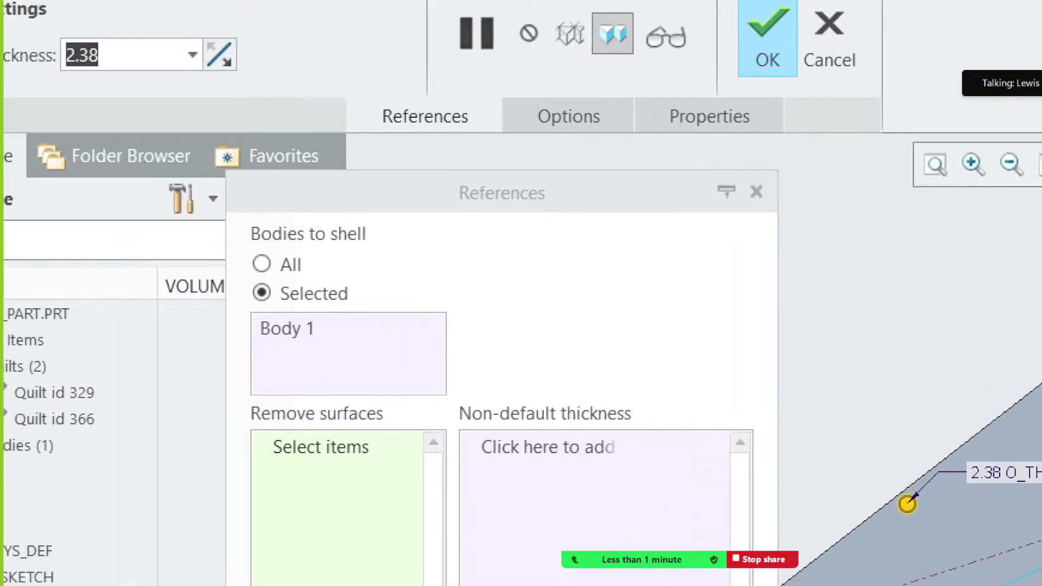
type("7")
key("Return")
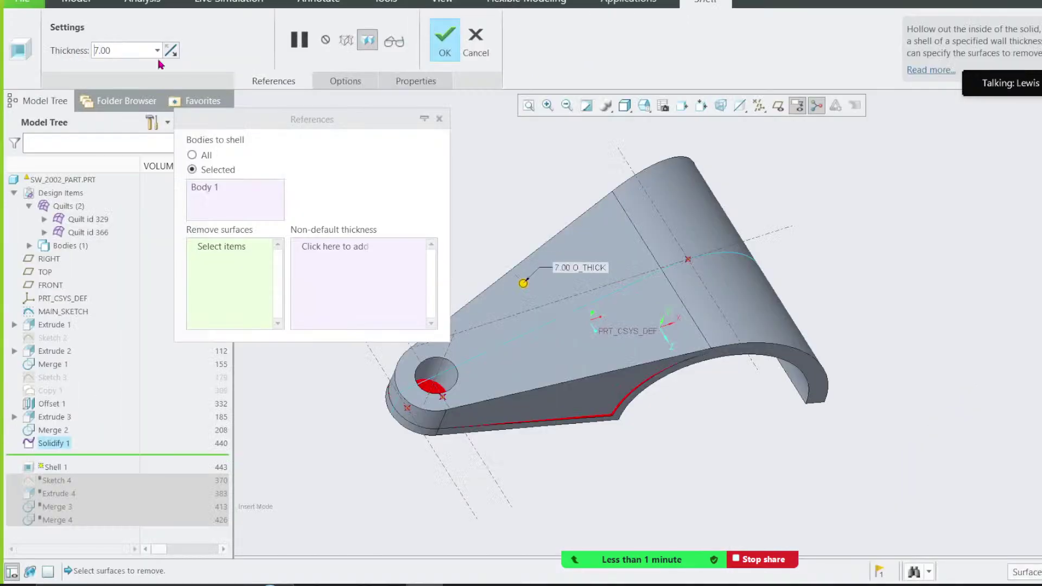
left_click(395, 41)
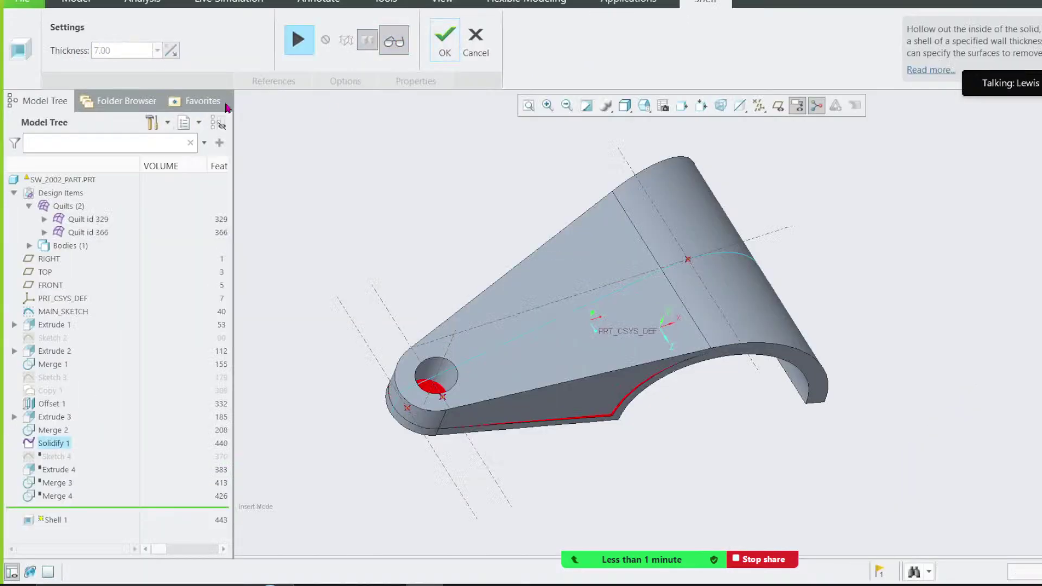
left_click(299, 40)
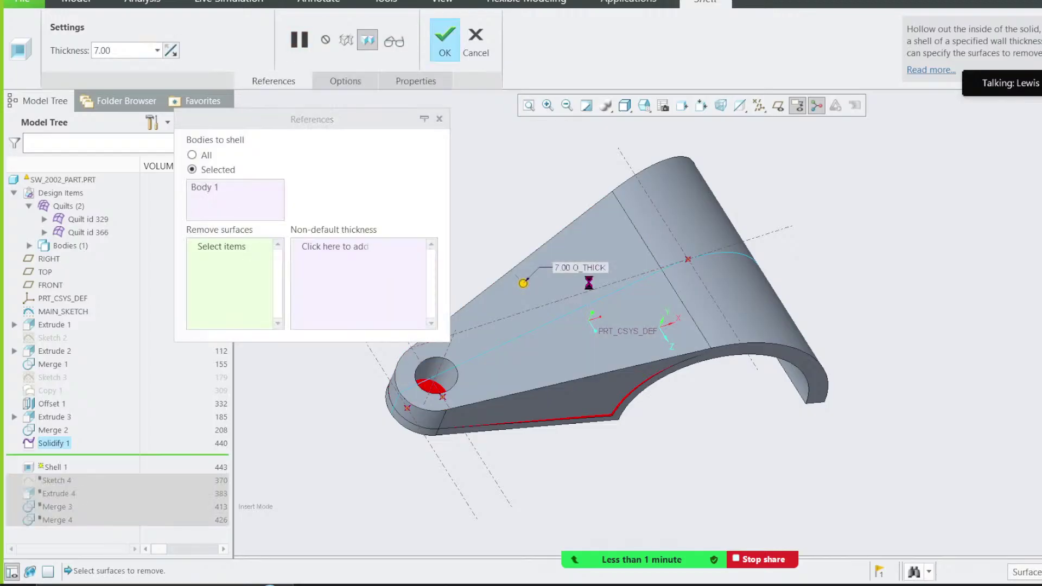
left_click(529, 281)
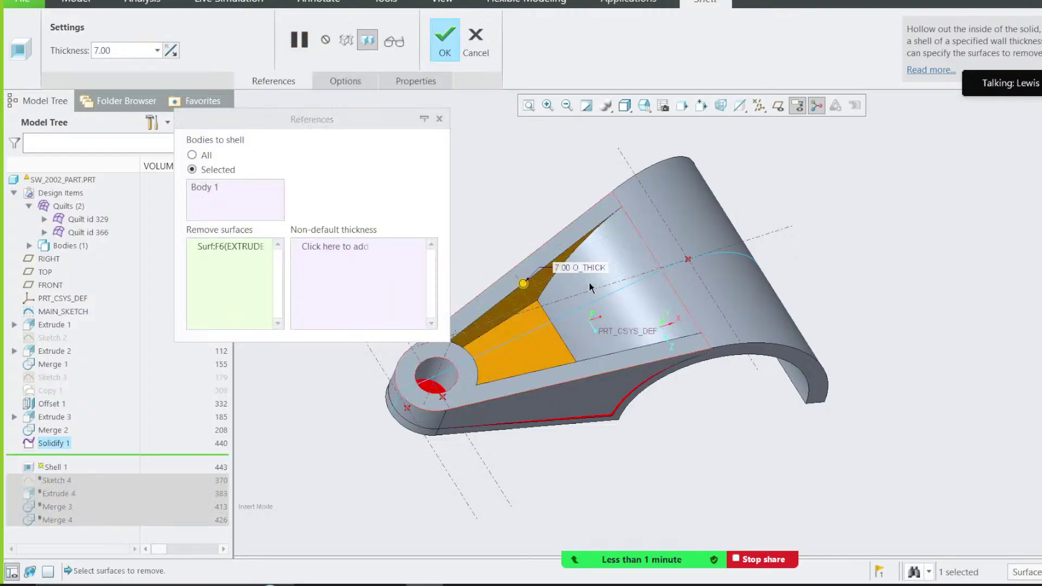
left_click(444, 39)
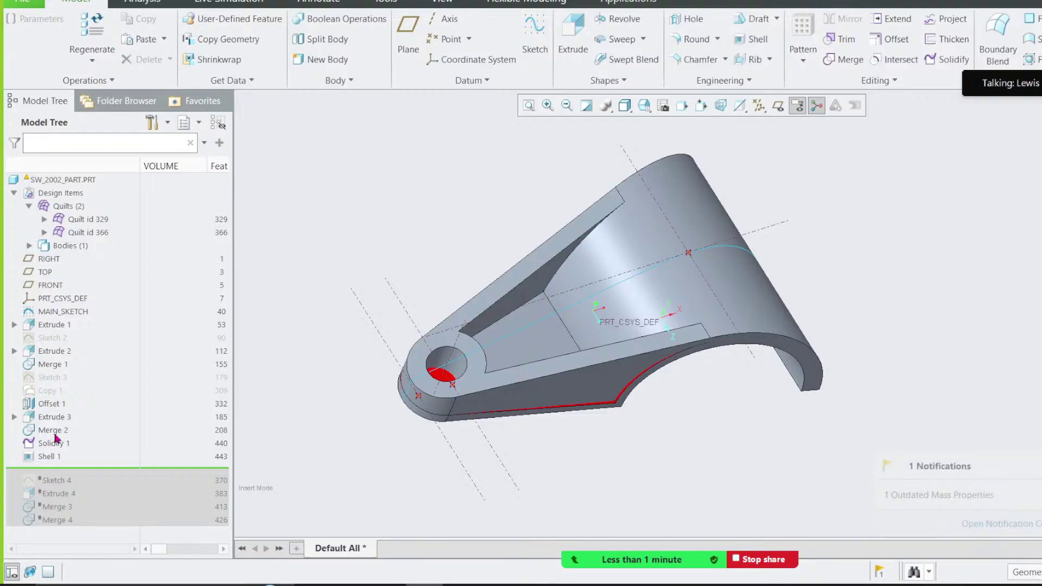
Step: Reopen the definition of Shell 1 to review its thickness and removed surface
left_click(47, 457)
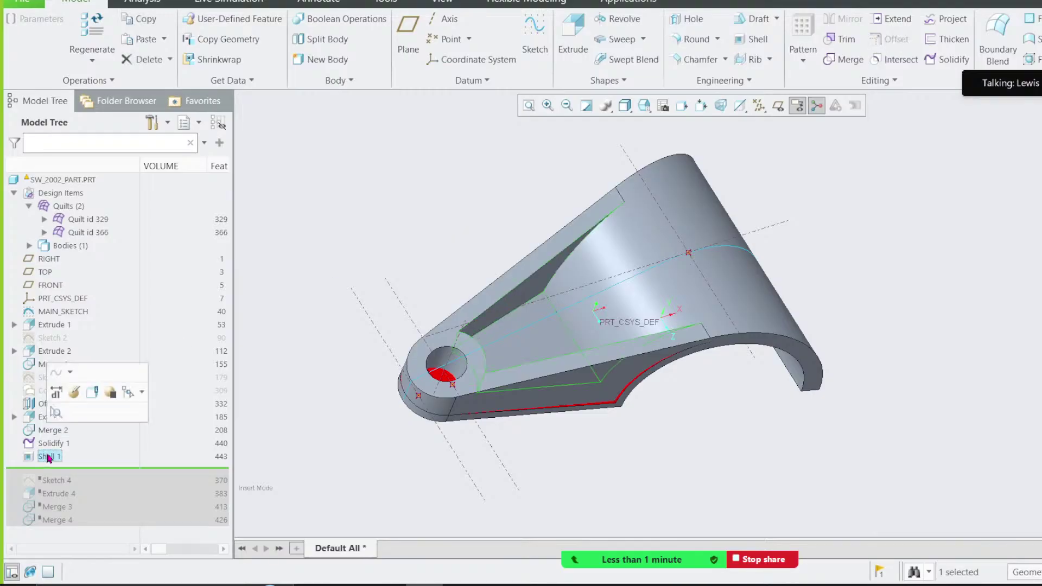
left_click(74, 395)
double_click(89, 56)
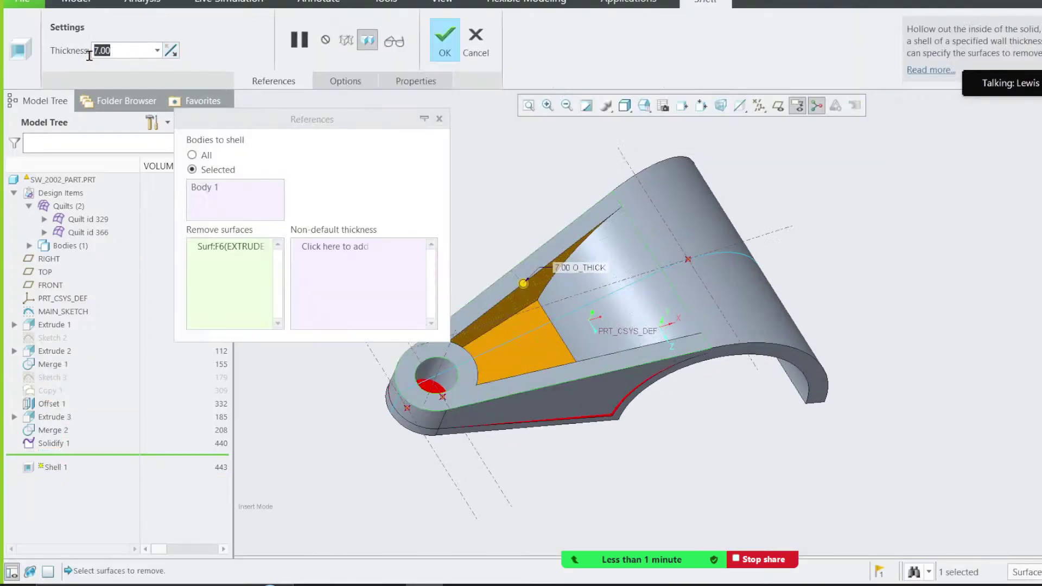
left_click(435, 54)
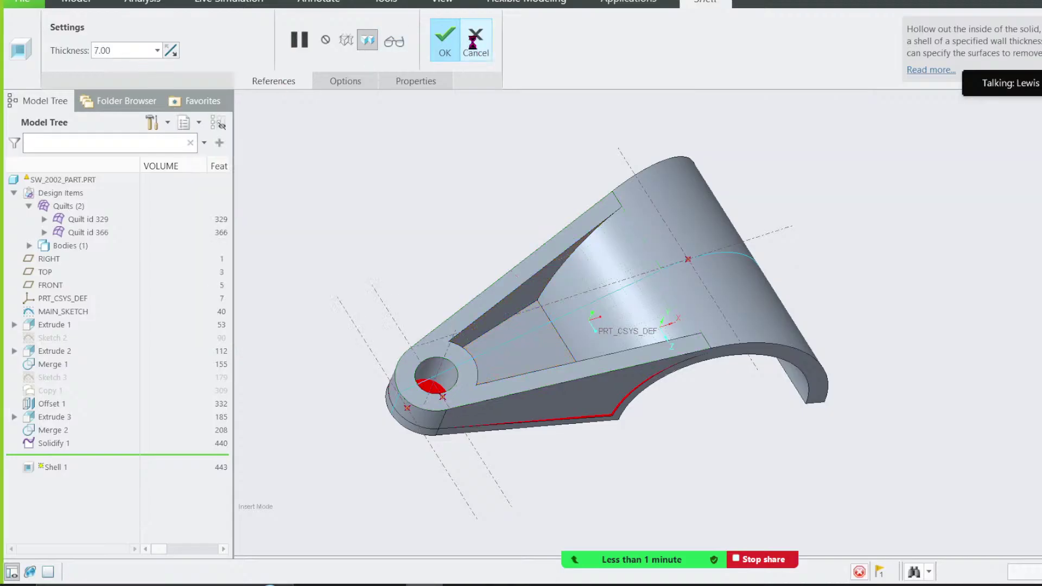
Step: Delete Solidify 1 and Shell 1, and roll the model forward to after Merge 4
left_click(63, 444, "ctrl")
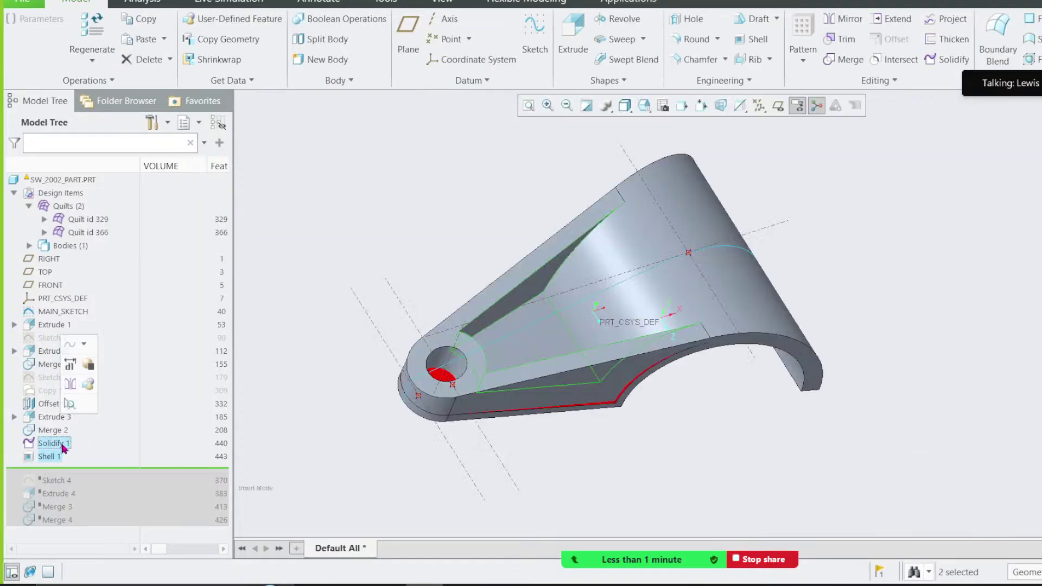
right_click(64, 437)
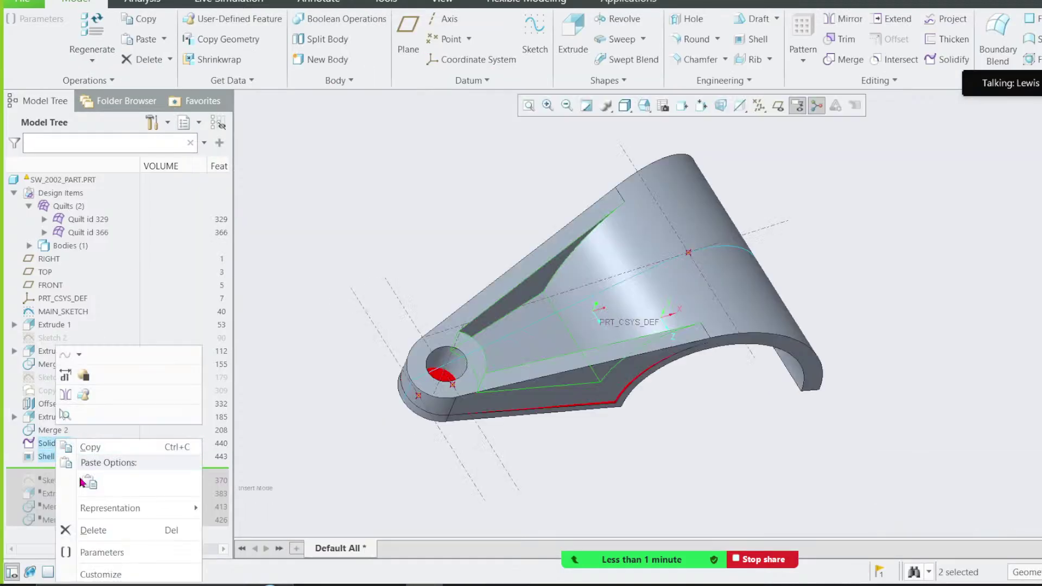
left_click(95, 522)
left_click(531, 304)
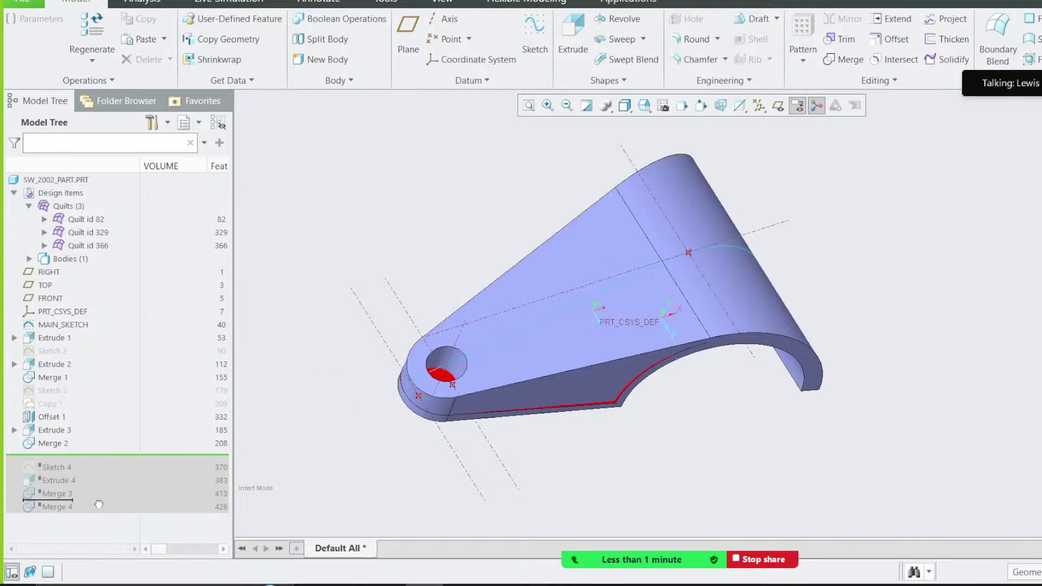
left_click_drag(99, 504, 100, 511)
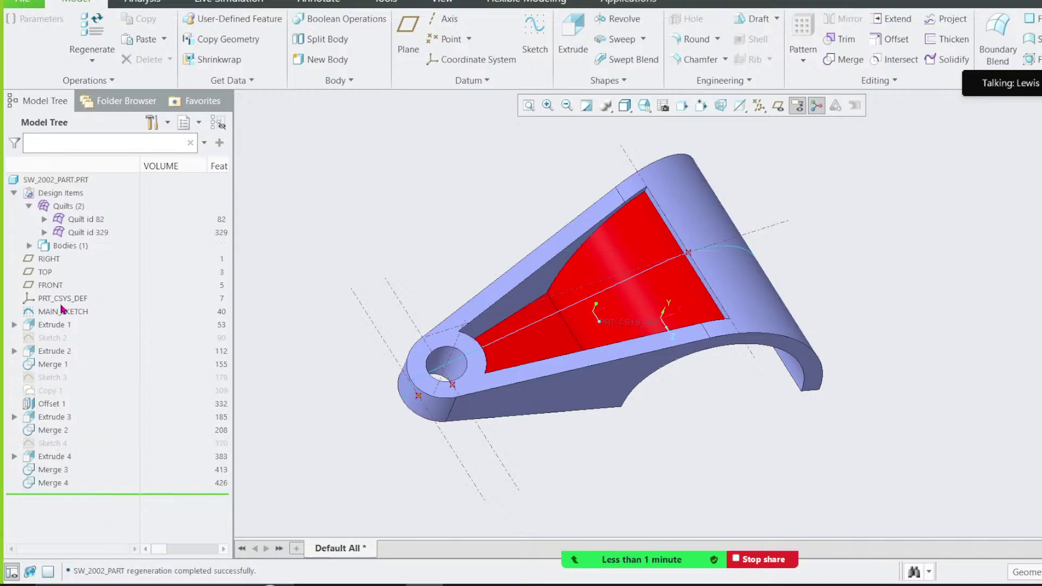
Step: Redefine MAIN_SKETCH and set the angle of the arm's sloped edge to 20 degrees
left_click(63, 311)
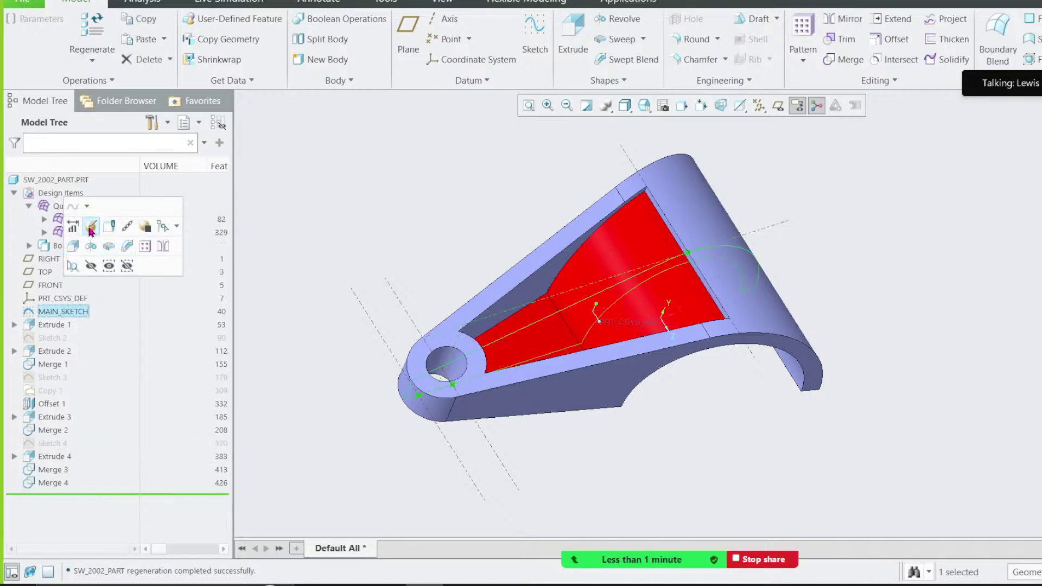
left_click(91, 228)
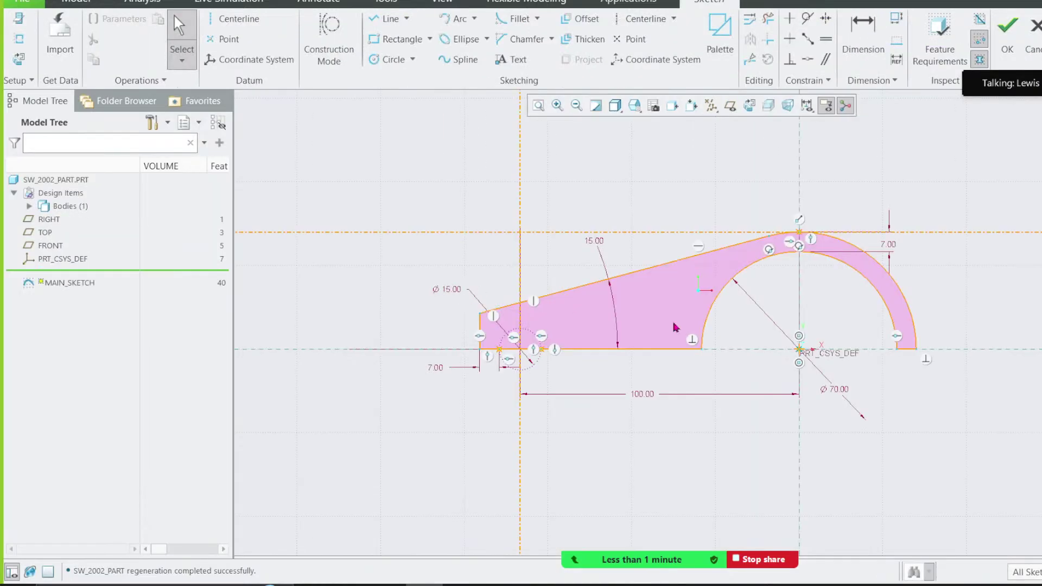
double_click(600, 246)
type("2")
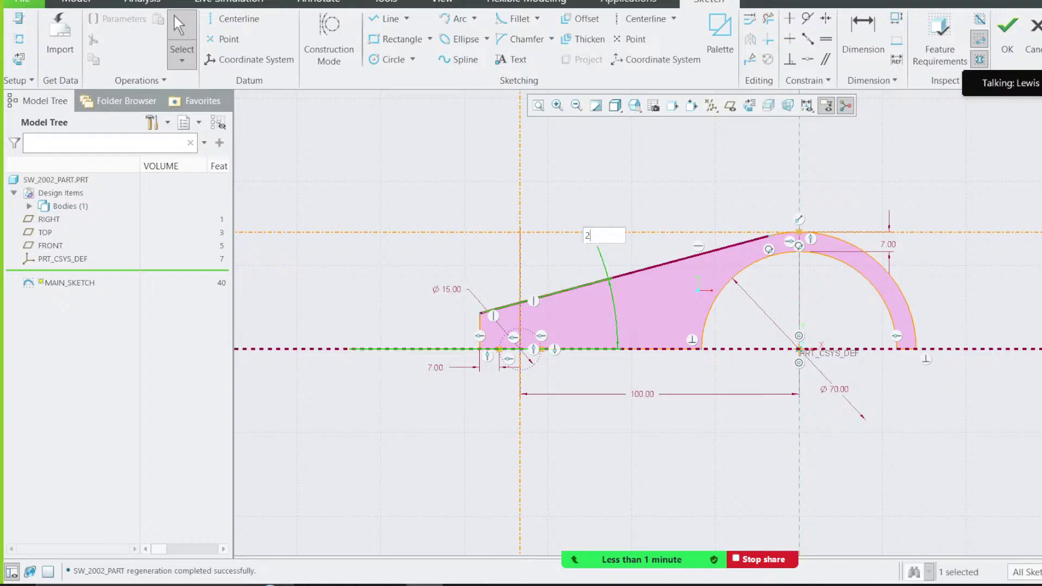
type("0")
key("Return")
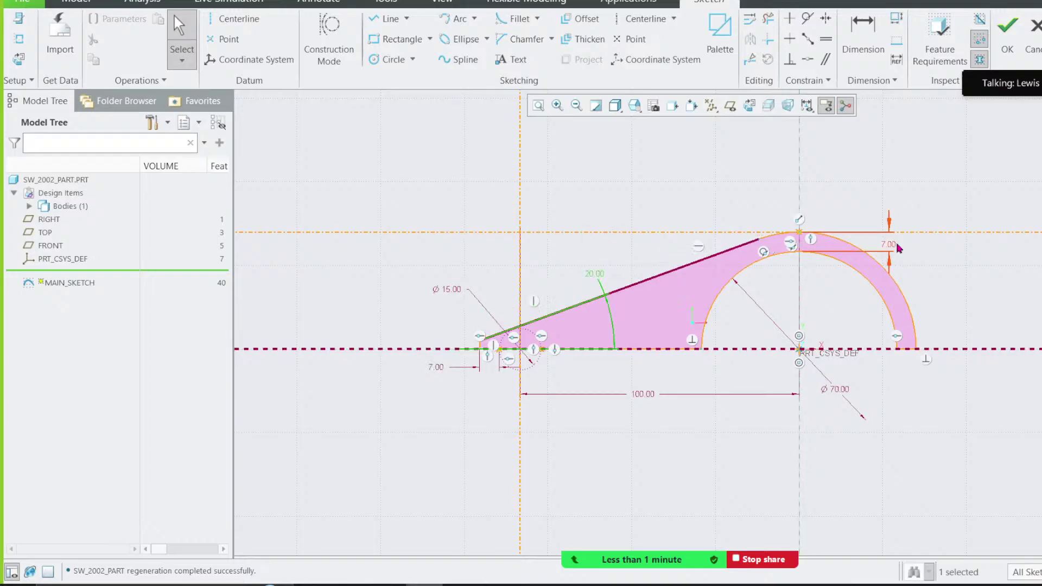
Step: Try inner arc diameters of 65 and 80 in the main sketch, accept the sketch and regenerate the part
double_click(842, 390)
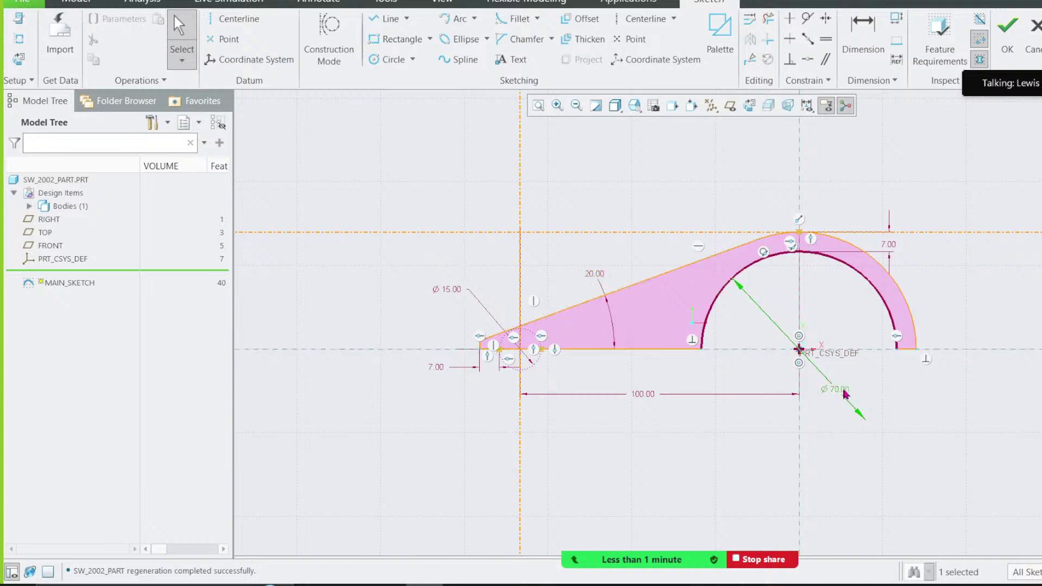
type("65")
key("Return")
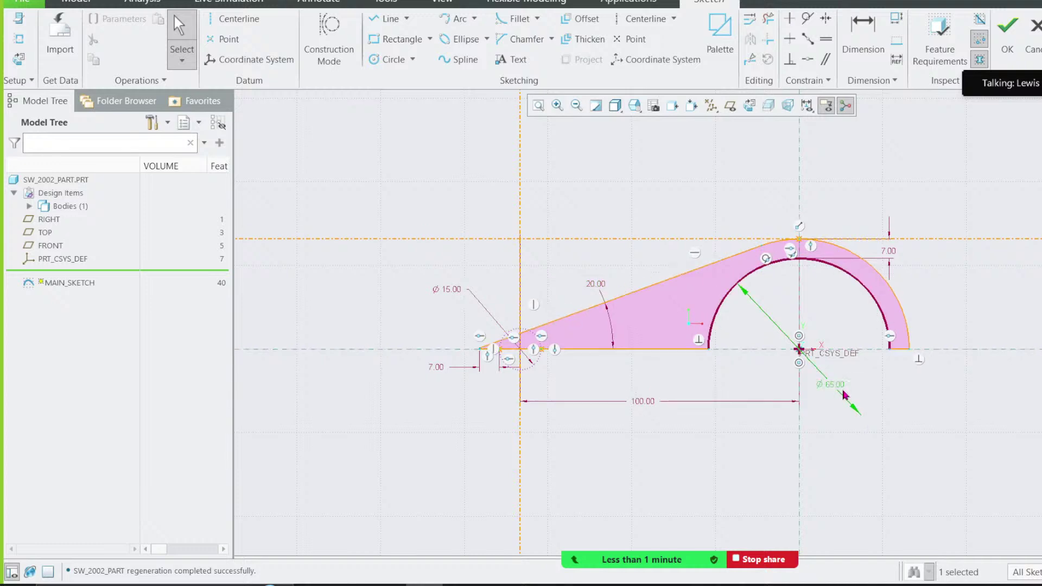
double_click(836, 386)
type("80")
key("Return")
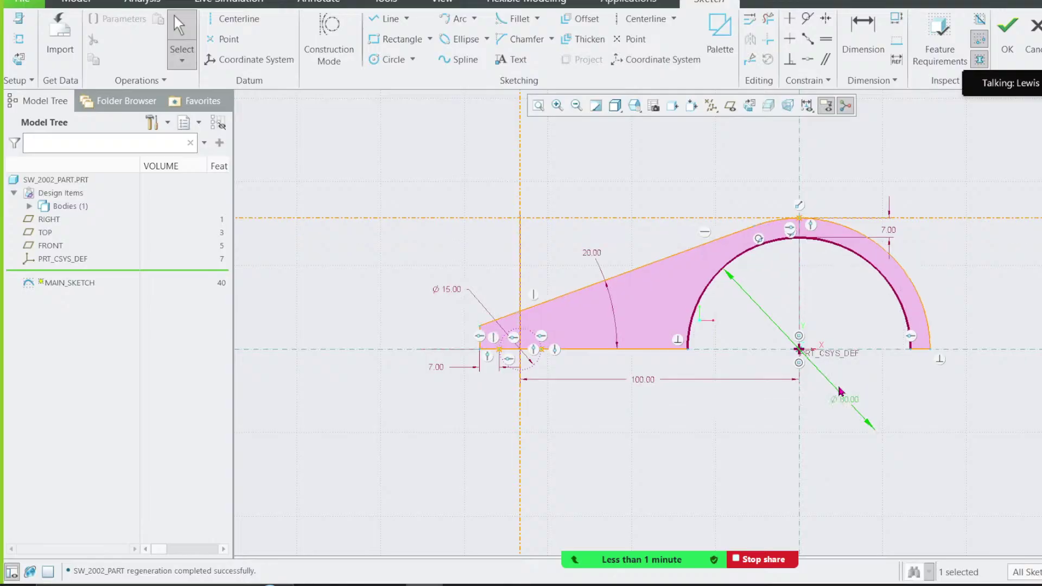
left_click(1008, 49)
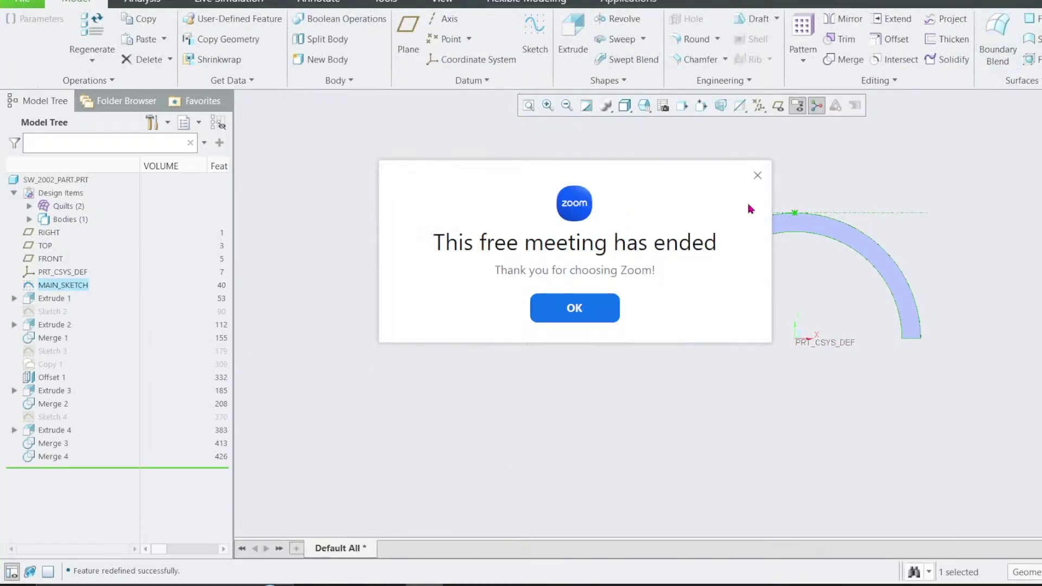
left_click(760, 172)
middle_click_drag(694, 200, 646, 263)
key("ctrl+g")
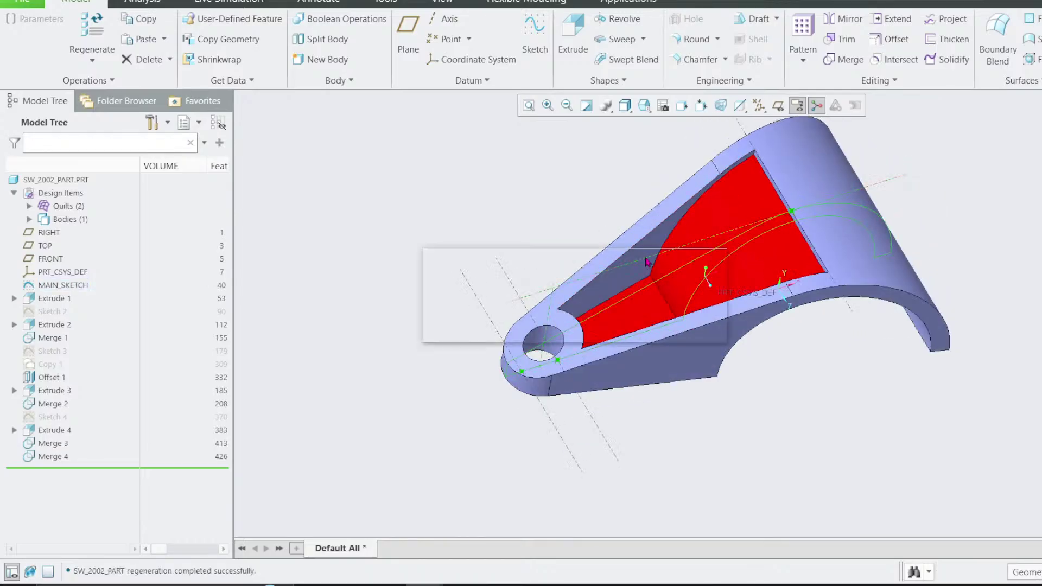
Step: Undo the angle and arc diameter changes made to MAIN_SKETCH
key("ctrl+z")
key("ctrl+z")
key("ctrl+z")
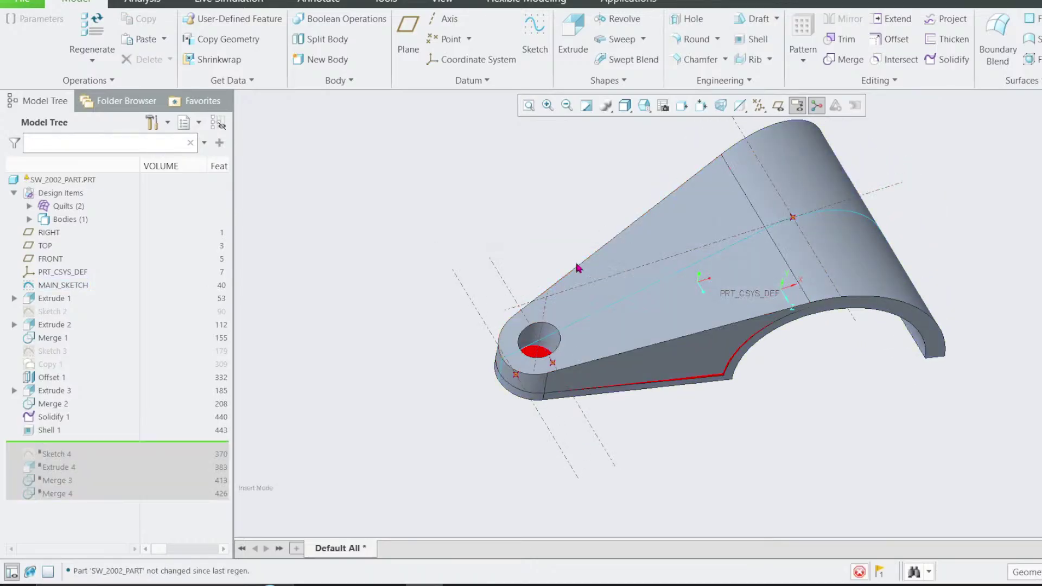
key("ctrl+z")
key("ctrl+z")
Step: Reopen MAIN_SKETCH to check its slope angle and arc diameter, and close it without edits
middle_click_drag(329, 371, 337, 345)
middle_click_drag(728, 209, 757, 243)
left_click(63, 287)
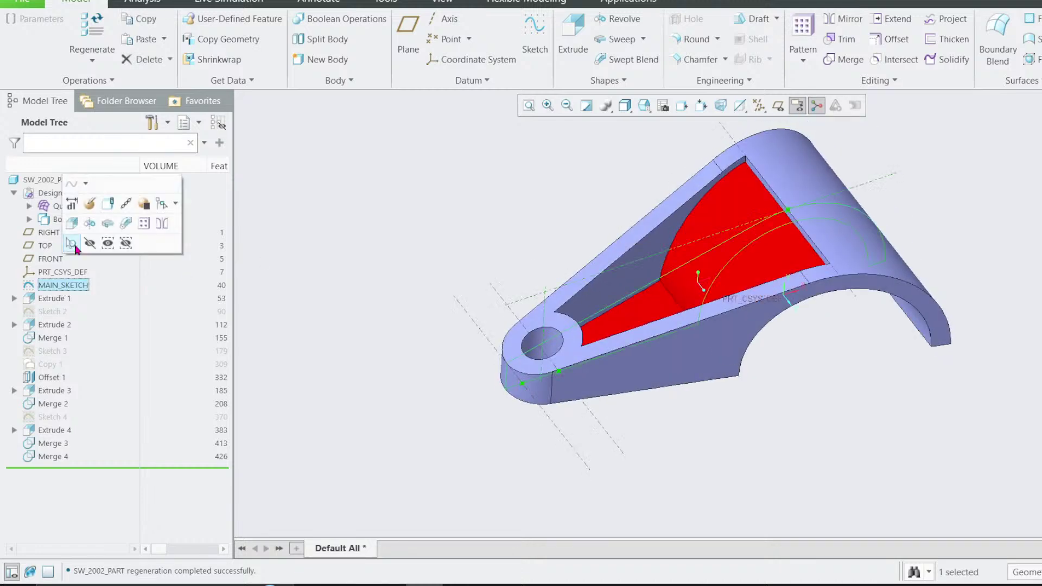
left_click(90, 205)
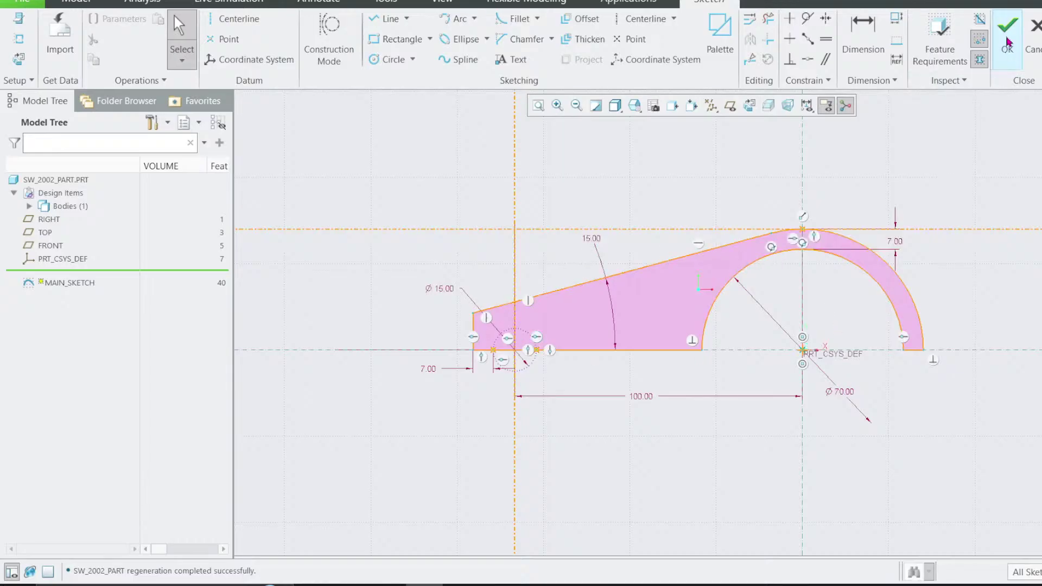
left_click(1007, 43)
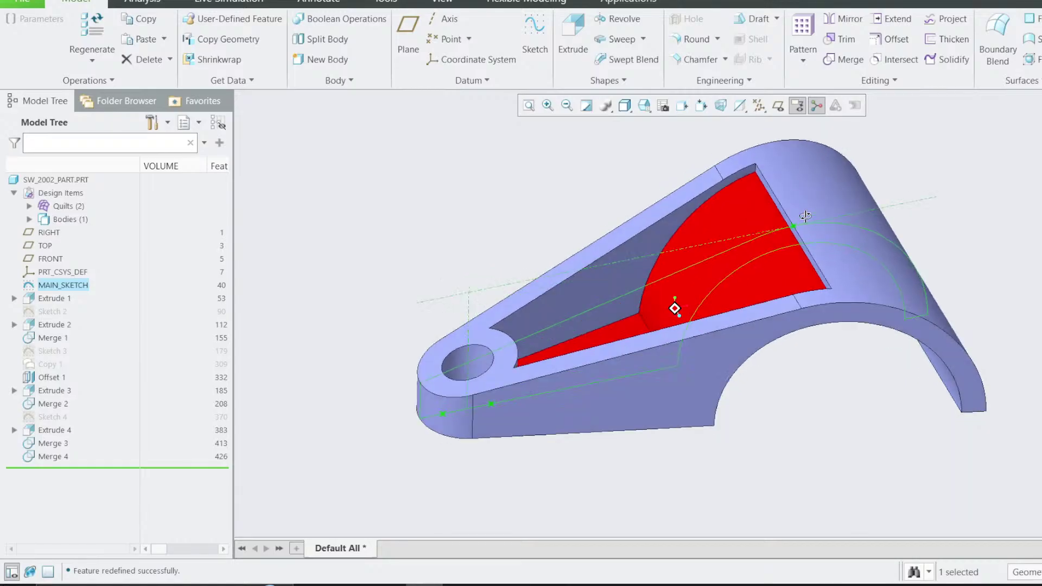
middle_click_drag(805, 216, 663, 270)
Step: Preview a planar section parallel to the arm's side face, moved inward to examine the pocket, and cancel it
left_click(529, 336)
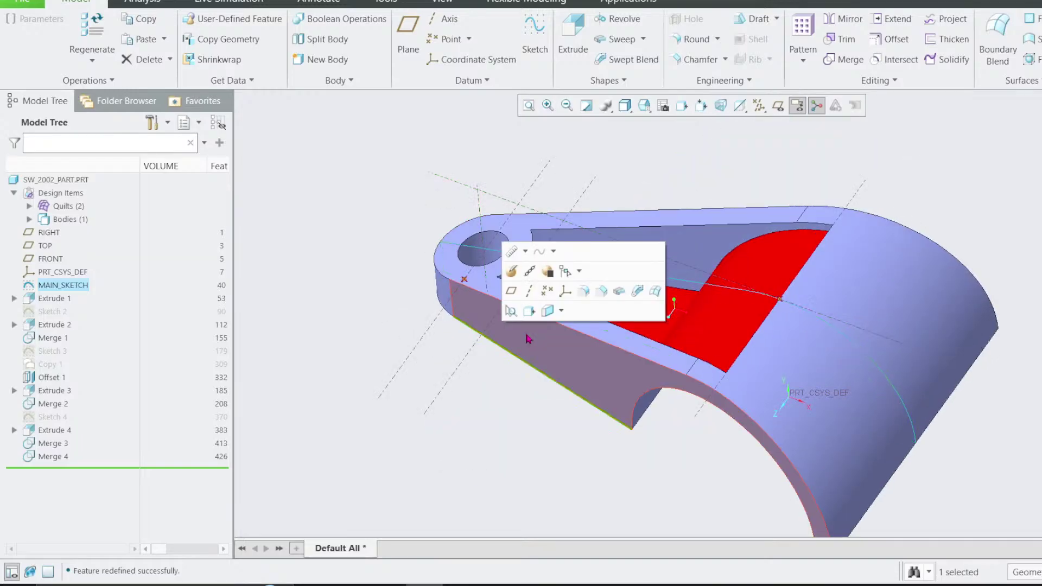
left_click(434, 5)
left_click(538, 62)
left_click(545, 78)
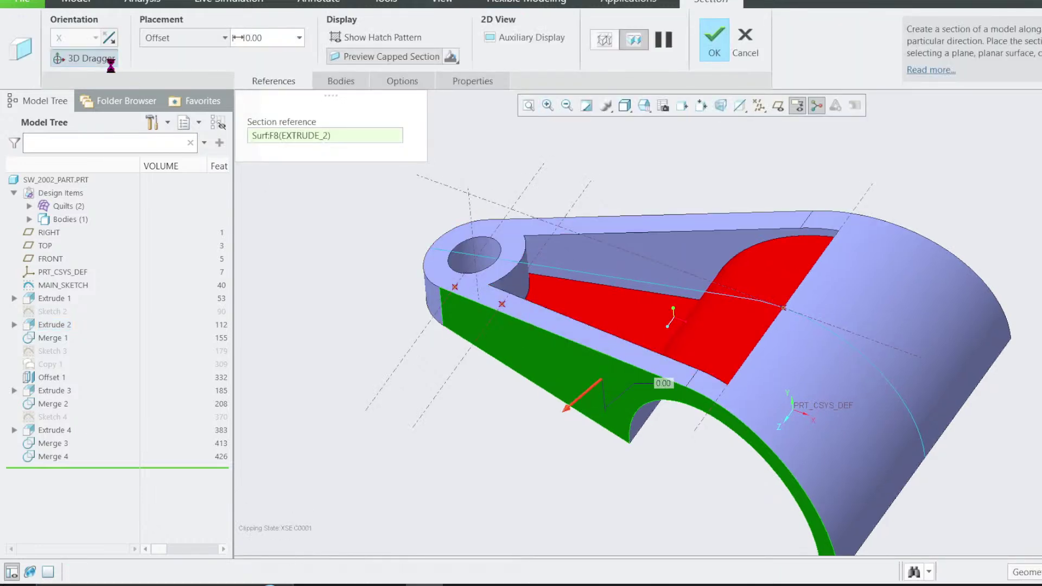
left_click(110, 62)
left_click_drag(577, 404, 638, 371)
middle_click_drag(639, 370, 664, 310)
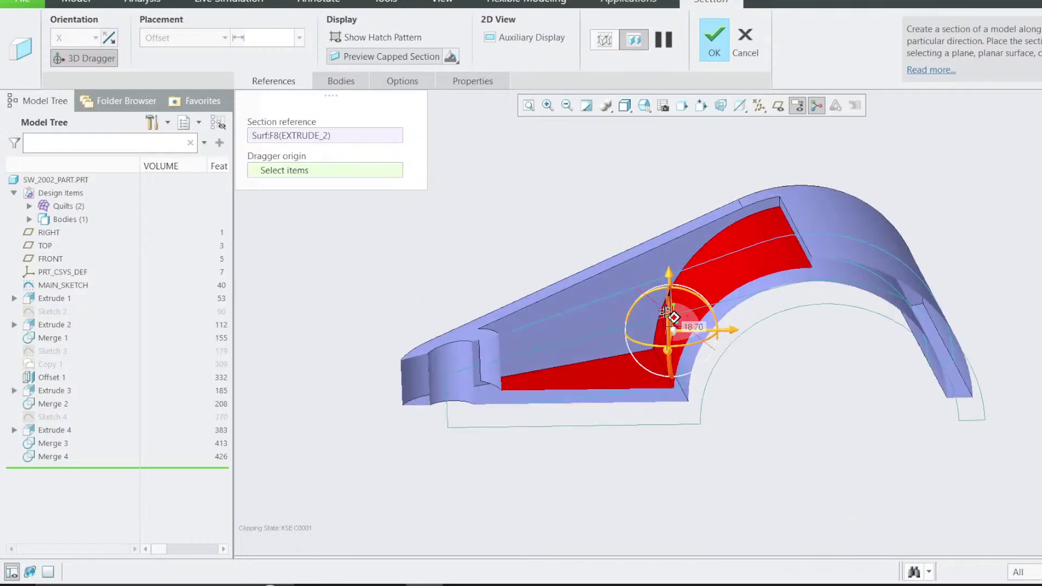
scroll(845, 259, "down", 2)
mouse_move(783, 286)
middle_mouse_down()
mouse_move(770, 260)
mouse_move(775, 274)
middle_mouse_up()
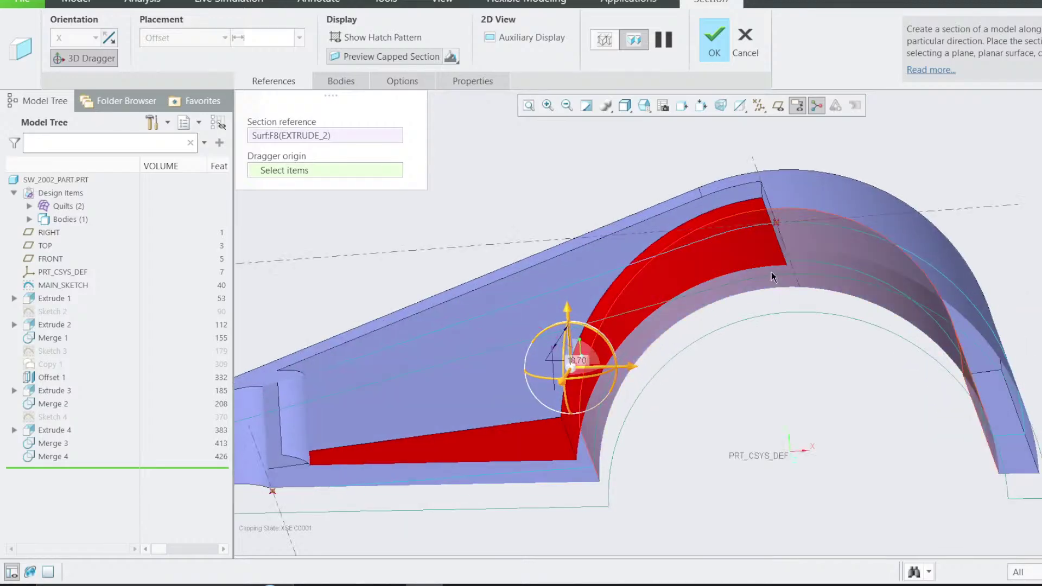
left_click(748, 38)
left_click(580, 312)
middle_click_drag(784, 238, 815, 237)
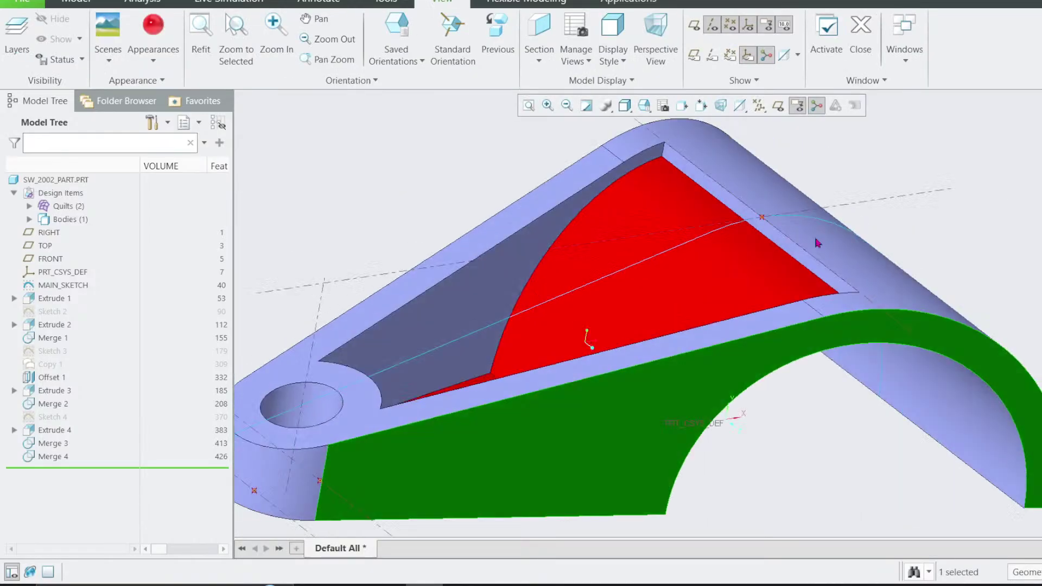
scroll(774, 232, "down", 2)
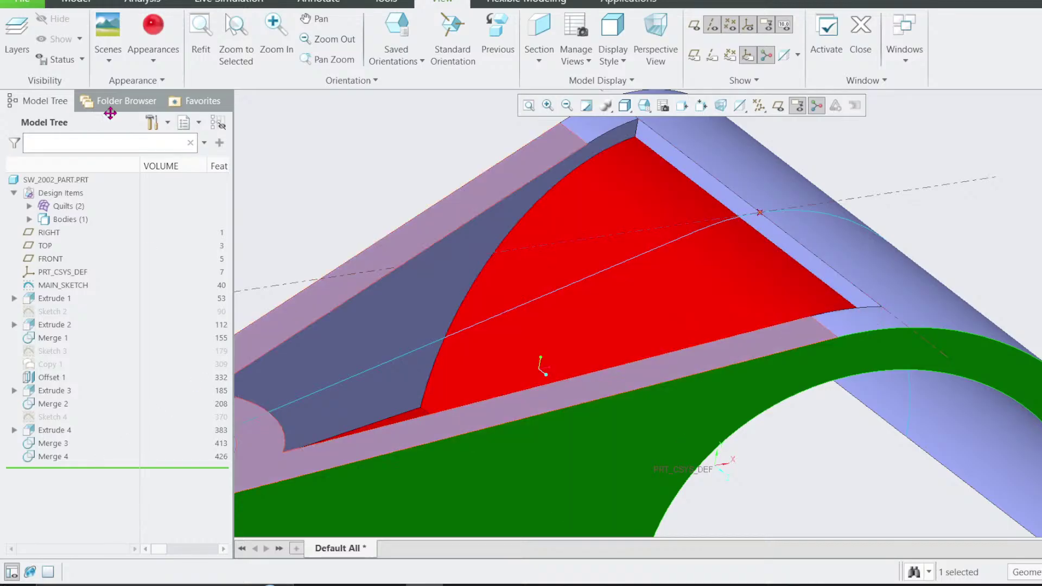
Step: Roll the model back to just after Extrude 4 to examine the unmerged pocket quilts, and restore it to after Merge 4
left_click(76, 2)
left_click_drag(70, 469, 73, 435)
scroll(730, 323, "up", 1)
mouse_move(754, 269)
middle_mouse_down()
mouse_move(735, 293)
mouse_move(718, 257)
mouse_move(682, 247)
mouse_move(724, 267)
mouse_move(714, 244)
mouse_move(721, 259)
middle_mouse_up()
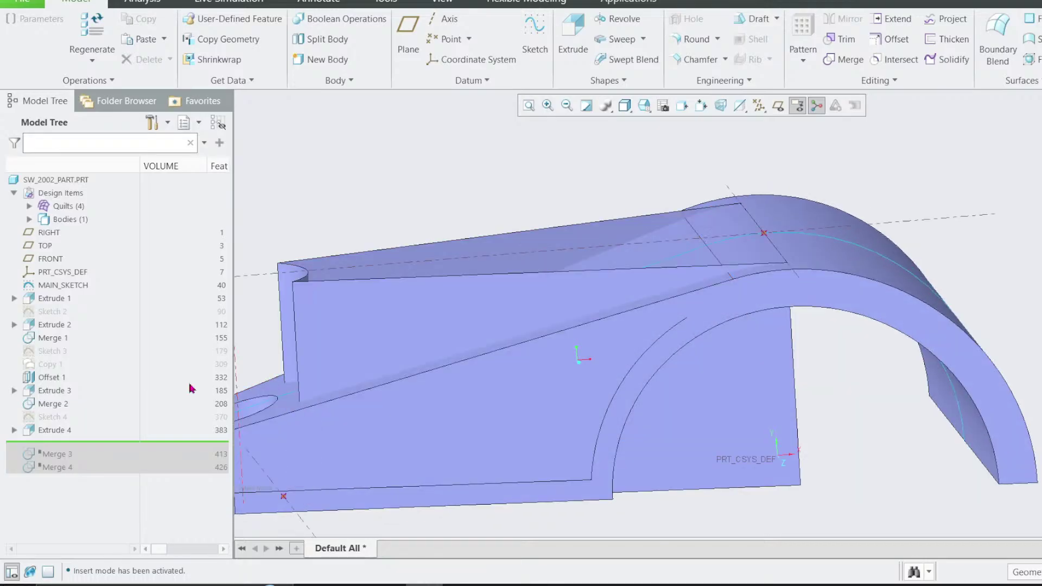
left_click_drag(93, 457, 79, 475)
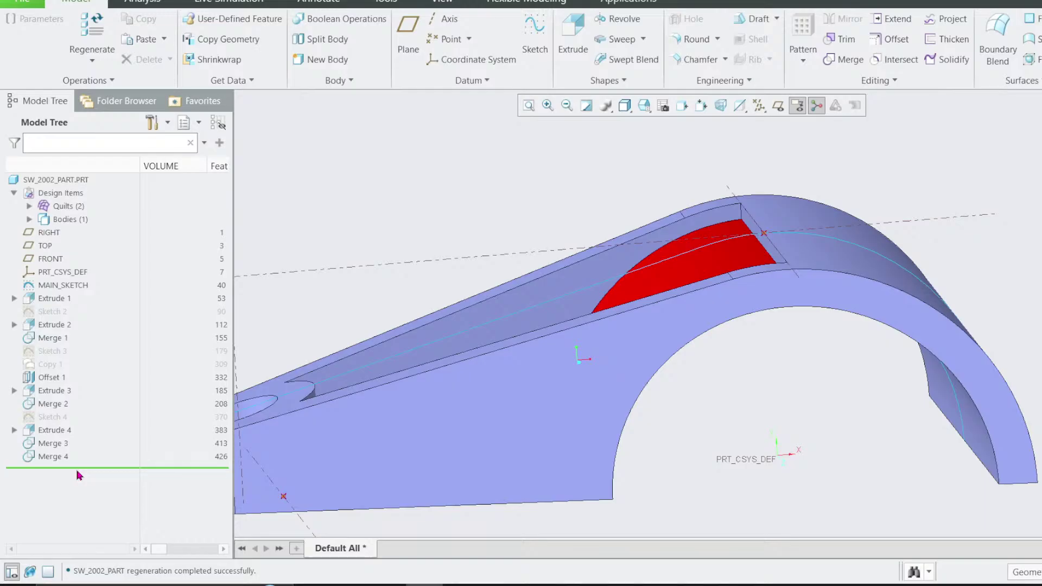
Step: Open Sketch 4 for editing and add the model edge where the arm's slope meets the curved end as a sketch reference
mouse_move(627, 268)
middle_mouse_down()
mouse_move(646, 301)
mouse_move(630, 275)
mouse_move(657, 255)
middle_mouse_up()
mouse_move(692, 209)
middle_mouse_down()
mouse_move(722, 208)
mouse_move(706, 204)
middle_mouse_up()
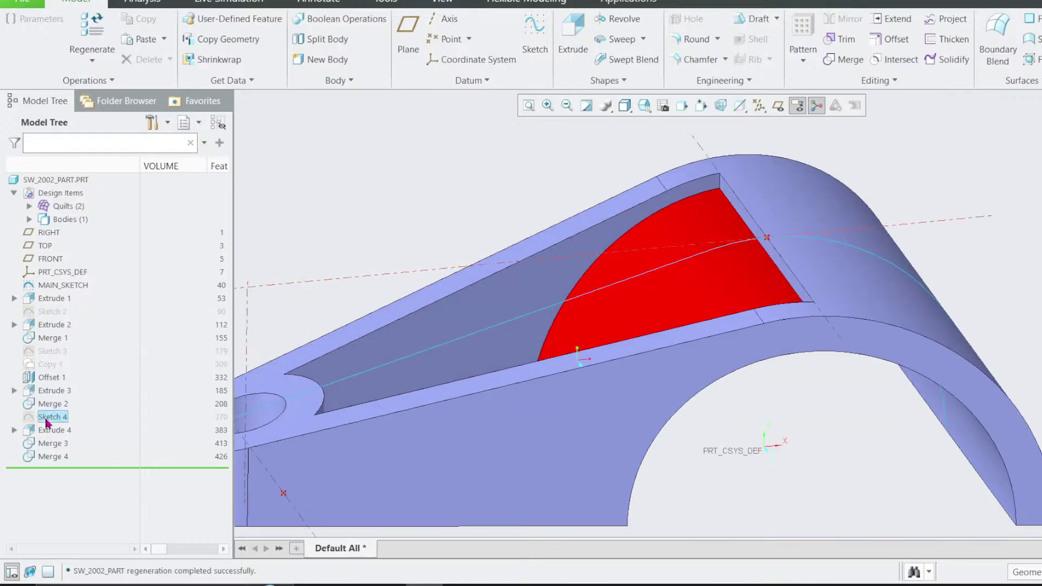
left_click(48, 423)
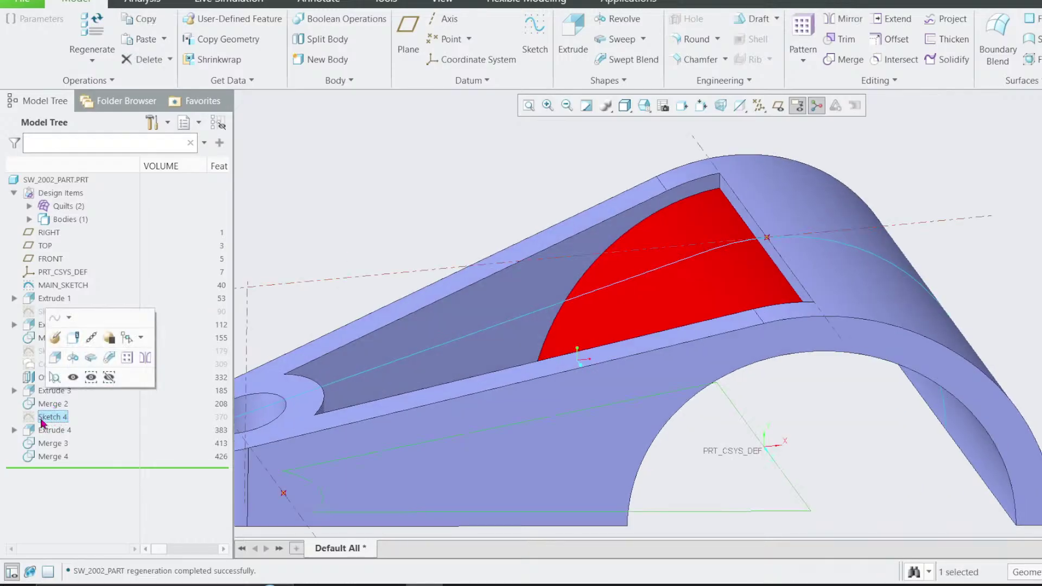
left_click(54, 430)
left_click(52, 418)
left_click(82, 336)
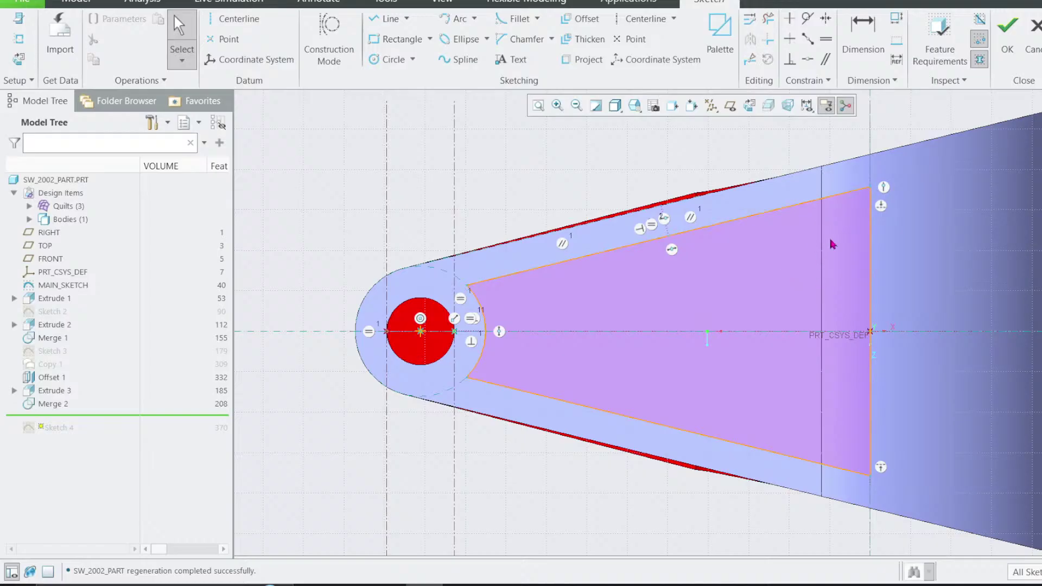
scroll(649, 271, "up", 1)
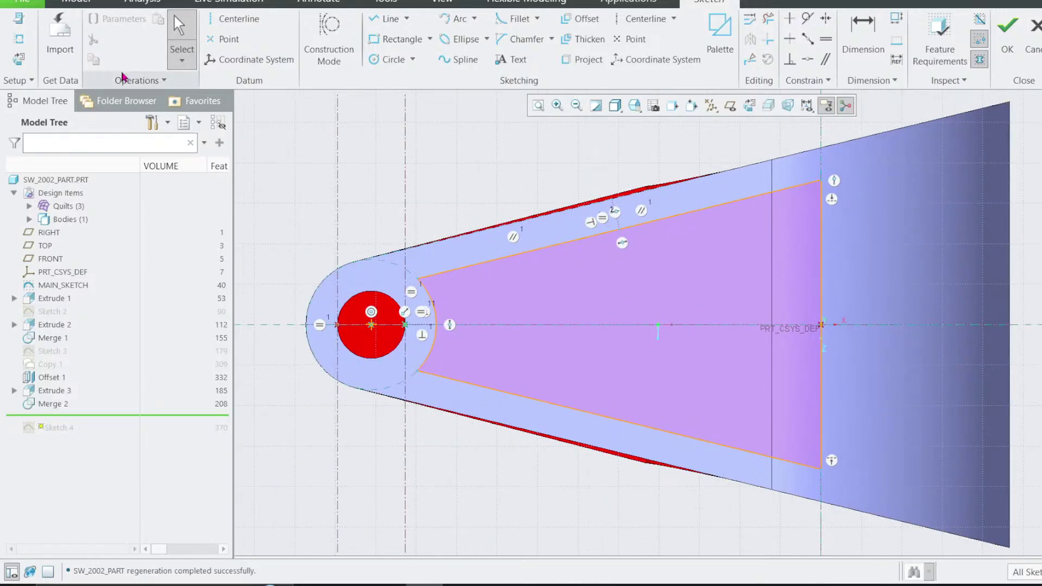
left_click(19, 39)
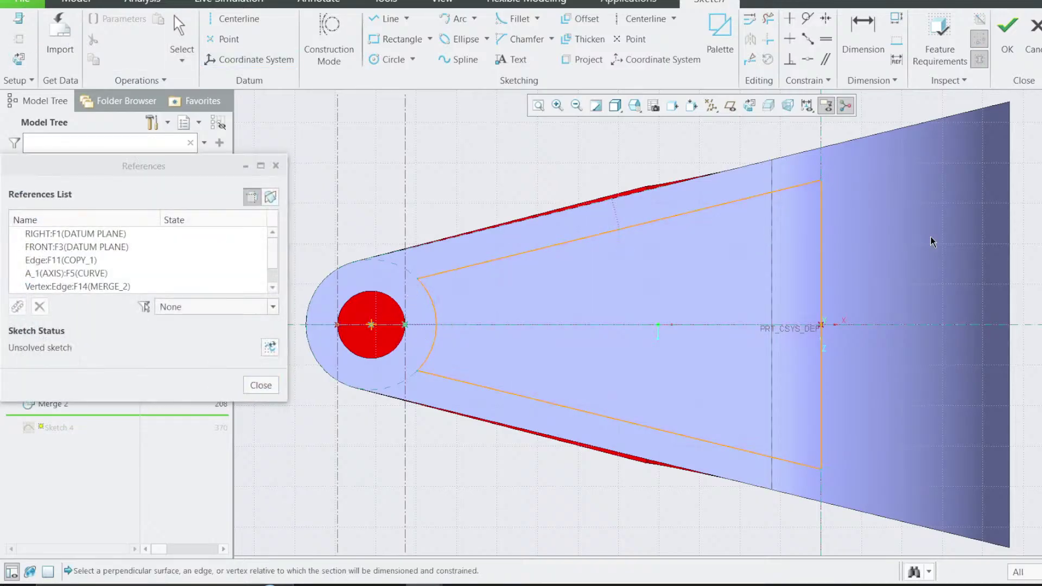
Step: Draw a line on the new reference between the pocket's sloping sides, trim the profile portion beyond it, and accept Sketch 4
left_click(387, 19)
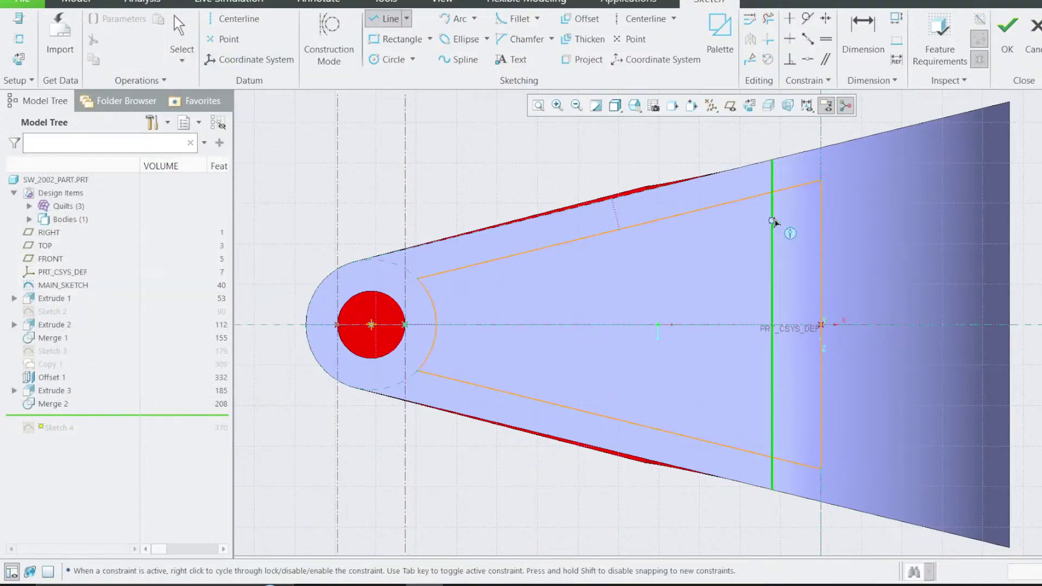
left_click(771, 192)
left_click(771, 458)
middle_click(805, 344)
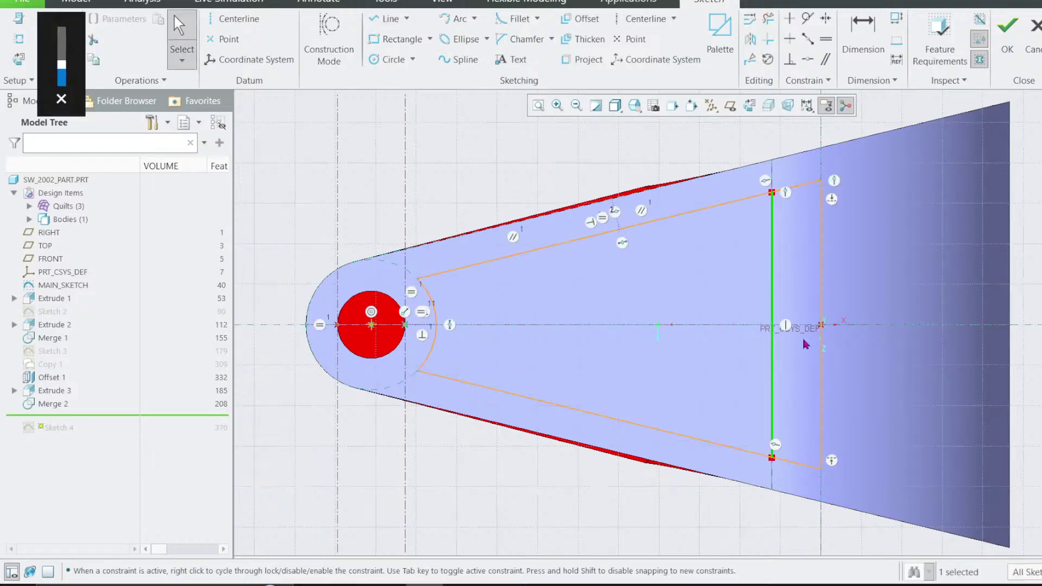
left_click(762, 20)
mouse_move(801, 162)
left_mouse_down()
mouse_move(816, 391)
mouse_move(789, 489)
left_mouse_up()
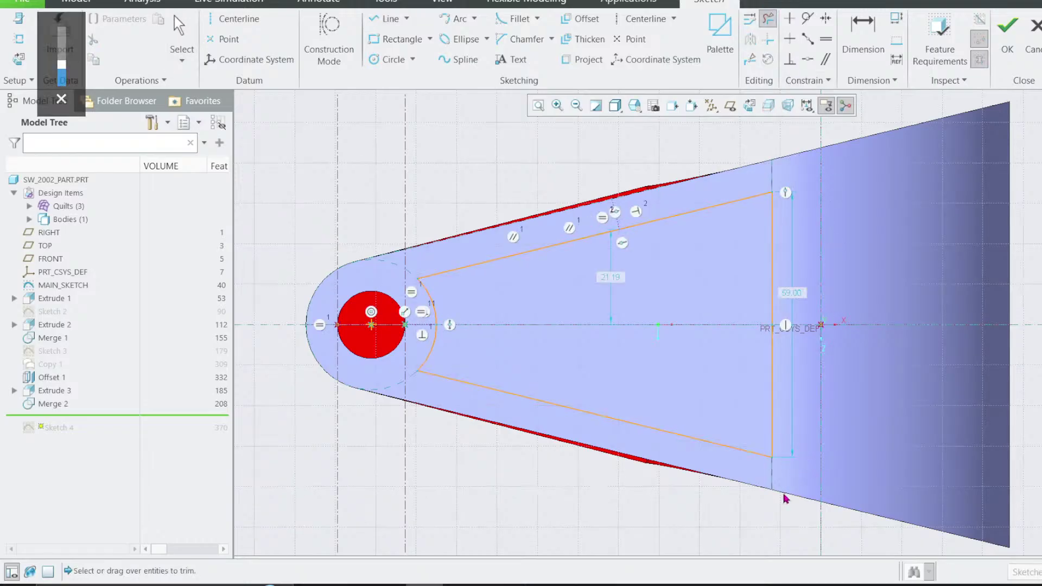
key("ctrl+d")
left_click(1007, 27)
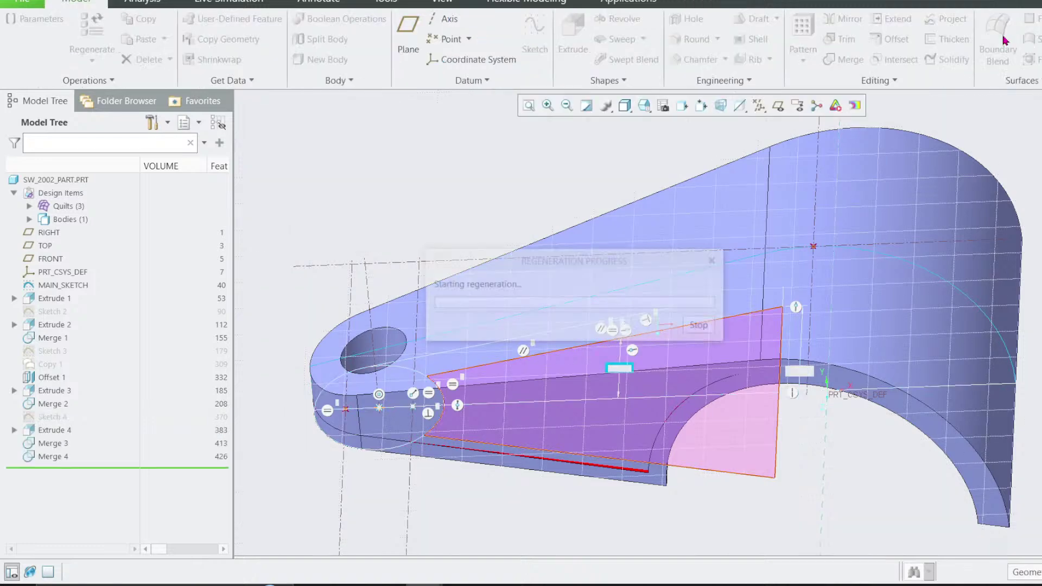
Step: Reopen Sketch 4 to examine its profile against the arm from the side, and close it without edits
middle_click_drag(791, 210, 527, 247)
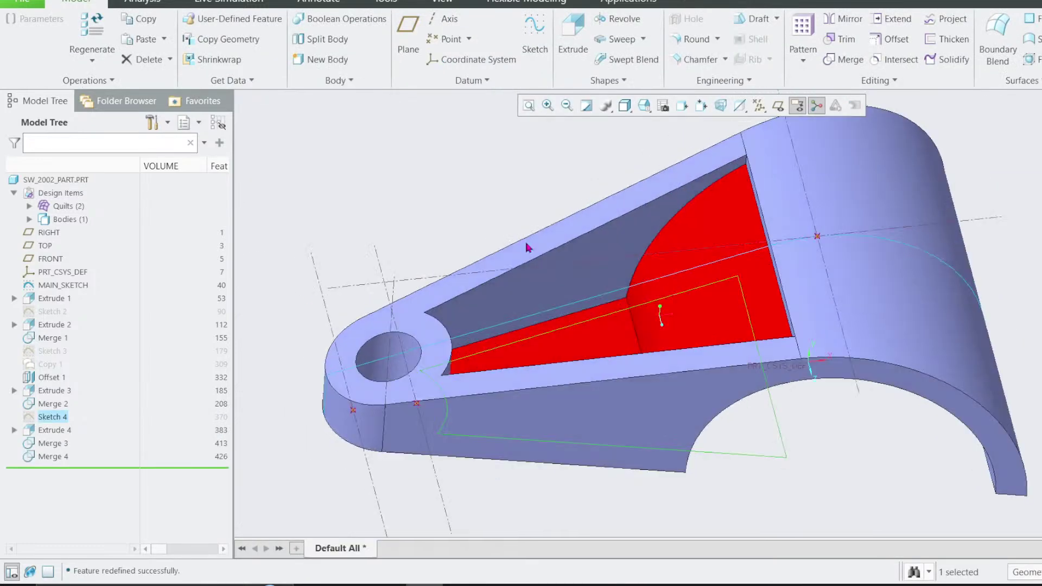
right_click(51, 420)
left_click(75, 450)
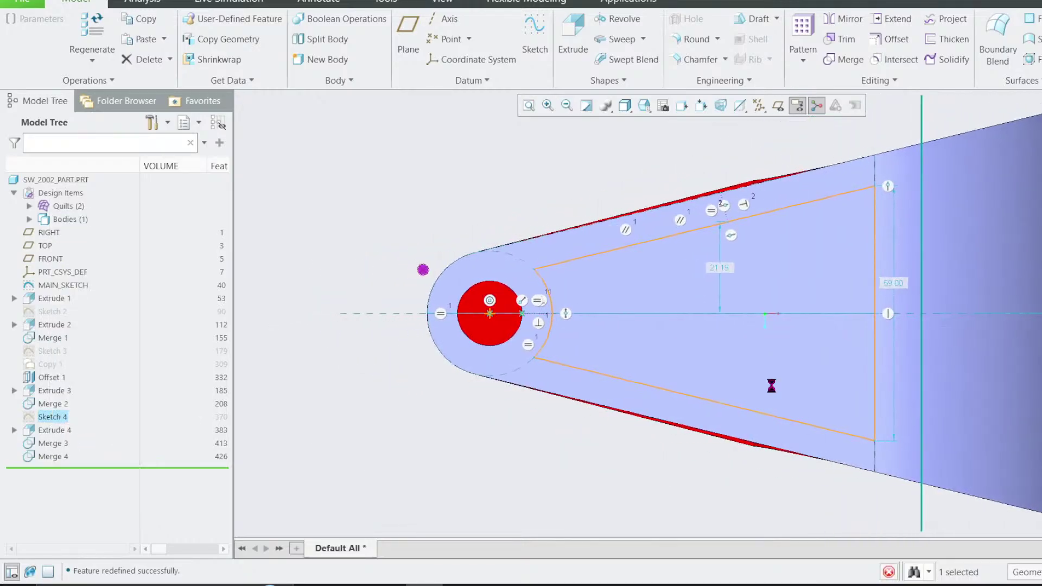
mouse_move(876, 332)
middle_mouse_down()
mouse_move(819, 305)
mouse_move(821, 242)
mouse_move(836, 223)
mouse_move(831, 252)
mouse_move(826, 233)
mouse_move(846, 217)
middle_mouse_up()
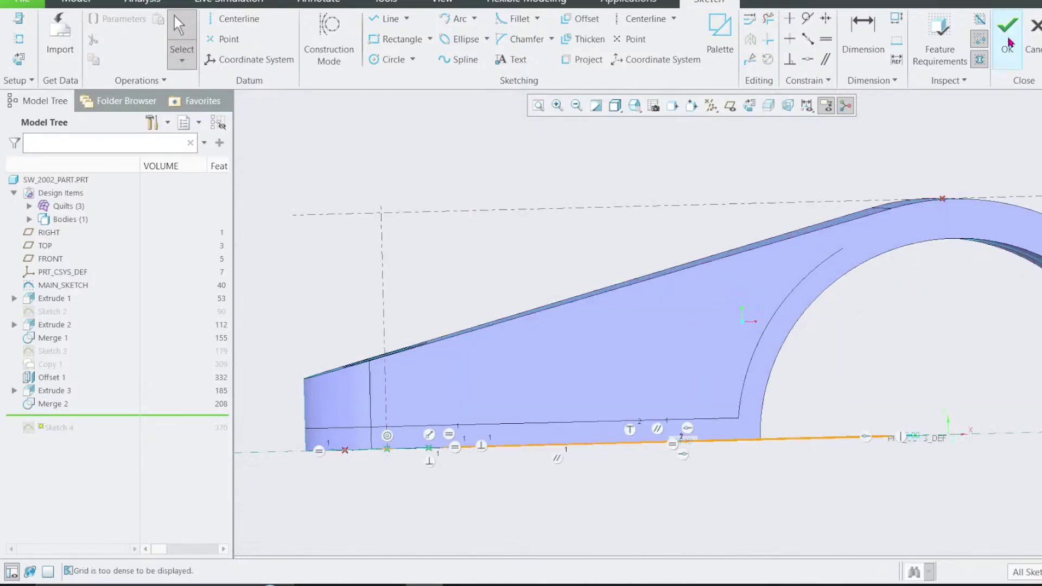
left_click(1007, 39)
mouse_move(897, 171)
middle_mouse_down()
mouse_move(927, 226)
mouse_move(895, 239)
middle_mouse_up()
scroll(628, 231, "up", 1)
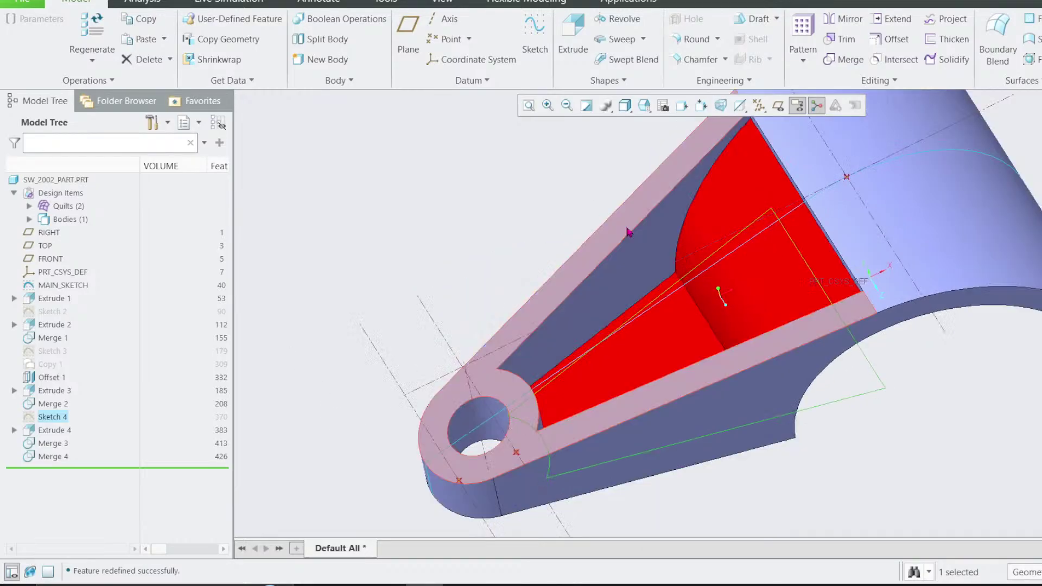
Step: Examine MAIN_SKETCH, Merge 4 and Sketch 4 on the model, viewing the pocket and the arm's underside
left_click(60, 287)
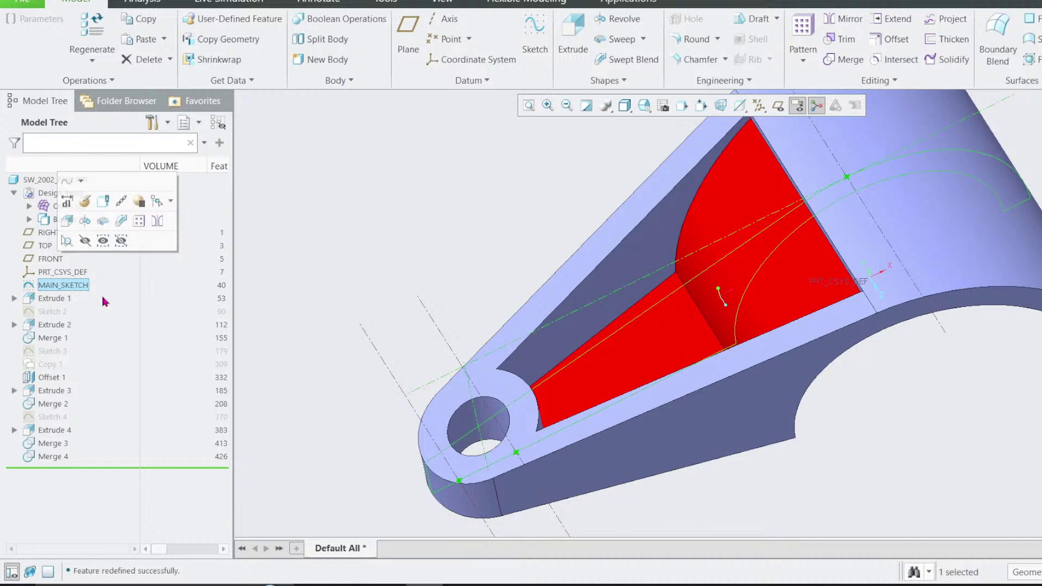
left_click(62, 456)
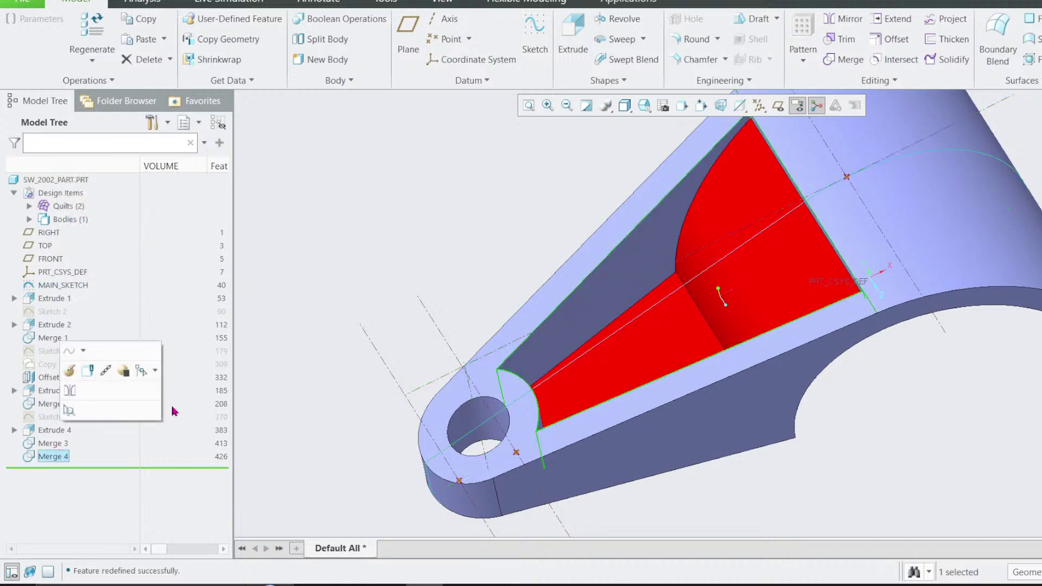
middle_click_drag(367, 367, 870, 215)
middle_click_drag(746, 231, 663, 190)
scroll(792, 187, "up", 3)
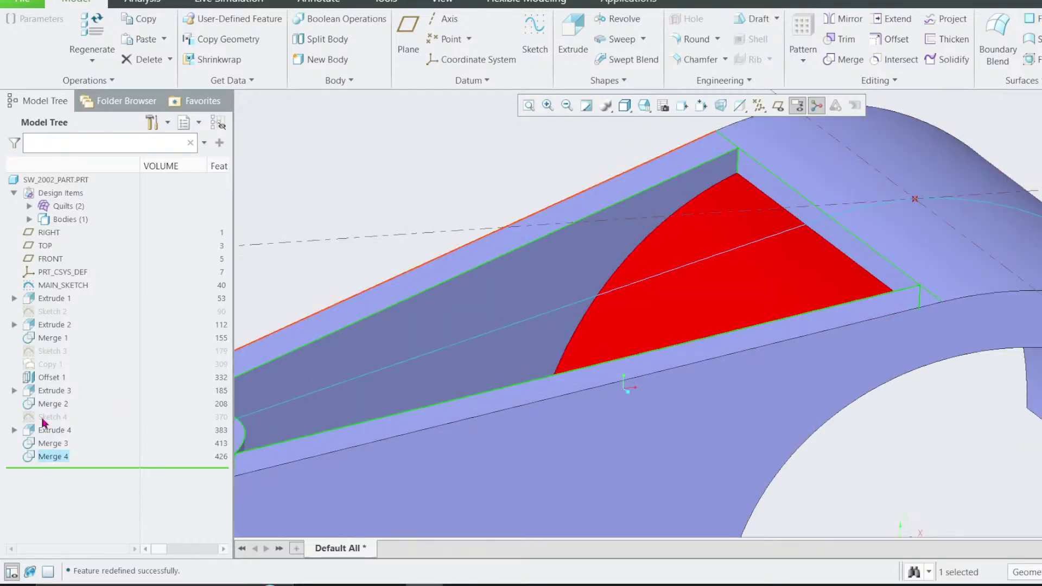
left_click(50, 417)
mouse_move(412, 331)
middle_mouse_down()
mouse_move(505, 262)
mouse_move(689, 236)
mouse_move(594, 373)
mouse_move(603, 237)
mouse_move(593, 319)
mouse_move(643, 251)
mouse_move(624, 307)
middle_mouse_up()
scroll(678, 247, "up", 4)
scroll(543, 330, "down", 2)
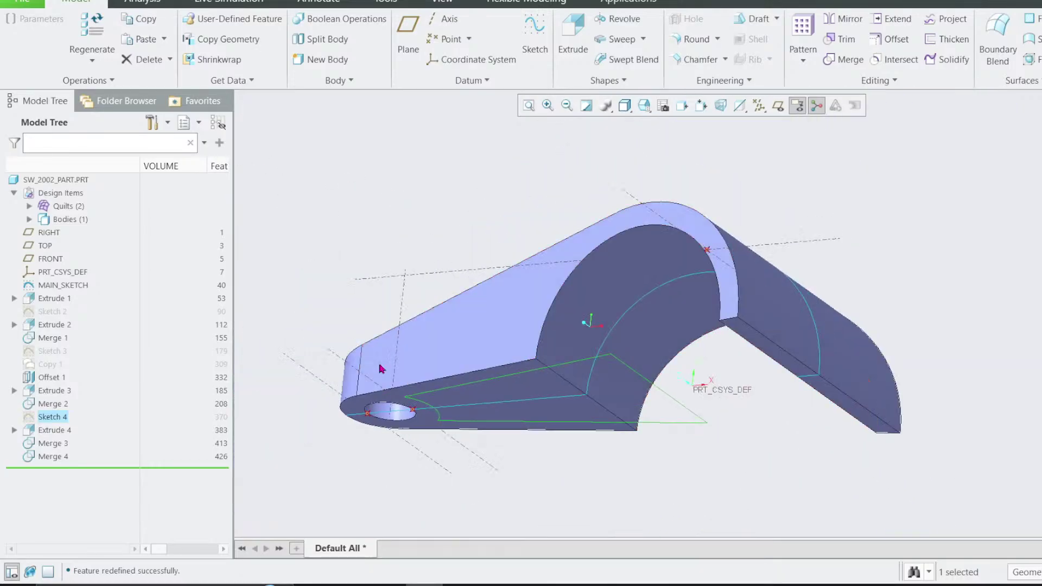
middle_click_drag(548, 239, 611, 361)
middle_click_drag(608, 239, 544, 381)
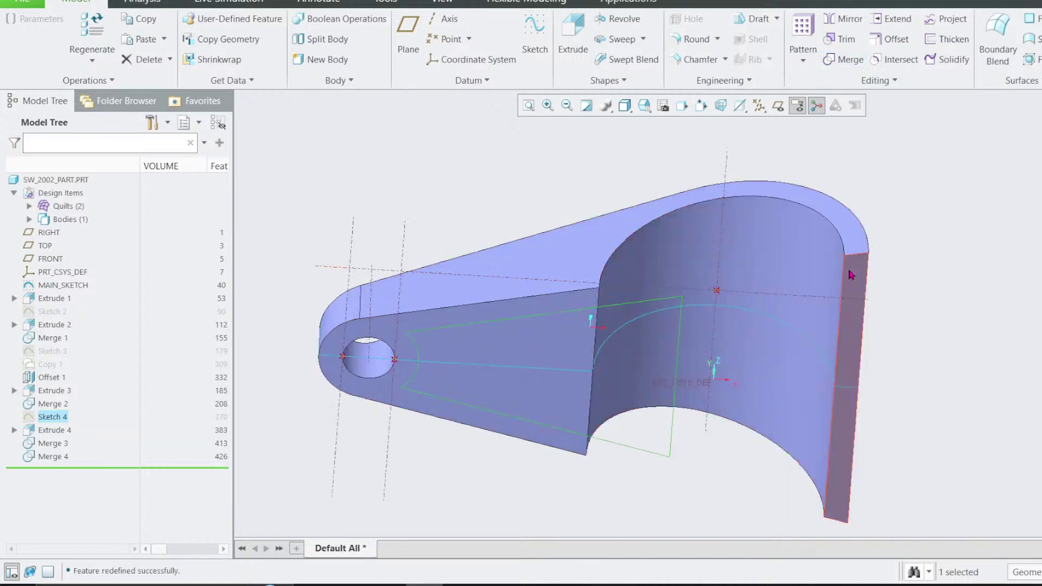
left_click(850, 24)
left_click(633, 228)
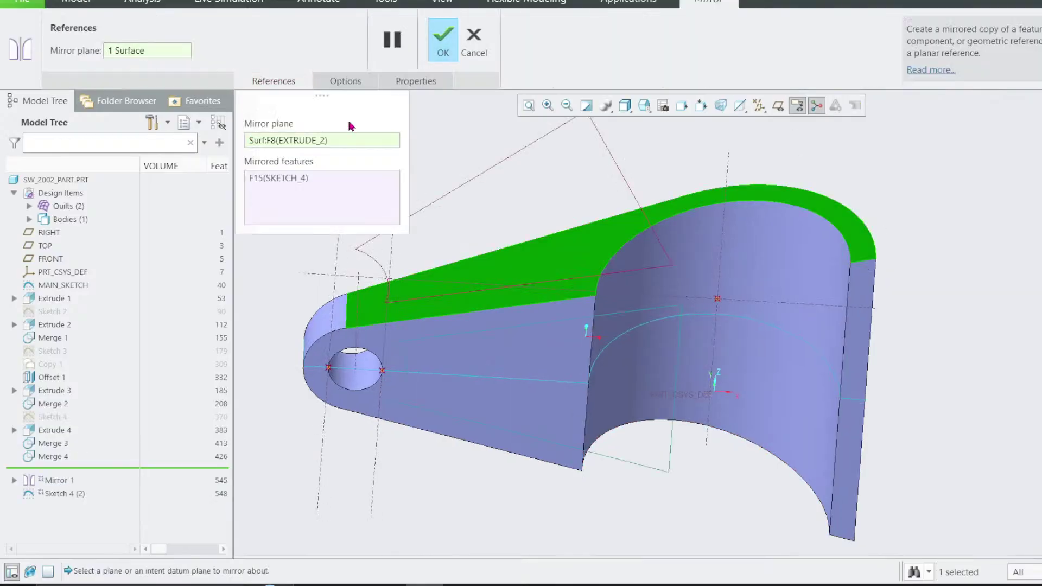
right_click(307, 142)
left_click(344, 148)
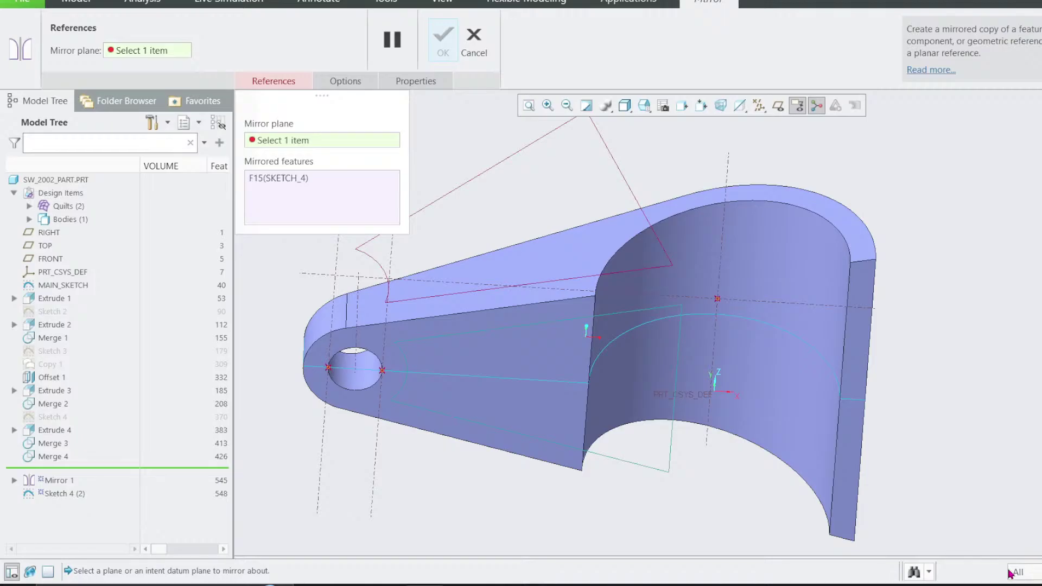
left_click(1030, 572)
left_click(1023, 543)
left_click(474, 41)
left_click(579, 310)
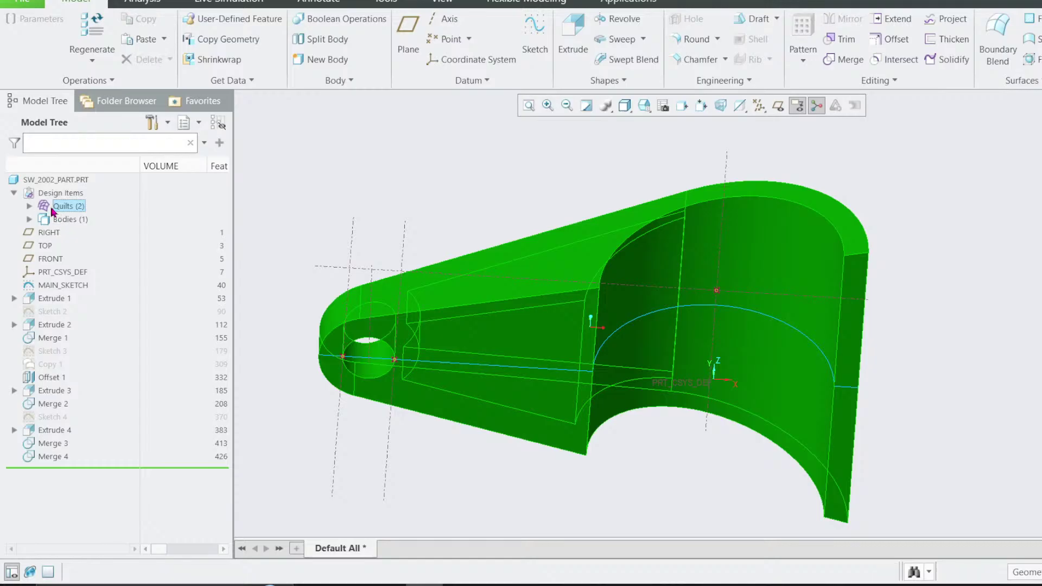
Step: Mirror Quilt id 82 about the flat underside surface of Extrude 1
left_click(29, 206)
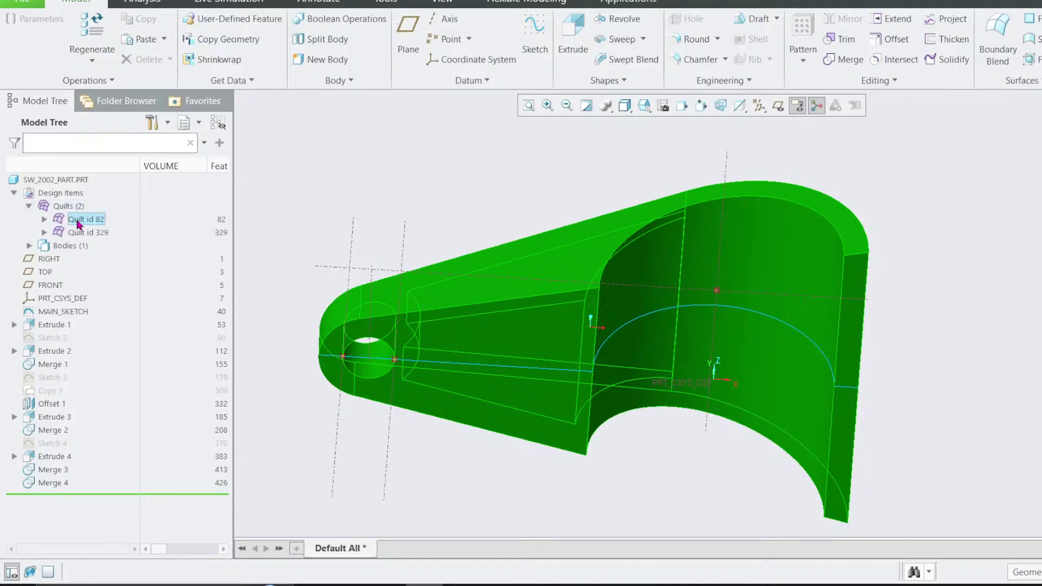
right_click(84, 219)
left_click(105, 175)
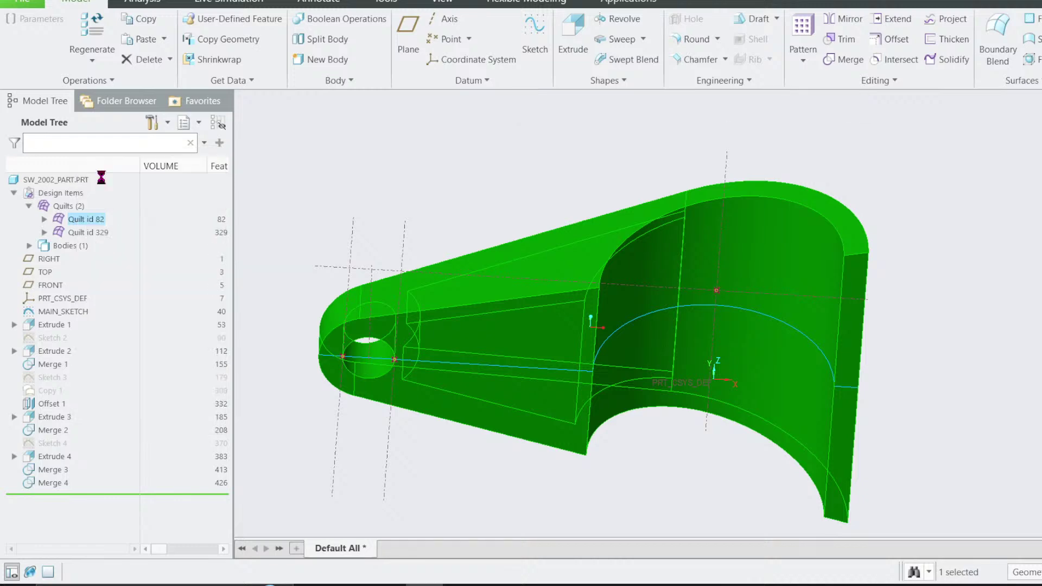
left_click(424, 296)
middle_click_drag(425, 296, 476, 320)
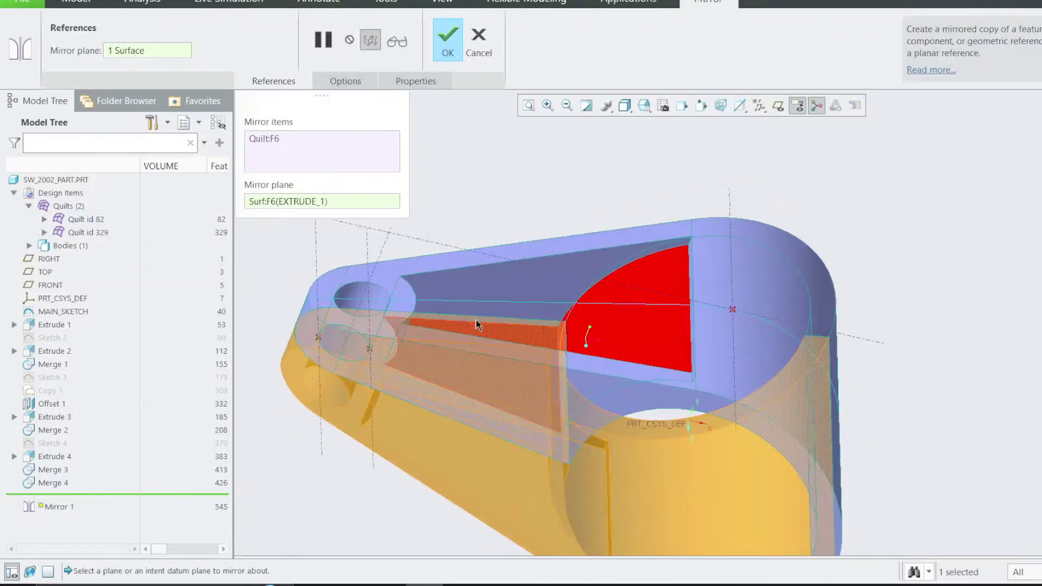
left_click(448, 43)
Step: Try to merge the original arm quilt with its mirrored copy, and accept the merge feature
middle_click_drag(483, 265, 605, 193)
left_click(695, 247)
mouse_move(695, 248)
middle_mouse_down()
mouse_move(667, 304)
mouse_move(624, 337)
mouse_move(642, 352)
mouse_move(649, 404)
mouse_move(674, 358)
mouse_move(637, 292)
mouse_move(689, 440)
mouse_move(590, 309)
mouse_move(603, 302)
middle_mouse_up()
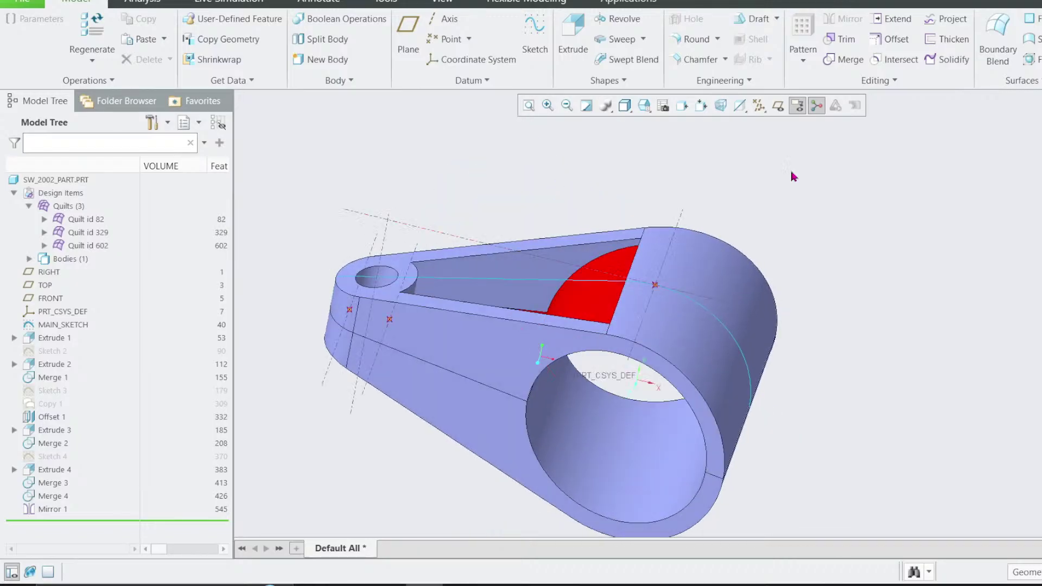
left_click(850, 63)
left_click(461, 334)
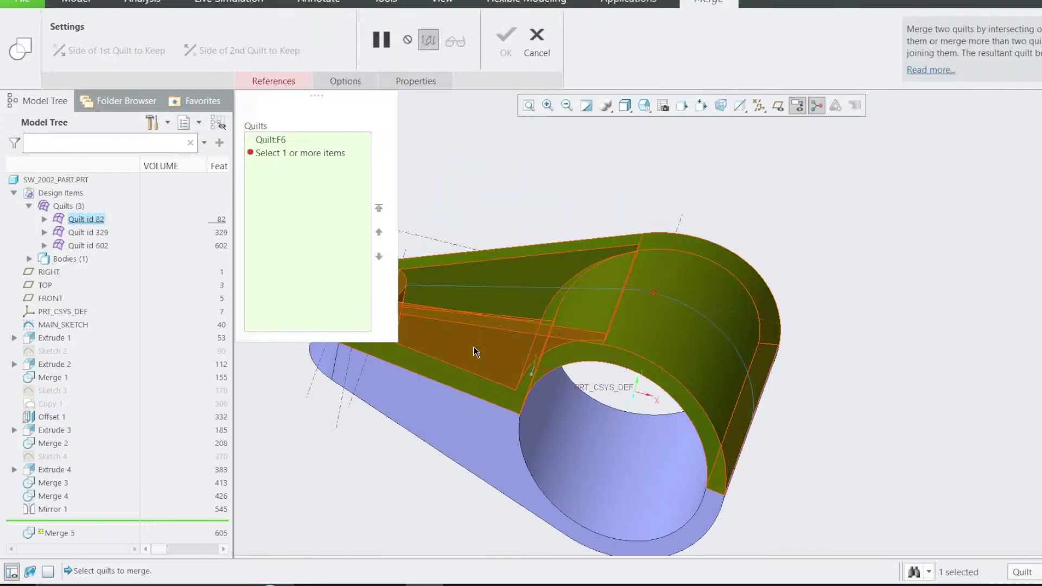
left_click(465, 420, "ctrl")
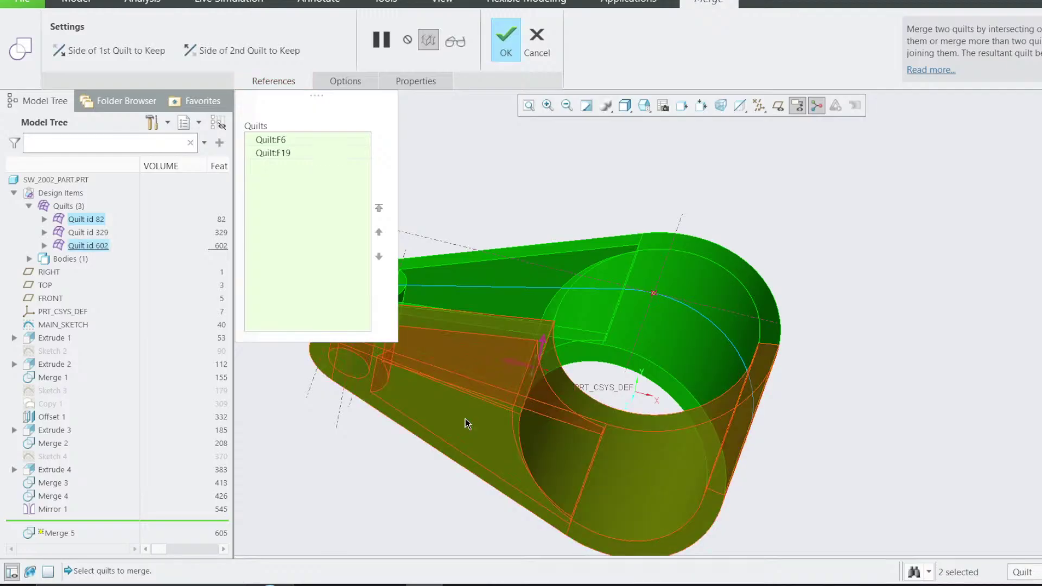
left_click(506, 50)
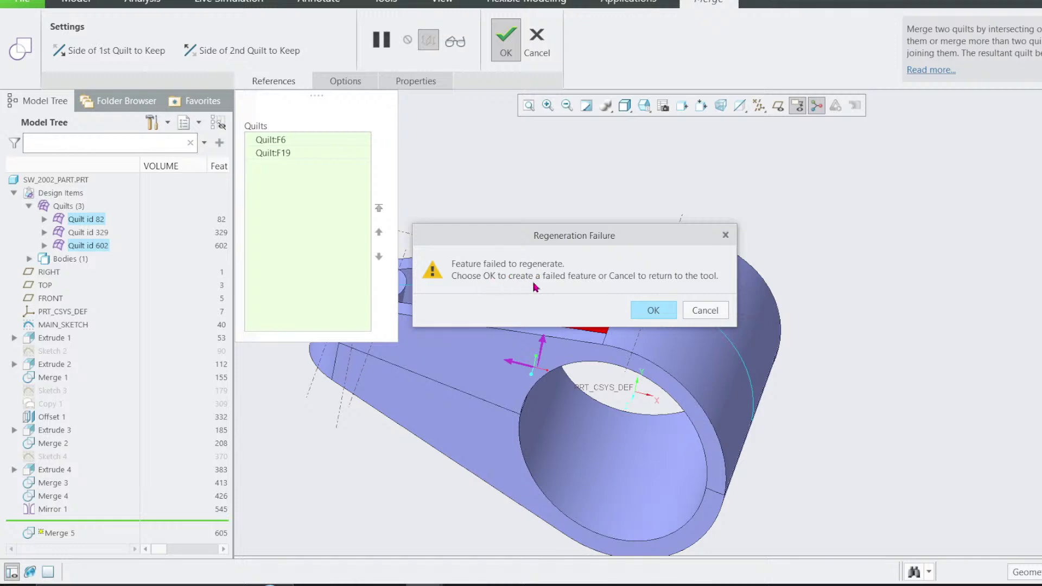
left_click(653, 310)
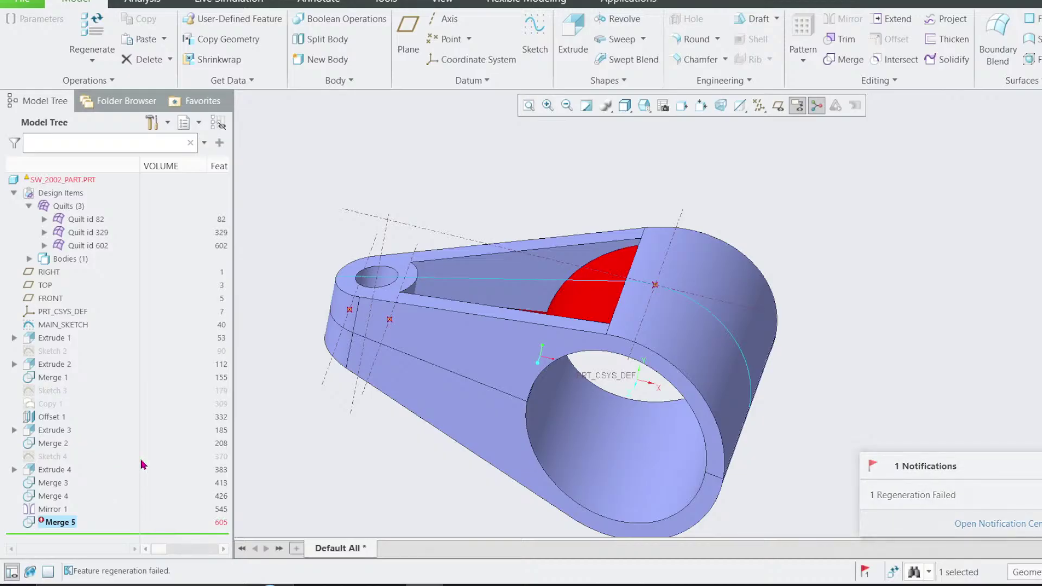
left_click(457, 193)
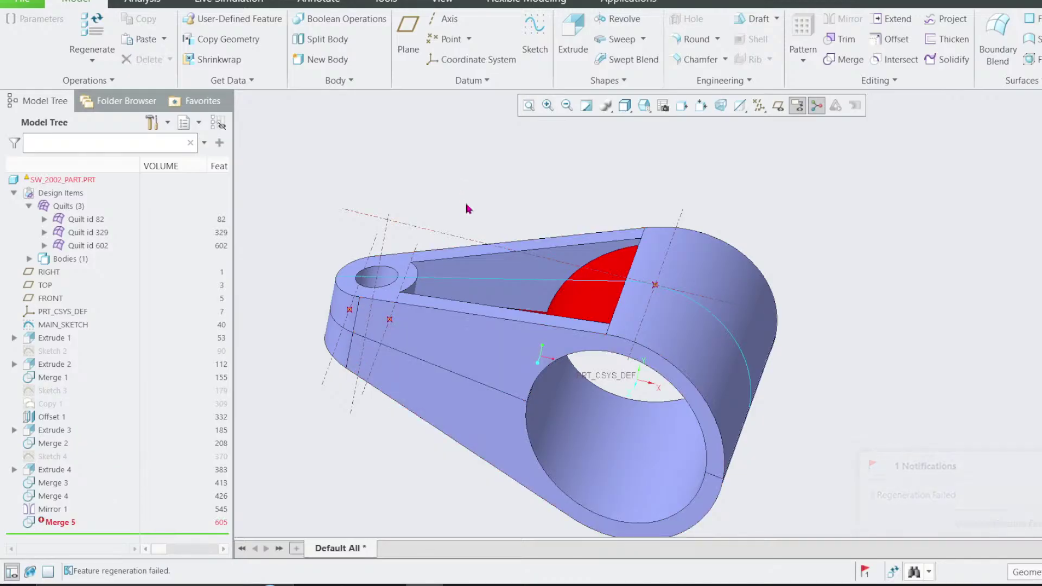
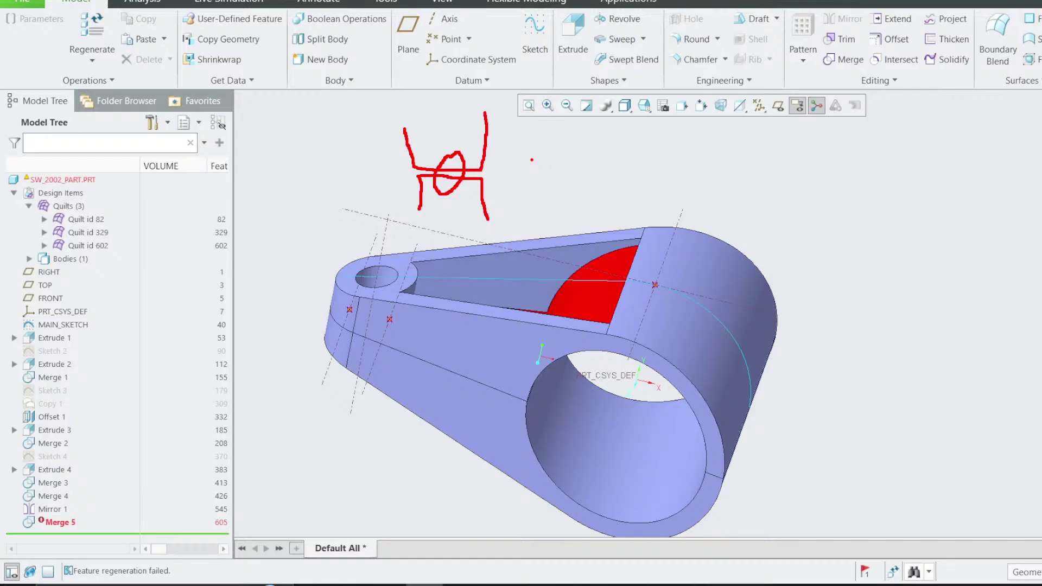
Step: Roll the model back to just after Merge 4, ahead of the mirror and the last merge
key("Escape")
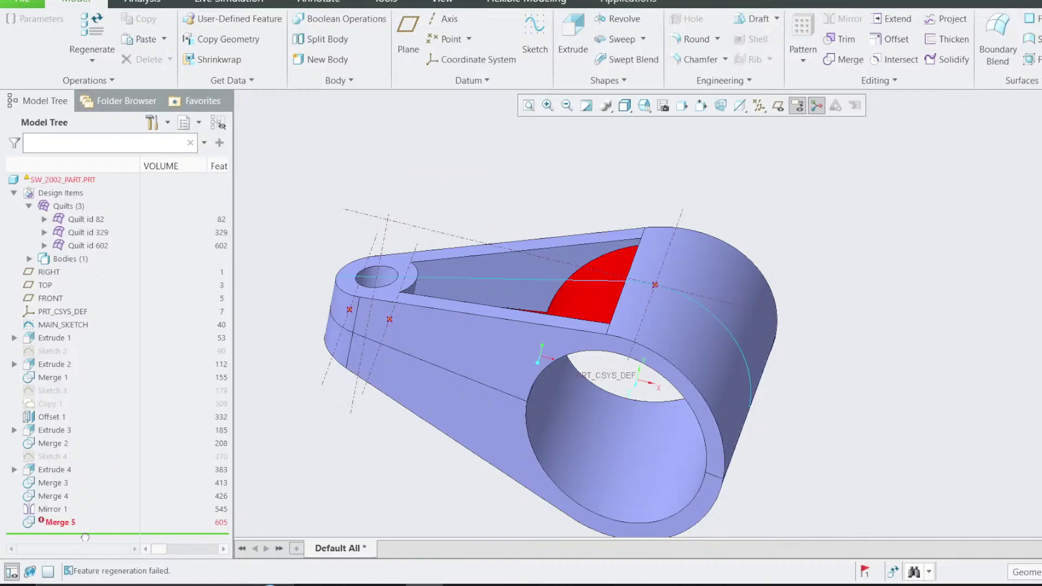
left_click_drag(79, 511, 80, 515)
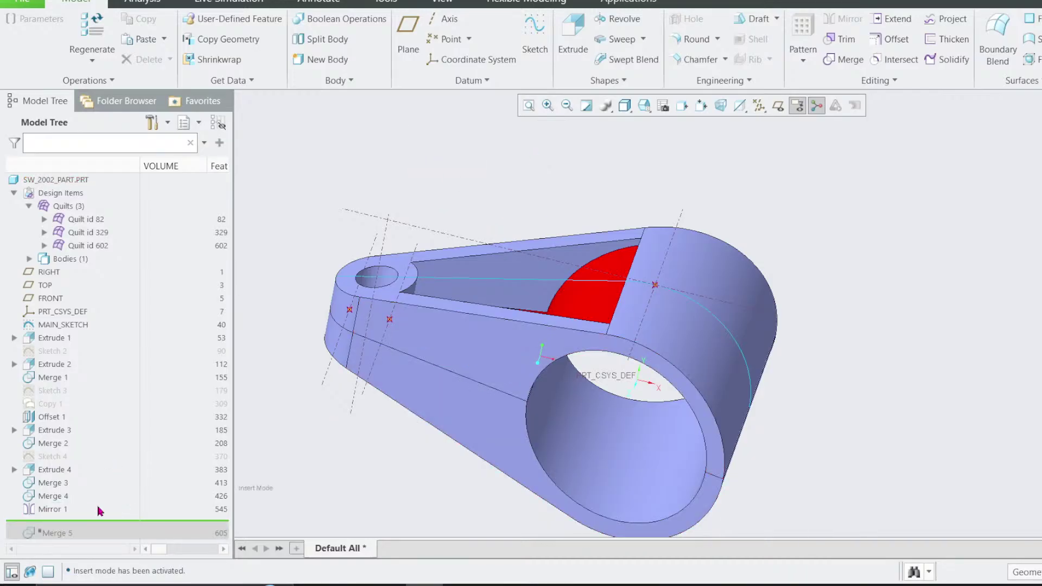
left_click_drag(80, 503, 80, 495)
Step: Remove the arm's flat underside surface belonging to Extrude 1, using the Leave Open option
middle_click_drag(454, 372, 467, 304)
left_click(464, 312)
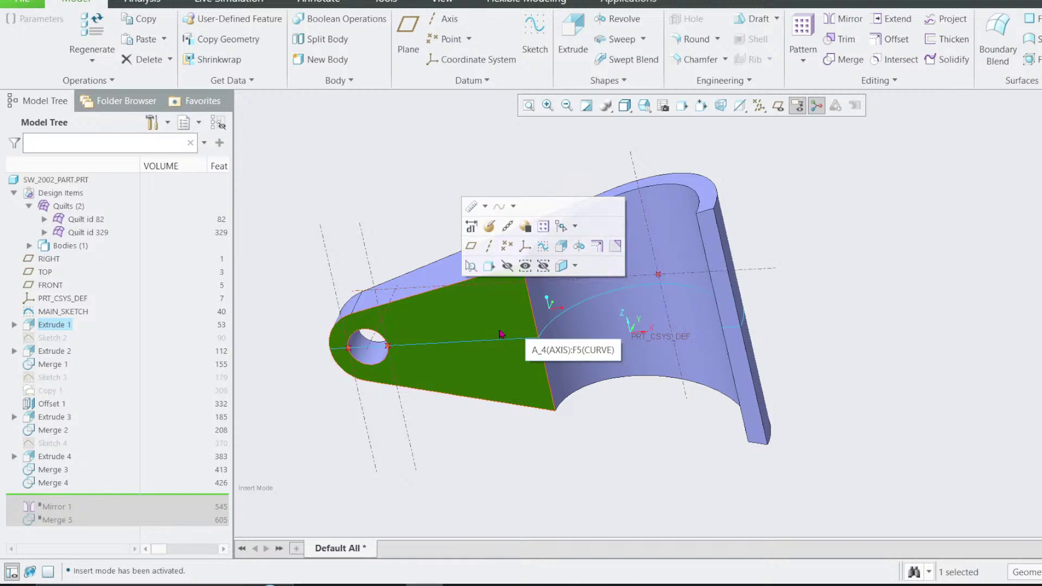
left_click(617, 246)
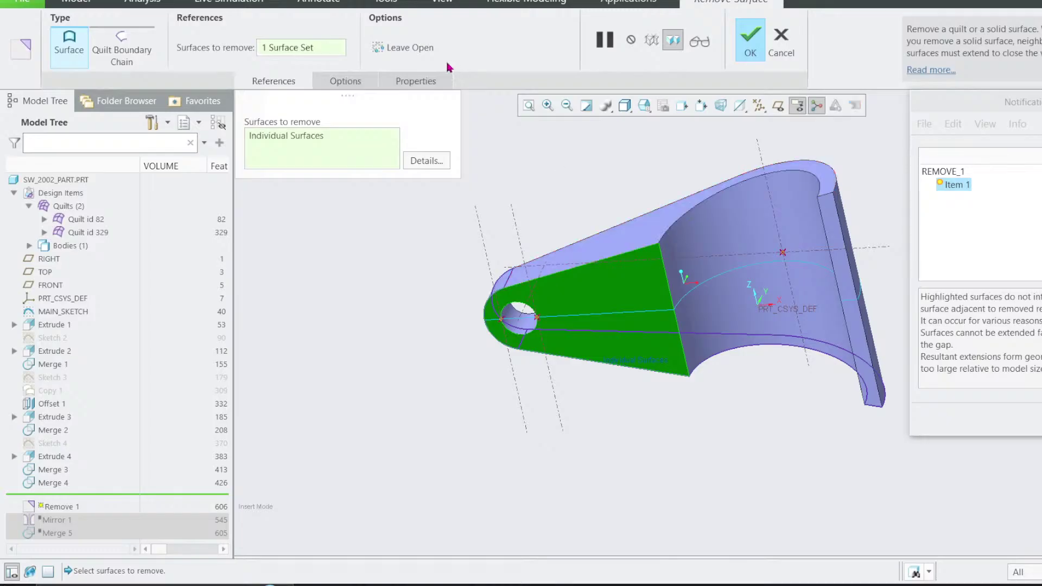
left_click(412, 54)
mouse_move(571, 272)
middle_mouse_down()
mouse_move(566, 191)
mouse_move(563, 282)
middle_mouse_up()
left_click(746, 48)
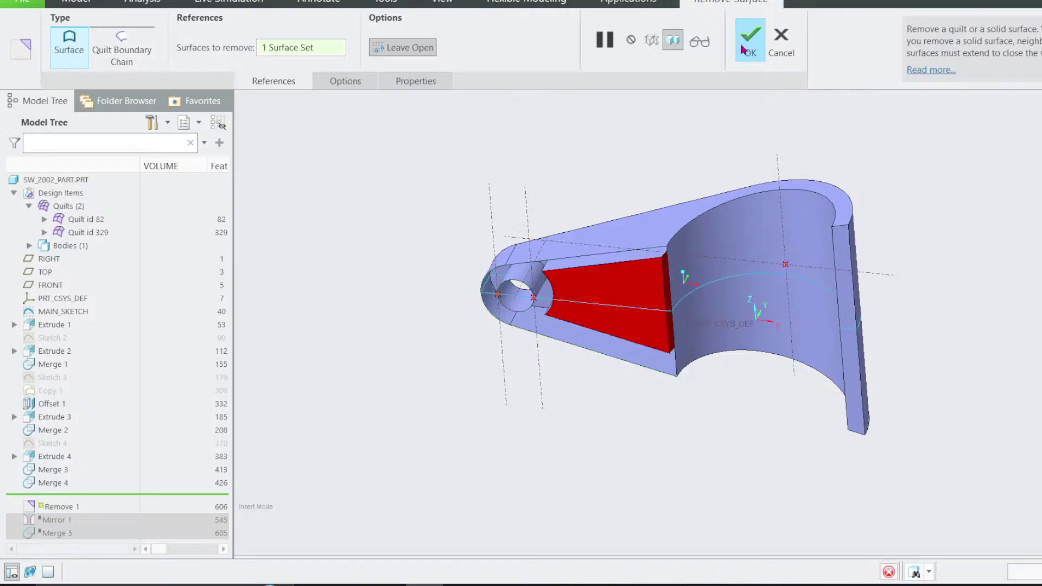
Step: Roll the model forward past Mirror 1 and Merge 5 to bring both features back
left_click_drag(90, 511, 92, 525)
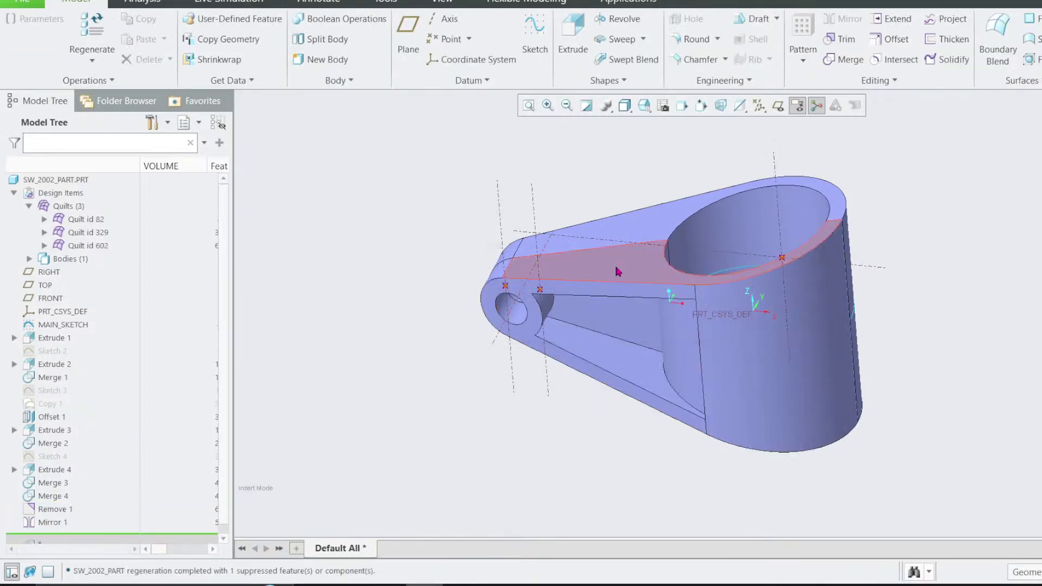
middle_click_drag(622, 272, 622, 318)
scroll(88, 519, "down", 1)
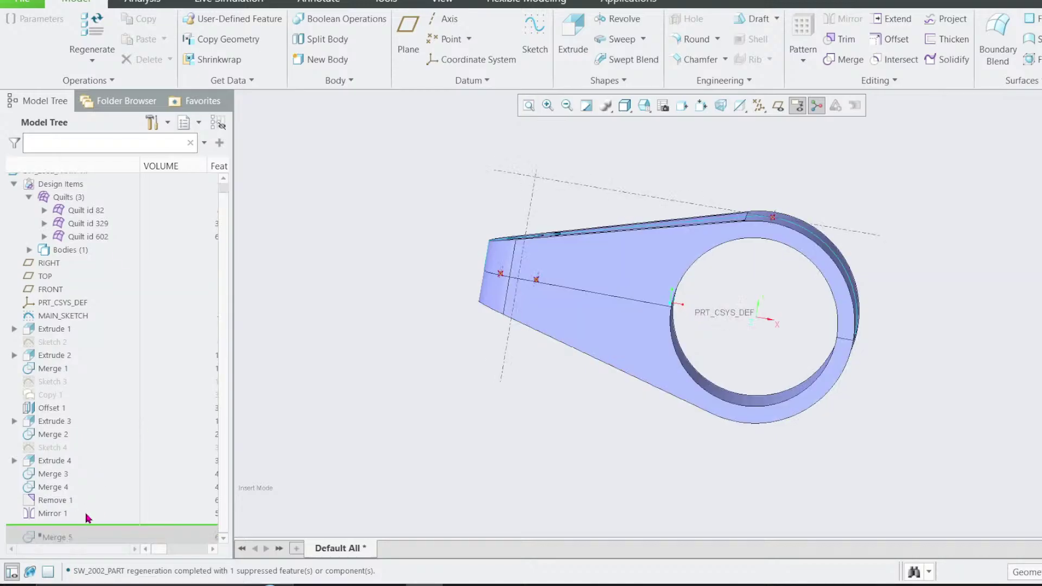
left_click_drag(88, 523, 88, 543)
left_click(56, 529)
Step: Round the outer edge chains of the original and mirrored halves with a 6.00 radius
middle_click_drag(426, 400, 423, 442)
left_click(686, 41)
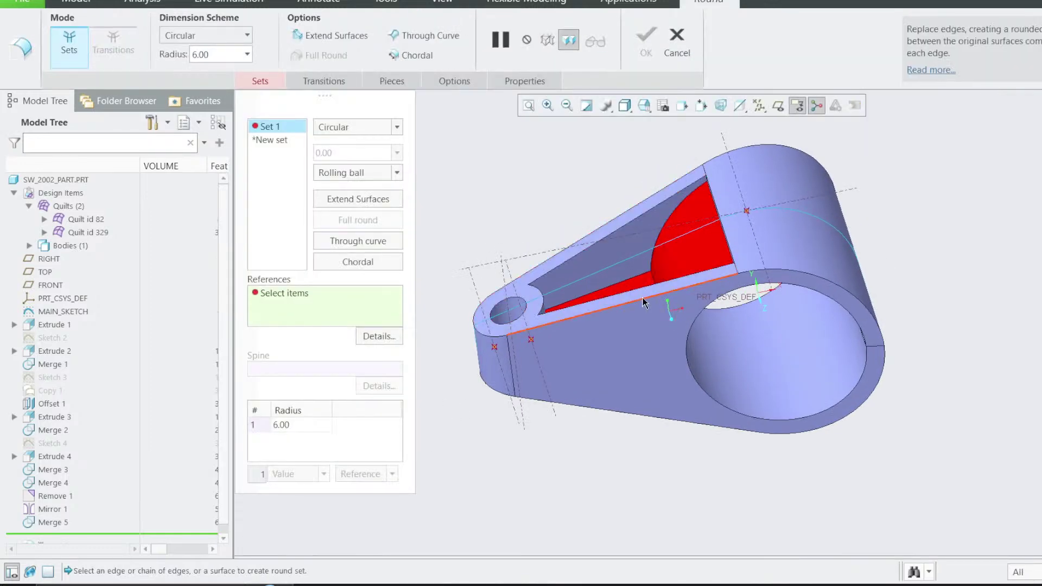
left_click(639, 301)
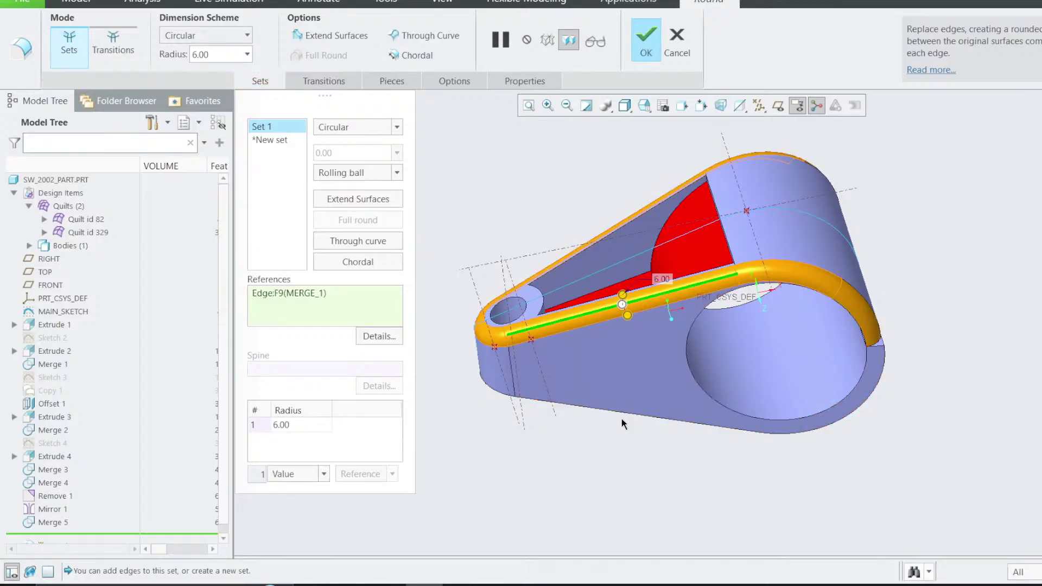
left_click(647, 406, "ctrl")
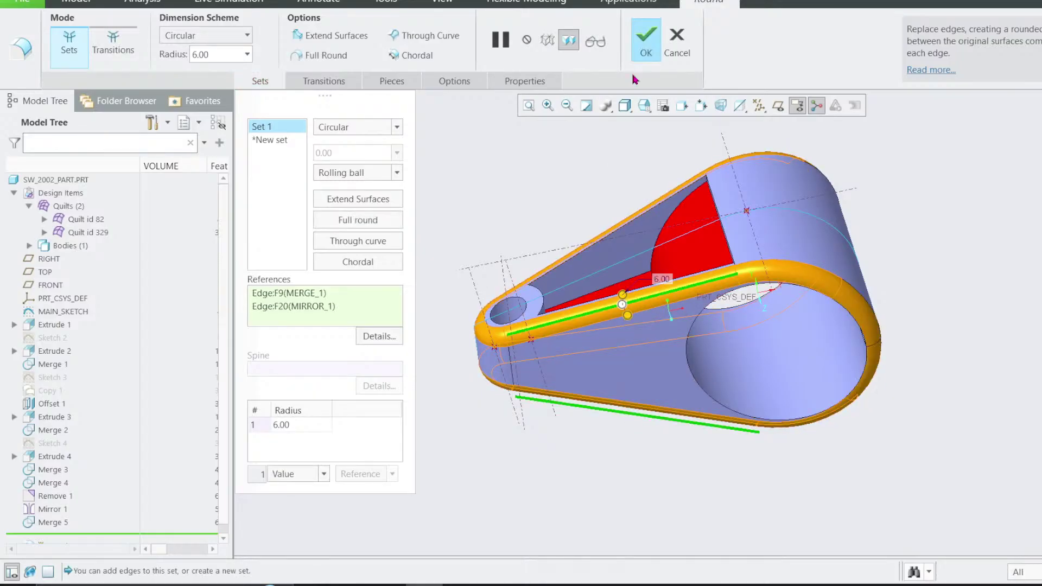
left_click(645, 40)
middle_click_drag(561, 186, 514, 382)
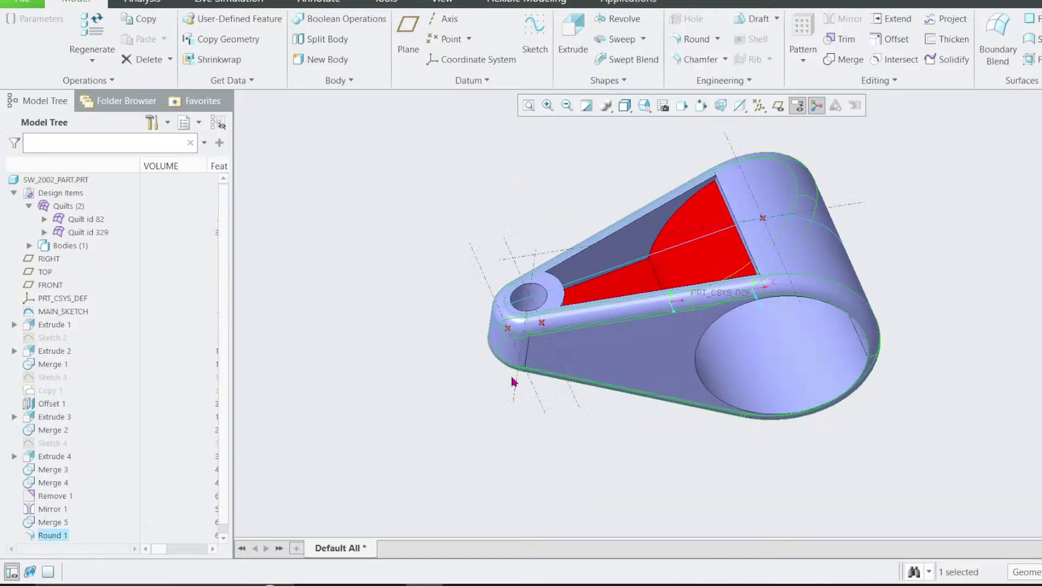
Step: Check the reference drawing and circle the 7.00 dimension beside Section B-B
left_click(610, 585)
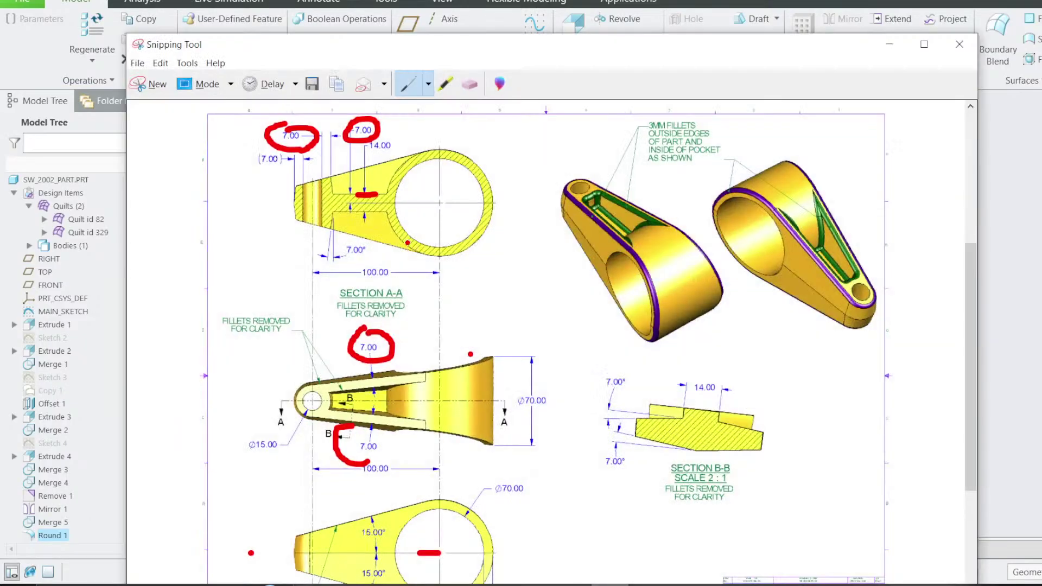
mouse_move(624, 370)
left_mouse_down()
mouse_move(585, 403)
mouse_move(636, 388)
mouse_move(610, 375)
left_mouse_up()
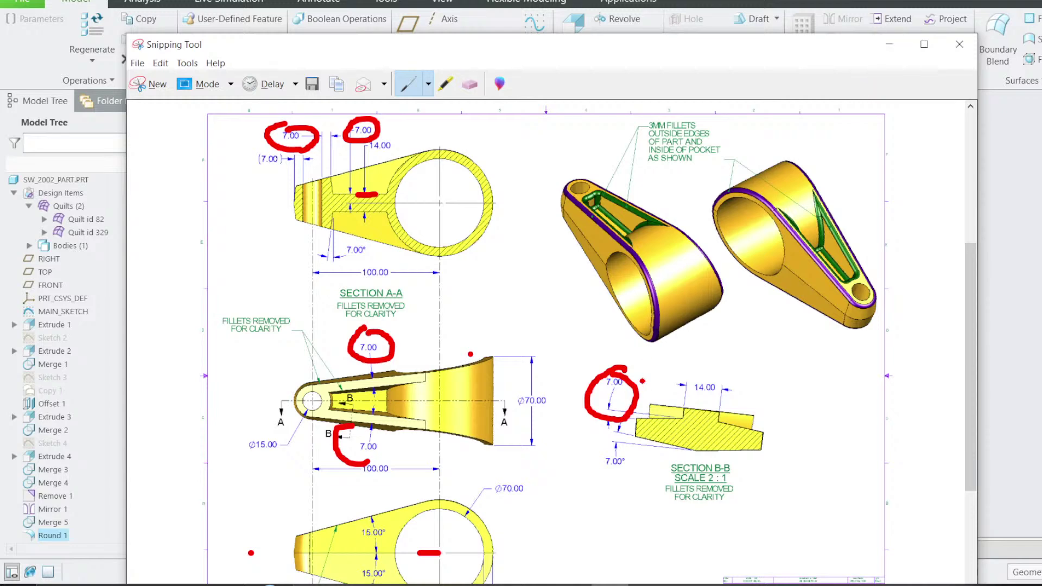
left_click(889, 44)
Step: Try an offset distance of 7 for Offset 1 and check the pocket on the regenerated model
mouse_move(684, 243)
middle_mouse_down()
mouse_move(688, 228)
mouse_move(704, 248)
mouse_move(687, 235)
middle_mouse_up()
scroll(758, 184, "up", 3)
scroll(687, 234, "up", 3)
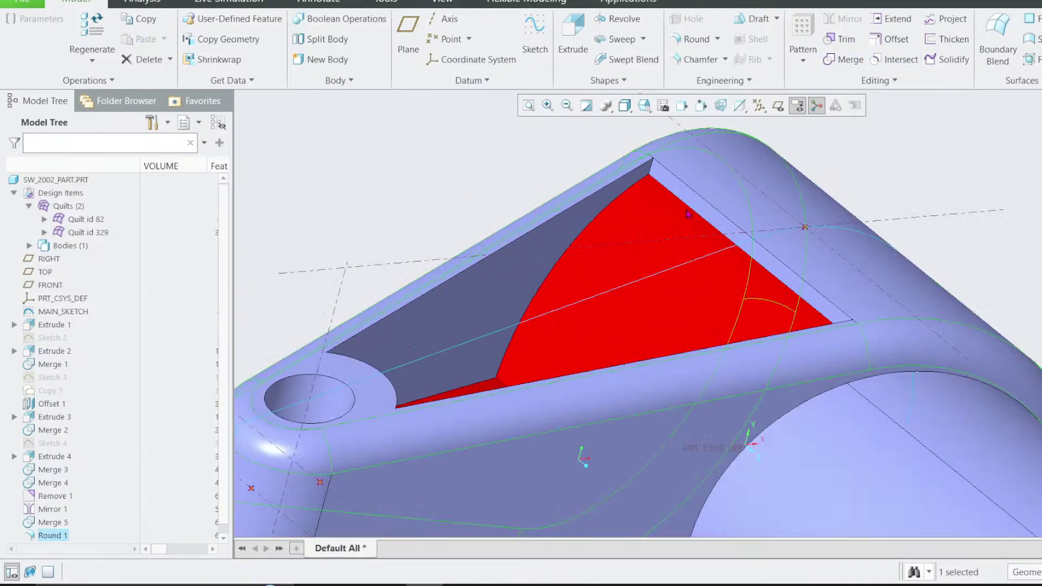
left_click(664, 184)
middle_click_drag(664, 183, 630, 290)
scroll(576, 293, "down", 1)
scroll(238, 349, "down", 1)
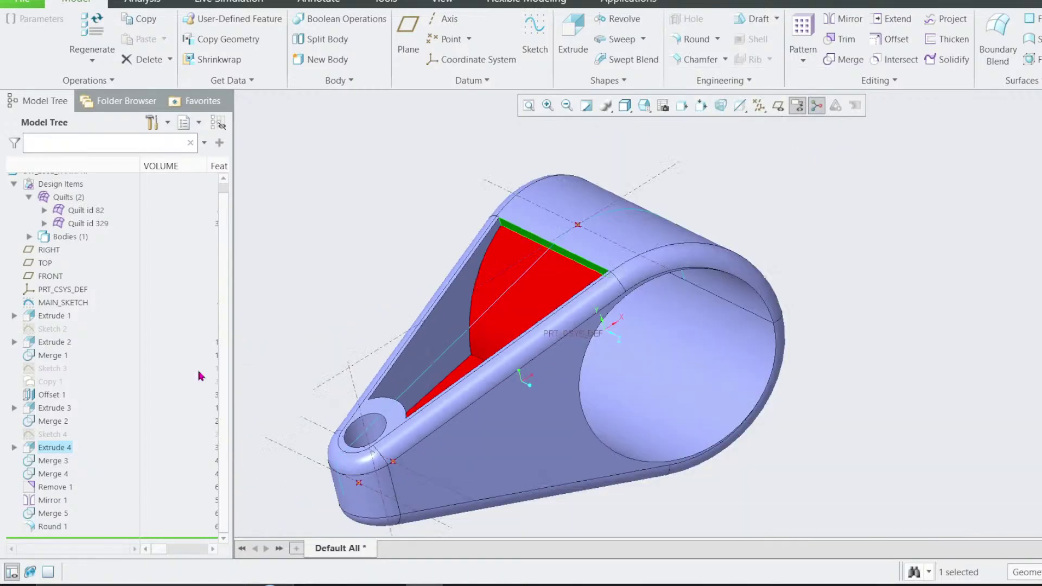
left_click(57, 398)
left_click(86, 309)
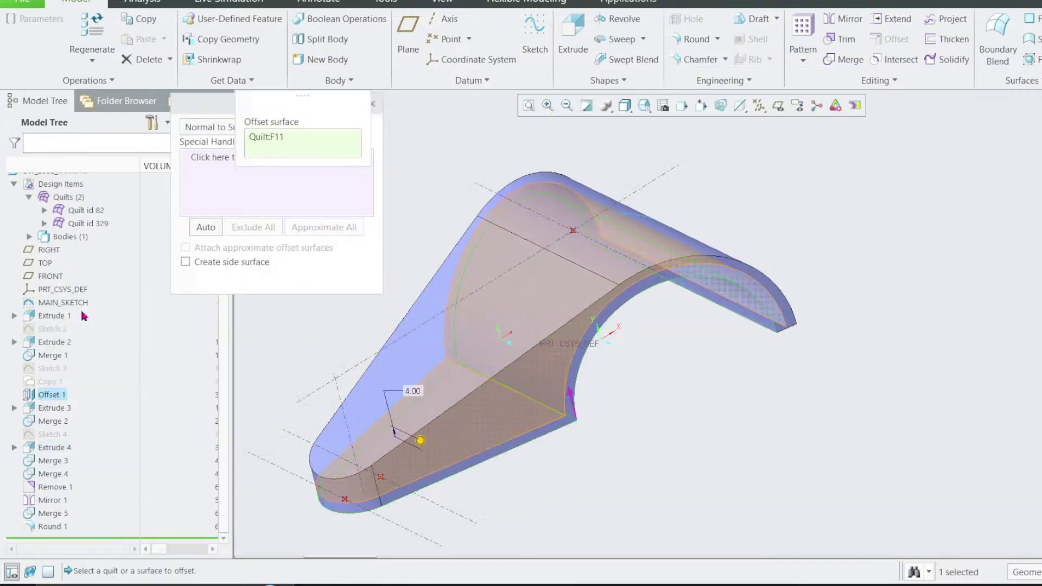
double_click(327, 36)
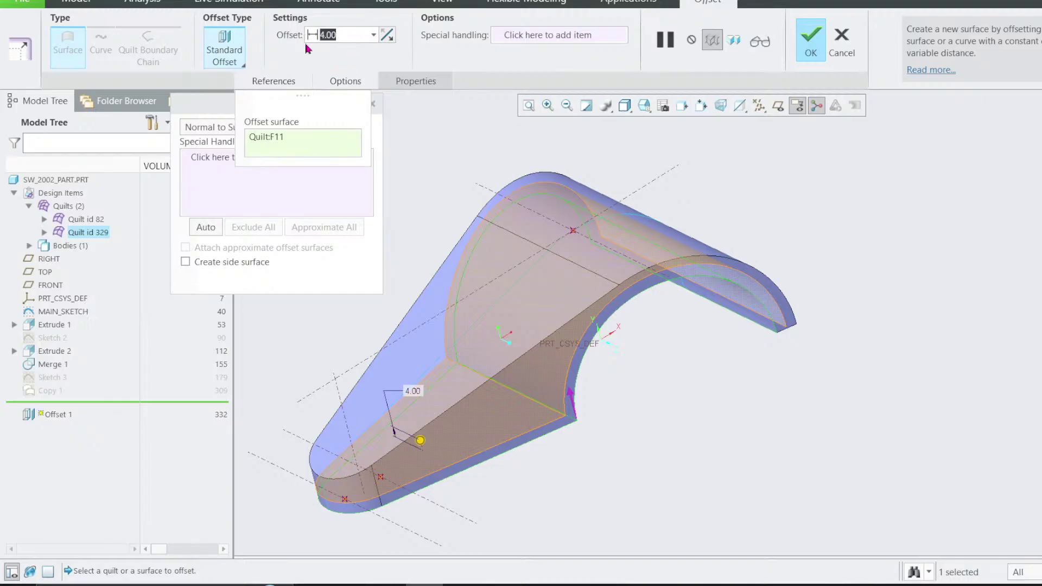
type("7")
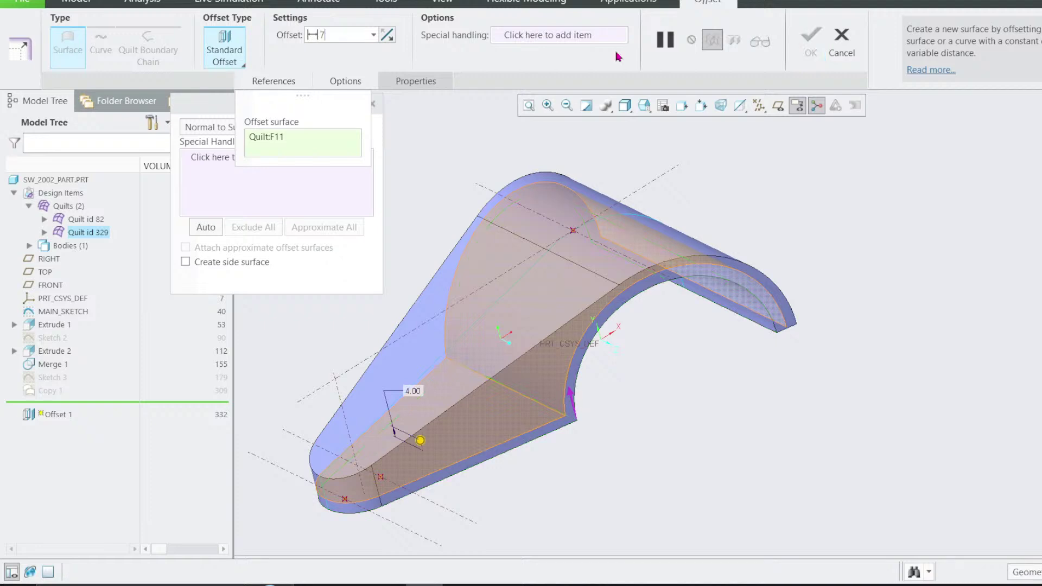
left_click(811, 42)
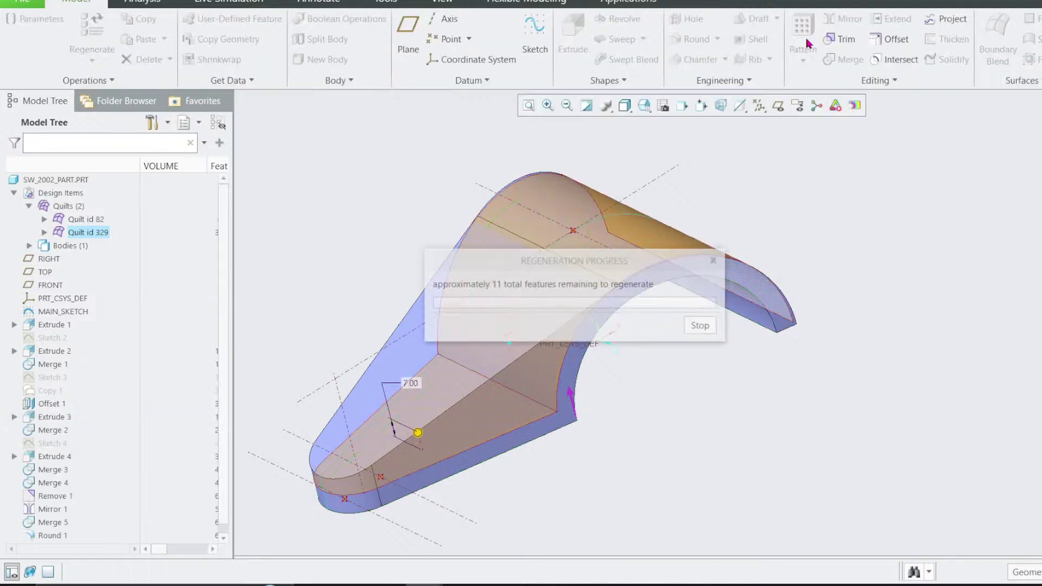
mouse_move(749, 182)
middle_mouse_down()
mouse_move(461, 307)
mouse_move(440, 276)
mouse_move(430, 284)
mouse_move(530, 262)
mouse_move(500, 165)
mouse_move(548, 281)
middle_mouse_up()
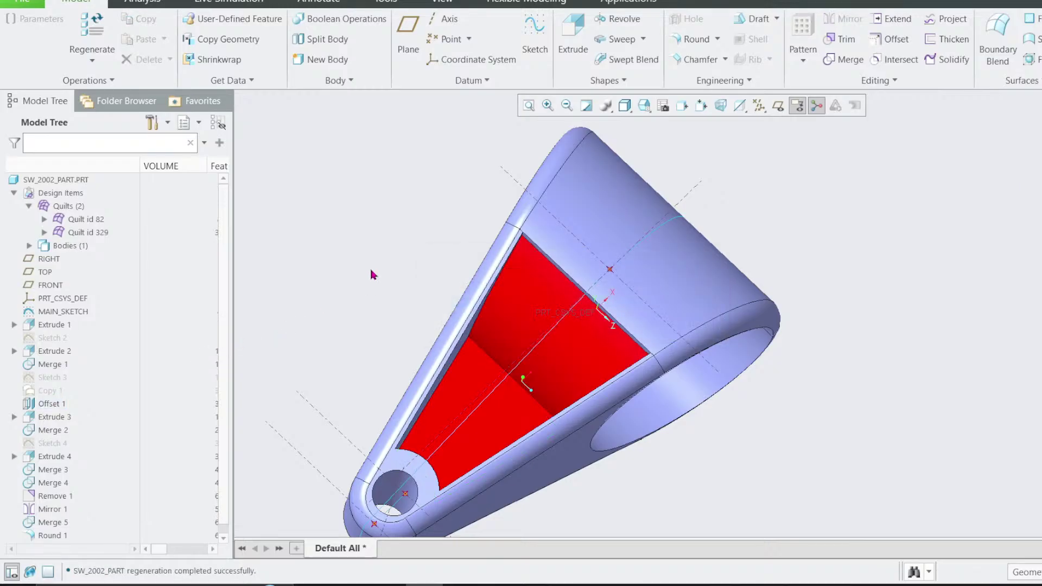
middle_click_drag(364, 268, 347, 202)
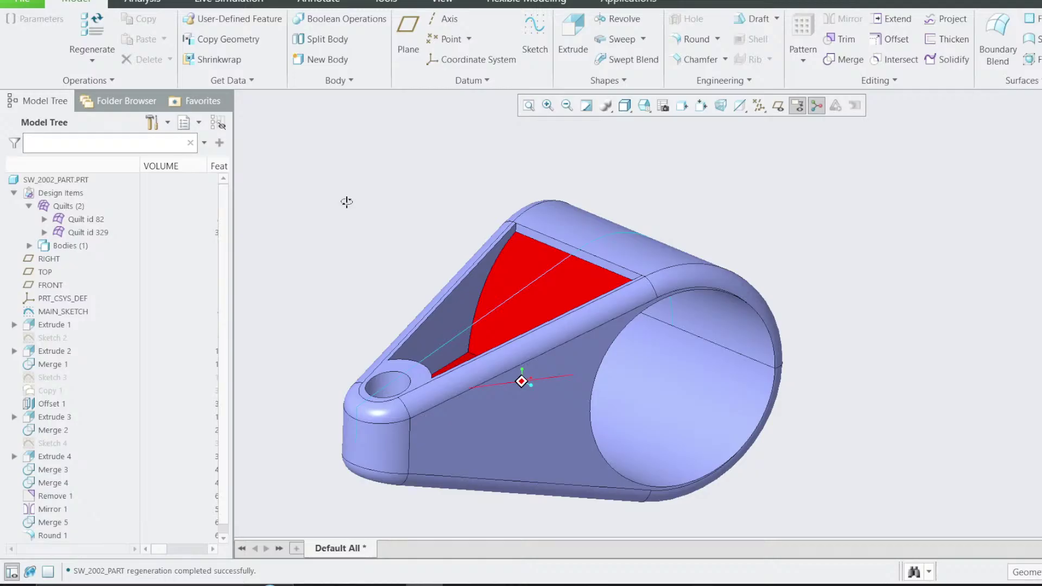
mouse_move(346, 201)
middle_mouse_down()
mouse_move(344, 191)
mouse_move(352, 198)
middle_mouse_up()
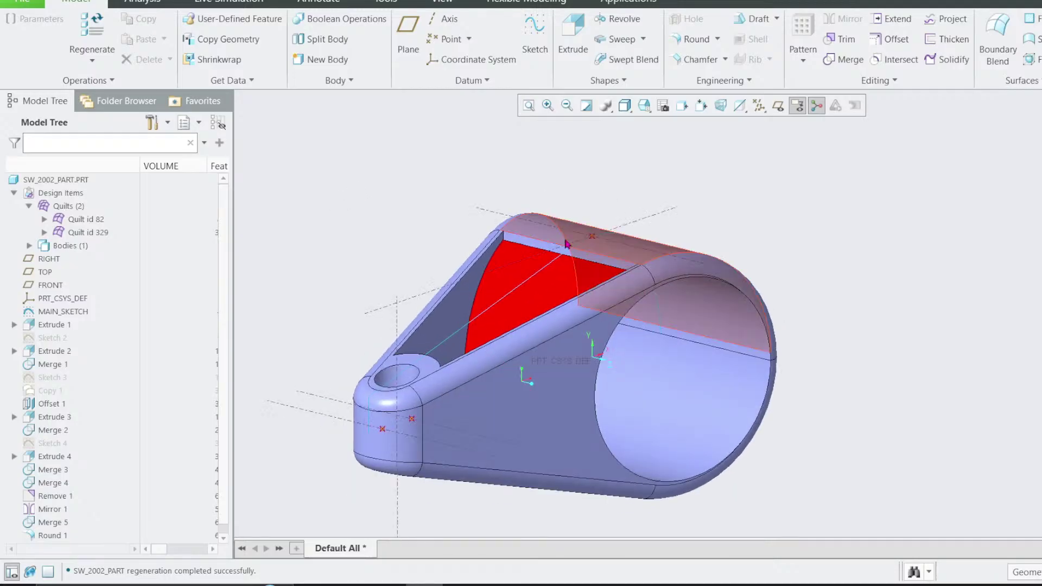
Step: Reopen Offset 1 for redefinition and set its offset distance to 7.00
left_click(63, 405)
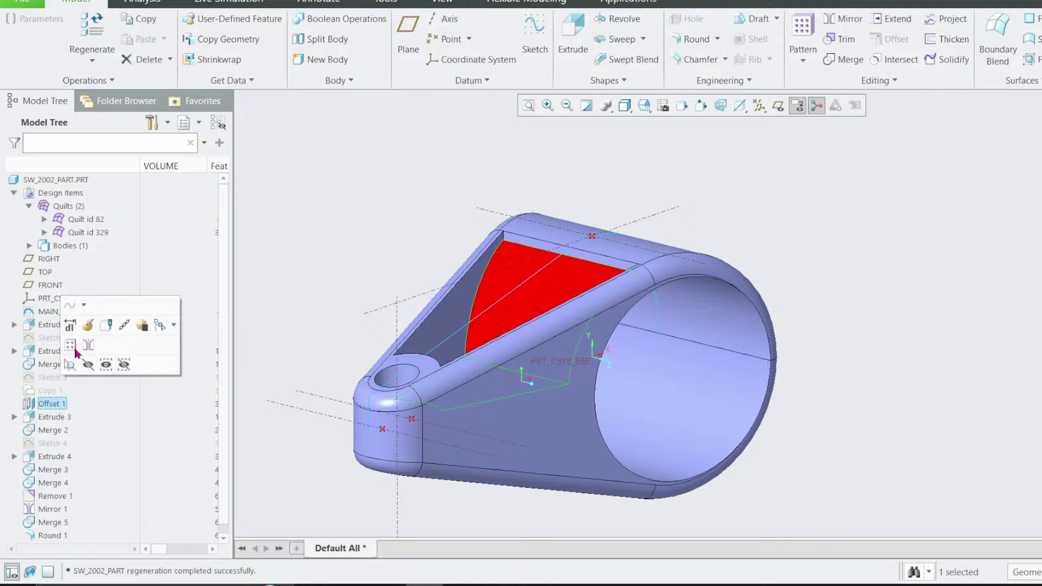
left_click(89, 325)
left_click_drag(345, 34, 308, 55)
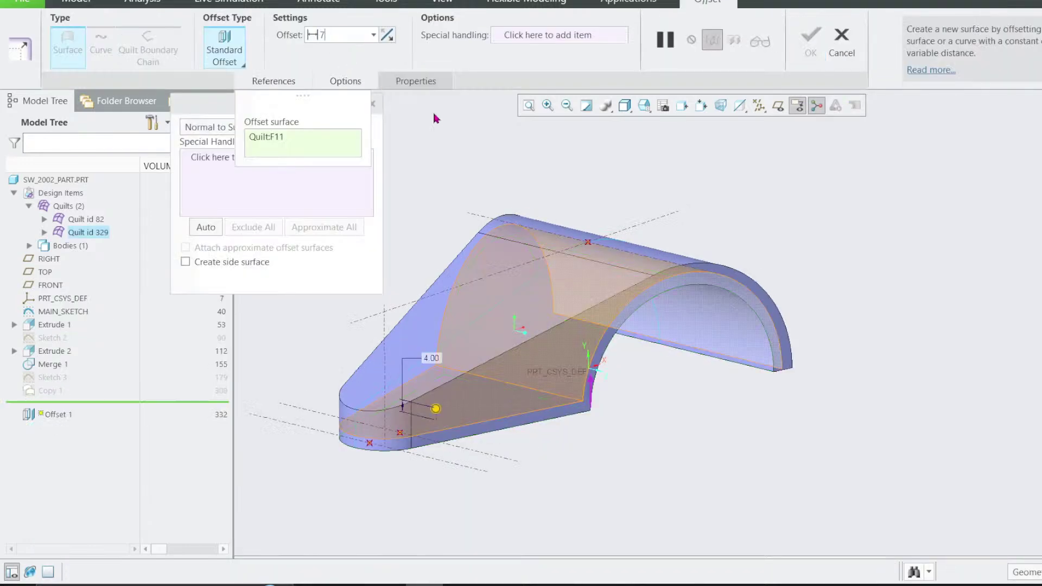
type("7")
key("Return")
Step: Erase the red marks on the drawing's 7.00 wall and web dimensions, and circle the 14.00 dimension in Section A-A
left_click(614, 582)
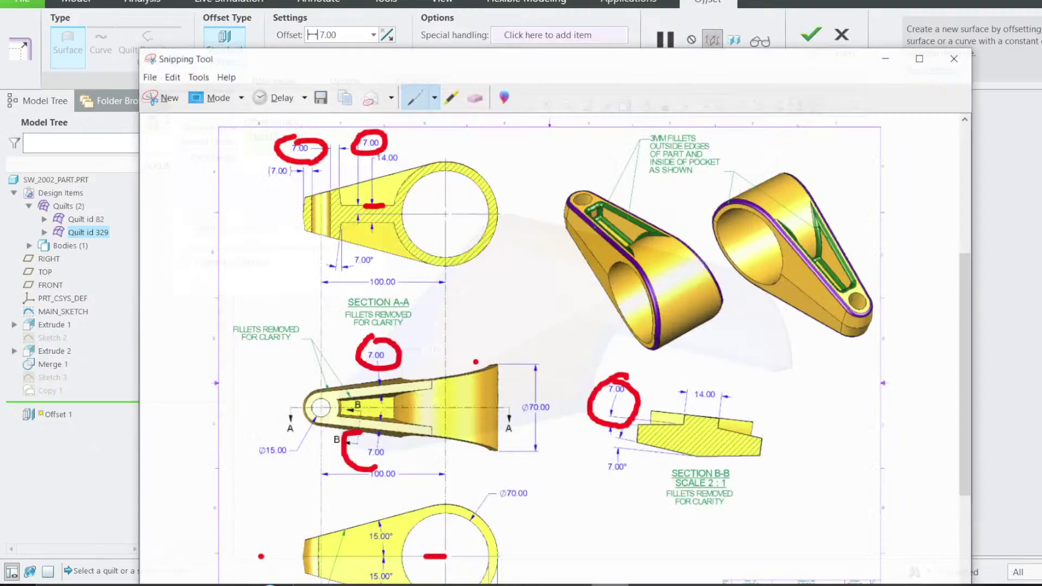
left_click(470, 84)
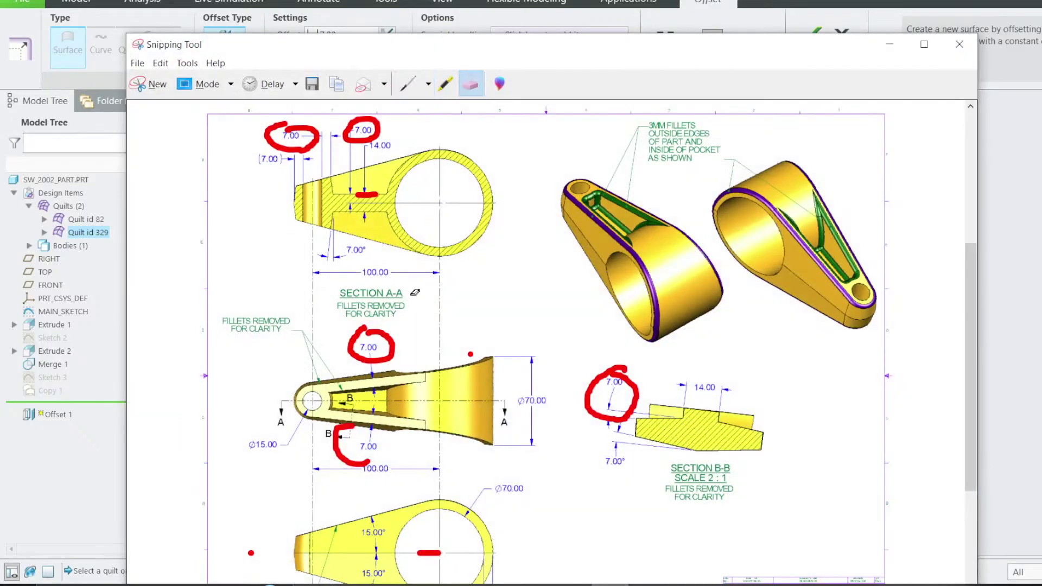
left_click(371, 332)
left_click(339, 443)
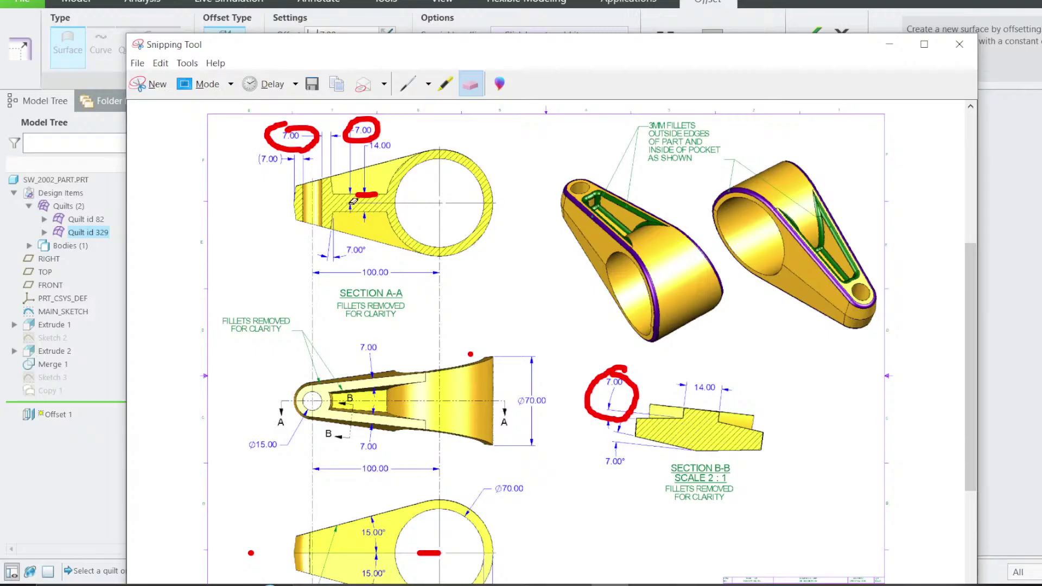
left_click(367, 194)
left_click(374, 130)
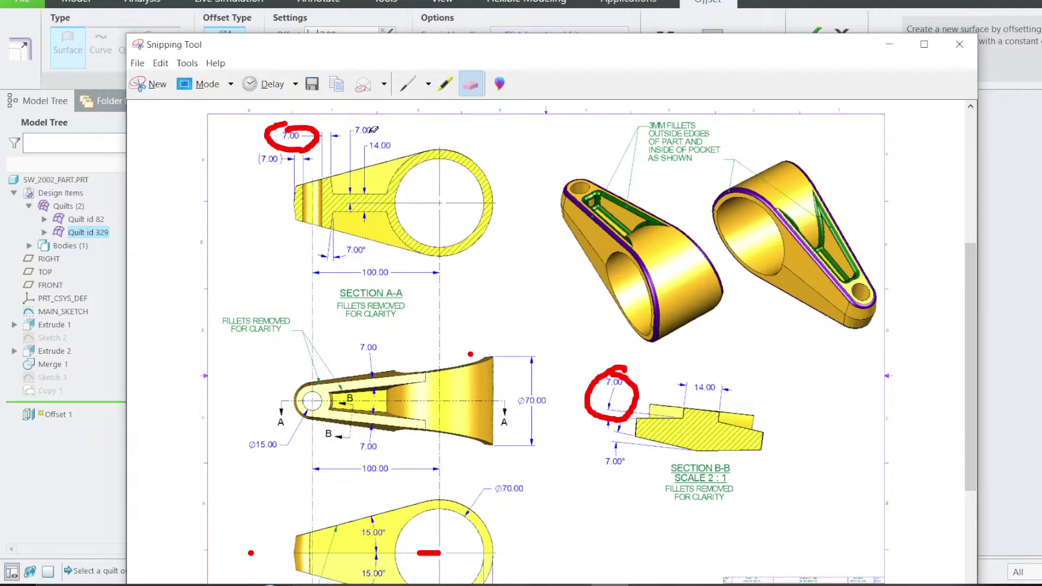
left_click(408, 85)
mouse_move(385, 137)
left_mouse_down()
mouse_move(368, 163)
mouse_move(370, 144)
left_mouse_up()
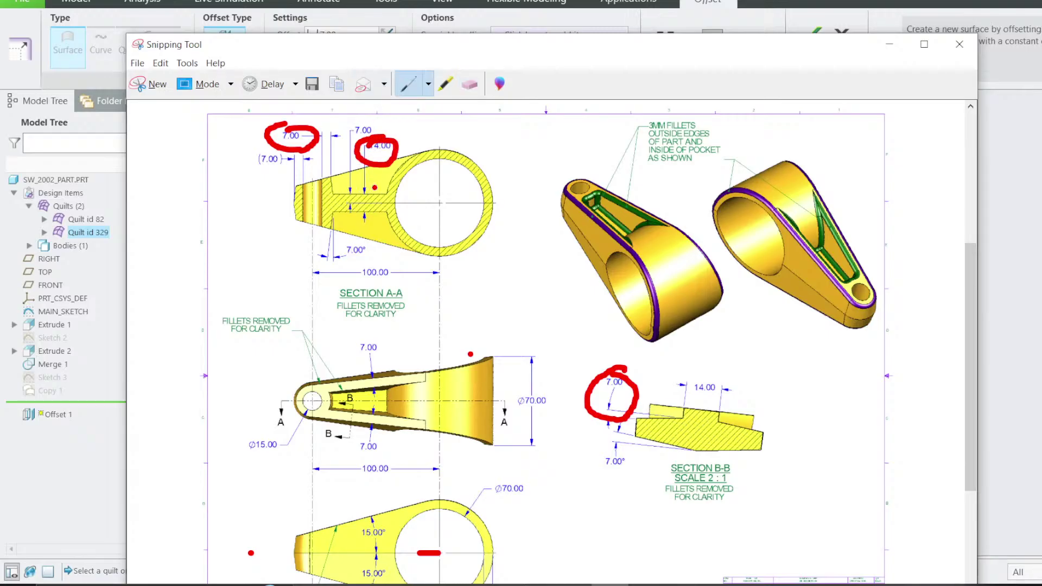
left_click(889, 44)
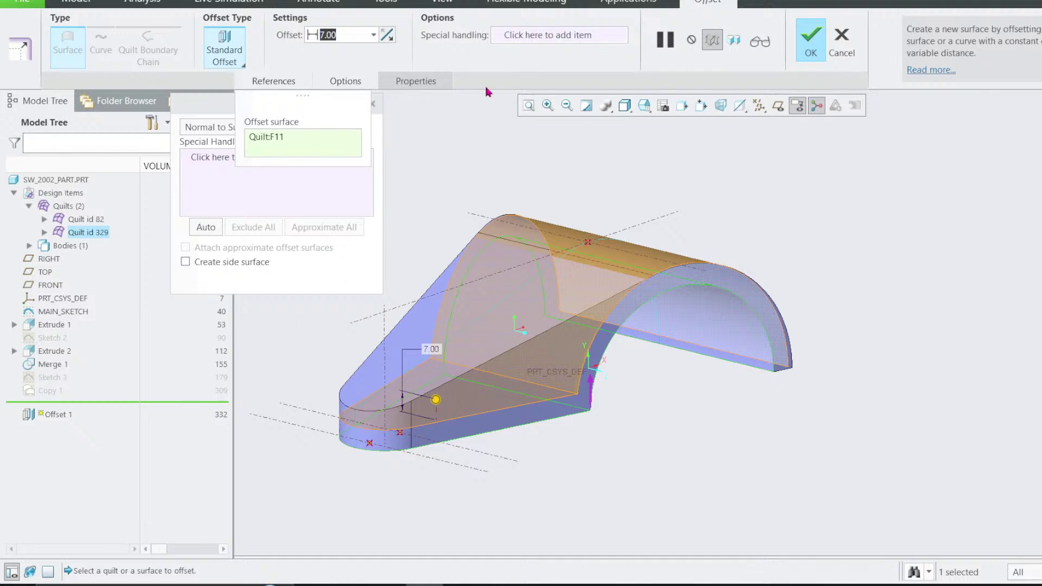
Step: Accept the redefined Offset 1 and view the pocket floor on the regenerated arm
left_click(807, 46)
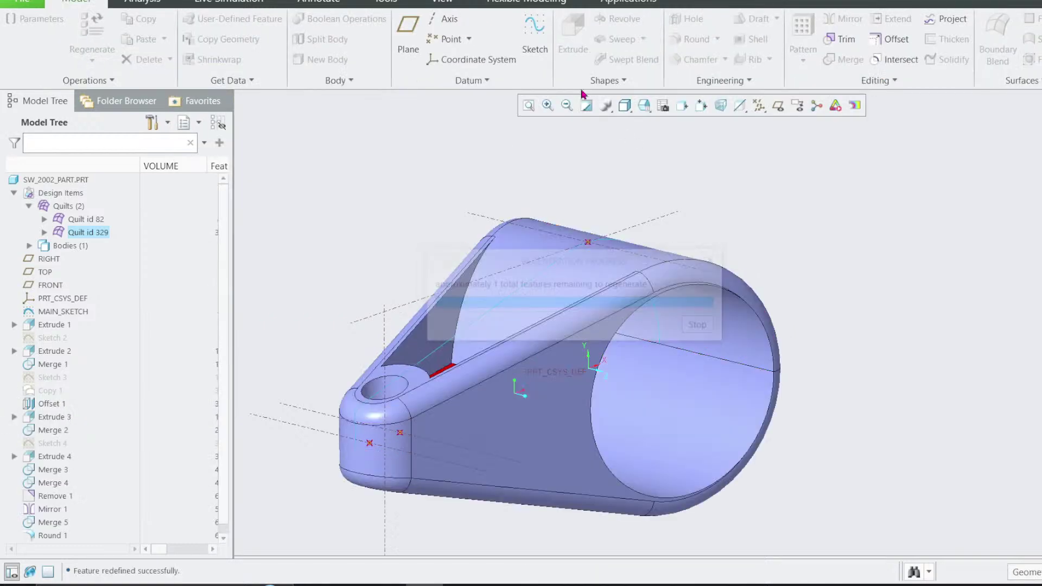
left_click(385, 3)
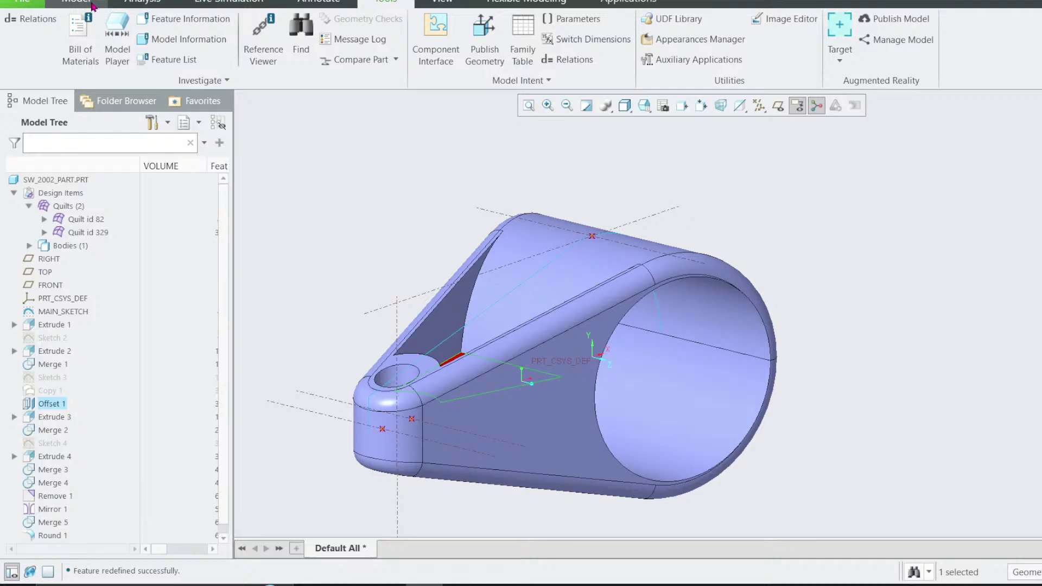
middle_click_drag(412, 287, 393, 146)
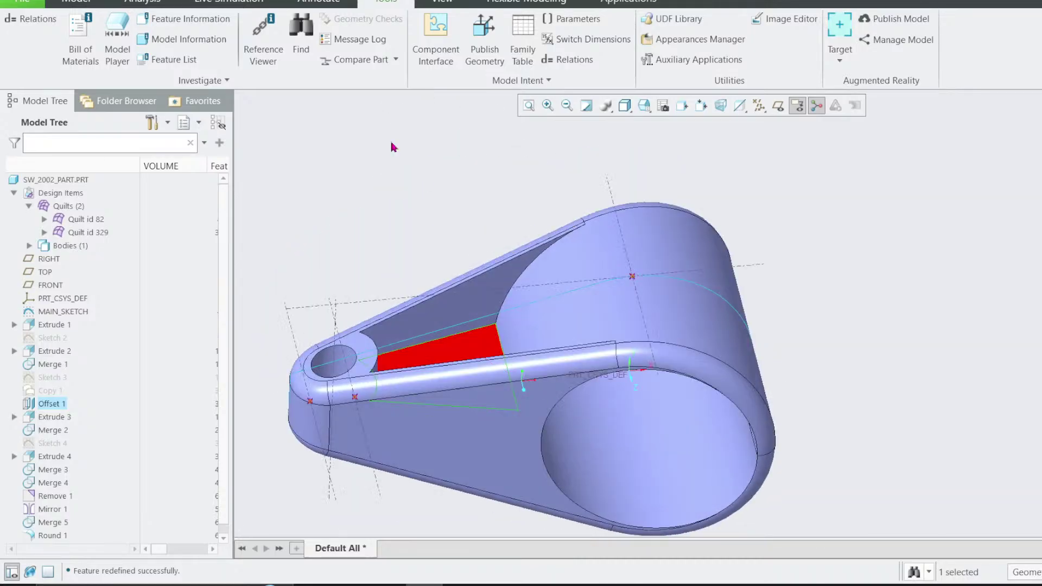